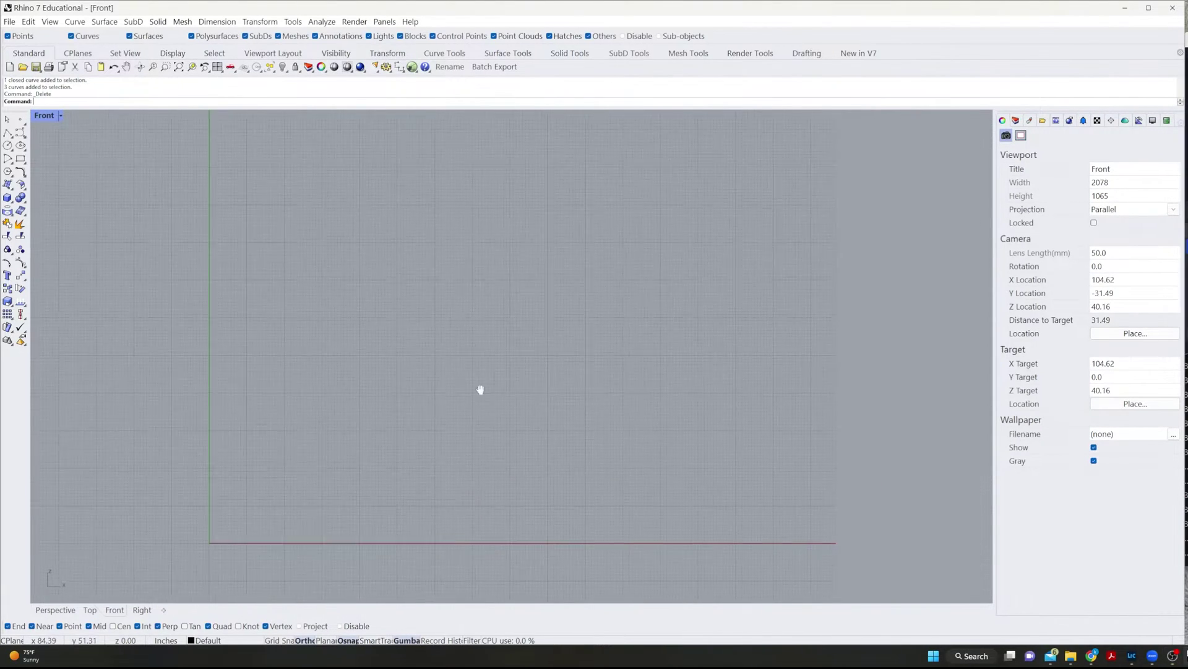
# - In the Front view, draw a 24 × 36 rectangle with its first corner at the origin (0)
pyautogui.moveTo(358, 389); pyautogui.dragTo(515, 401, button='right')
pyautogui.moveTo(579, 344); pyautogui.dragTo(570, 326, button='right')
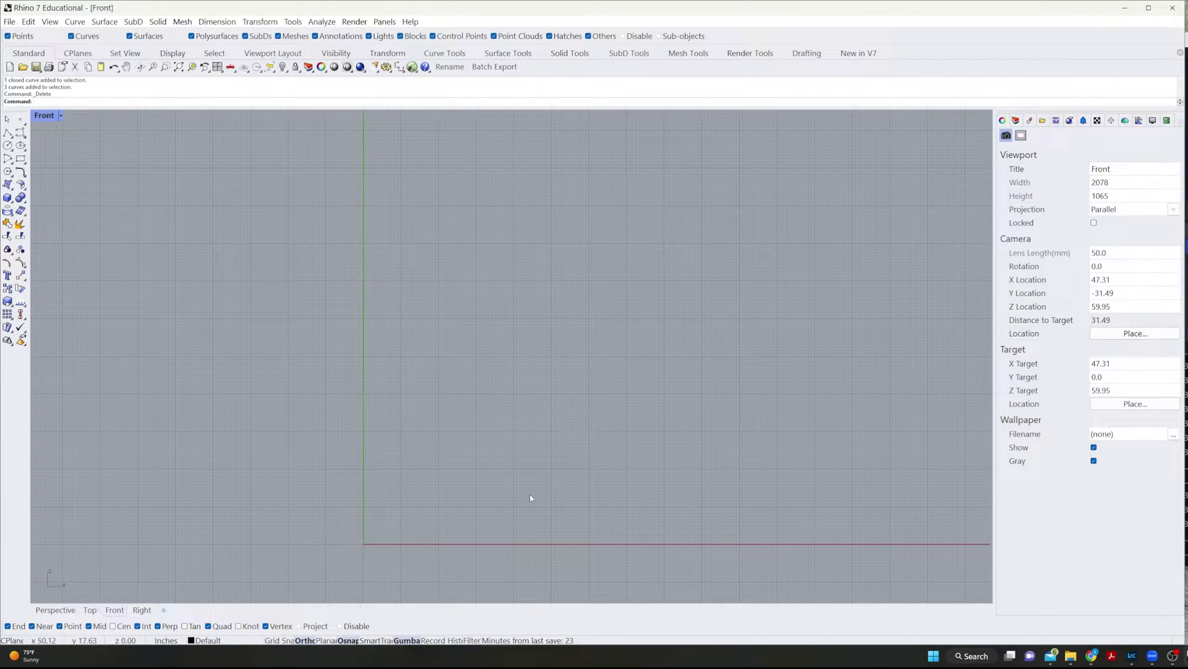
pyautogui.moveTo(643, 378); pyautogui.dragTo(625, 414, button='right')
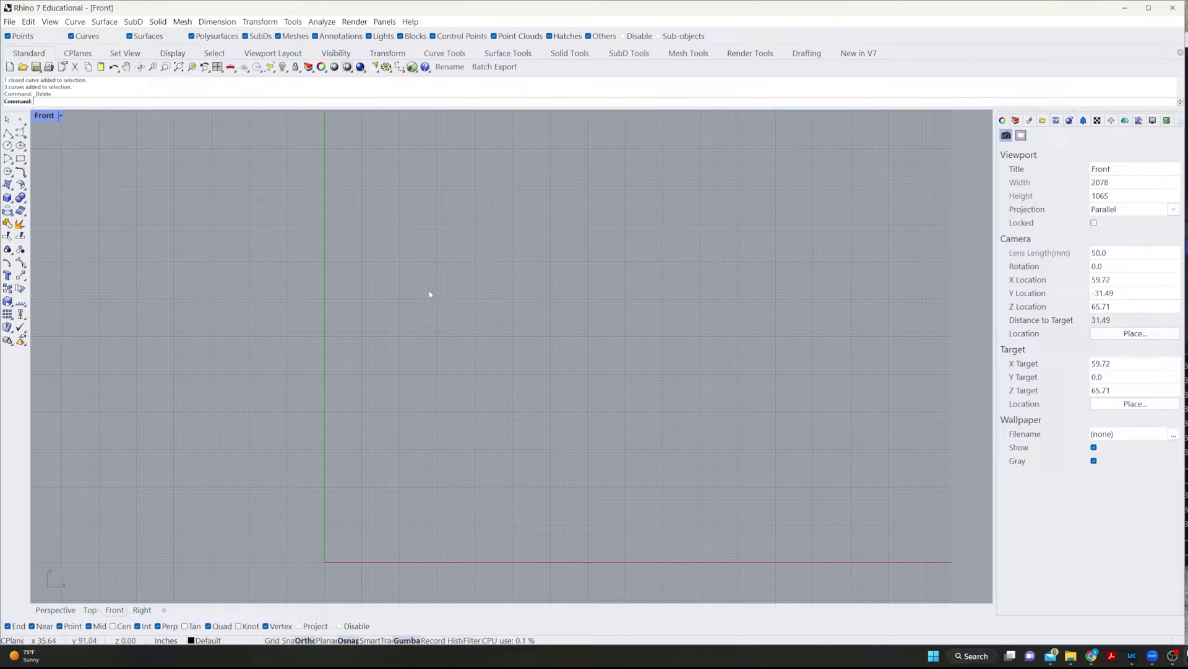
pyautogui.moveTo(579, 335); pyautogui.dragTo(585, 340, button='right')
pyautogui.write('Re')
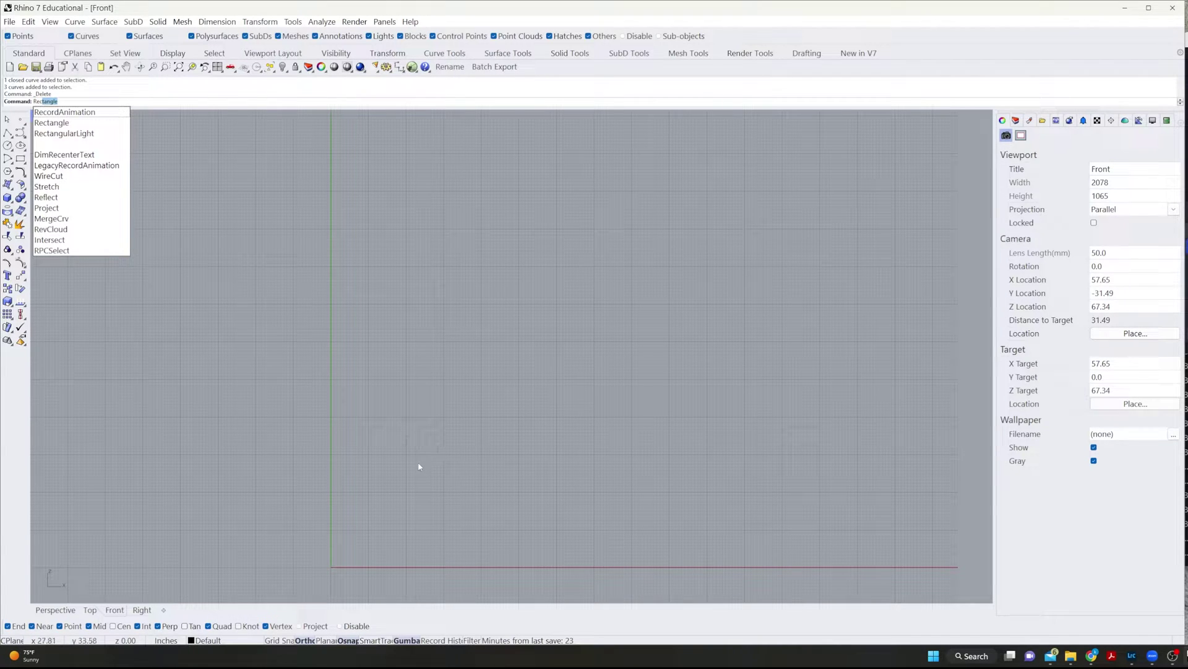
pyautogui.write('c')
pyautogui.press('Return')
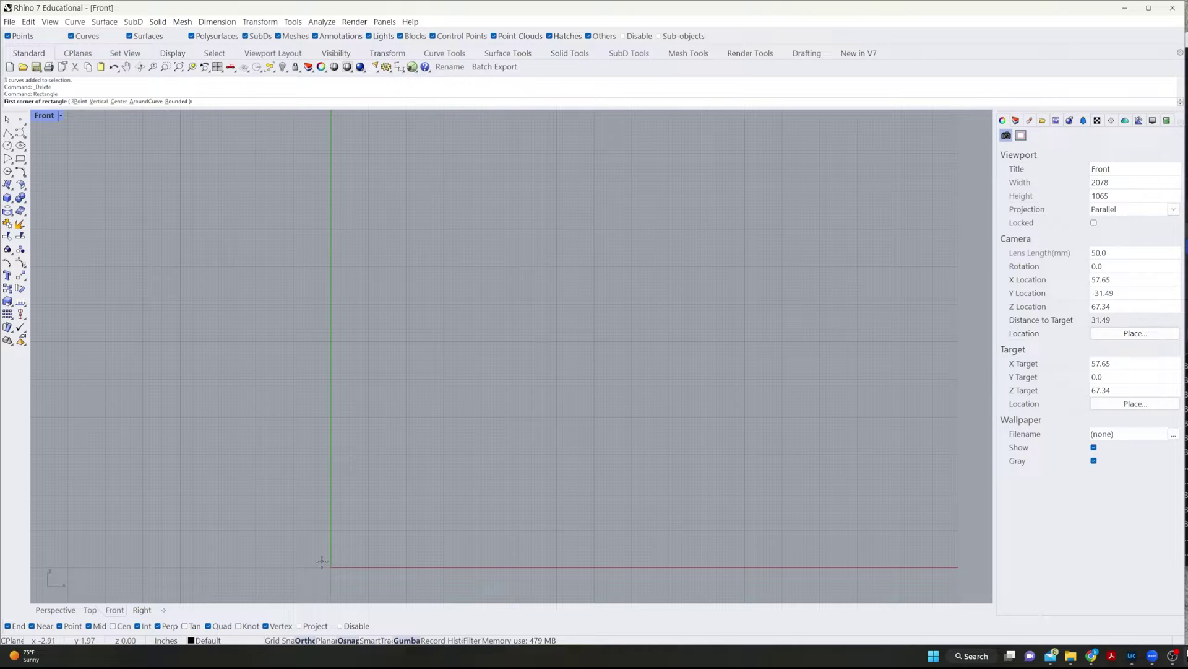
pyautogui.write('0')
pyautogui.press('Return')
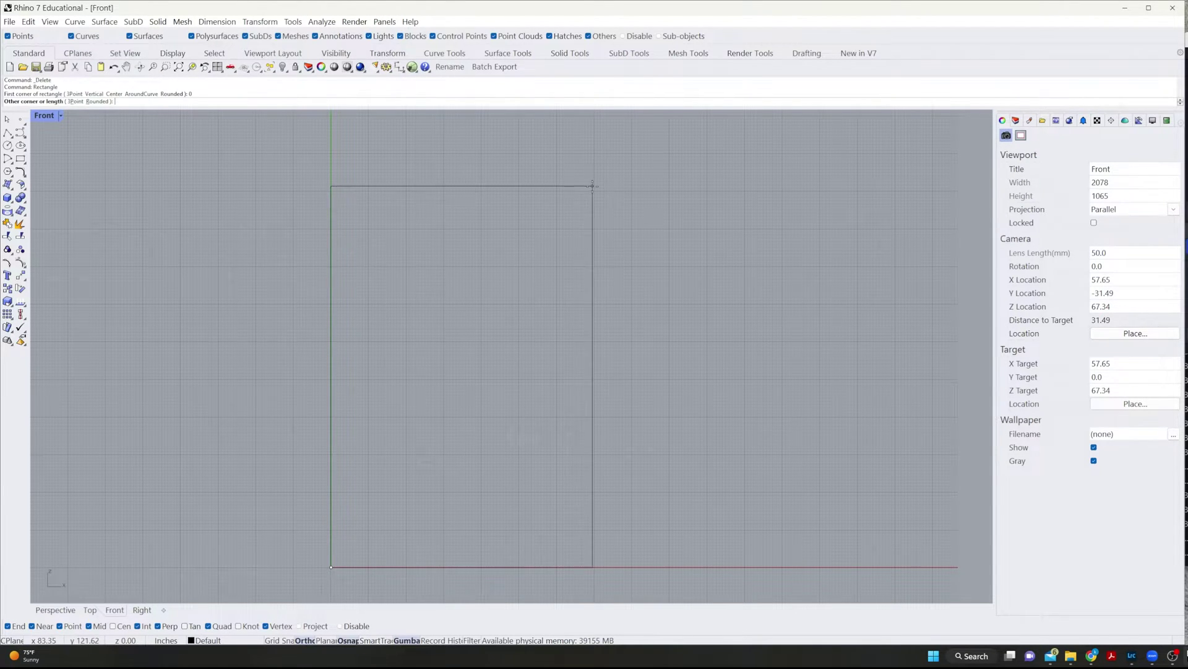
pyautogui.write('24')
pyautogui.press('Return')
pyautogui.write('36')
pyautogui.press('Return')
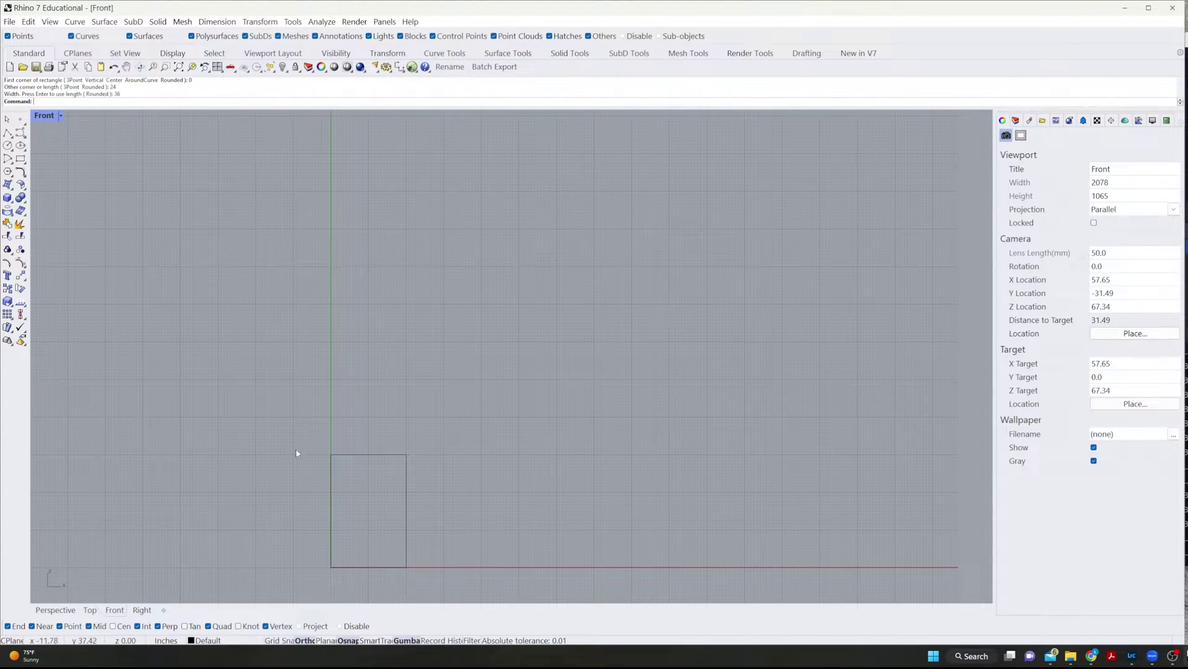
# - Draw a 3/8 by 3/8 square starting at the midpoint of the pedestal's top edge
pyautogui.scroll(5, 335, 446)
pyautogui.scroll(2, 401, 455)
pyautogui.moveTo(573, 518); pyautogui.dragTo(480, 384, button='right')
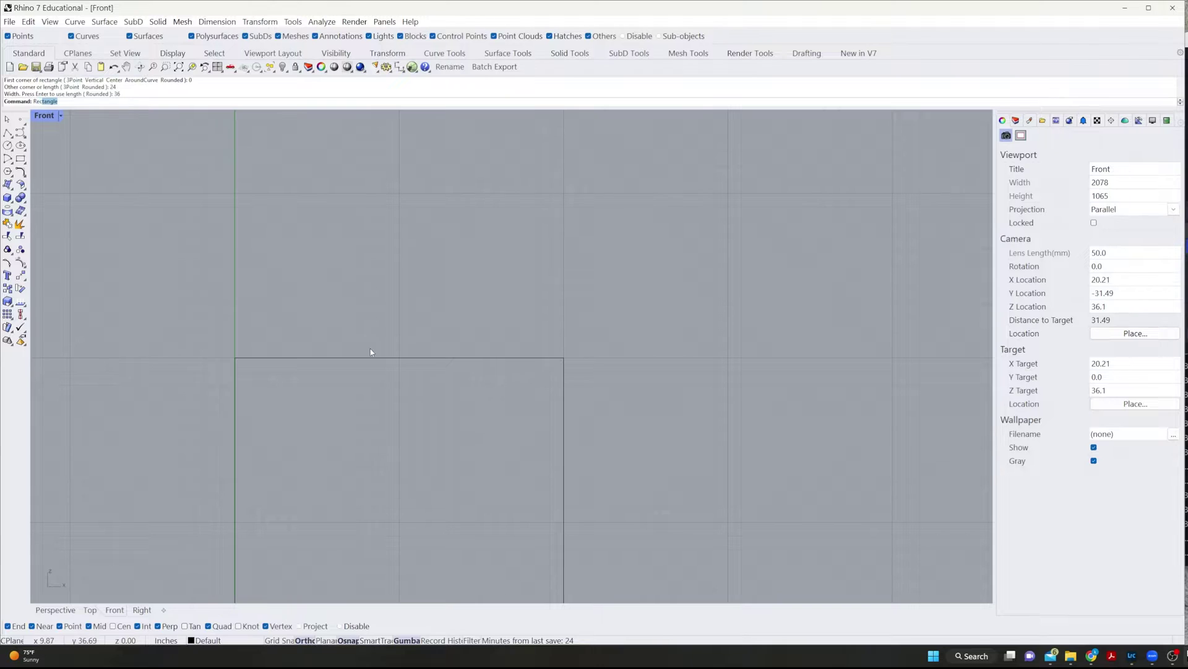
pyautogui.press('Return')
pyautogui.click(400, 359)
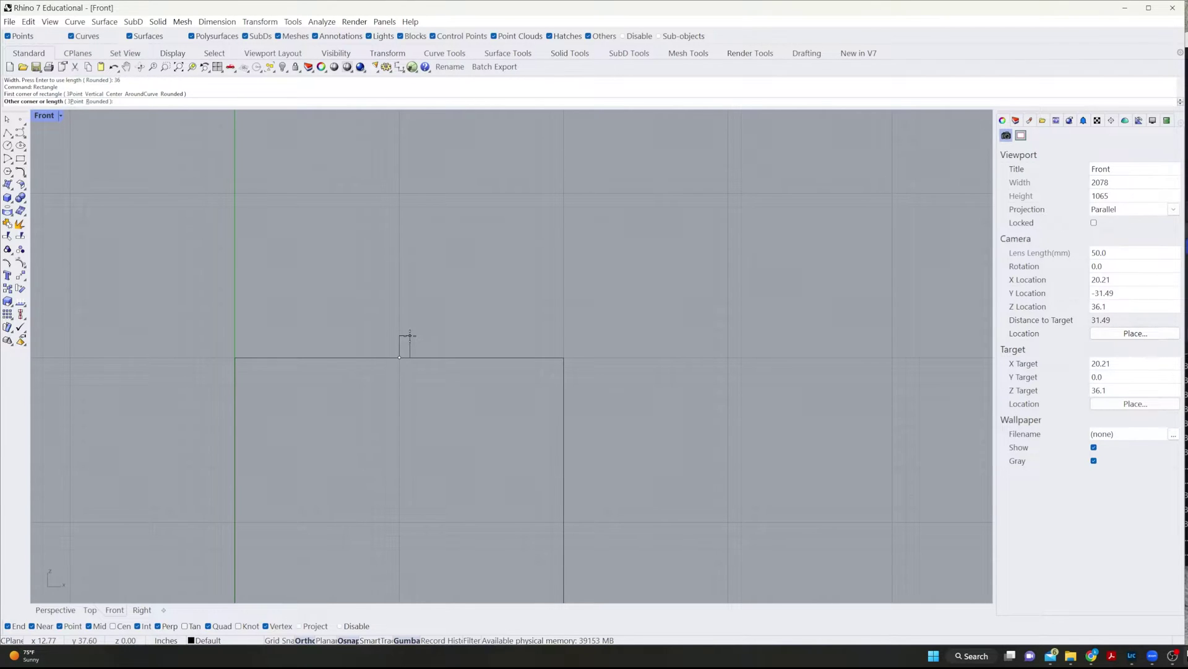
pyautogui.write('3/8')
pyautogui.press('Return')
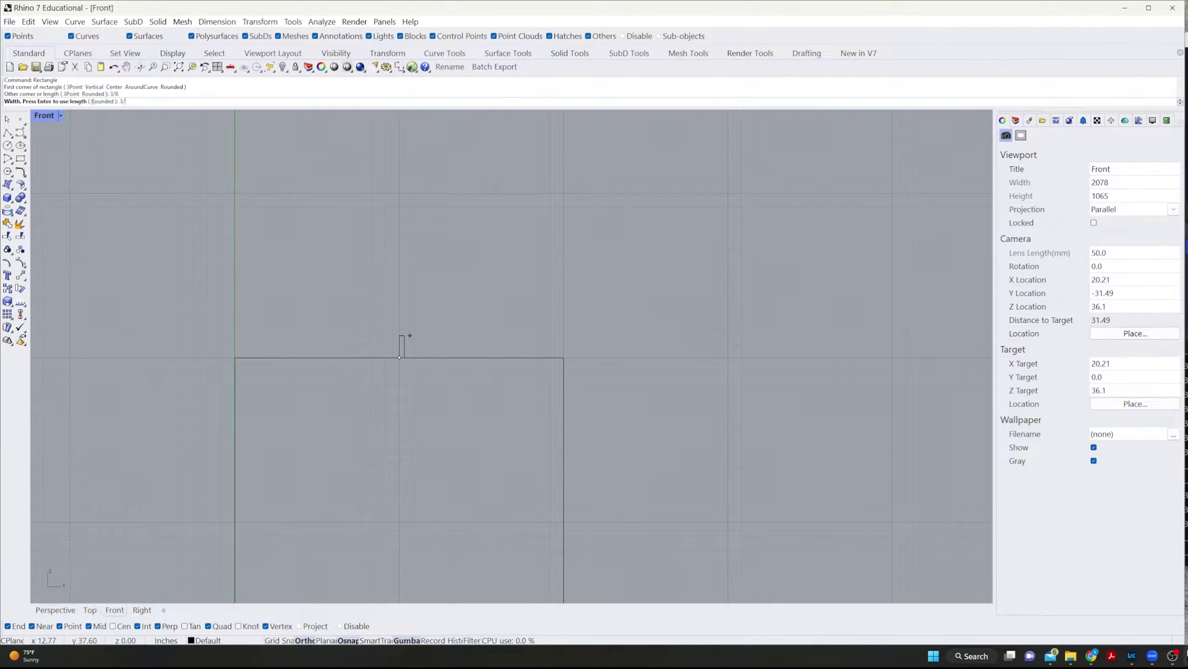
pyautogui.write('3/8')
pyautogui.press('Return')
pyautogui.scroll(5, 427, 335)
# - Draw a thin 3/16 by 10.25 upright rectangle anchored on the square's corner
pyautogui.write('re')
pyautogui.press('Return')
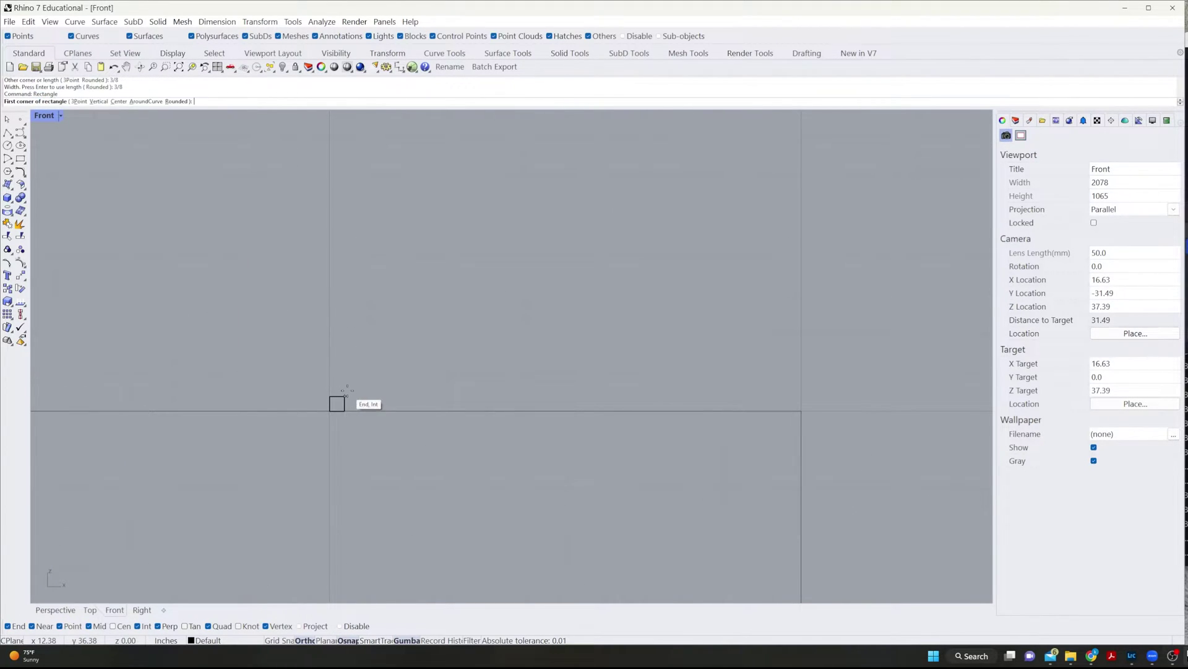
pyautogui.click(344, 396)
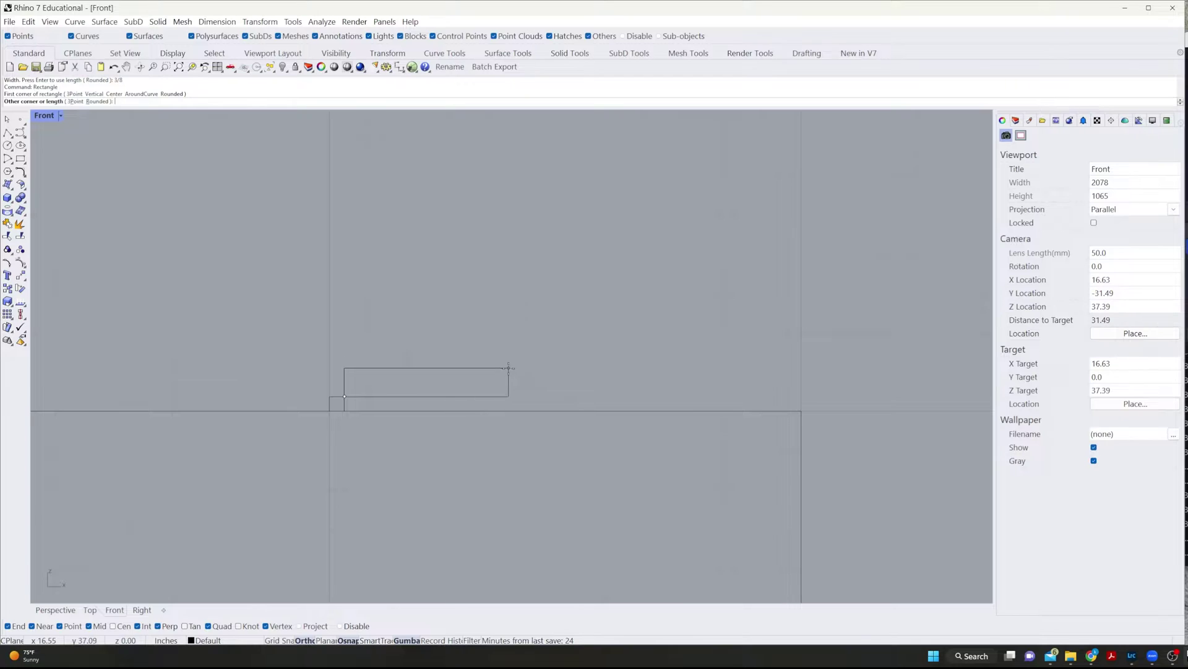
pyautogui.write('3/16')
pyautogui.press('Return')
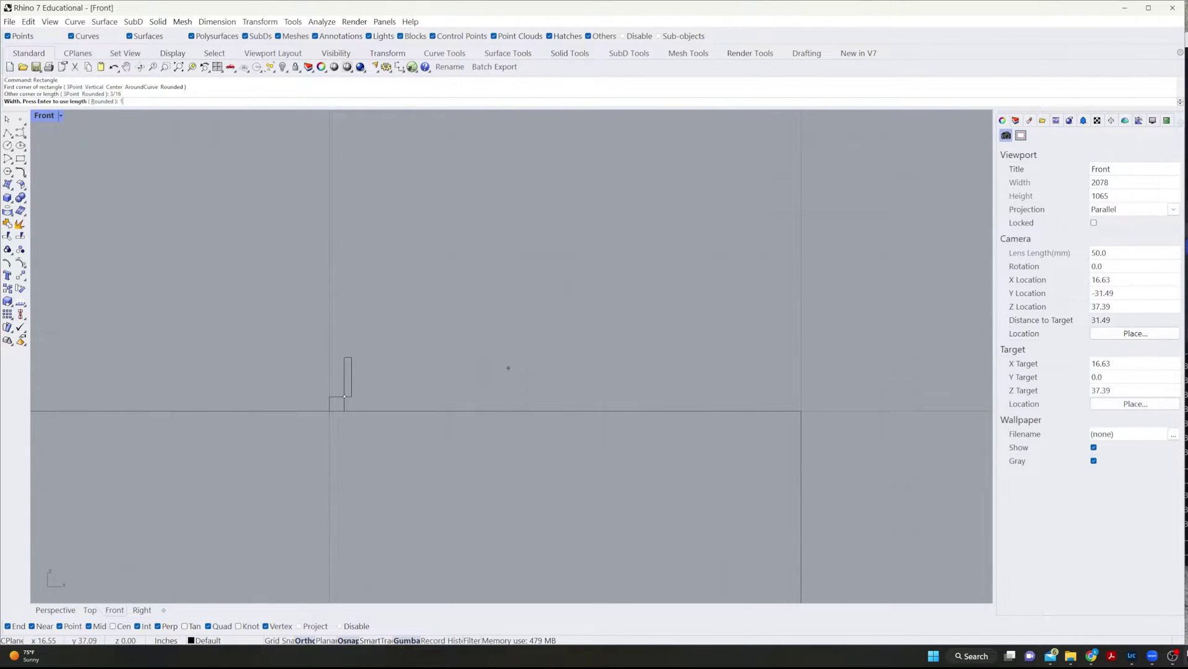
pyautogui.write('10.25')
pyautogui.press('Return')
pyautogui.scroll(-5, 553, 377)
# - Move the tall thin rectangle onto the small square
pyautogui.click(409, 281)
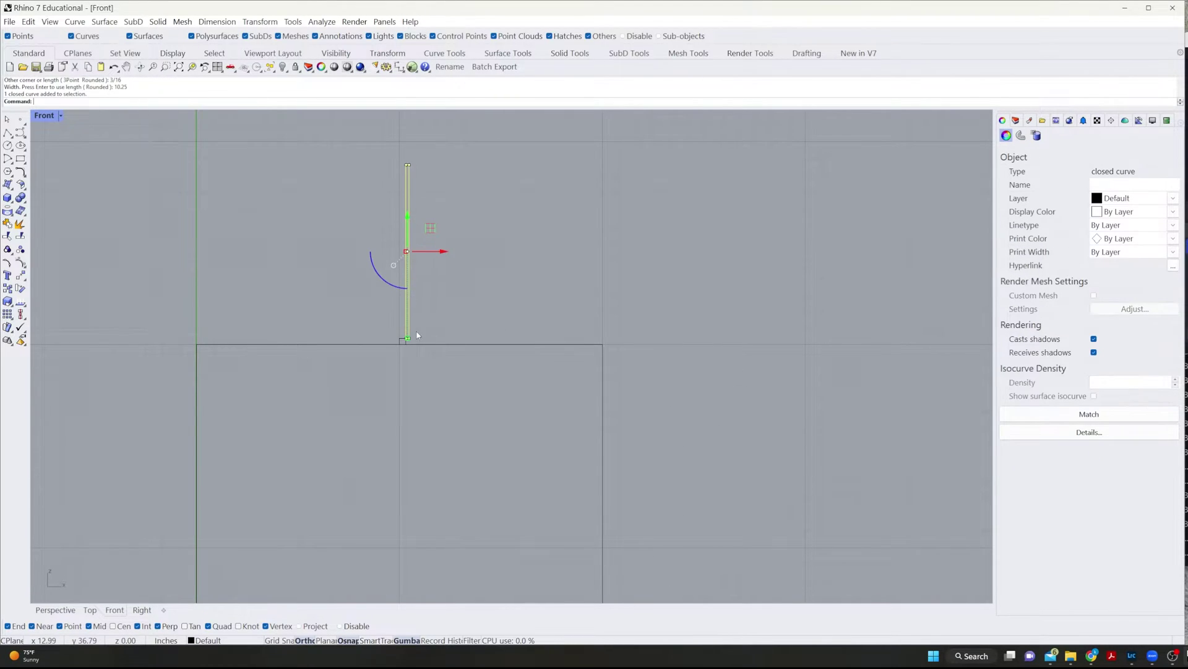
pyautogui.click(399, 342)
pyautogui.scroll(10, 404, 338)
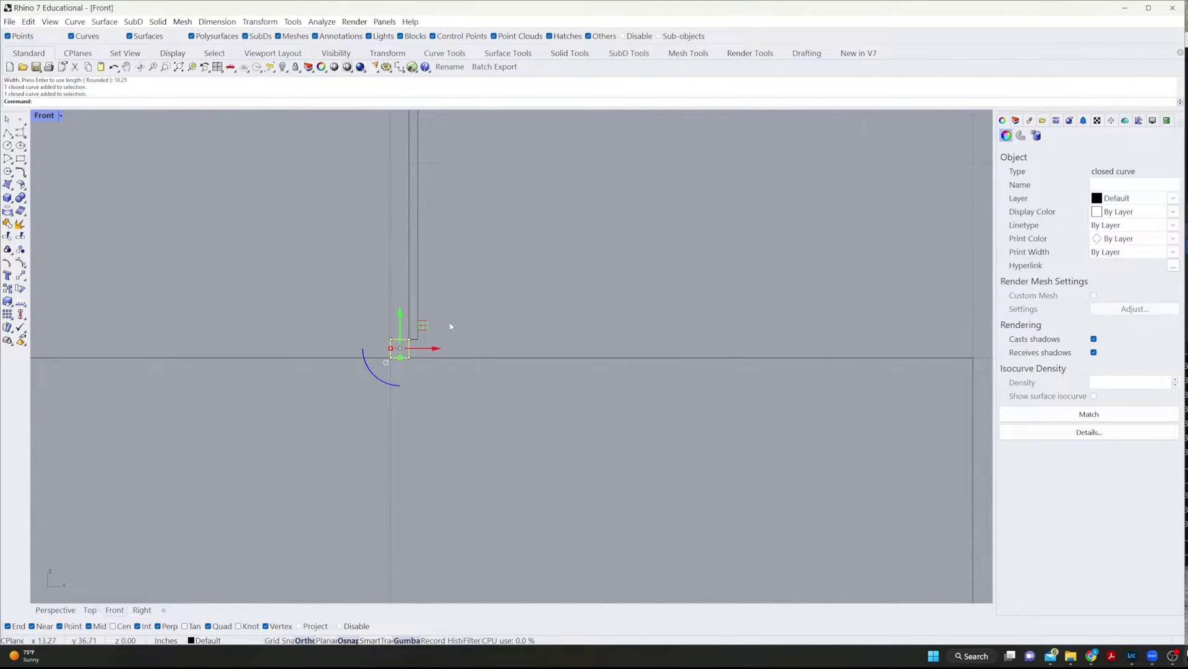
pyautogui.click(416, 309)
pyautogui.moveTo(555, 264); pyautogui.dragTo(565, 445, button='right')
pyautogui.scroll(-3, 552, 375)
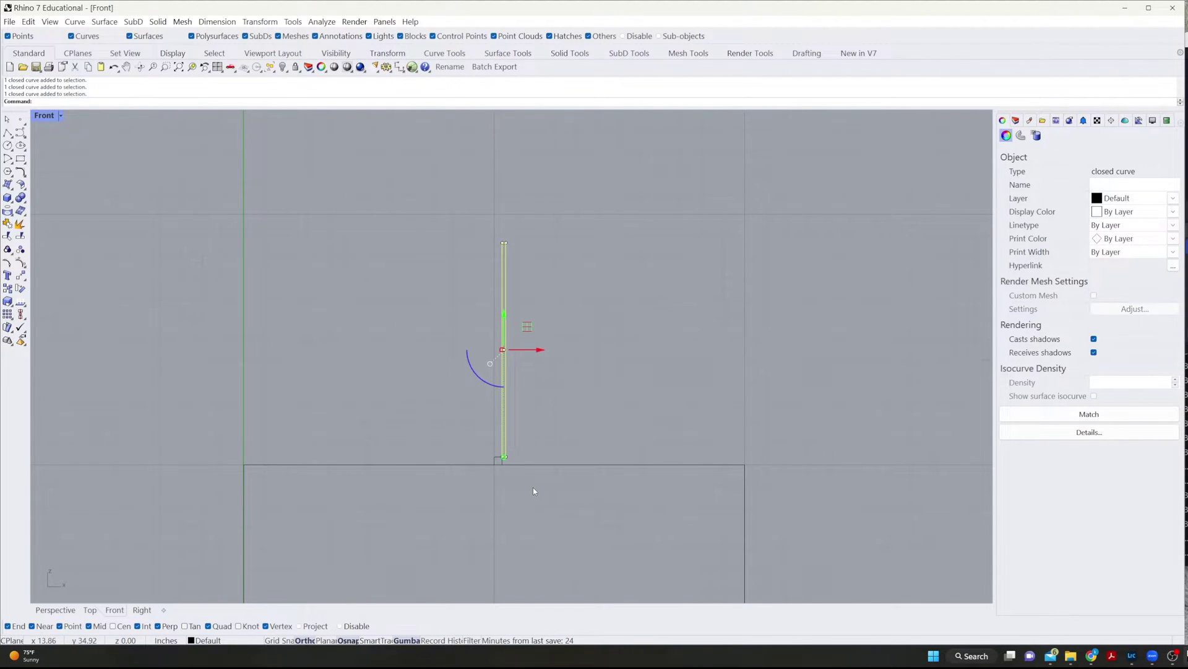
pyautogui.click(544, 456)
pyautogui.scroll(8, 517, 450)
pyautogui.click(494, 454)
pyautogui.write('m')
pyautogui.press('Return')
pyautogui.click(489, 467)
pyautogui.click(489, 466)
pyautogui.press('Escape')
# - Mirror the thin rectangle so the pair spans the square's 3/8 width
pyautogui.scroll(2, 473, 444)
pyautogui.click(472, 446)
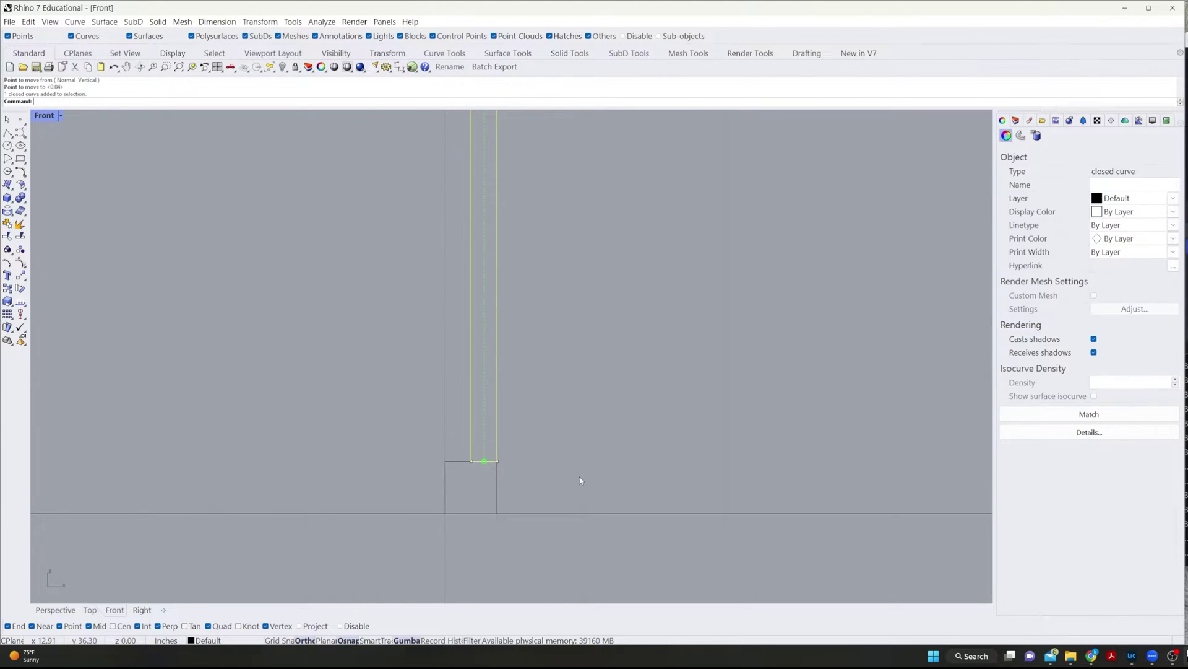
pyautogui.write('mi')
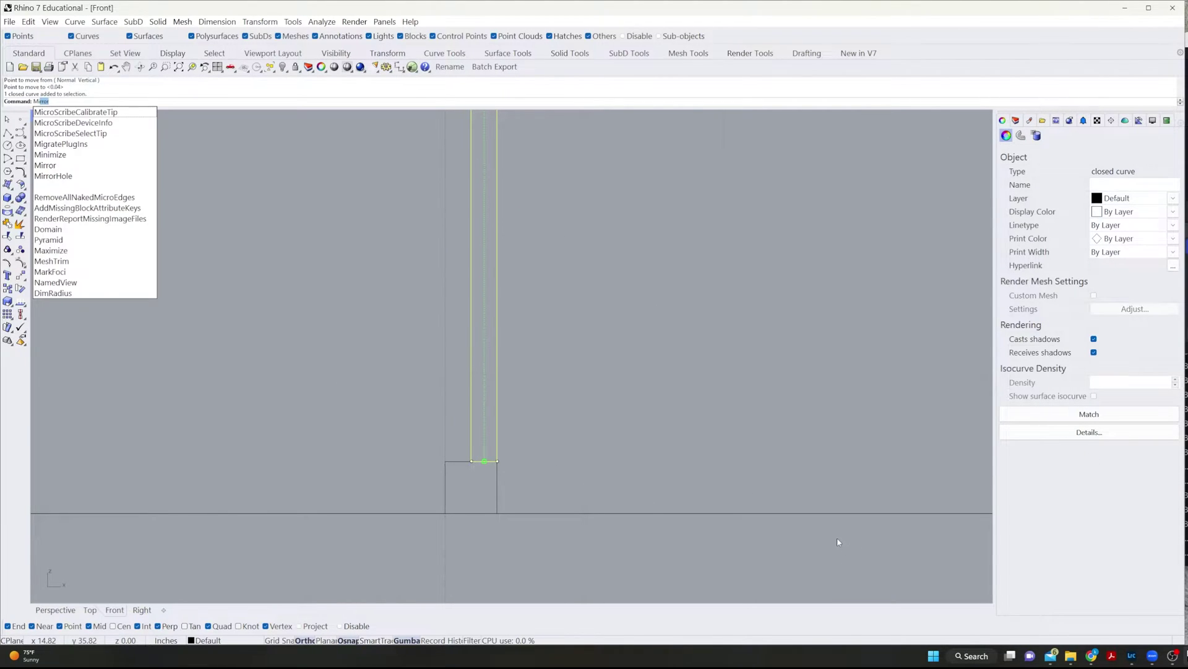
pyautogui.press('Return')
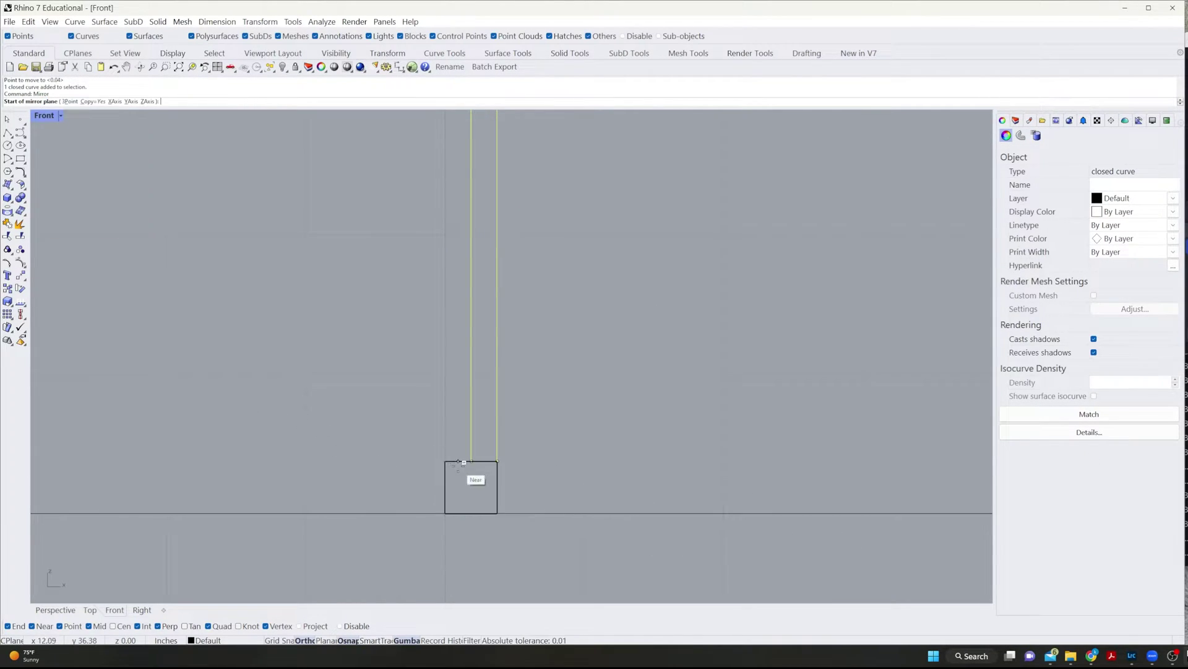
pyautogui.scroll(3, 470, 463)
pyautogui.scroll(-3, 455, 532)
pyautogui.click(464, 541)
pyautogui.click(535, 261)
pyautogui.click(541, 269)
pyautogui.scroll(-2, 539, 272)
pyautogui.scroll(-6, 491, 459)
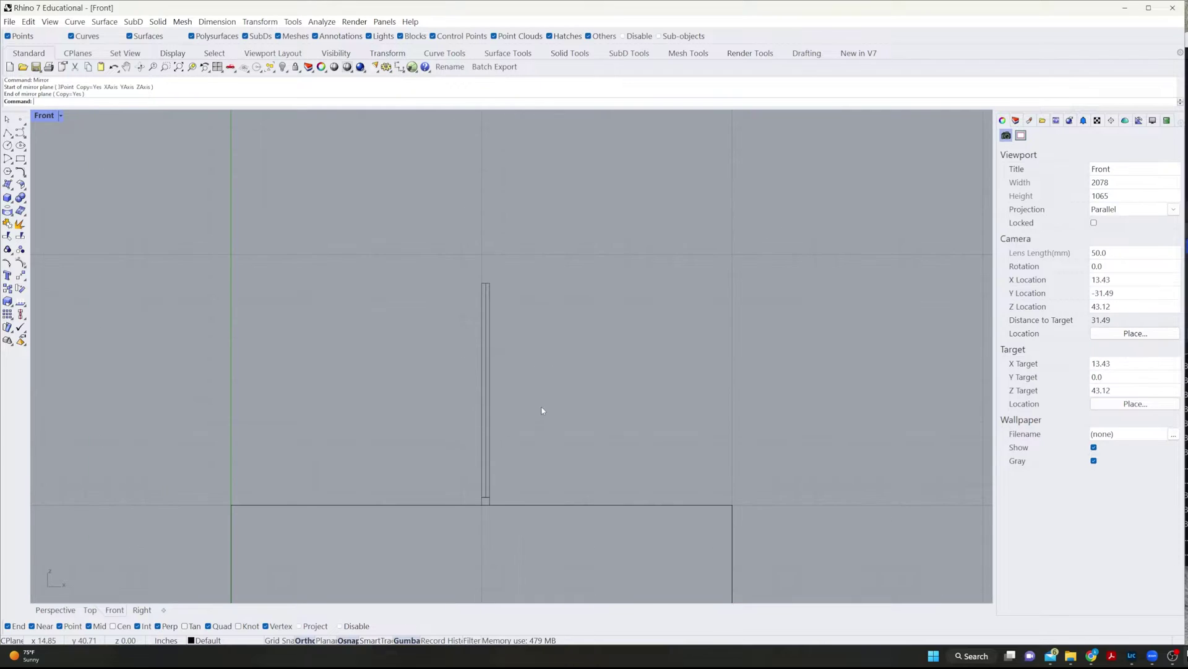
pyautogui.scroll(3, 483, 495)
pyautogui.scroll(-1, 507, 464)
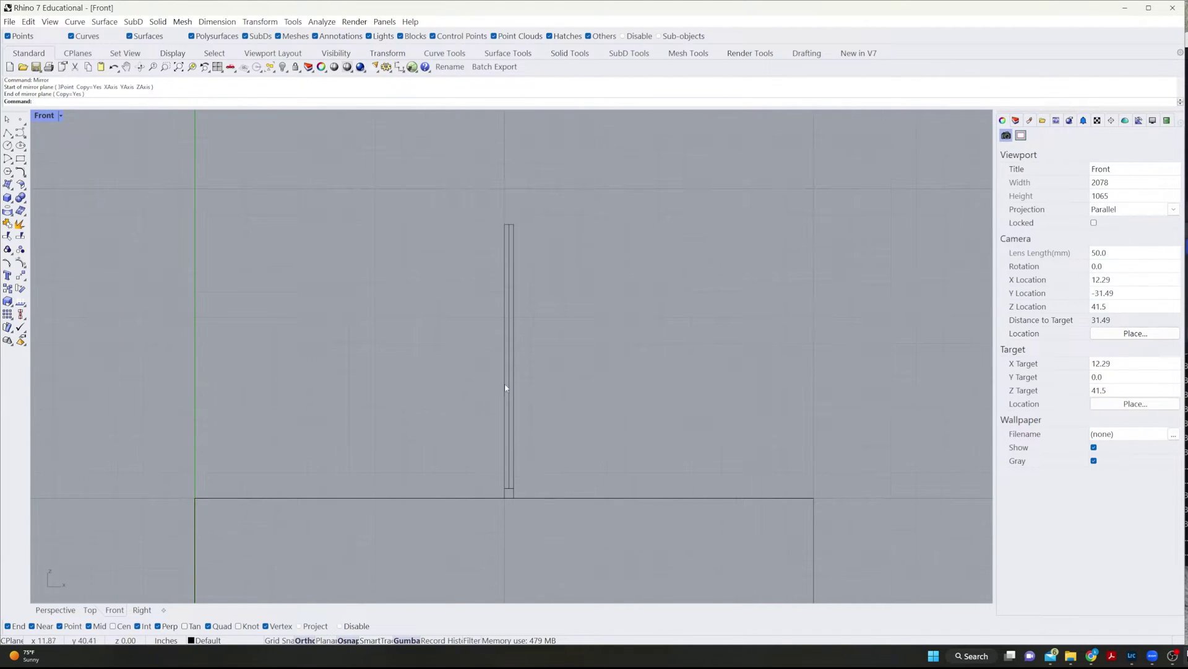
pyautogui.click(507, 480)
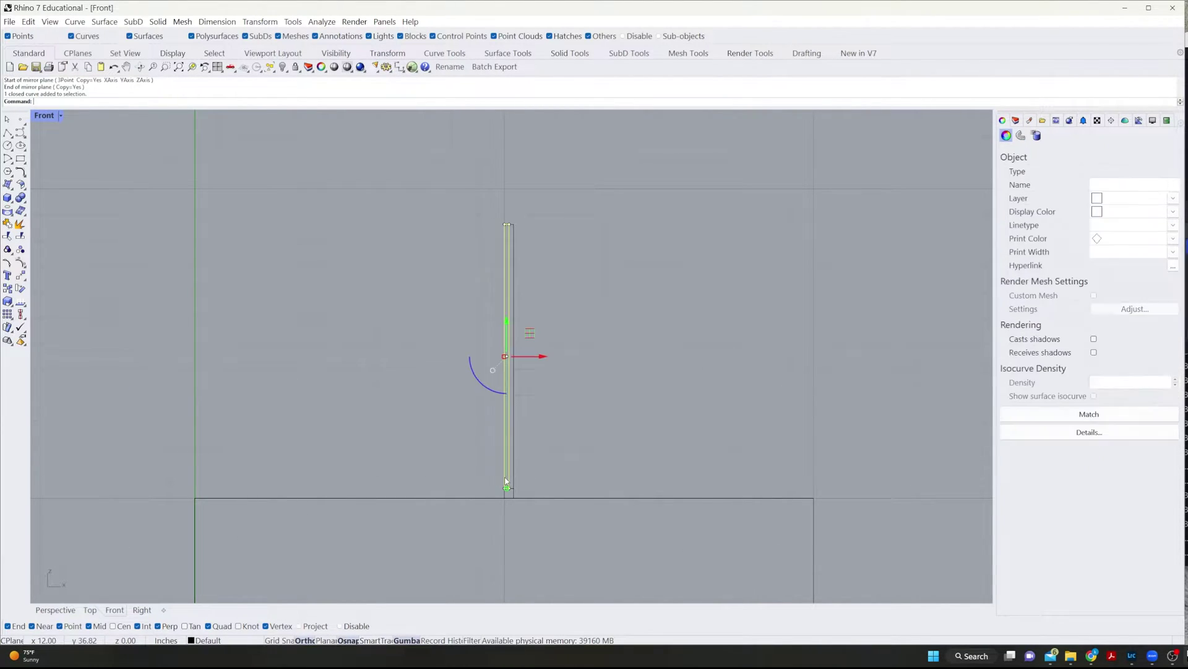
pyautogui.scroll(5, 506, 486)
# - Rotate one thin rectangle about its bottom corner by about 92° to lie nearly flat leftward
pyautogui.write('Re')
pyautogui.press('BackSpace')
pyautogui.write('otate')
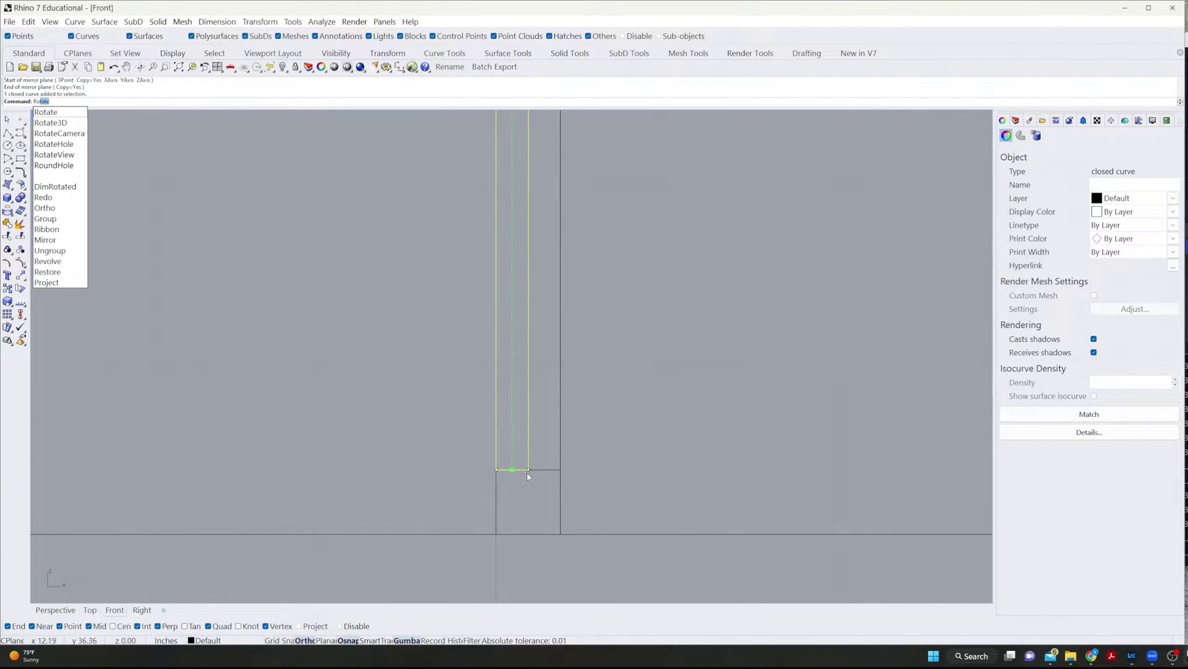
pyautogui.press('Return')
pyautogui.click(496, 469)
pyautogui.scroll(-3, 373, 481)
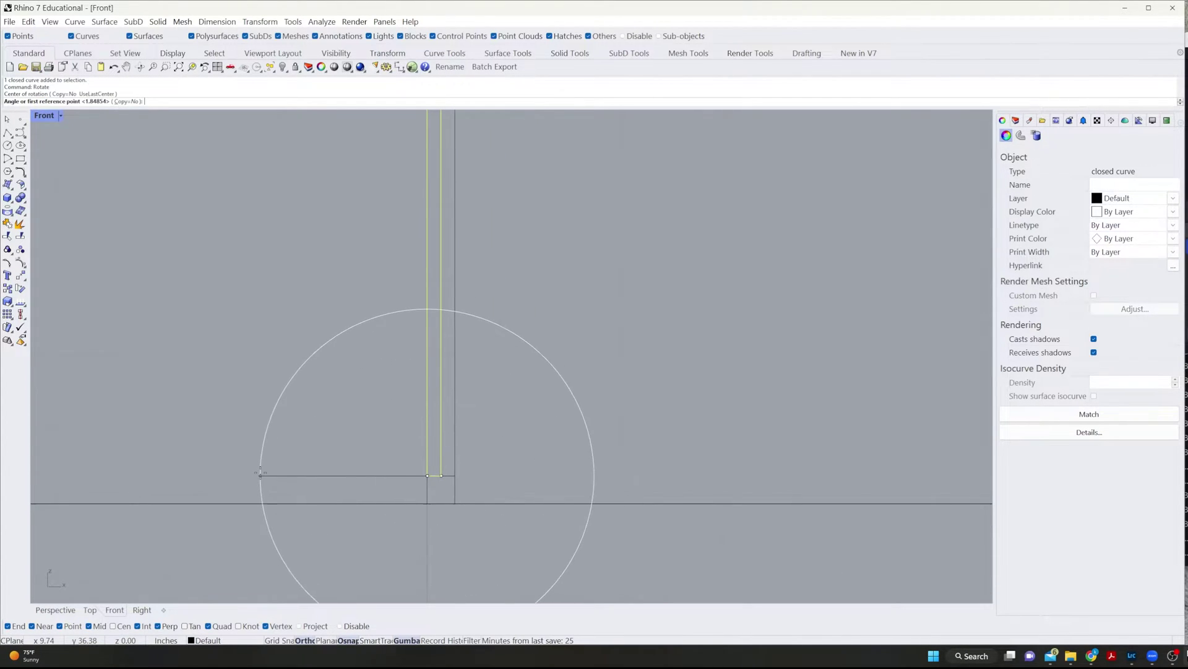
pyautogui.click(259, 475)
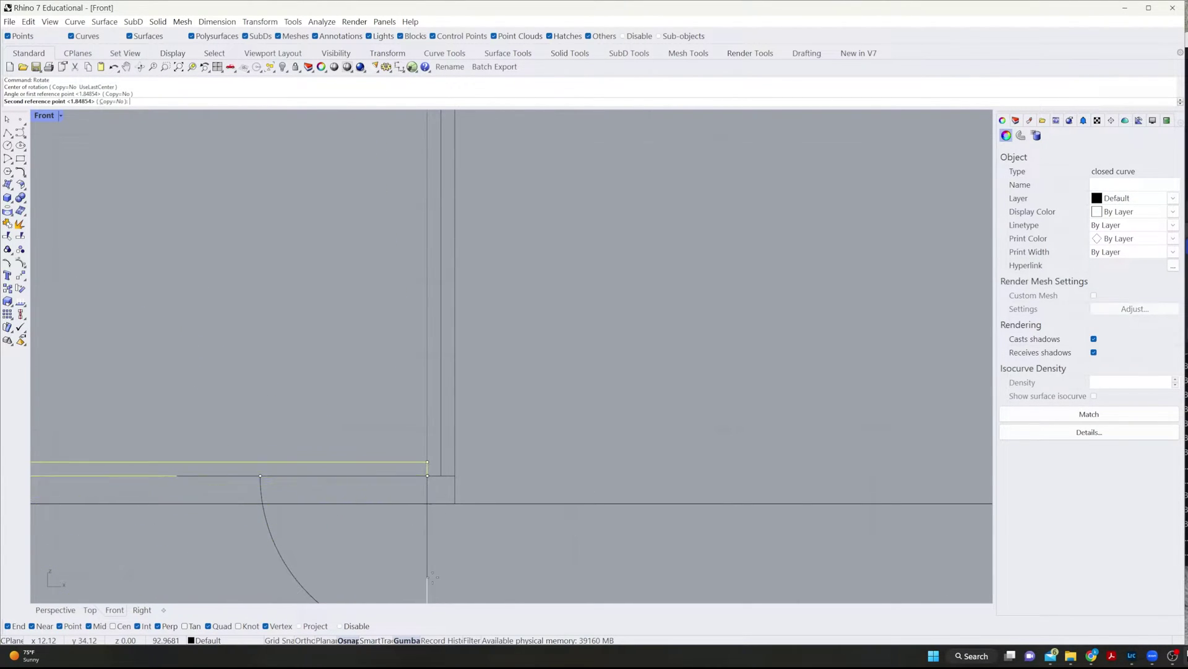
pyautogui.scroll(-3, 489, 520)
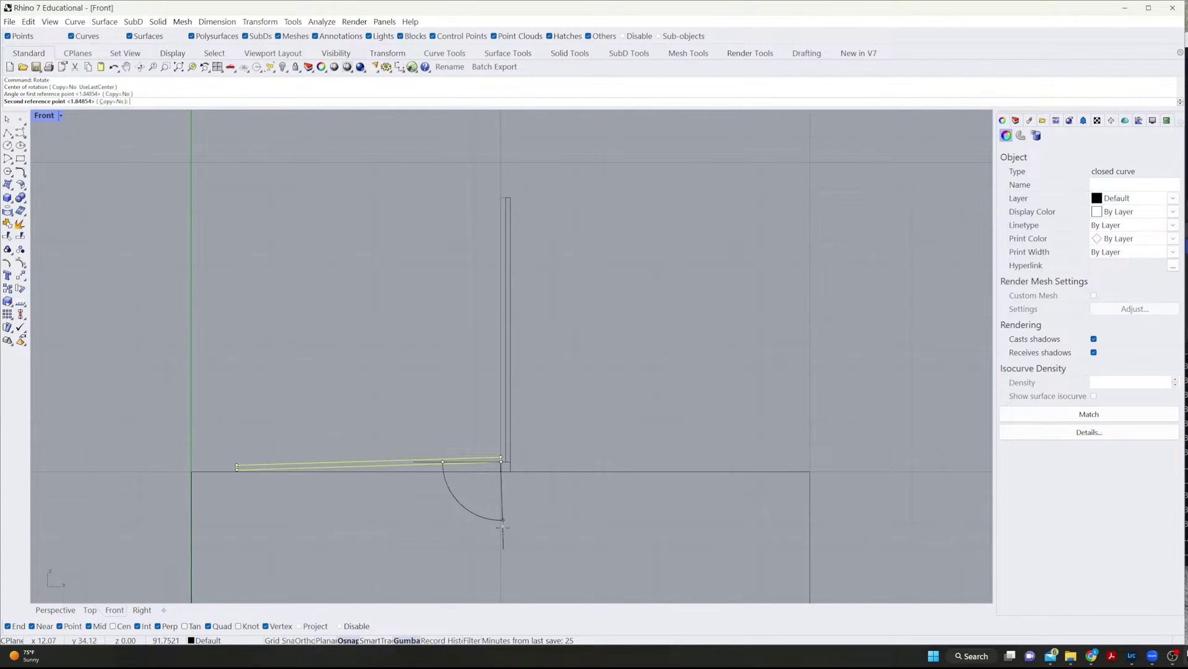
pyautogui.click(502, 534)
pyautogui.press('Escape')
# - Delete the remaining upright thin rectangle
pyautogui.click(510, 459)
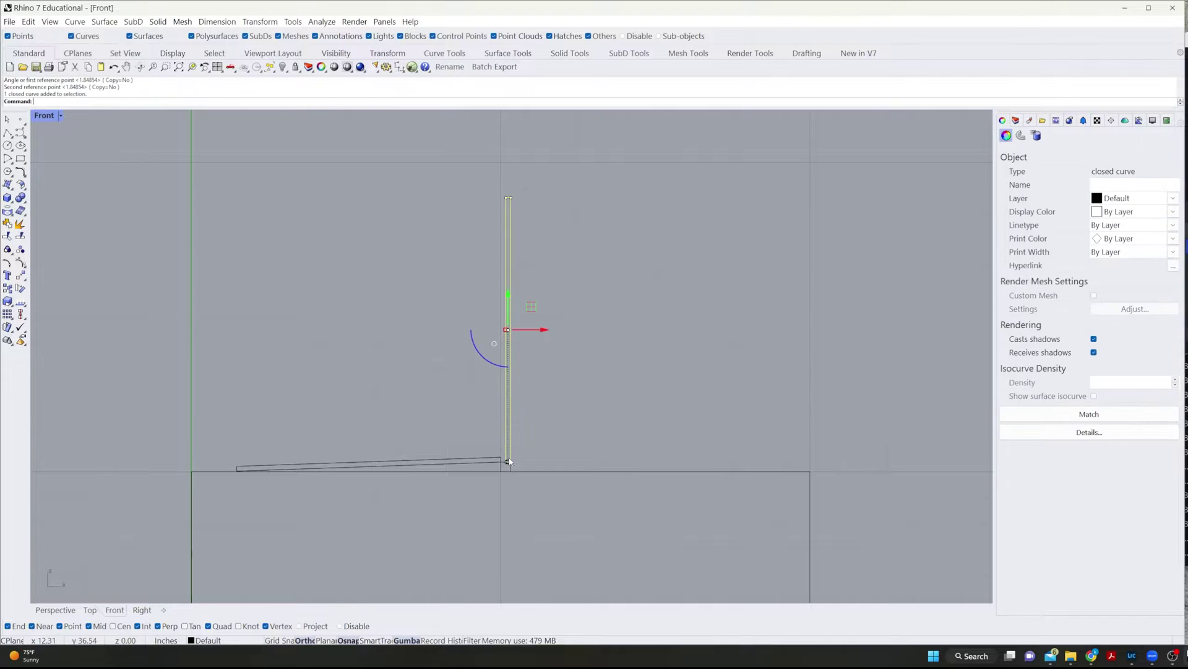
pyautogui.scroll(5, 508, 464)
pyautogui.press('Return')
pyautogui.click(514, 473)
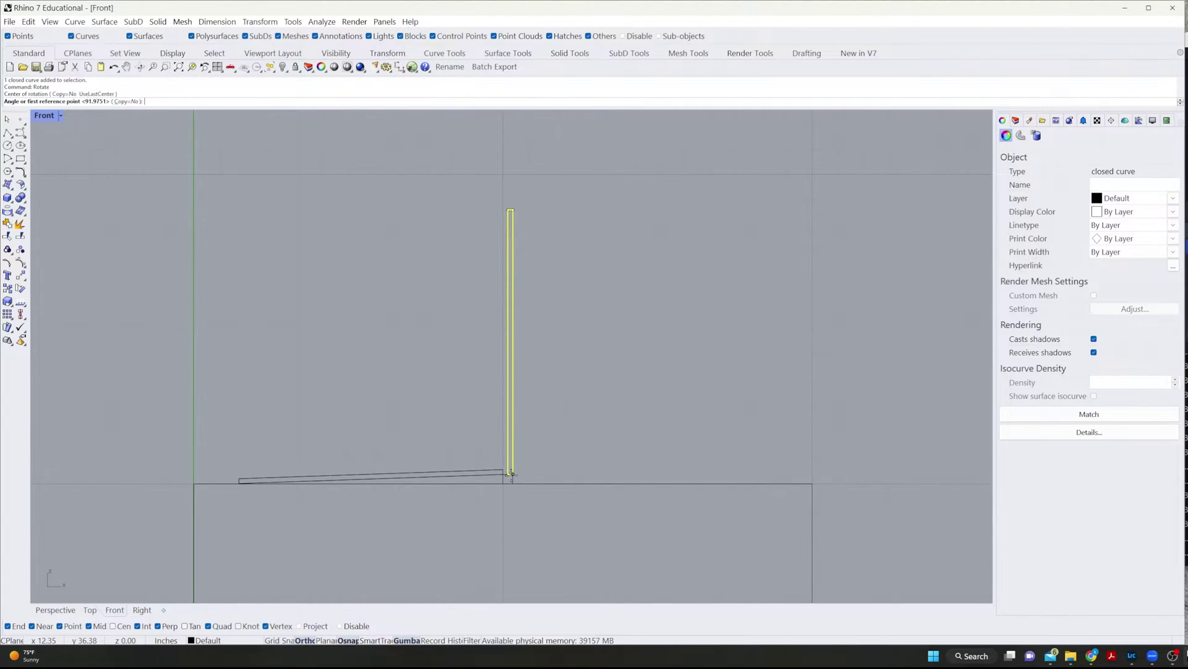
pyautogui.scroll(-5, 514, 473)
pyautogui.click(513, 526)
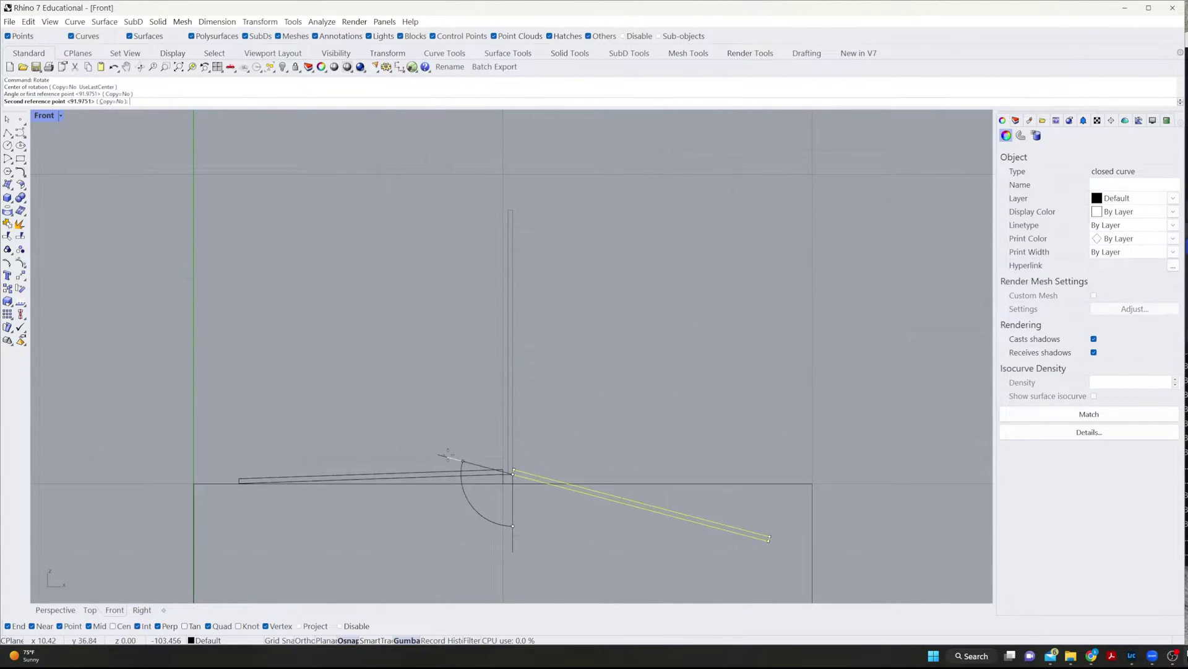
pyautogui.press('Escape')
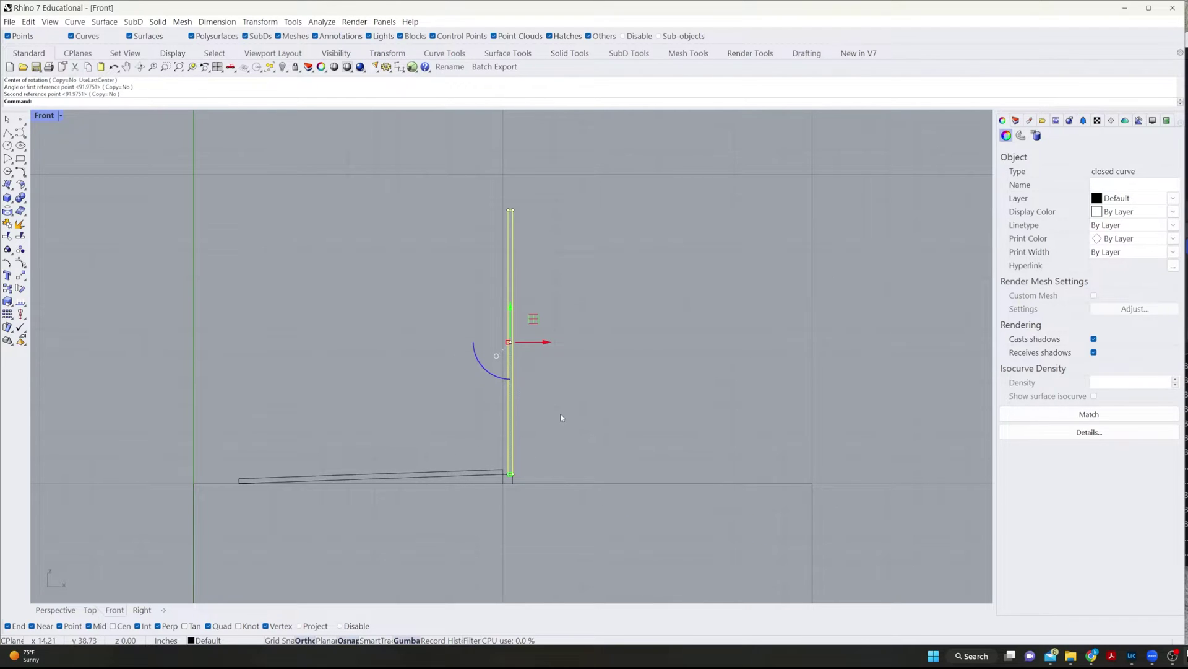
pyautogui.press('Delete')
# - Mirror the slanted page slab across a vertical plane through the centre gap onto the right
pyautogui.click(405, 475)
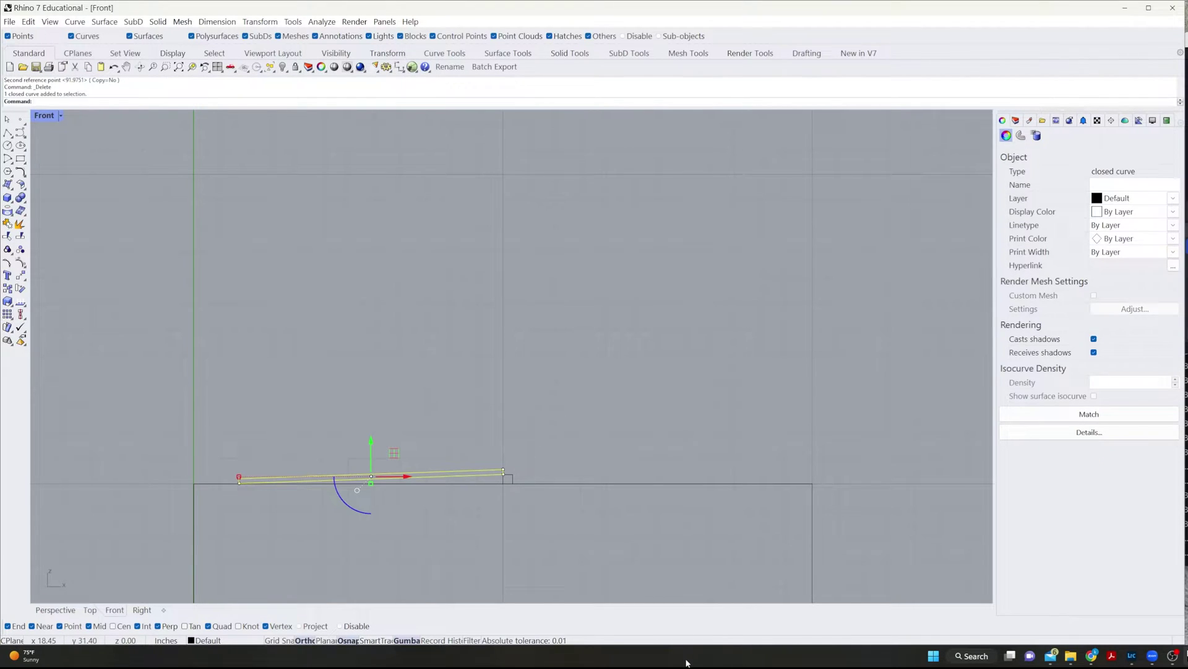
pyautogui.write('Mirror')
pyautogui.press('Return')
pyautogui.click(508, 478)
pyautogui.click(507, 276)
pyautogui.click(564, 532)
pyautogui.scroll(10, 455, 473)
pyautogui.scroll(-8, 547, 473)
pyautogui.moveTo(546, 518); pyautogui.dragTo(515, 452, button='right')
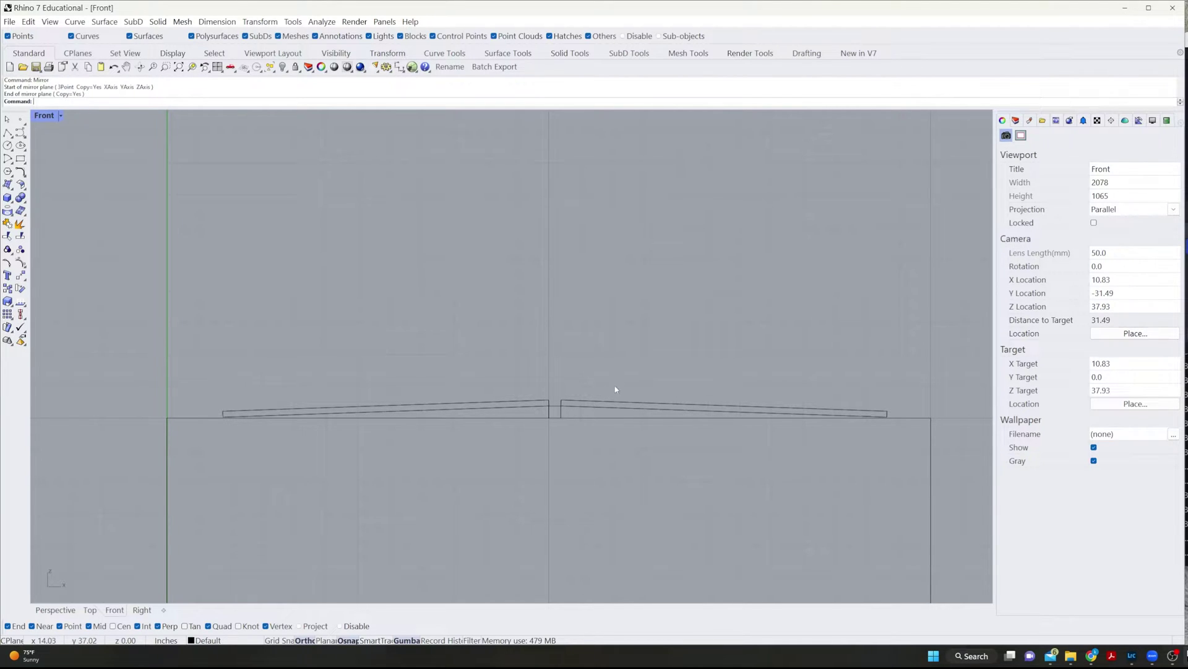
pyautogui.scroll(7, 560, 404)
pyautogui.scroll(-7, 618, 420)
pyautogui.moveTo(732, 454); pyautogui.dragTo(642, 419, button='right')
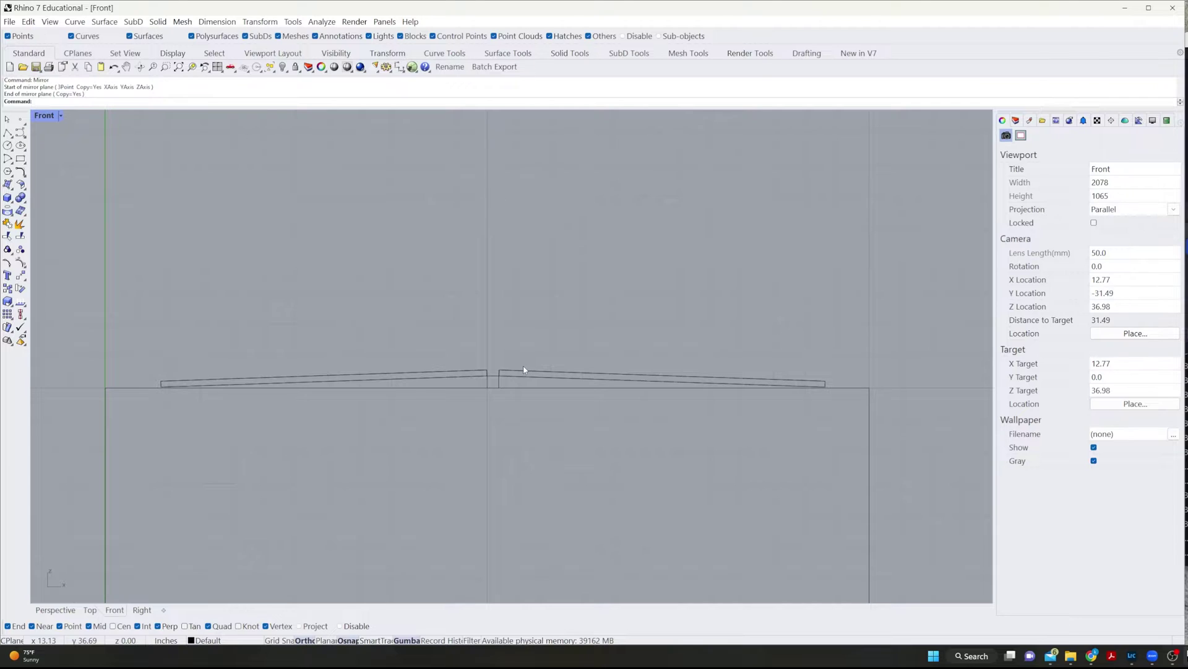
pyautogui.scroll(3, 497, 372)
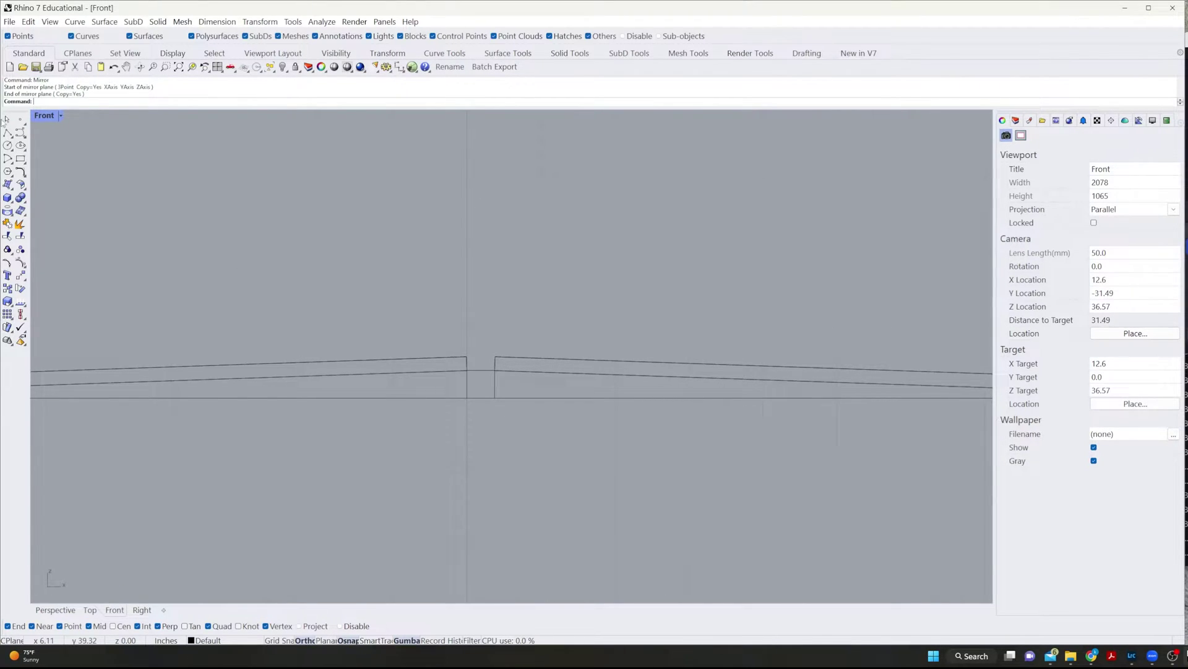
# - Draw a freeform curve rising from the spine gap and arching over toward the right page
pyautogui.click(21, 132)
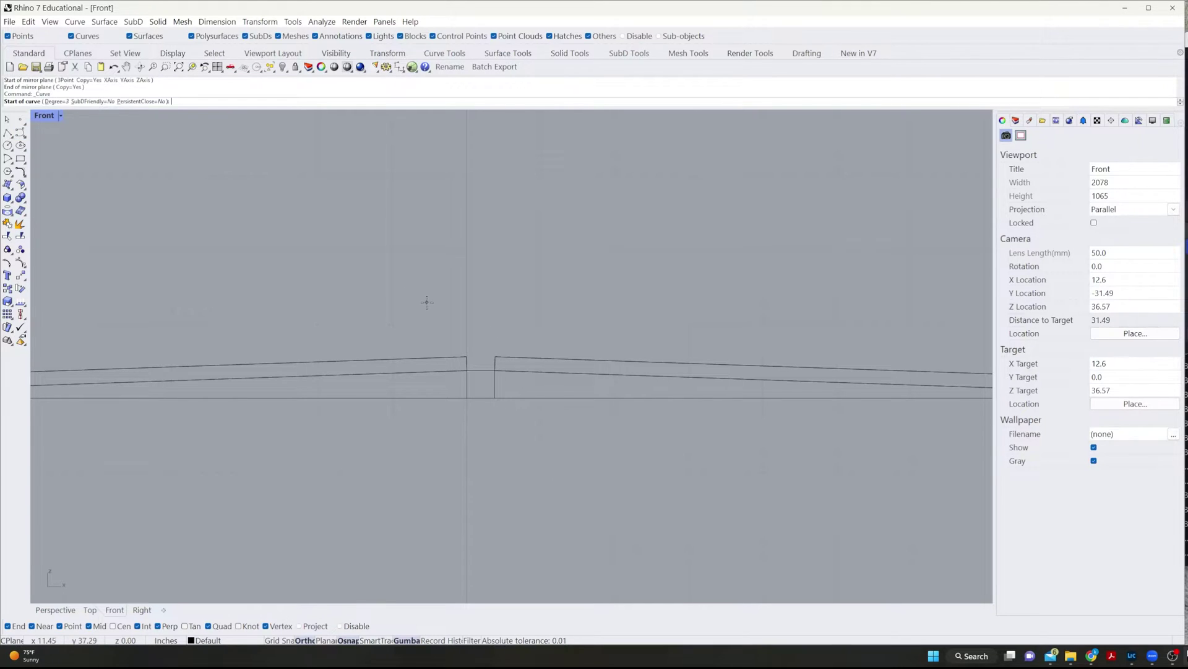
pyautogui.click(482, 371)
pyautogui.scroll(-3, 492, 294)
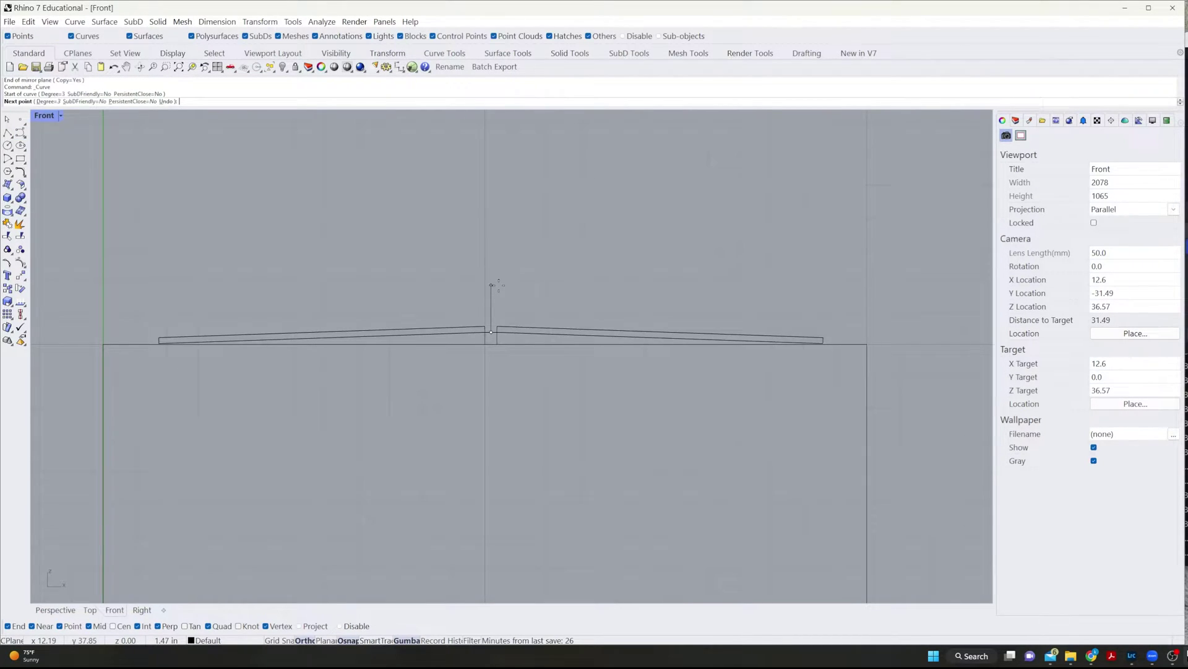
pyautogui.click(492, 285)
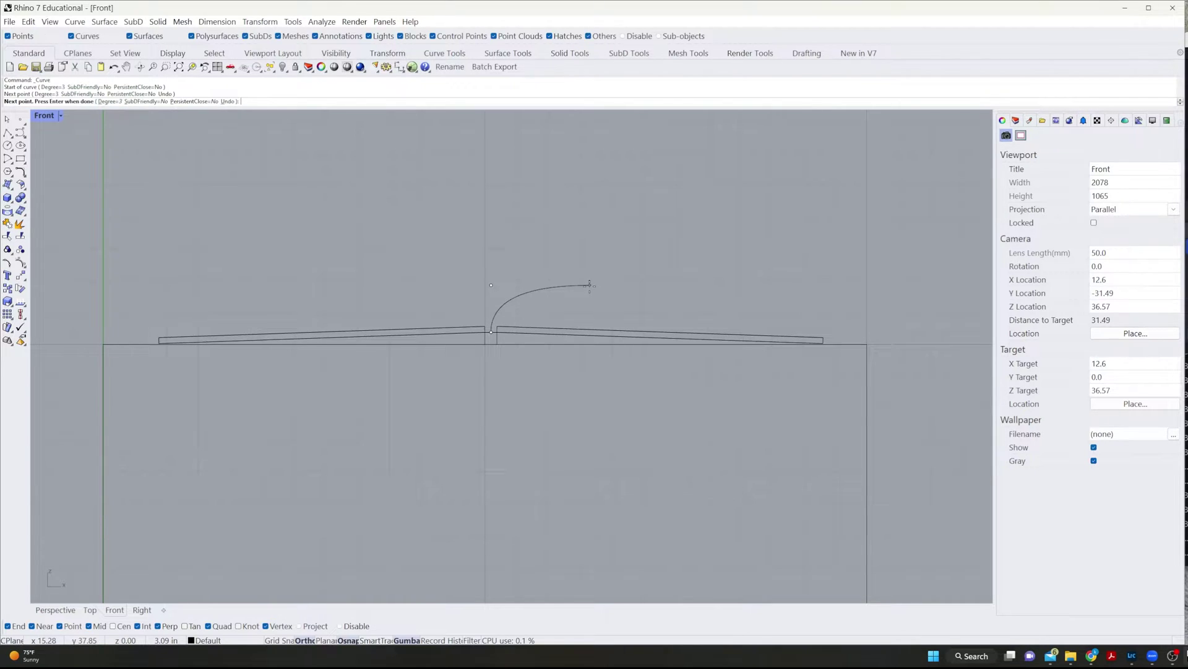
pyautogui.click(589, 285)
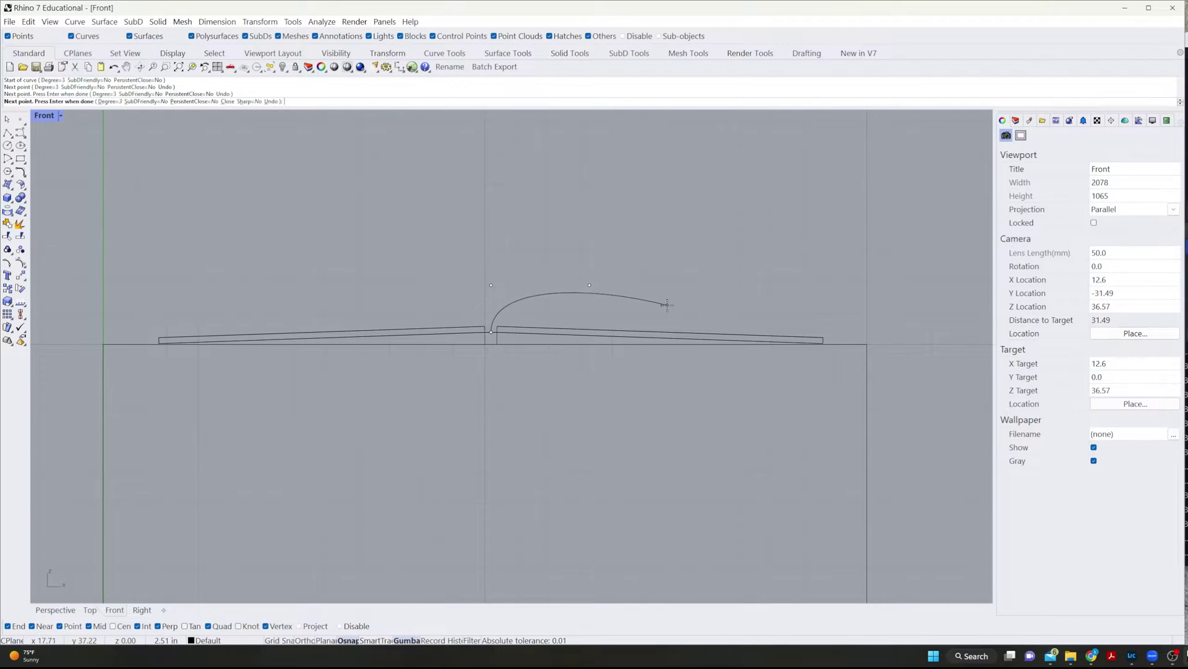
pyautogui.click(793, 323)
pyautogui.press('Return')
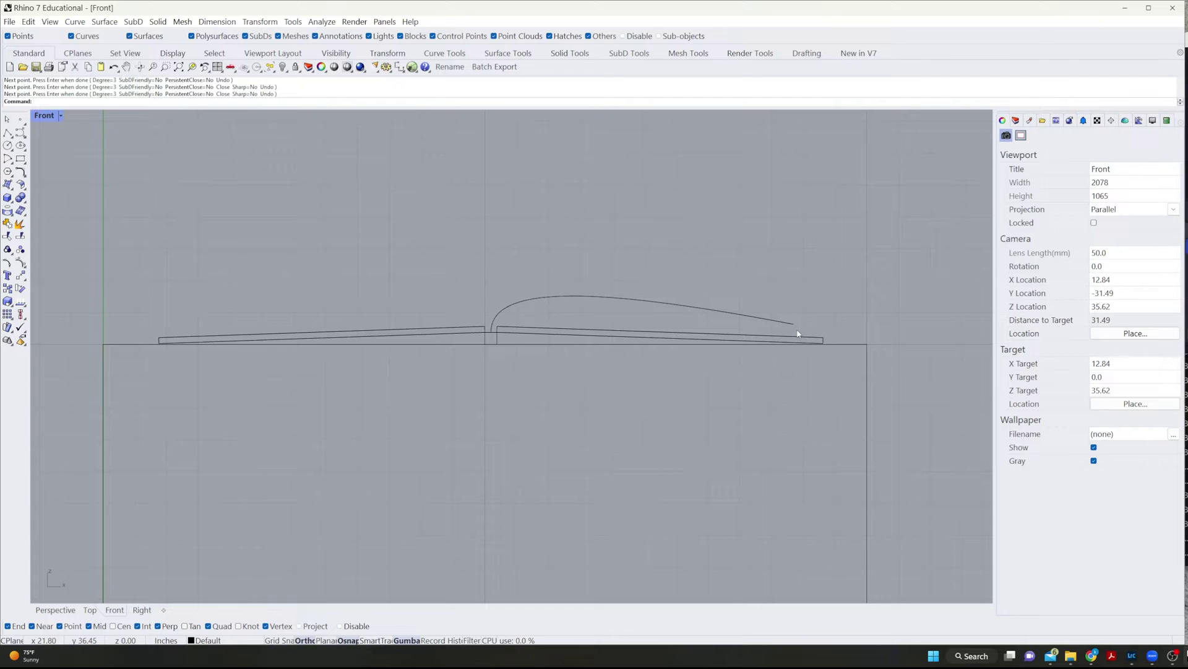
# - Add a short curve from the arch's end down to the right page's edge
pyautogui.press('Return')
pyautogui.click(796, 324)
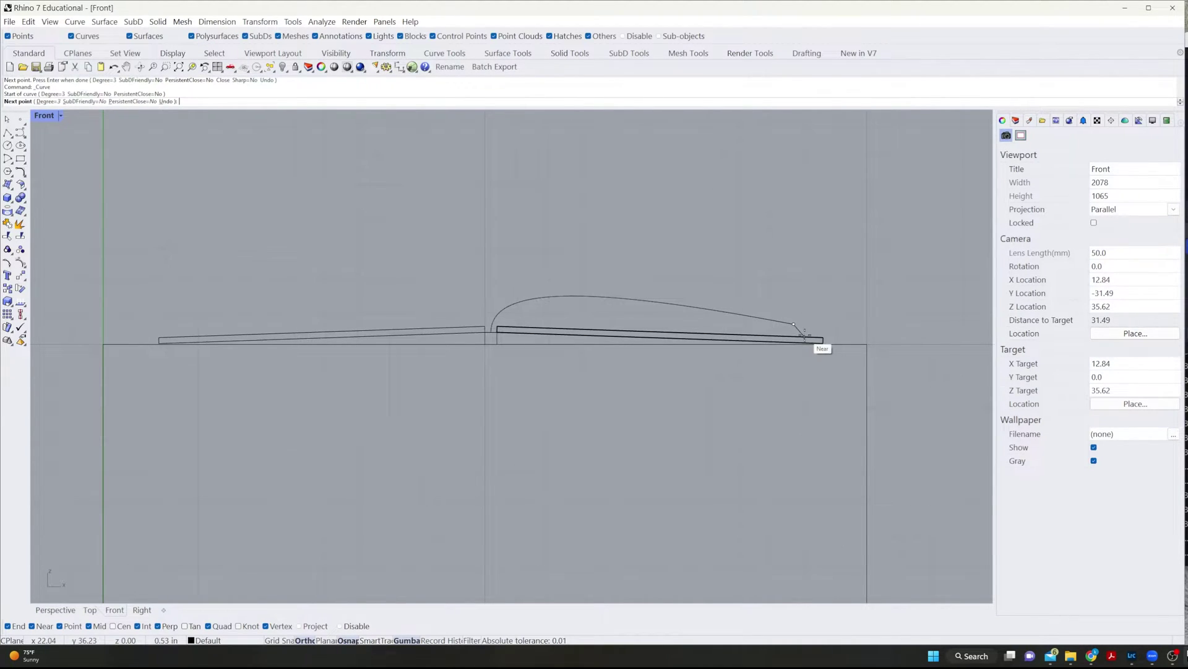
pyautogui.click(809, 335)
pyautogui.press('Return')
pyautogui.scroll(11, 499, 330)
pyautogui.scroll(-7, 519, 352)
pyautogui.moveTo(525, 355); pyautogui.dragTo(364, 361, button='right')
pyautogui.scroll(3, 350, 358)
# - Draw the inner curve up from the spine's lower edge, then right to the trailing corner
pyautogui.rightClick(336, 369)
pyautogui.scroll(4, 339, 367)
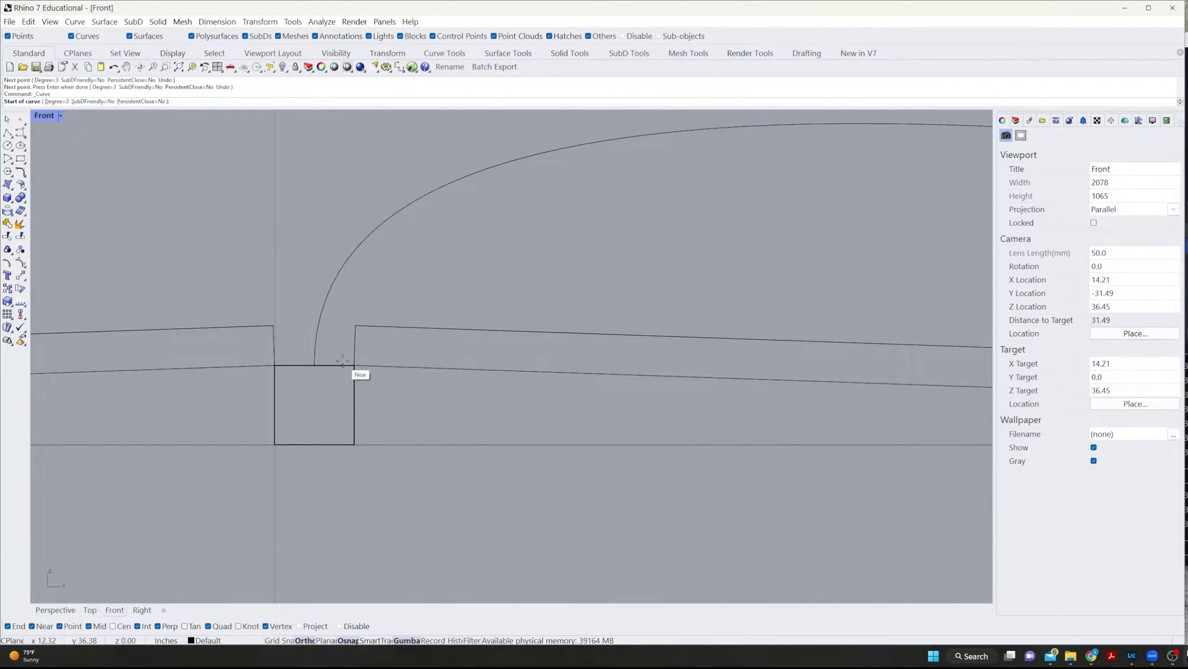
pyautogui.click(342, 364)
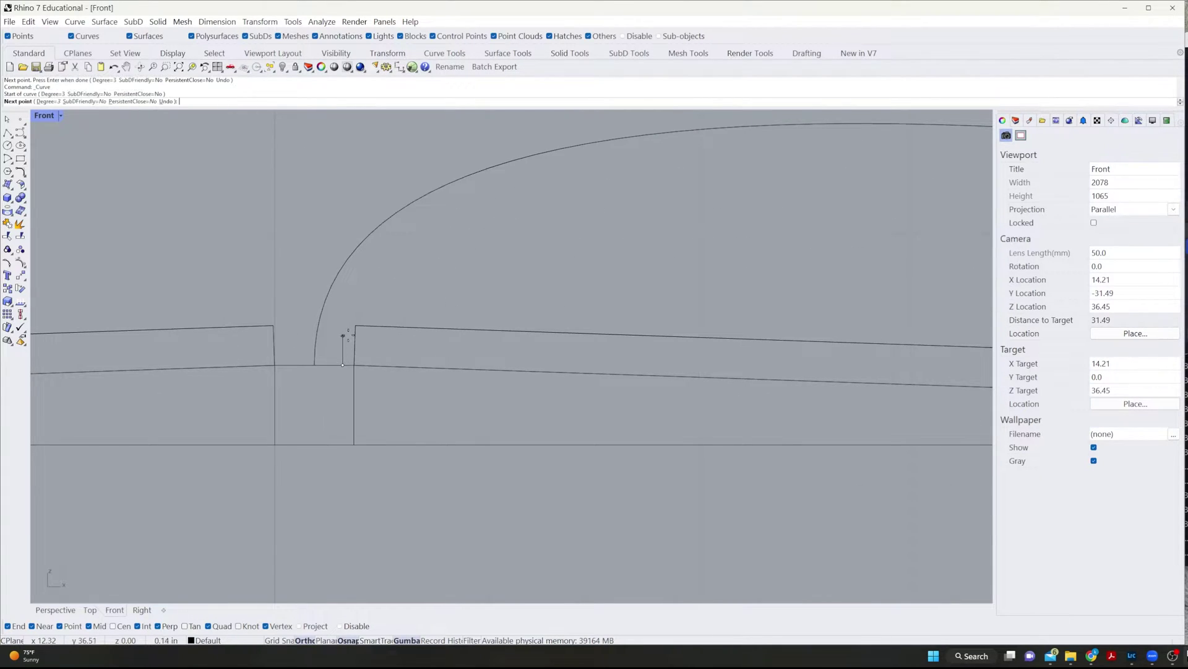
pyautogui.click(343, 304)
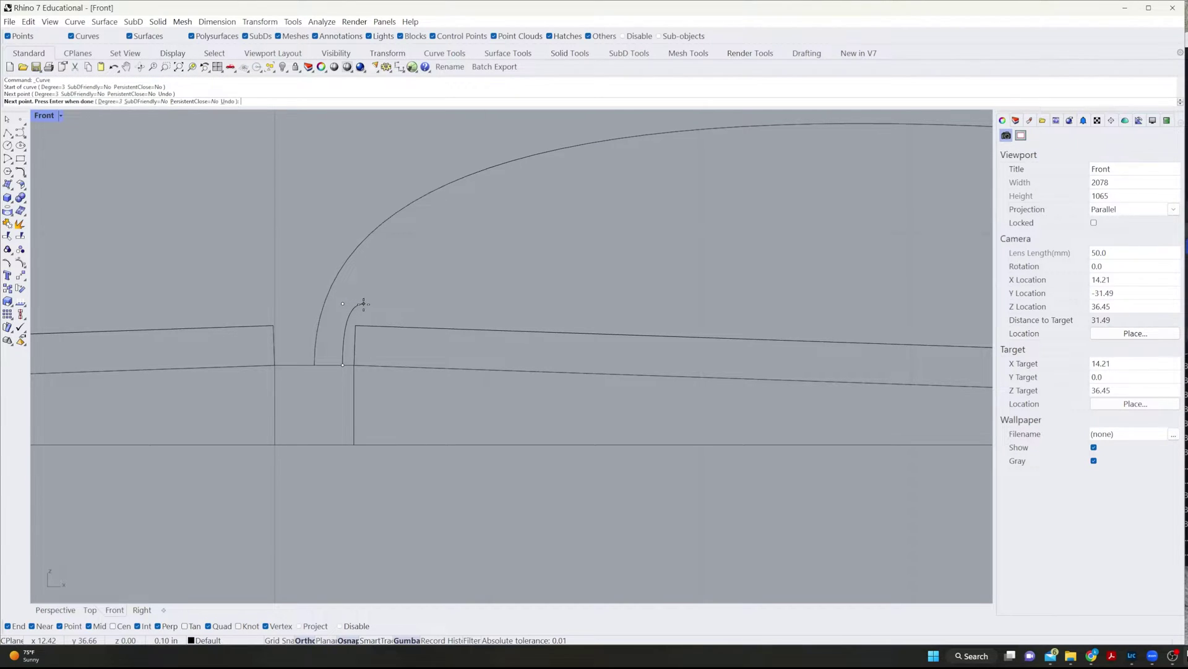
pyautogui.click(364, 303)
pyautogui.click(384, 303)
pyautogui.scroll(-5, 450, 317)
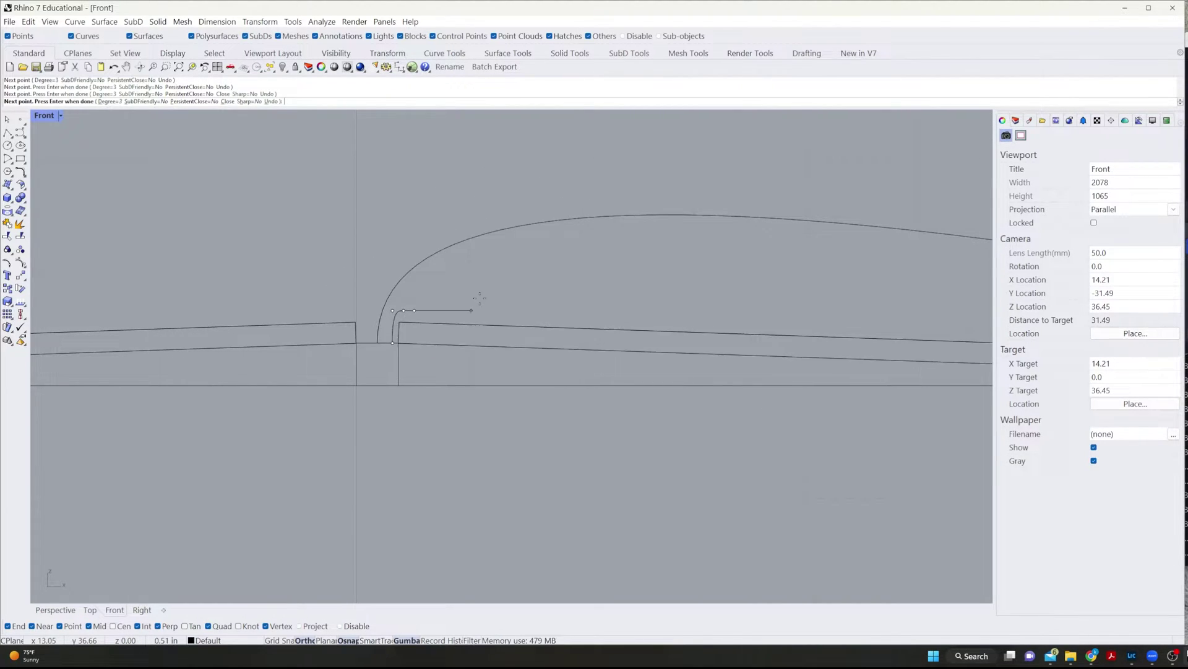
pyautogui.scroll(-5, 487, 296)
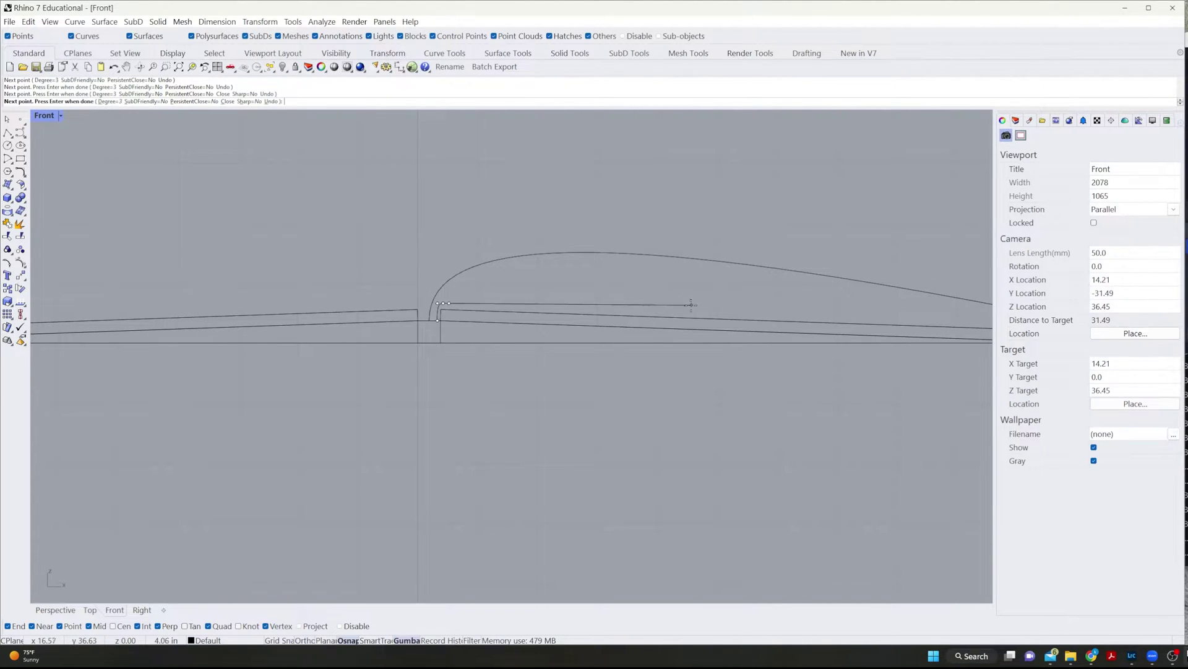
pyautogui.click(585, 289)
pyautogui.moveTo(685, 311); pyautogui.dragTo(469, 300, button='right')
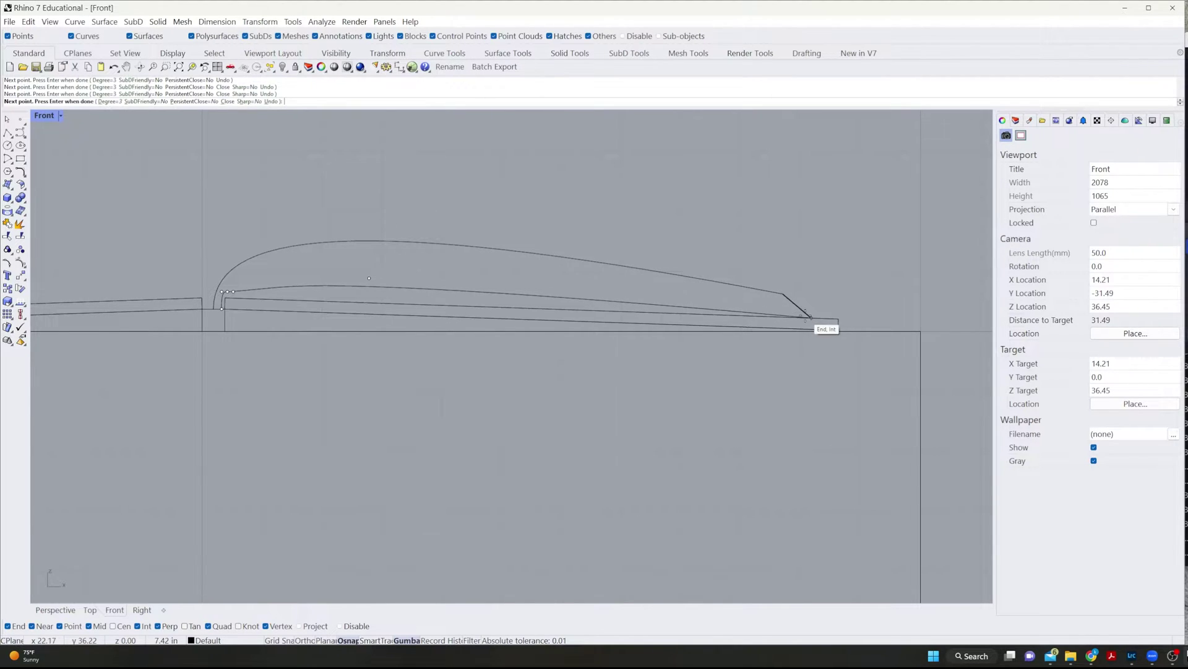
pyautogui.click(808, 317)
pyautogui.press('Return')
# - Show the curve's control points, slide a spine-side point right and lower a far point
pyautogui.scroll(2, 231, 299)
pyautogui.scroll(-4, 276, 377)
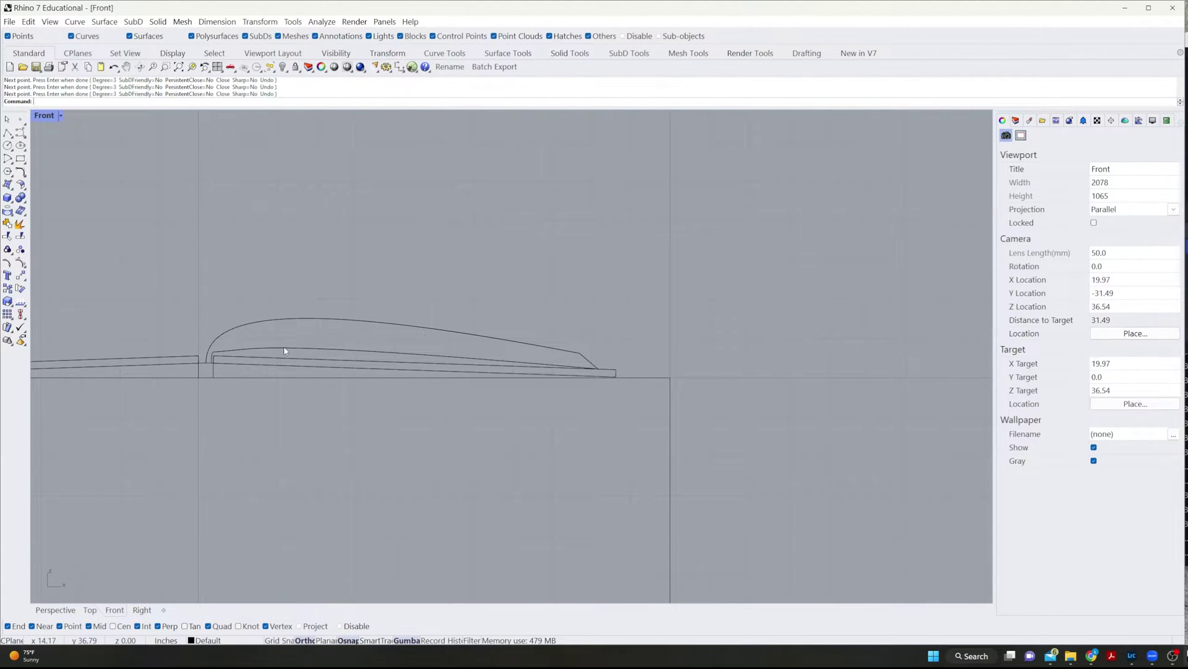
pyautogui.click(283, 348)
pyautogui.scroll(8, 232, 357)
pyautogui.press('F10')
pyautogui.click(167, 330)
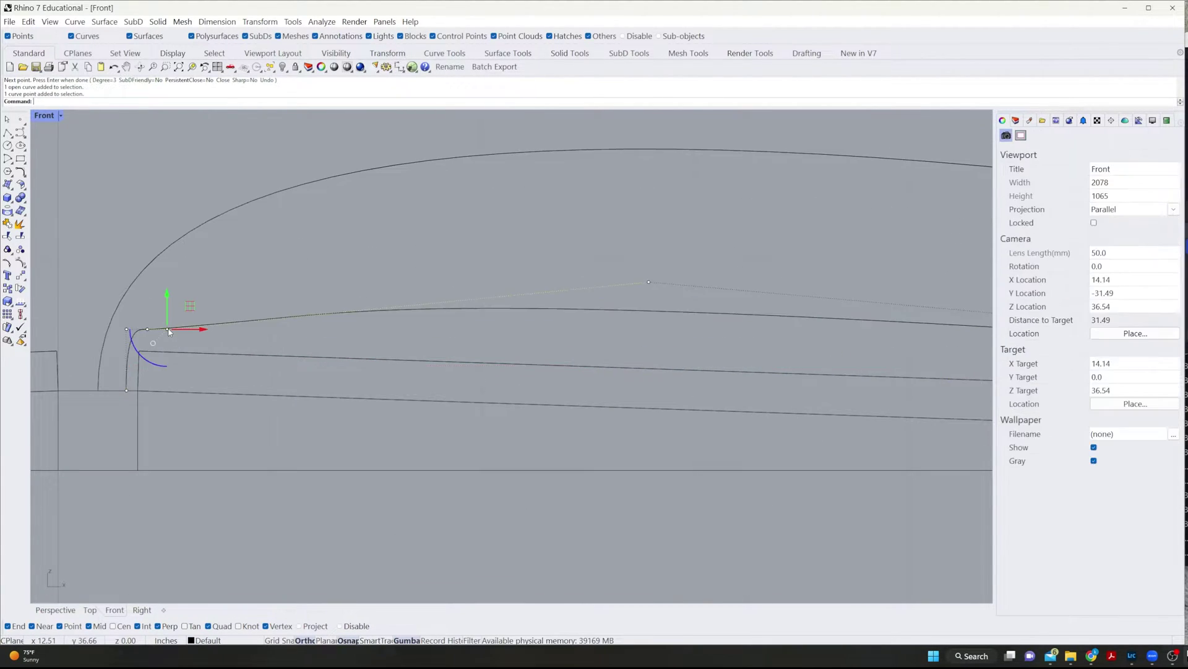
pyautogui.moveTo(204, 329); pyautogui.dragTo(272, 260)
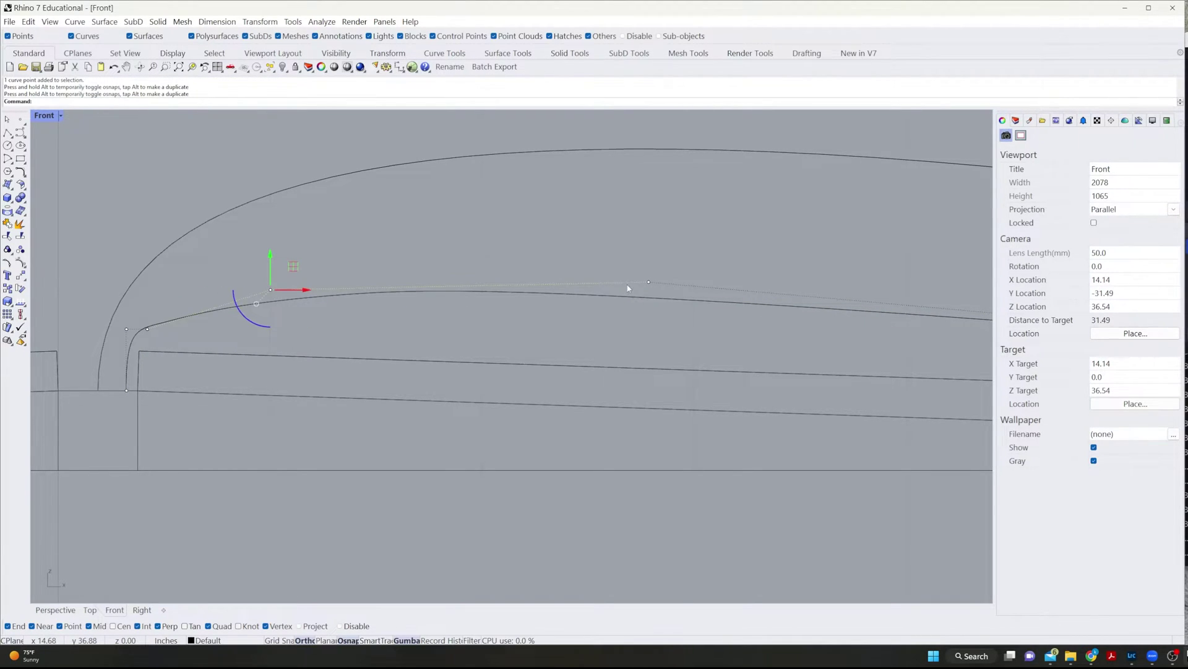
pyautogui.click(650, 283)
pyautogui.moveTo(649, 263); pyautogui.dragTo(648, 351)
pyautogui.press('Escape')
pyautogui.press('Escape')
# - Move the inner curve's bottom control point onto the page corner
pyautogui.scroll(-8, 647, 447)
pyautogui.moveTo(645, 444); pyautogui.dragTo(236, 399, button='right')
pyautogui.scroll(-10, 371, 417)
pyautogui.scroll(10, 324, 403)
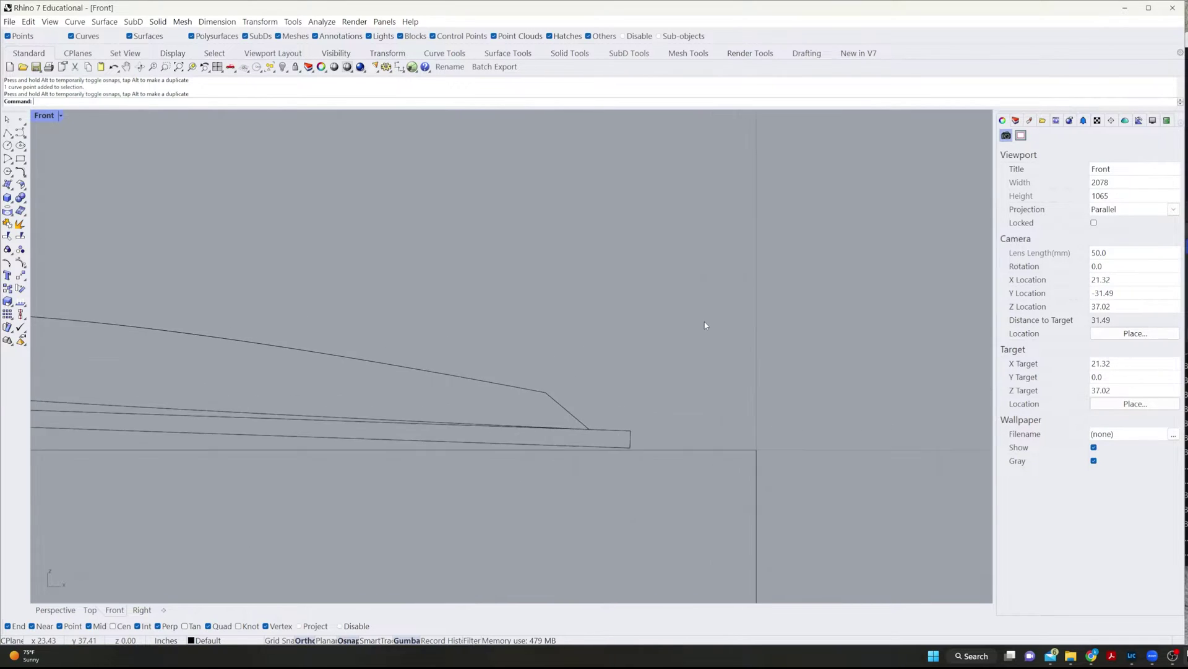
pyautogui.scroll(10, 493, 422)
pyautogui.moveTo(636, 414); pyautogui.dragTo(335, 414, button='right')
pyautogui.scroll(8, 708, 405)
pyautogui.scroll(-8, 817, 387)
pyautogui.moveTo(824, 377); pyautogui.dragTo(683, 364, button='right')
pyautogui.scroll(10, 742, 370)
pyautogui.scroll(-18, 545, 374)
pyautogui.moveTo(309, 387); pyautogui.dragTo(625, 379, button='right')
pyautogui.scroll(-5, 415, 359)
pyautogui.scroll(10, 248, 349)
pyautogui.scroll(2, 599, 390)
pyautogui.click(615, 406)
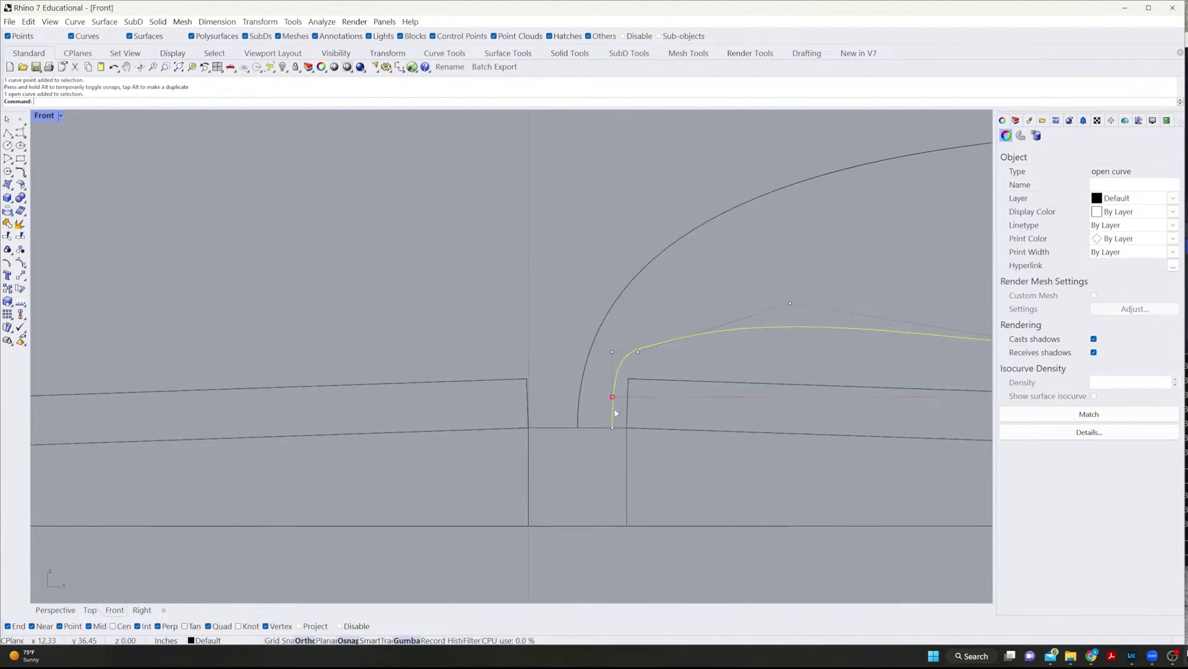
pyautogui.scroll(3, 613, 427)
pyautogui.press('F10')
pyautogui.click(610, 444)
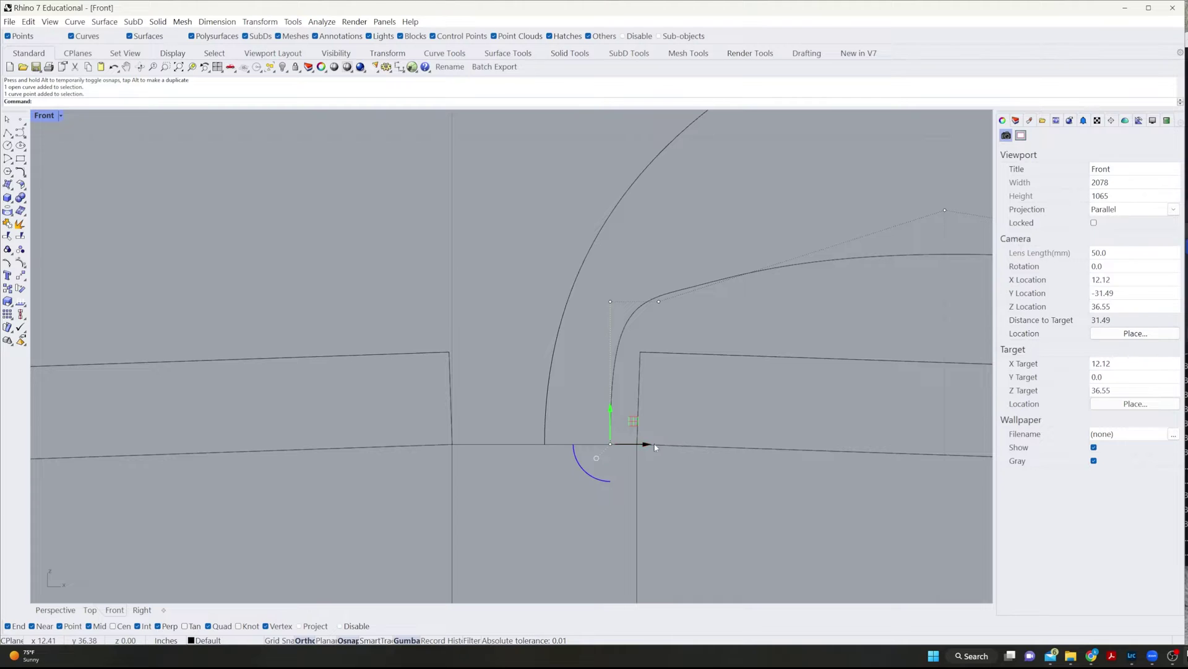
pyautogui.moveTo(610, 444); pyautogui.dragTo(637, 474)
pyautogui.click(719, 514)
# - Raise the inner curve's control point nearest the spine
pyautogui.scroll(-2, 719, 514)
pyautogui.moveTo(719, 513); pyautogui.dragTo(536, 498, button='right')
pyautogui.scroll(7, 508, 451)
pyautogui.scroll(-3, 489, 451)
pyautogui.scroll(1, 474, 401)
pyautogui.scroll(-2, 81, 433)
pyautogui.scroll(4, 299, 411)
pyautogui.click(268, 405)
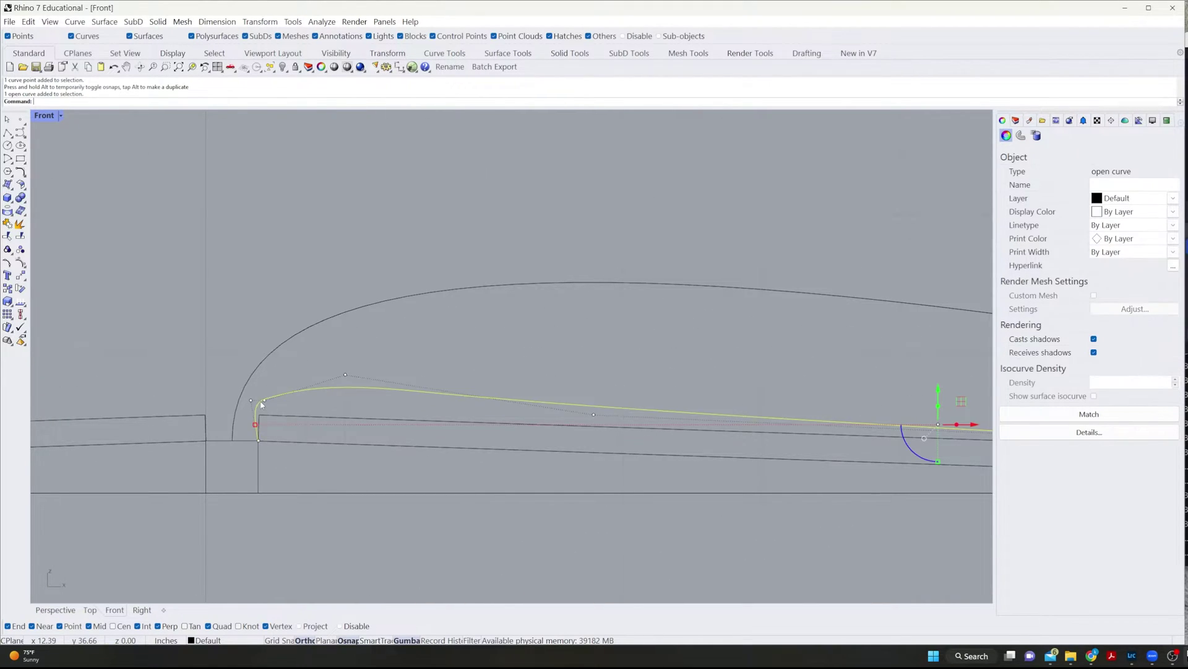
pyautogui.press('F10')
pyautogui.scroll(2, 269, 402)
pyautogui.click(274, 398)
pyautogui.moveTo(271, 359); pyautogui.dragTo(271, 310)
pyautogui.press('Escape')
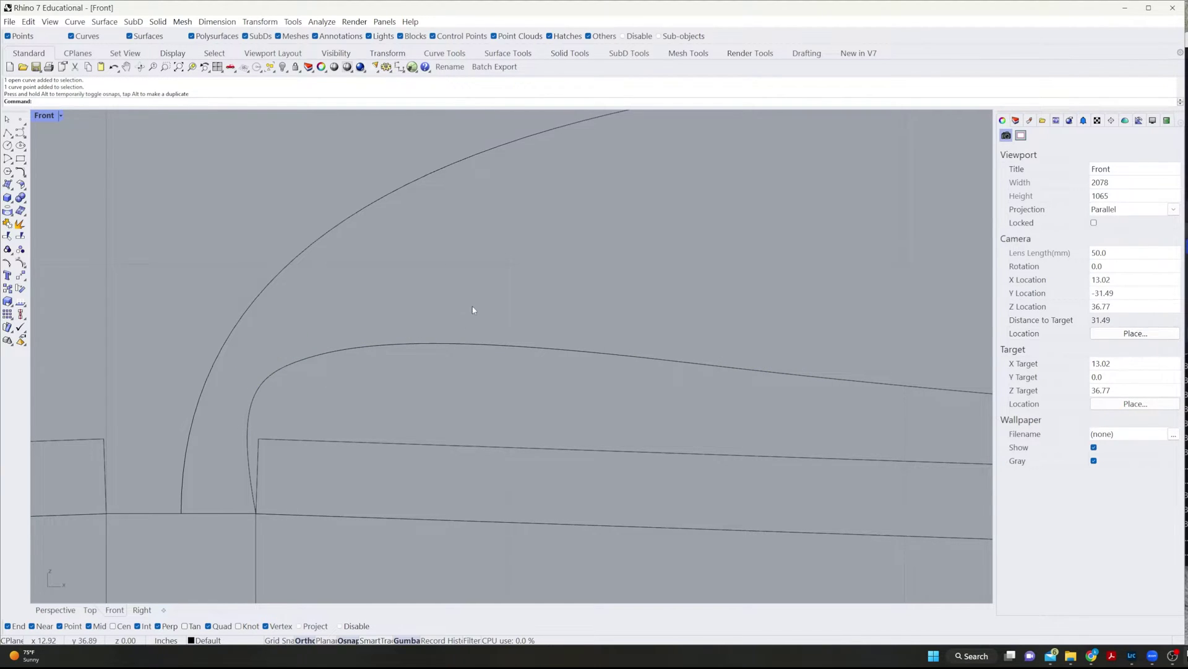
# - Lower two upper control points together and pull the spine-bend point down to soften it
pyautogui.click(268, 422)
pyautogui.click(505, 322)
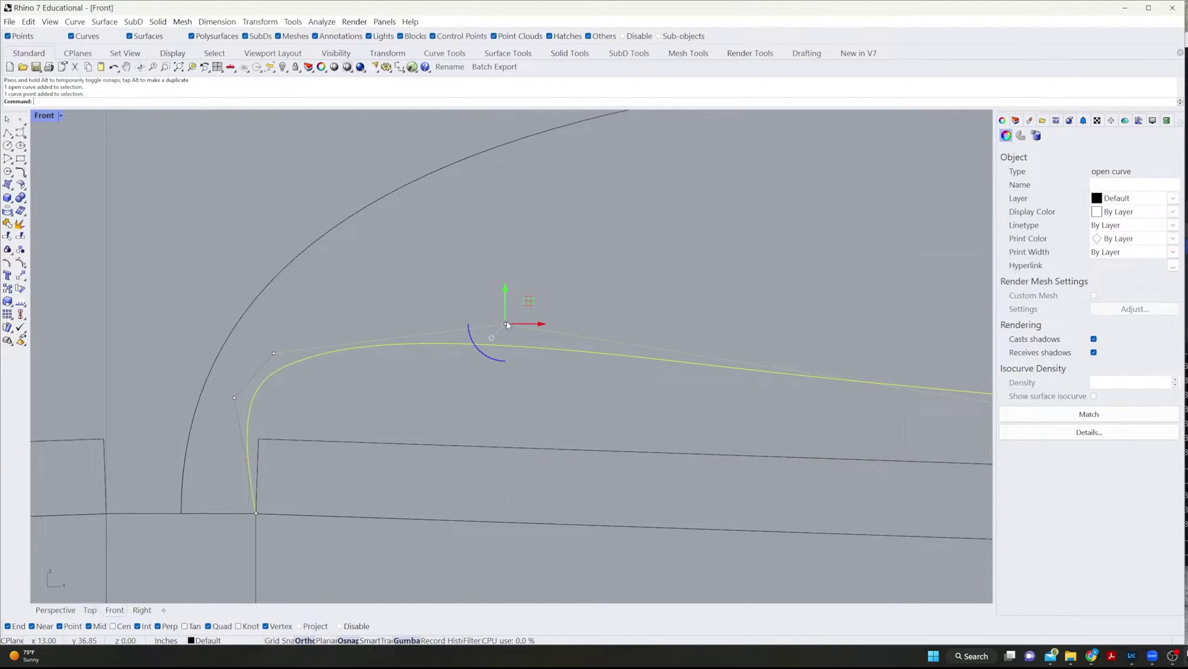
pyautogui.keyDown('shift'); pyautogui.click(272, 354); pyautogui.keyUp('shift')
pyautogui.moveTo(497, 338); pyautogui.dragTo(505, 394)
pyautogui.press('Escape')
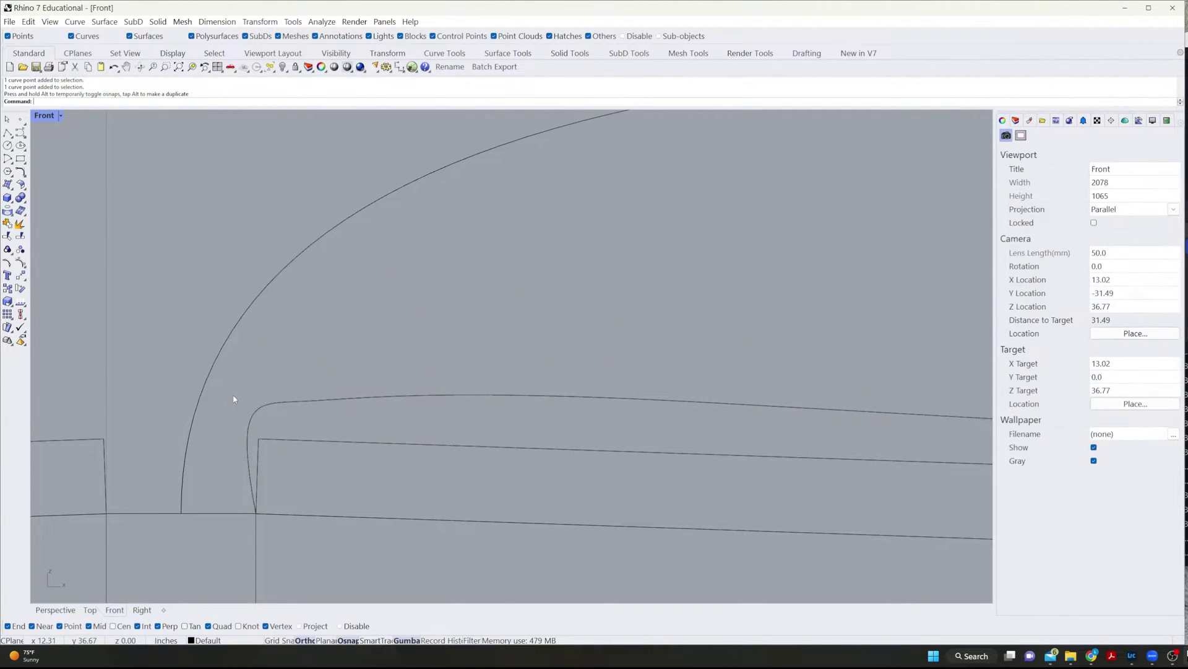
pyautogui.click(249, 410)
pyautogui.click(234, 398)
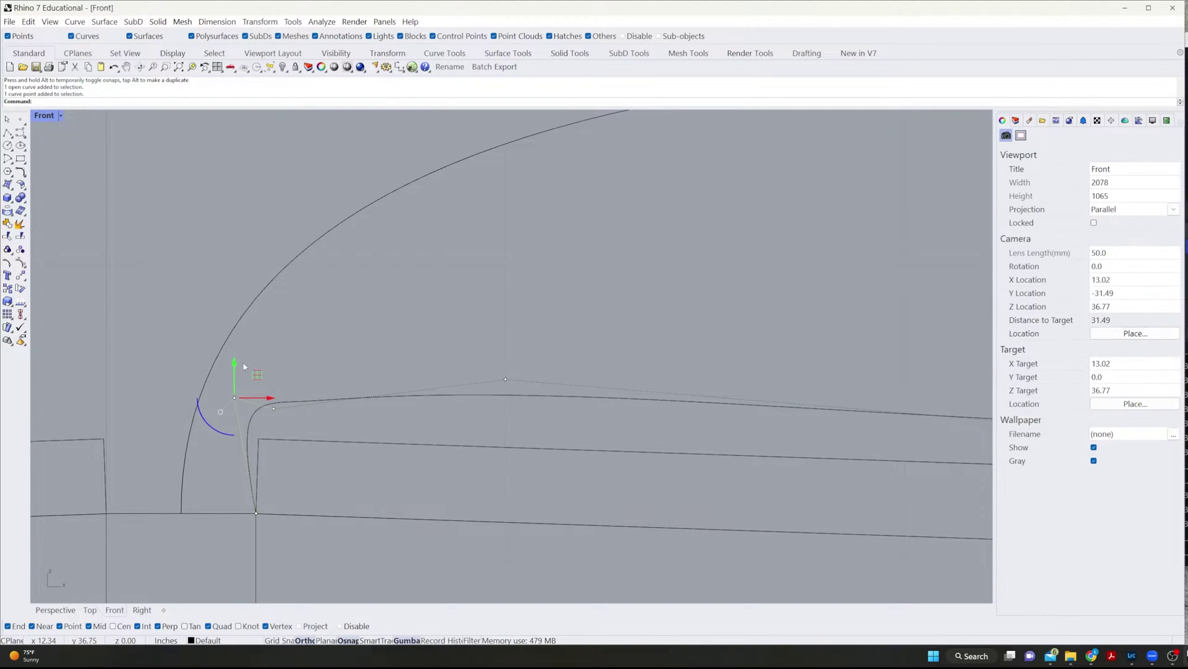
pyautogui.moveTo(235, 398); pyautogui.dragTo(225, 434)
pyautogui.click(209, 474)
pyautogui.scroll(-5, 322, 455)
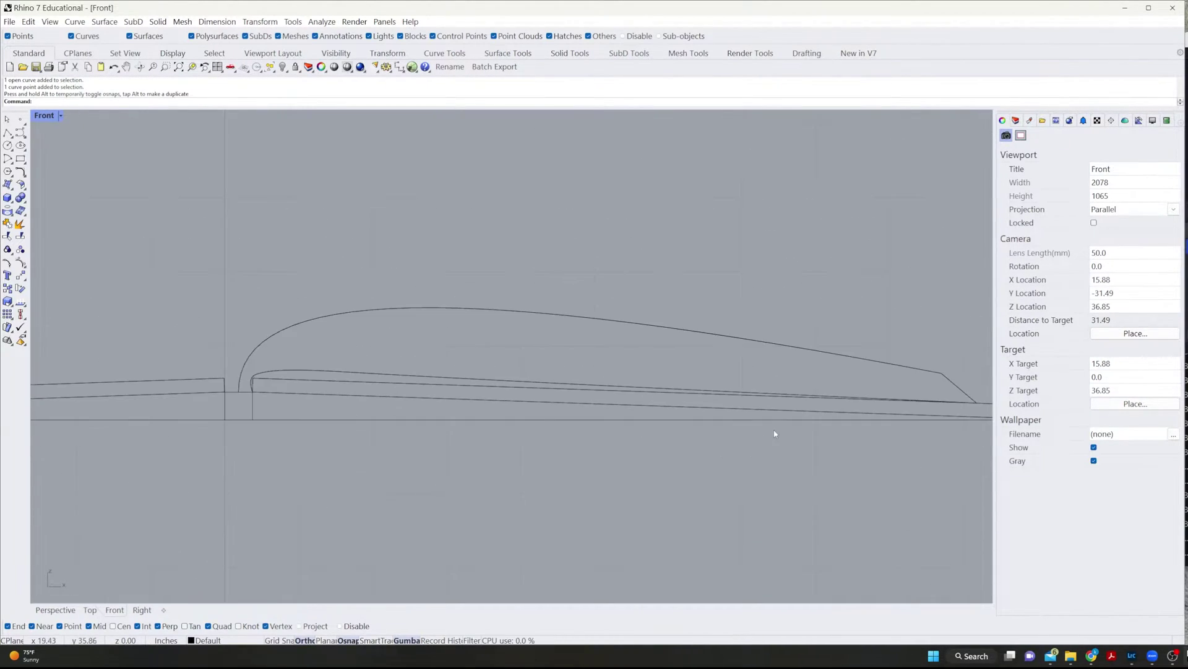
pyautogui.scroll(6, 321, 403)
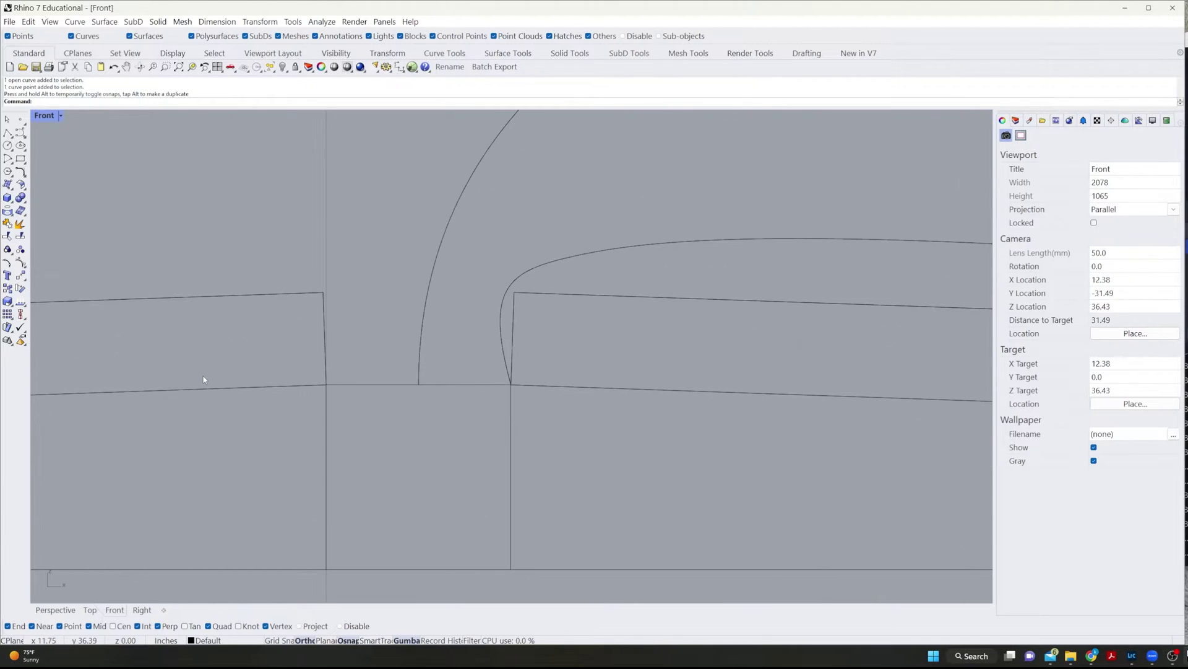
# - Draw a short straight line from the arch's foot to the inner curve's foot
pyautogui.write('line')
pyautogui.press('Return')
pyautogui.click(419, 385)
pyautogui.click(510, 384)
# - Join the short line, outer arch, inner curve and trailing-edge curve into one outline
pyautogui.click(459, 388)
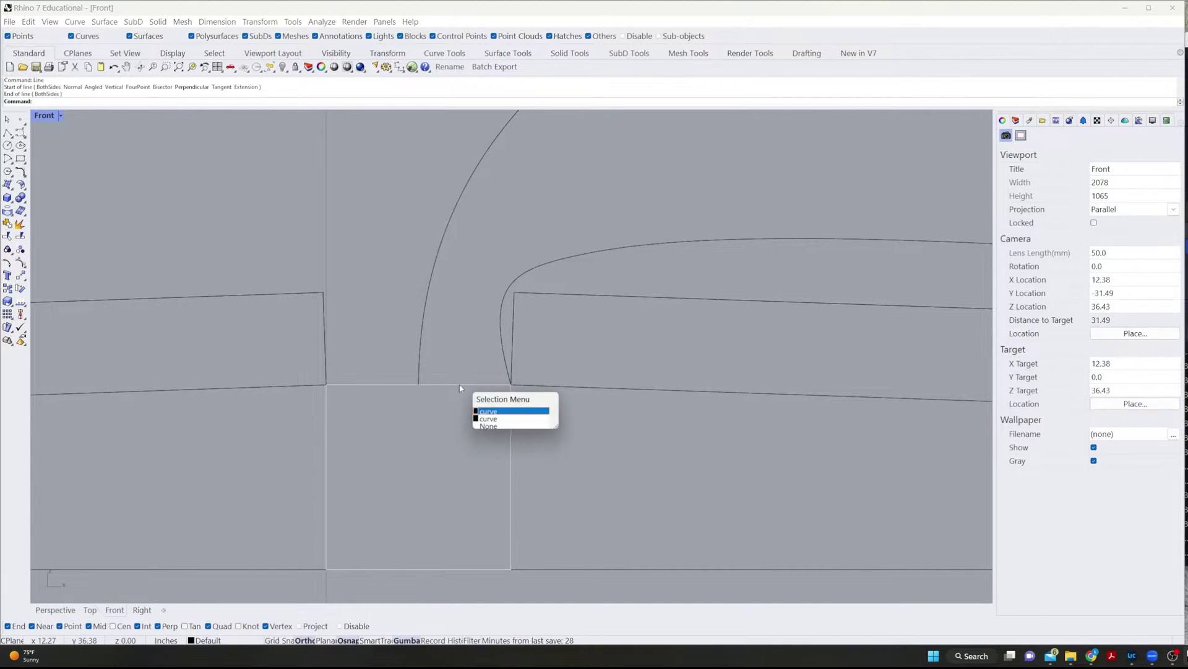
pyautogui.click(495, 417)
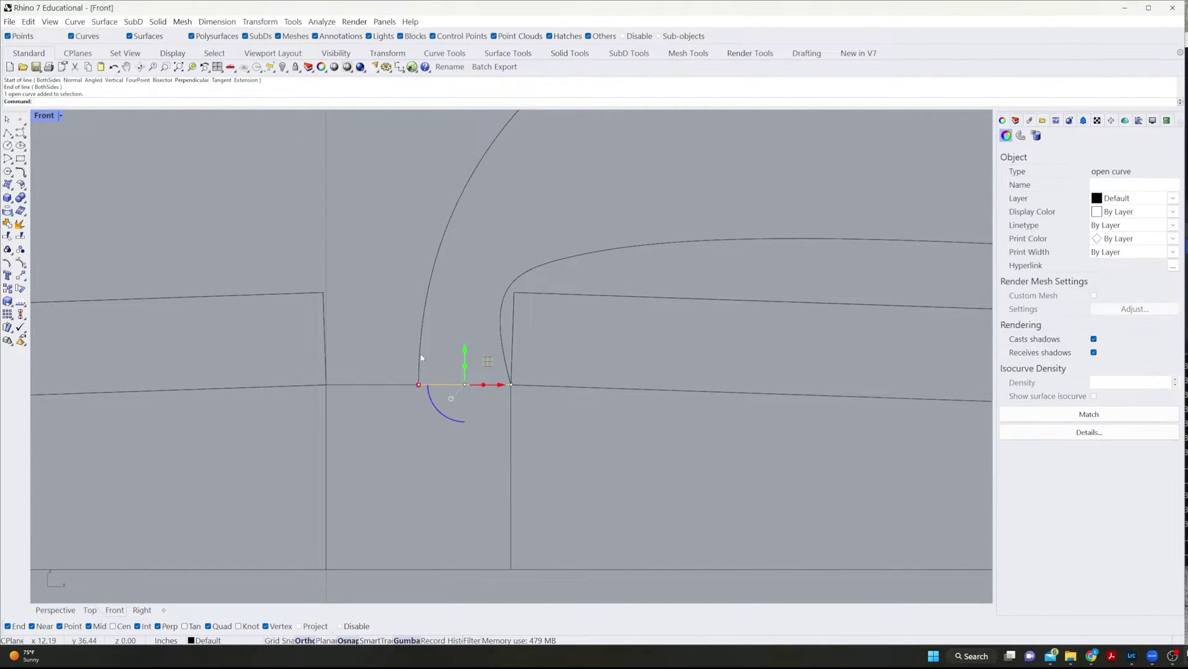
pyautogui.keyDown('shift'); pyautogui.click(421, 357); pyautogui.keyUp('shift')
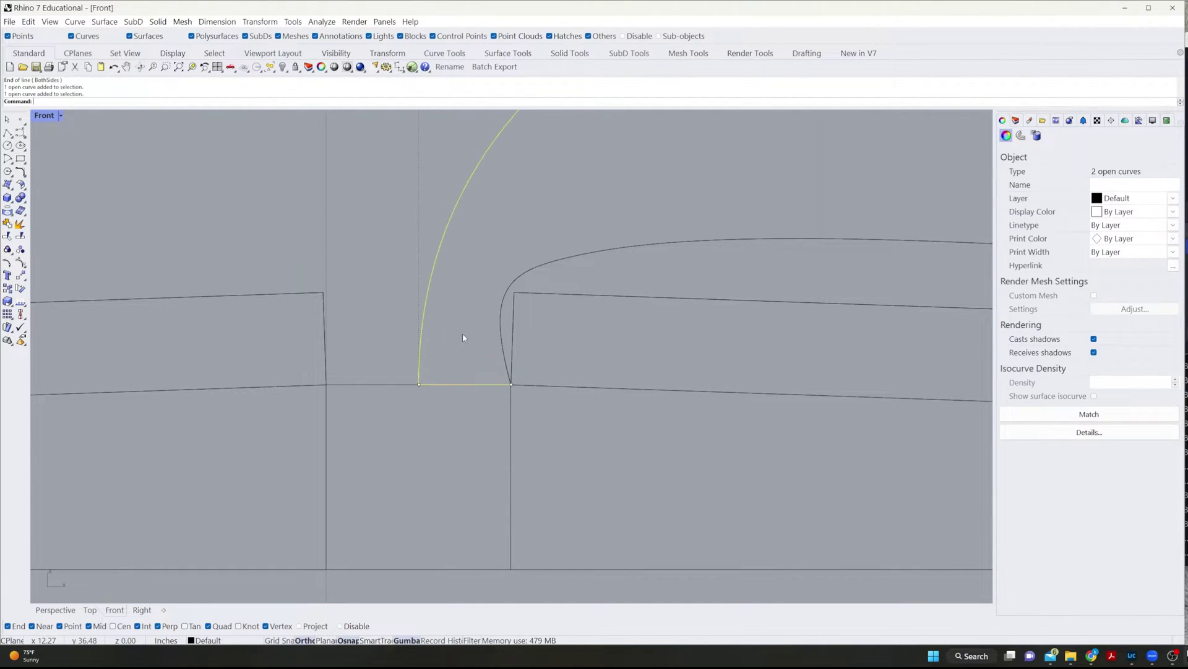
pyautogui.keyDown('shift'); pyautogui.click(498, 330); pyautogui.keyUp('shift')
pyautogui.scroll(-5, 499, 329)
pyautogui.scroll(5, 755, 347)
pyautogui.scroll(-3, 840, 373)
pyautogui.keyDown('shift'); pyautogui.click(732, 350); pyautogui.keyUp('shift')
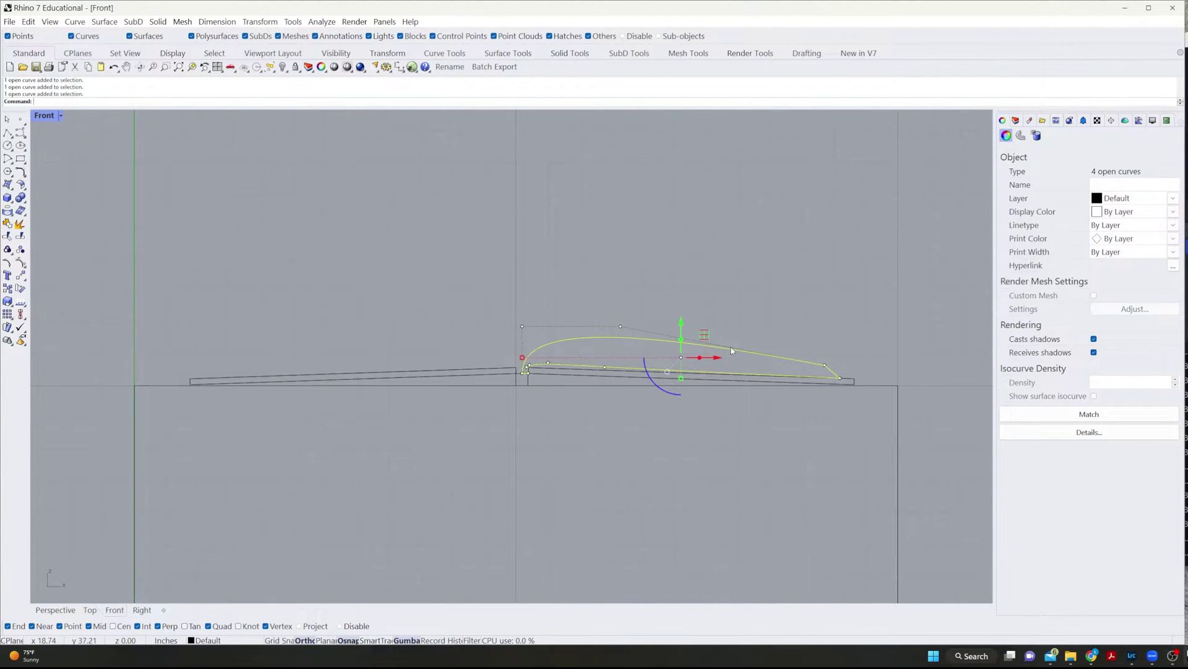
pyautogui.write('join')
pyautogui.press('Return')
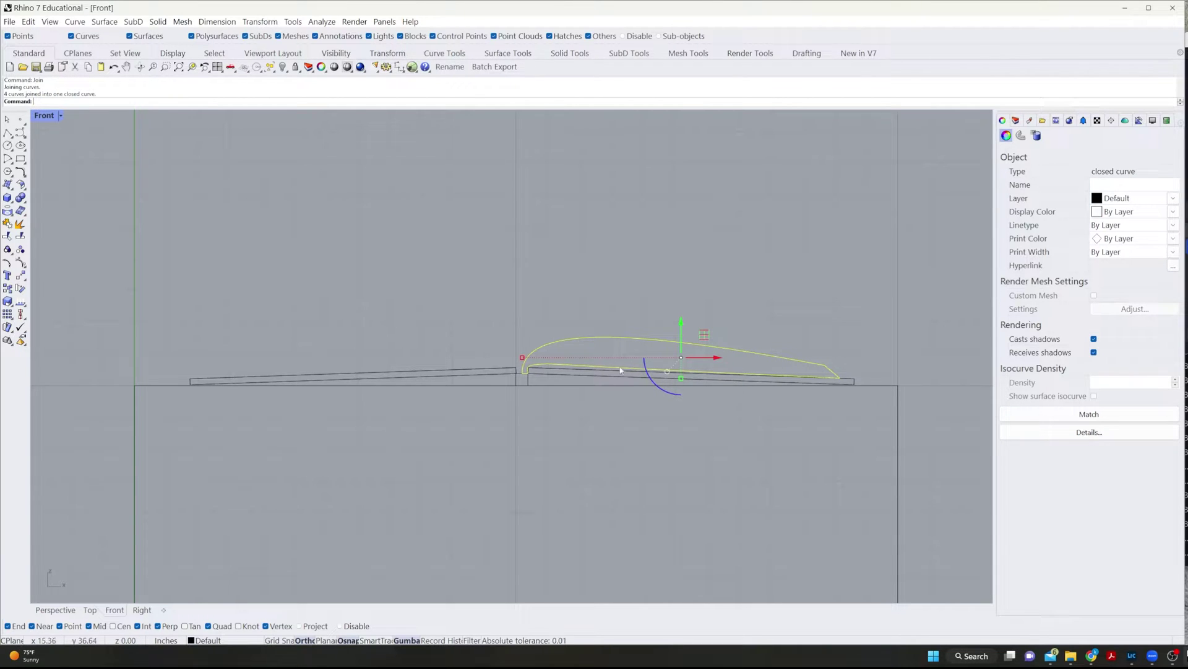
# - Select the joined page outline to check it is one curve, then deselect it
pyautogui.click(502, 383)
pyautogui.scroll(5, 522, 375)
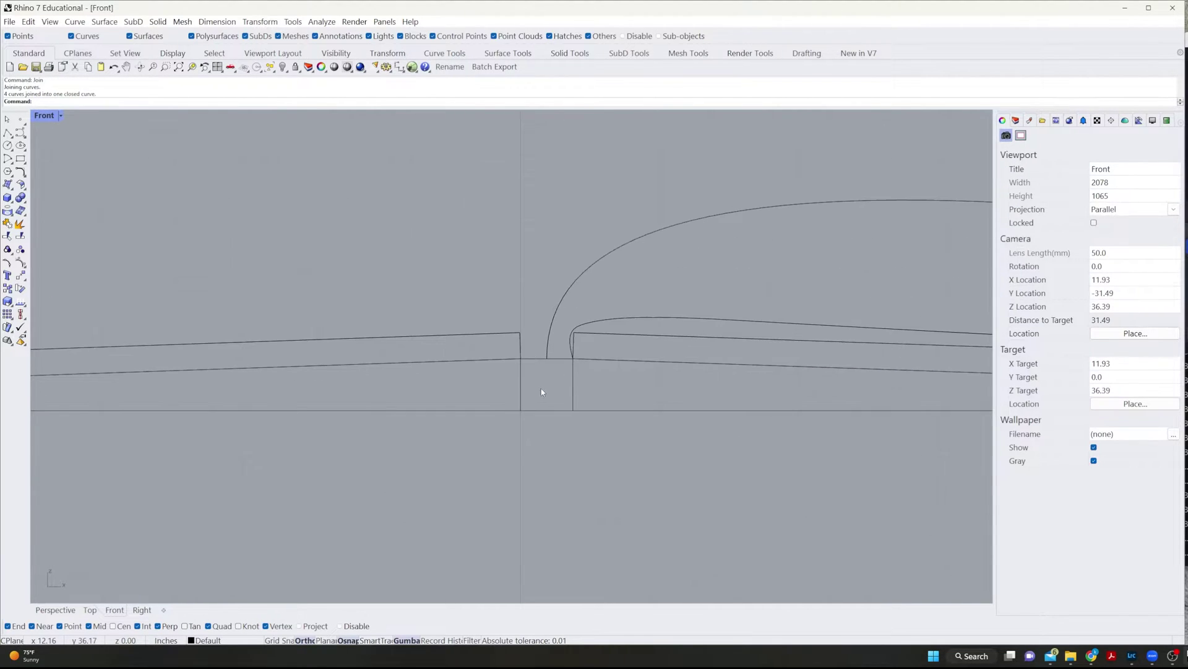
pyautogui.scroll(-5, 545, 379)
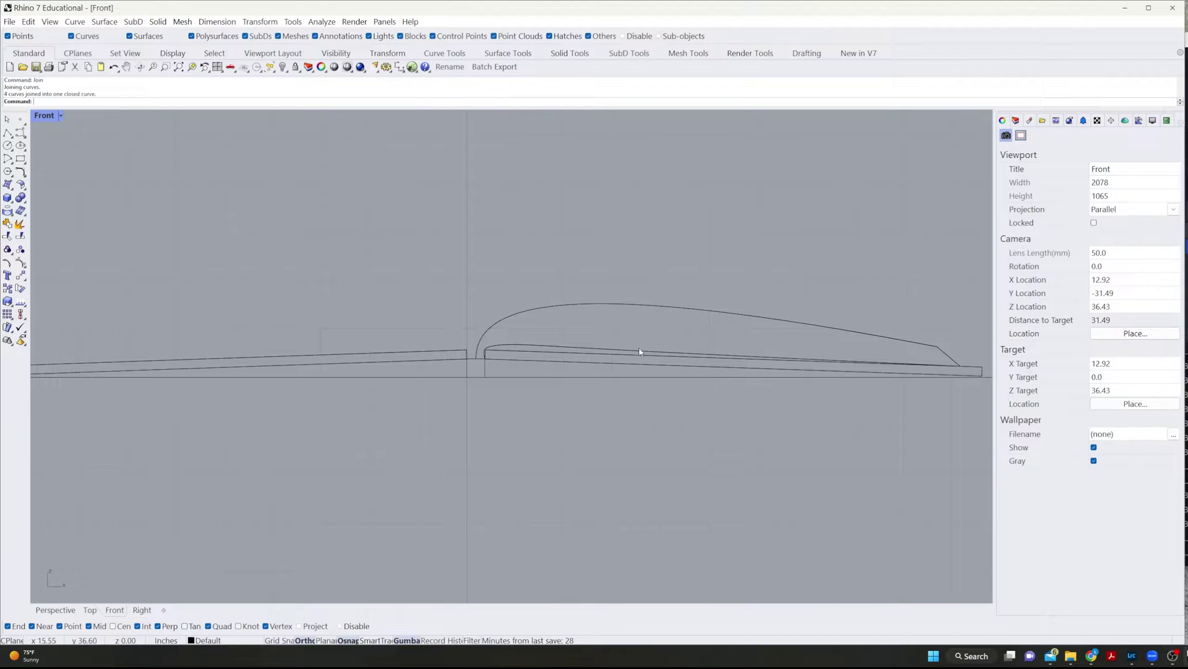
pyautogui.click(631, 352)
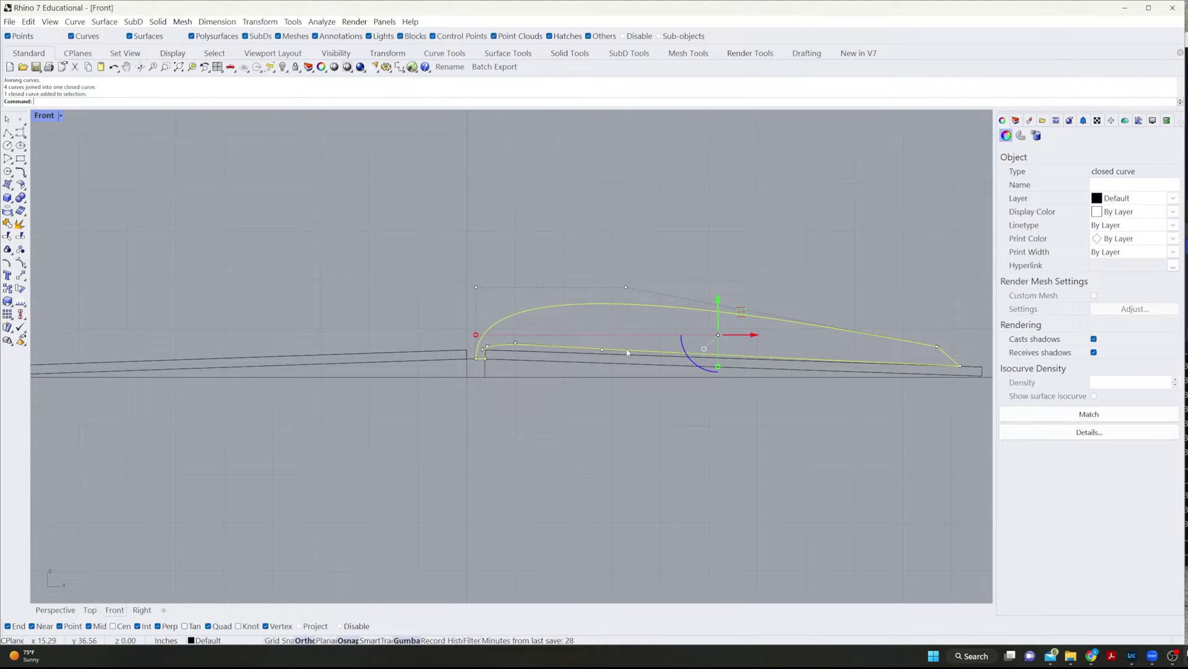
pyautogui.click(562, 413)
# - Mirror the page outline across a vertical line through the spine
pyautogui.write('Mirror')
pyautogui.press('Return')
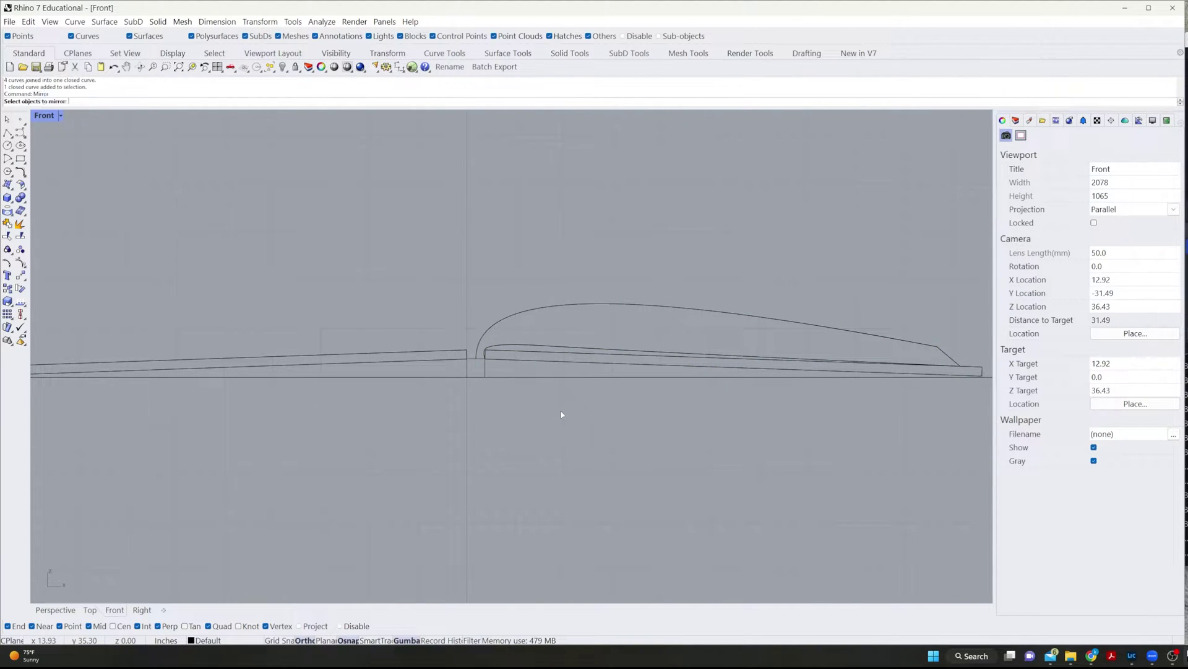
pyautogui.click(546, 350)
pyautogui.press('Return')
pyautogui.click(476, 358)
pyautogui.click(489, 432)
pyautogui.scroll(6, 489, 298)
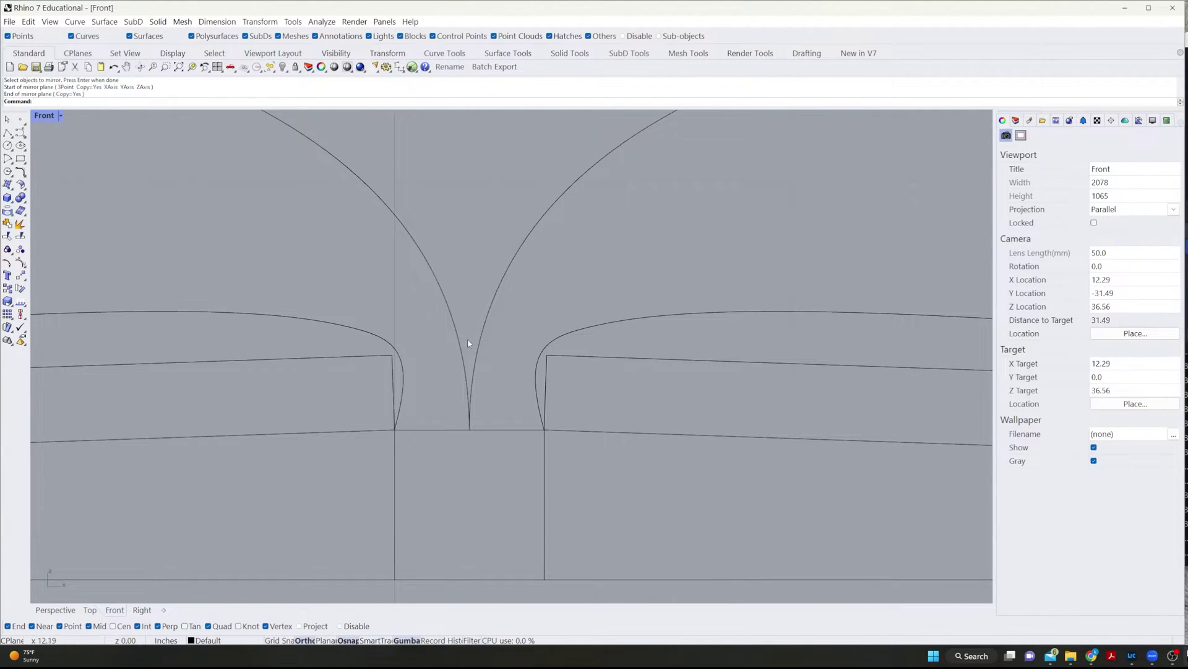
pyautogui.scroll(-5, 485, 411)
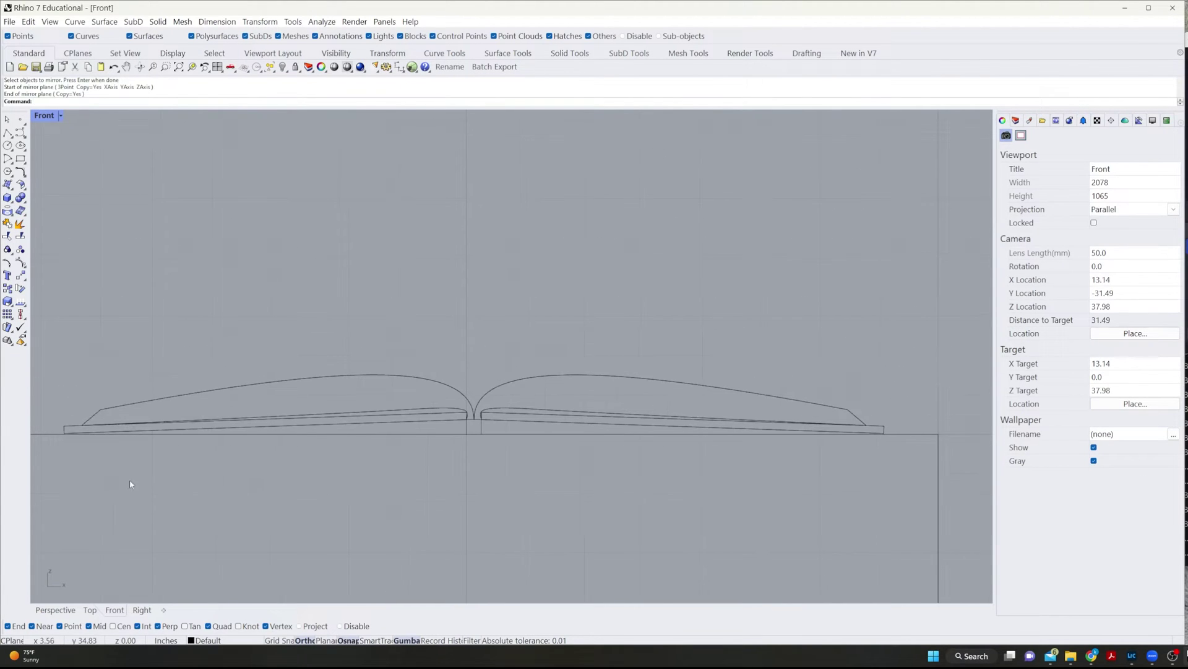
# - Select both page outlines to check them, then clear the selection
pyautogui.click(393, 378)
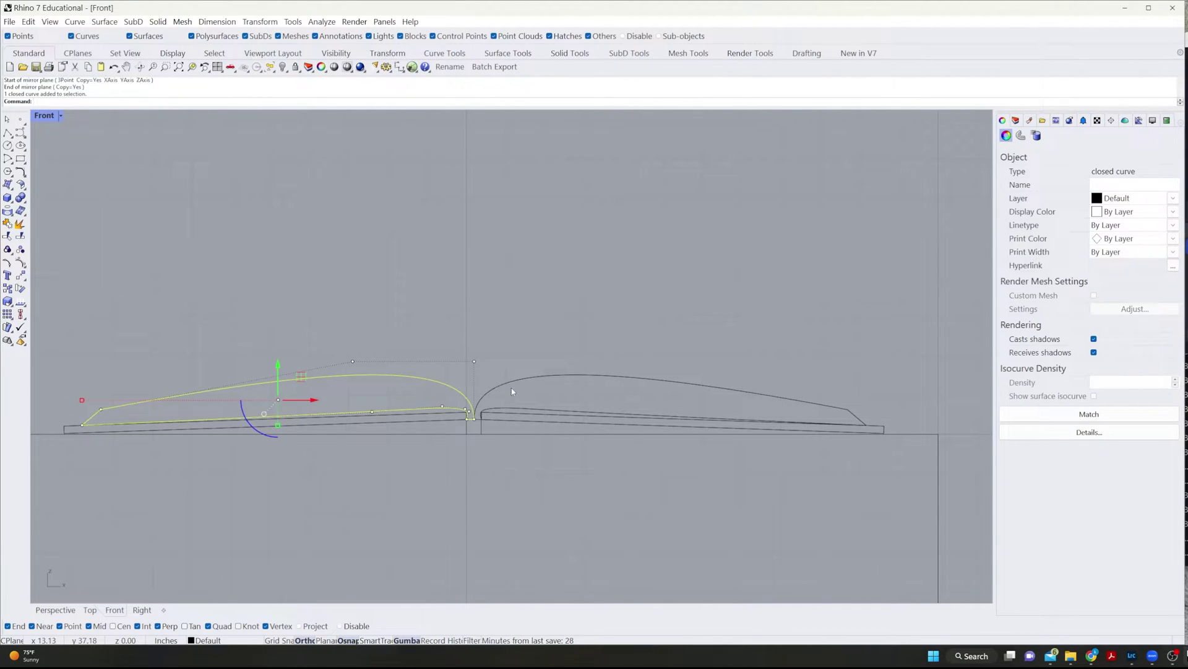
pyautogui.keyDown('shift'); pyautogui.click(511, 385); pyautogui.keyUp('shift')
pyautogui.scroll(5, 473, 420)
pyautogui.press('Escape')
pyautogui.scroll(4, 463, 455)
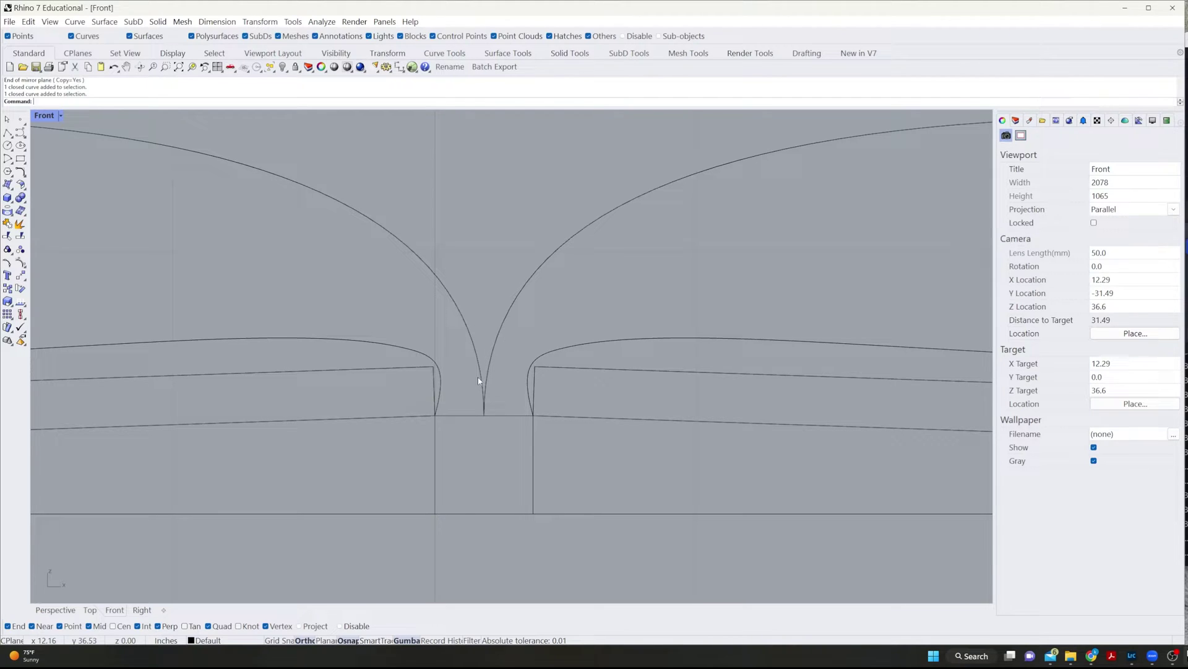
# - Fillet the left and right page curves at the spine with radius 1/16
pyautogui.write('Fillet')
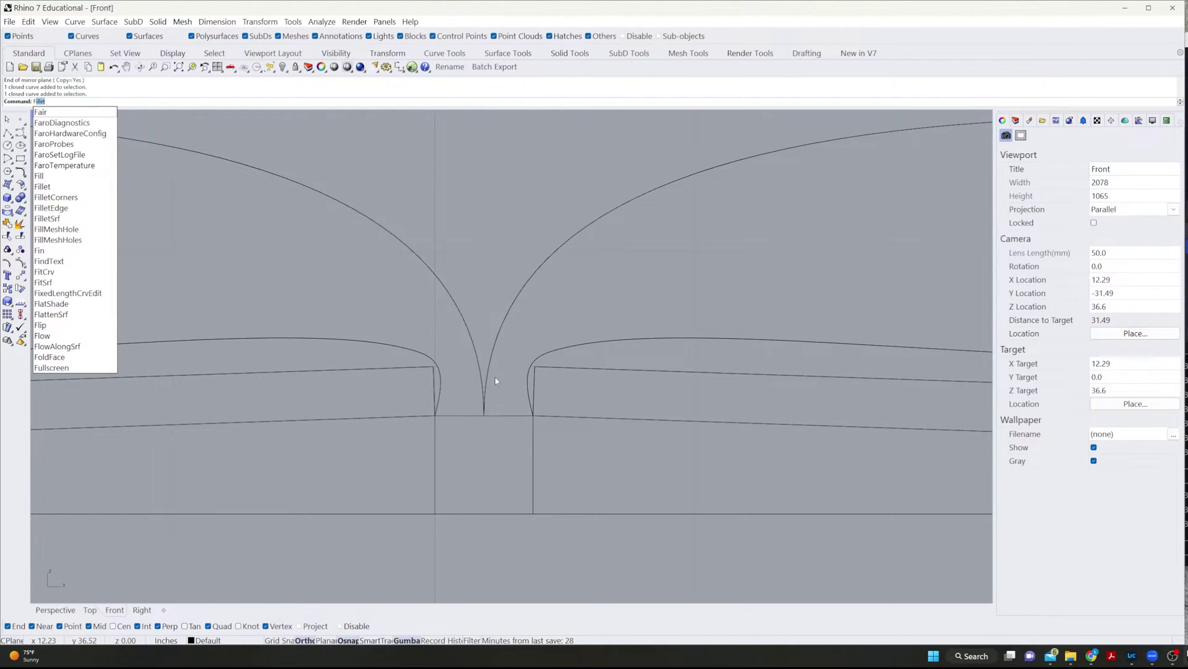
pyautogui.press('Return')
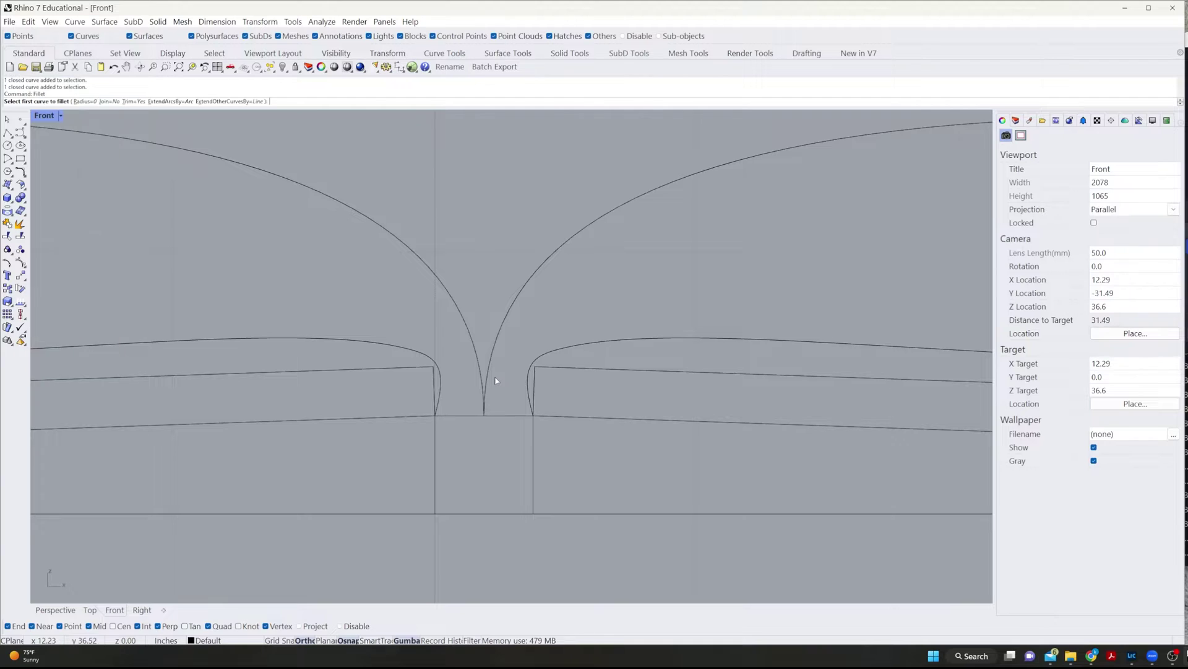
pyautogui.click(86, 102)
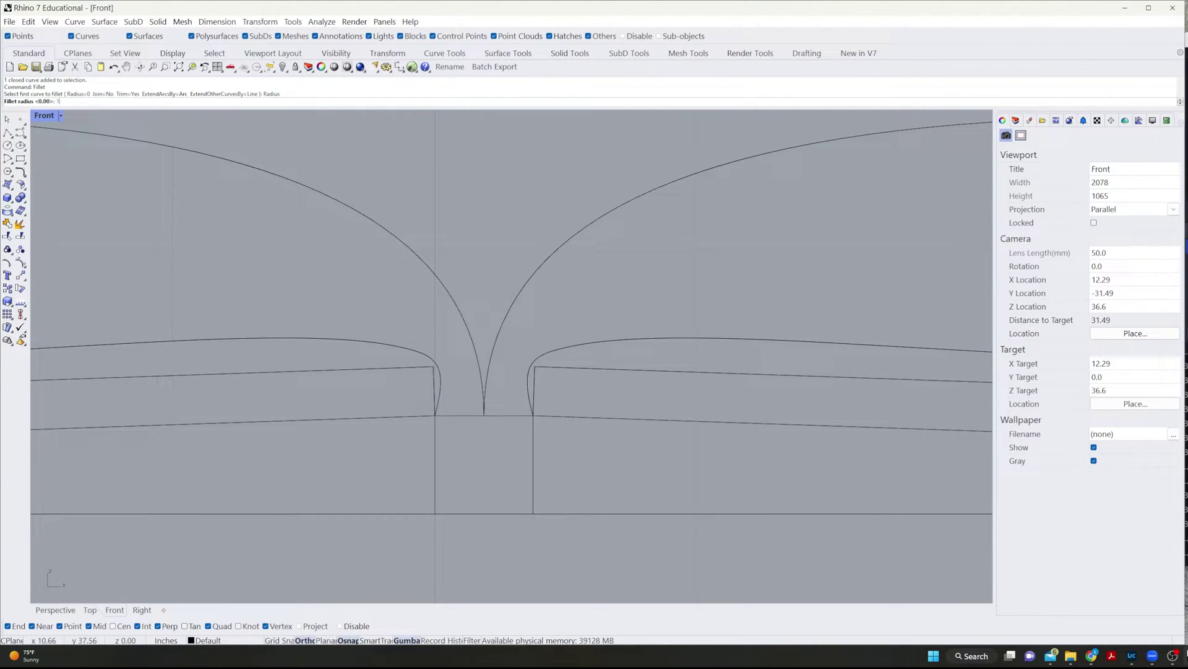
pyautogui.press('Return')
pyautogui.click(478, 370)
pyautogui.click(487, 372)
pyautogui.press('Escape')
# - Delete the small fillet arc and explode both page curves into separate segments
pyautogui.click(489, 345)
pyautogui.press('Delete')
pyautogui.moveTo(486, 392); pyautogui.dragTo(464, 376)
pyautogui.click(20, 223)
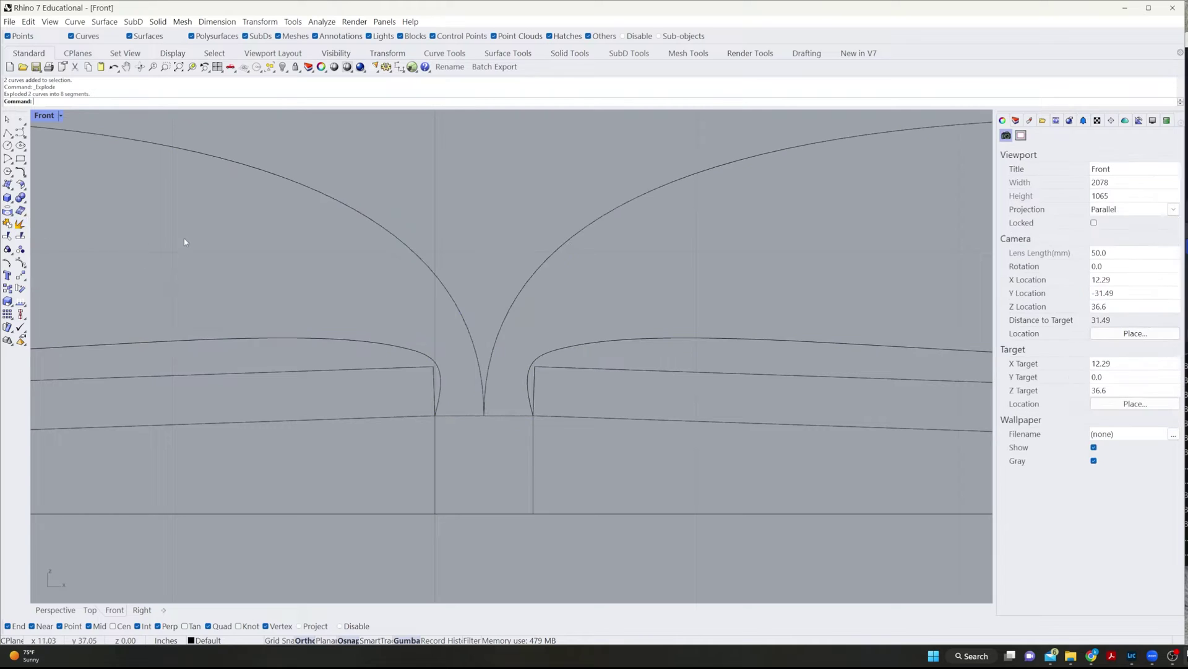
# - Fillet the two curves at the spine again with radius 1/35
pyautogui.write('Fillet')
pyautogui.press('Return')
pyautogui.click(93, 101)
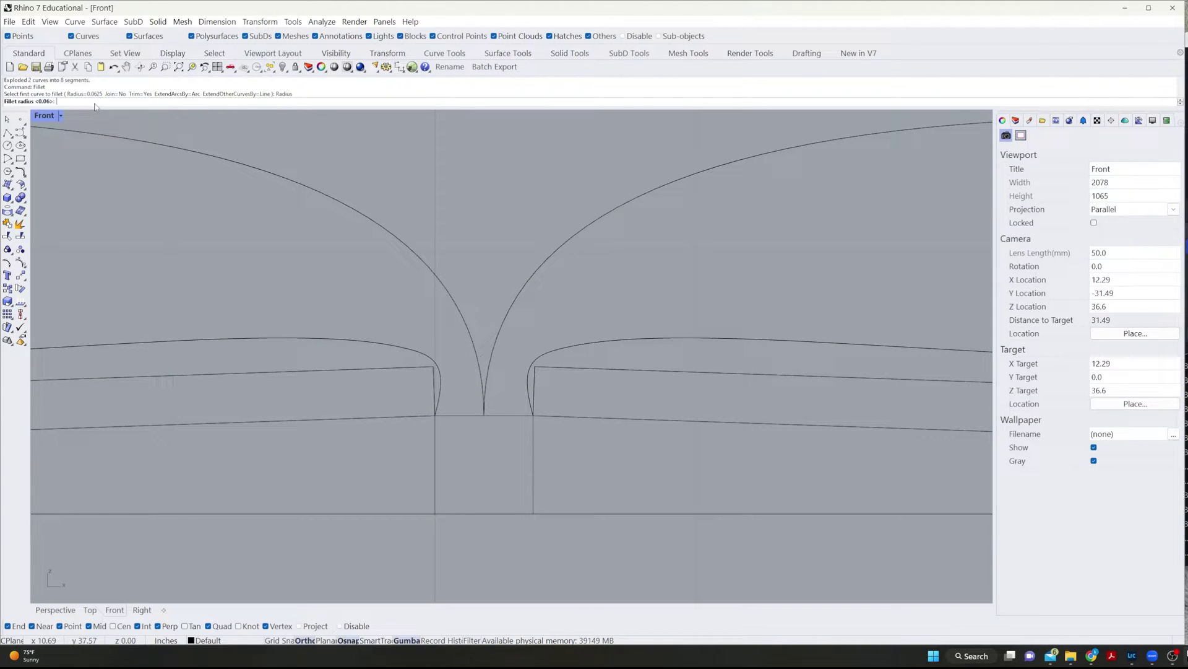
pyautogui.write('1/35')
pyautogui.press('Return')
pyautogui.click(476, 361)
pyautogui.click(491, 358)
# - Inspect the right curve beside the new fillet and its end control point
pyautogui.scroll(-10, 486, 375)
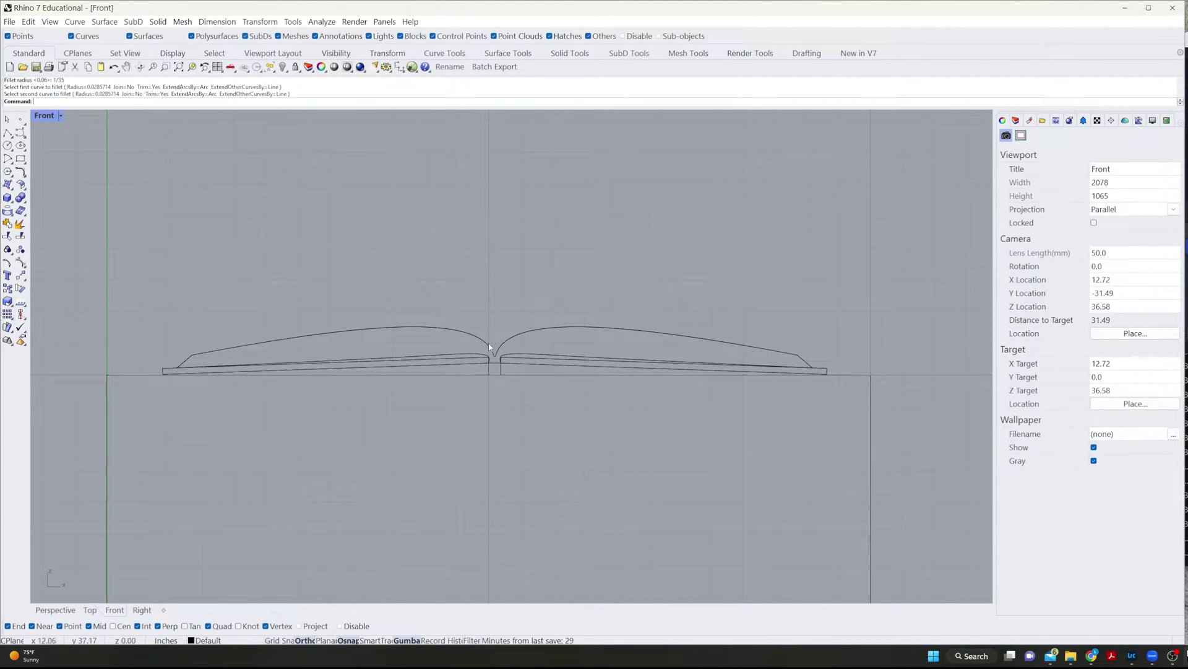
pyautogui.scroll(8, 488, 353)
pyautogui.click(585, 279)
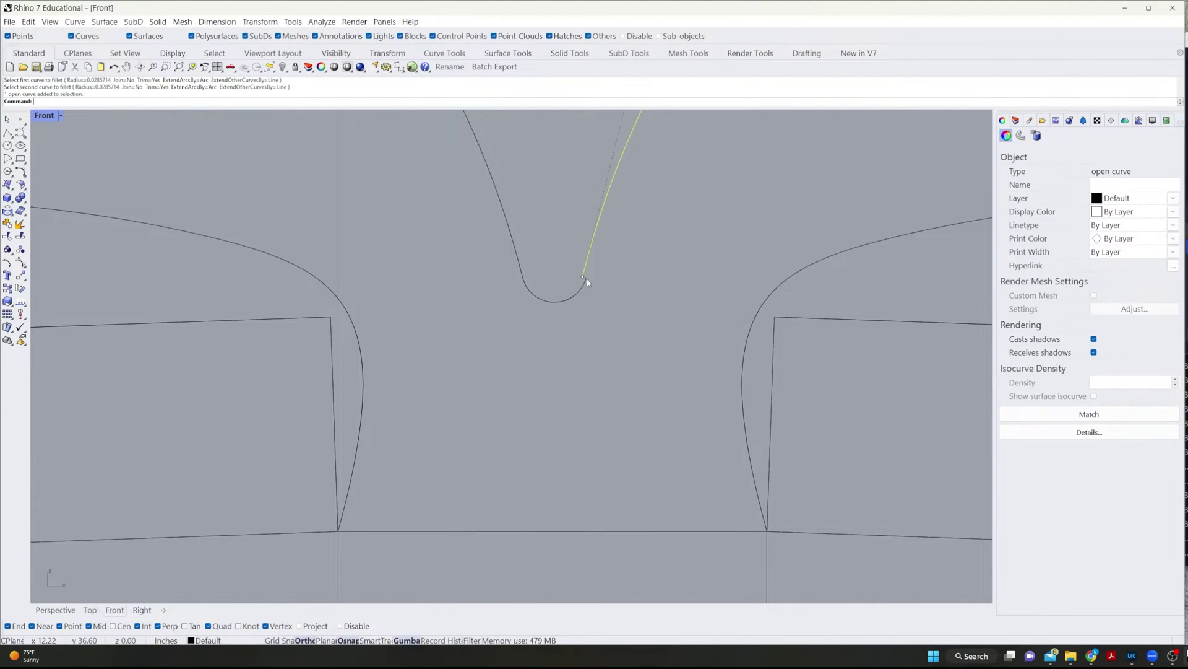
pyautogui.click(583, 277)
pyautogui.click(604, 310)
pyautogui.scroll(-10, 600, 299)
pyautogui.scroll(13, 582, 293)
pyautogui.click(601, 294)
pyautogui.press('Escape')
# - Check the 1/35 fillet arc, then undo it to restore the sharp spine point
pyautogui.click(610, 302)
pyautogui.click(611, 302)
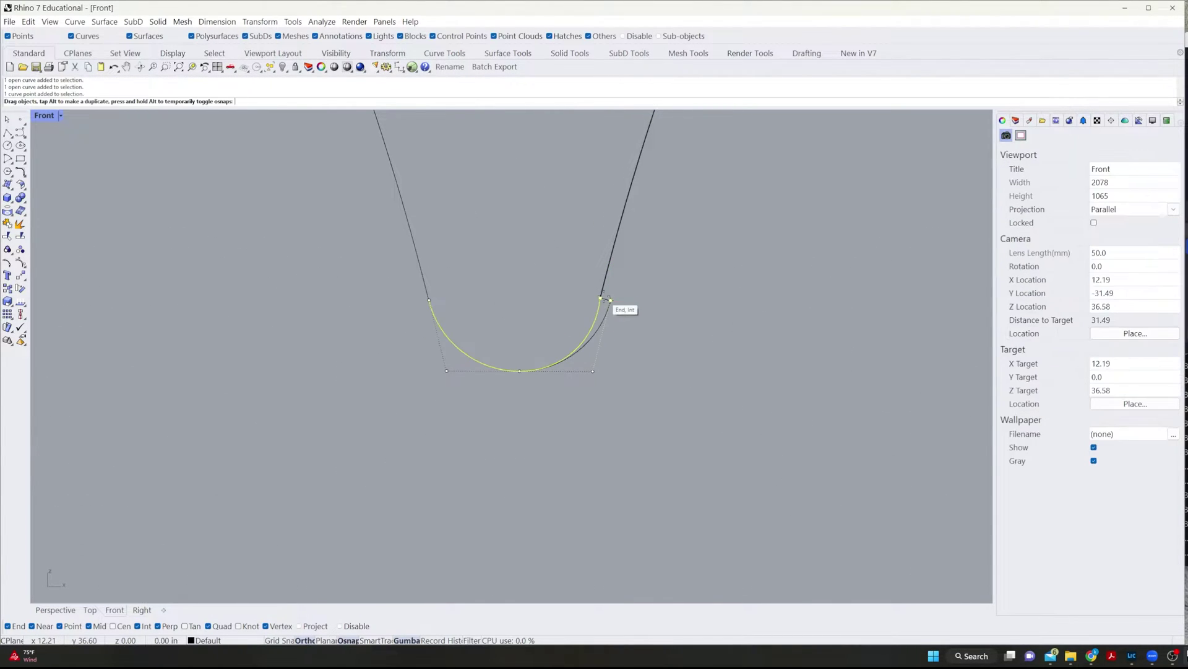
pyautogui.scroll(-3, 616, 294)
pyautogui.scroll(-3, 613, 293)
pyautogui.scroll(5, 594, 294)
pyautogui.hotkey('ctrl', 'z')
# - Change the model's absolute tolerance from 0.01 to 0.001 inches in Document Properties > Units
pyautogui.press('Escape')
pyautogui.click(9, 22)
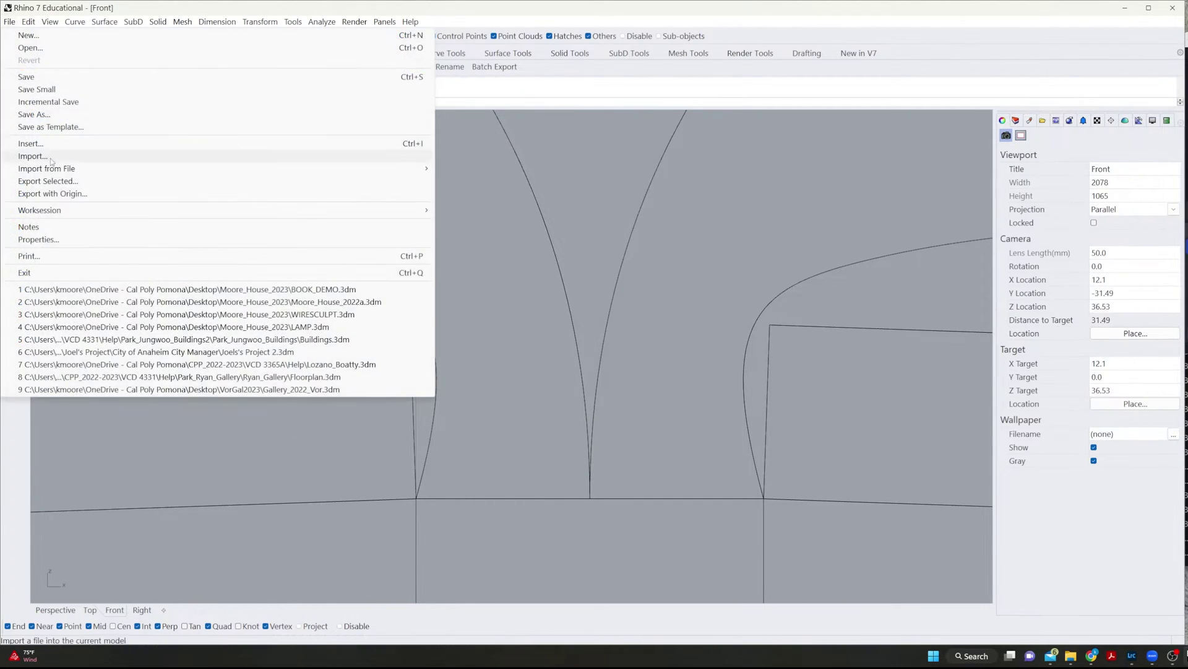
pyautogui.click(38, 240)
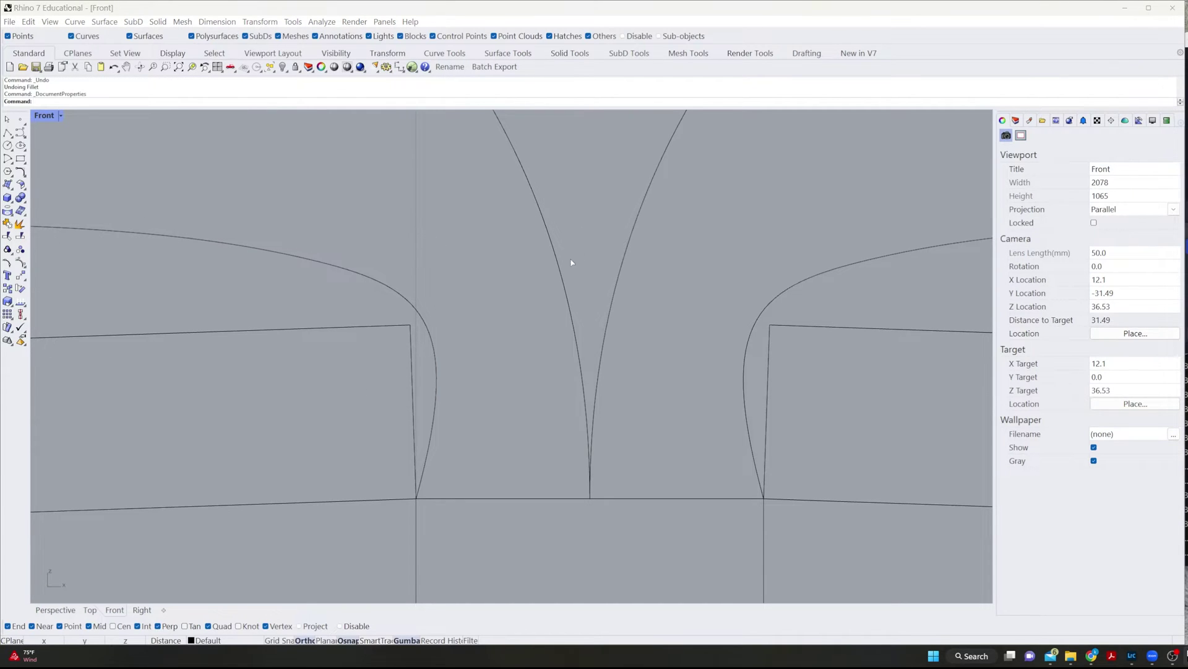
pyautogui.click(660, 288)
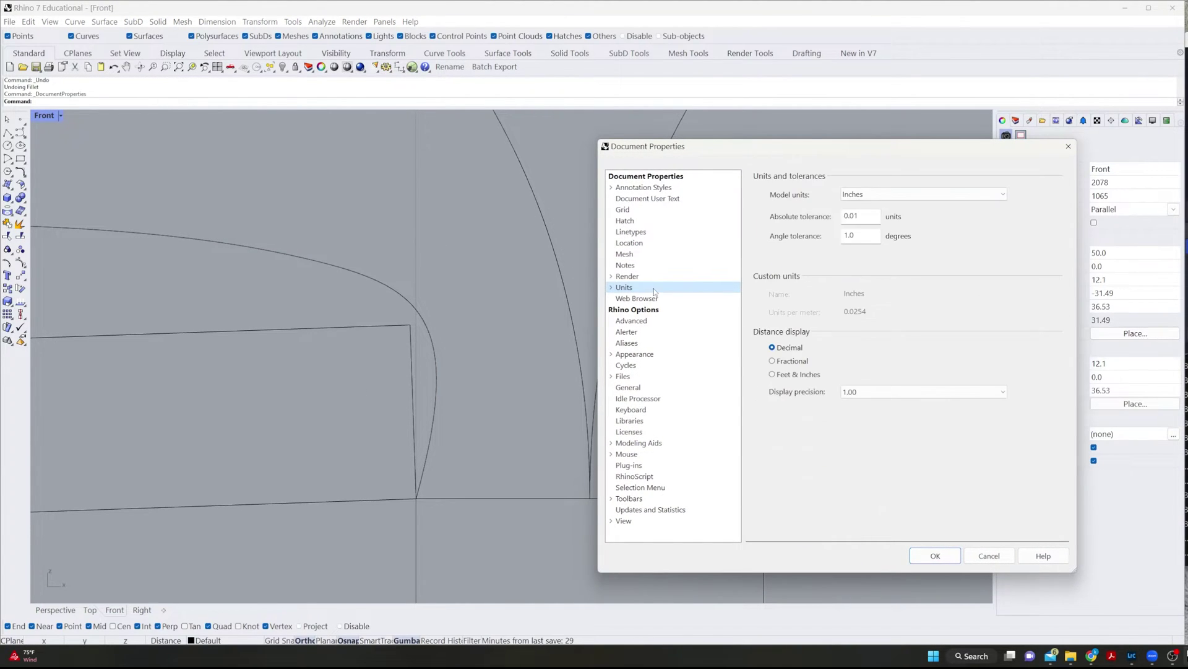
pyautogui.click(854, 215)
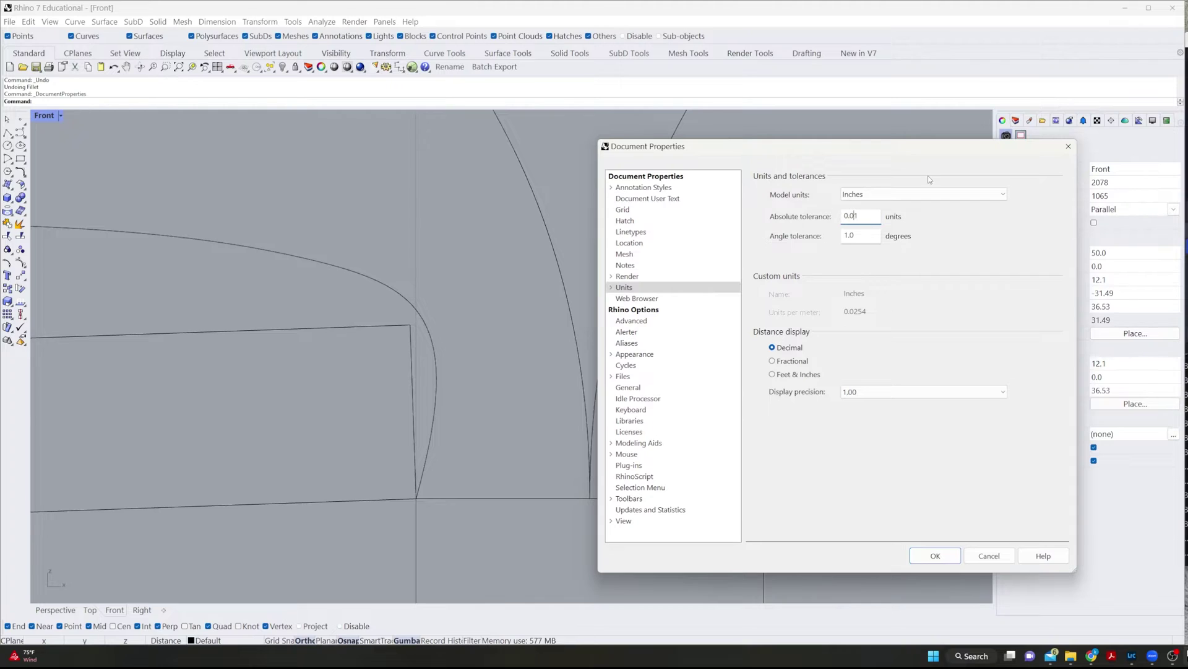
pyautogui.write('0')
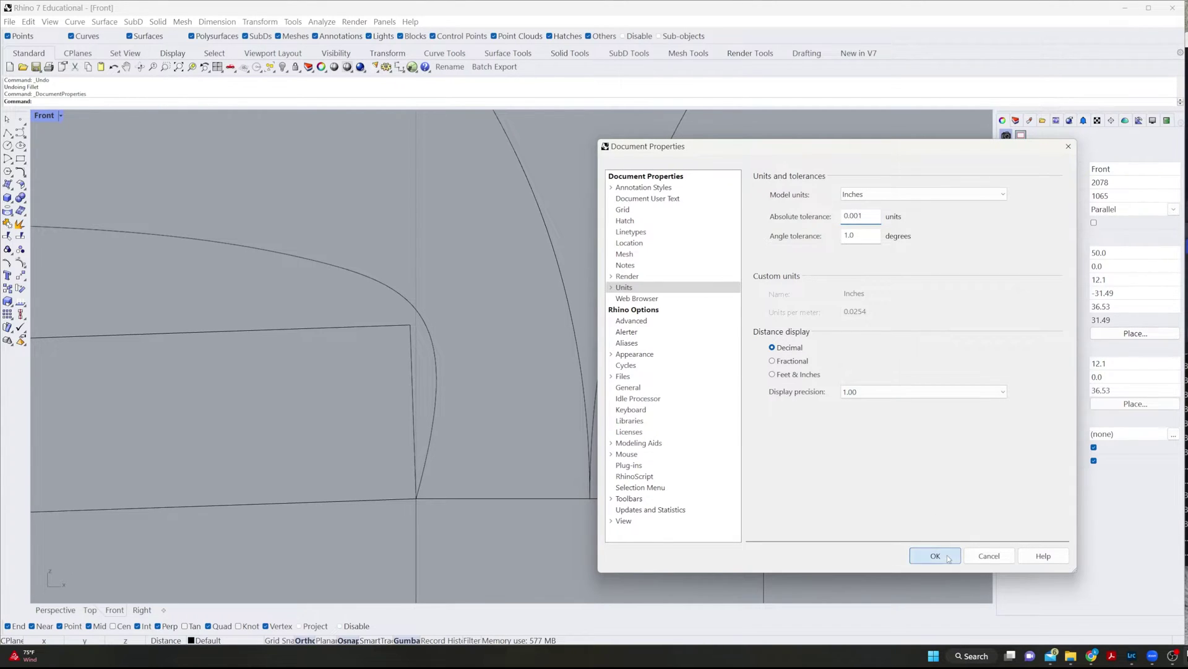
pyautogui.click(935, 555)
pyautogui.write('fillet')
pyautogui.press('Return')
# - Fillet the two central page curves where they meet at the spine
pyautogui.click(575, 333)
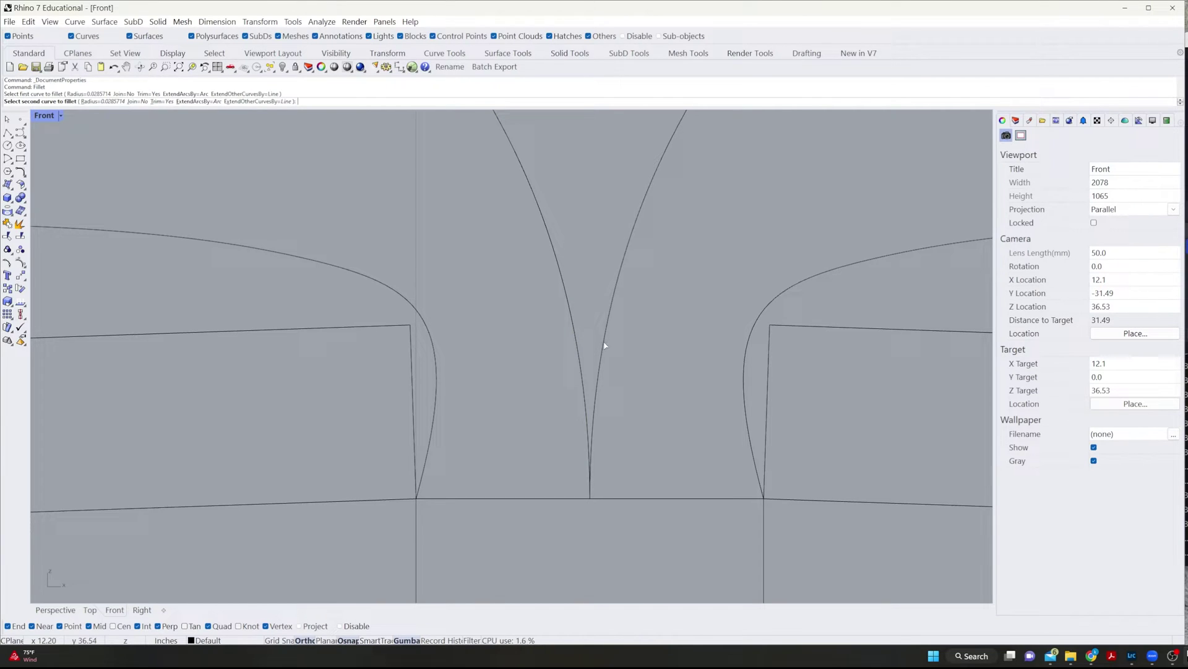
pyautogui.click(607, 342)
pyautogui.scroll(-10, 627, 314)
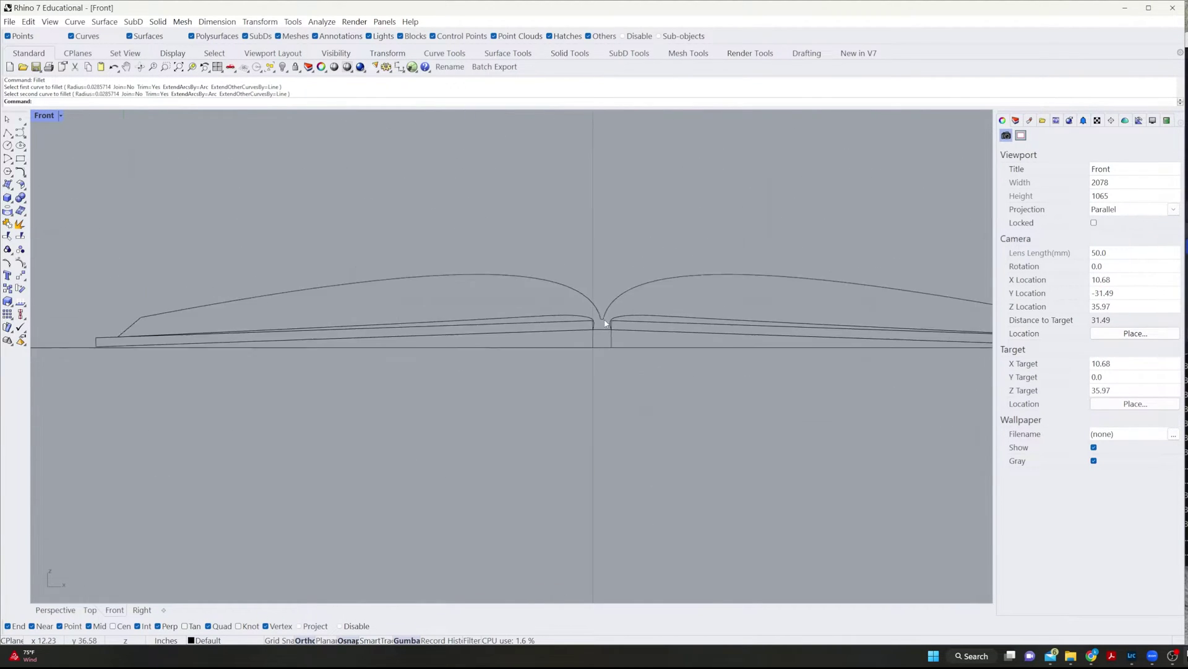
pyautogui.scroll(8, 607, 319)
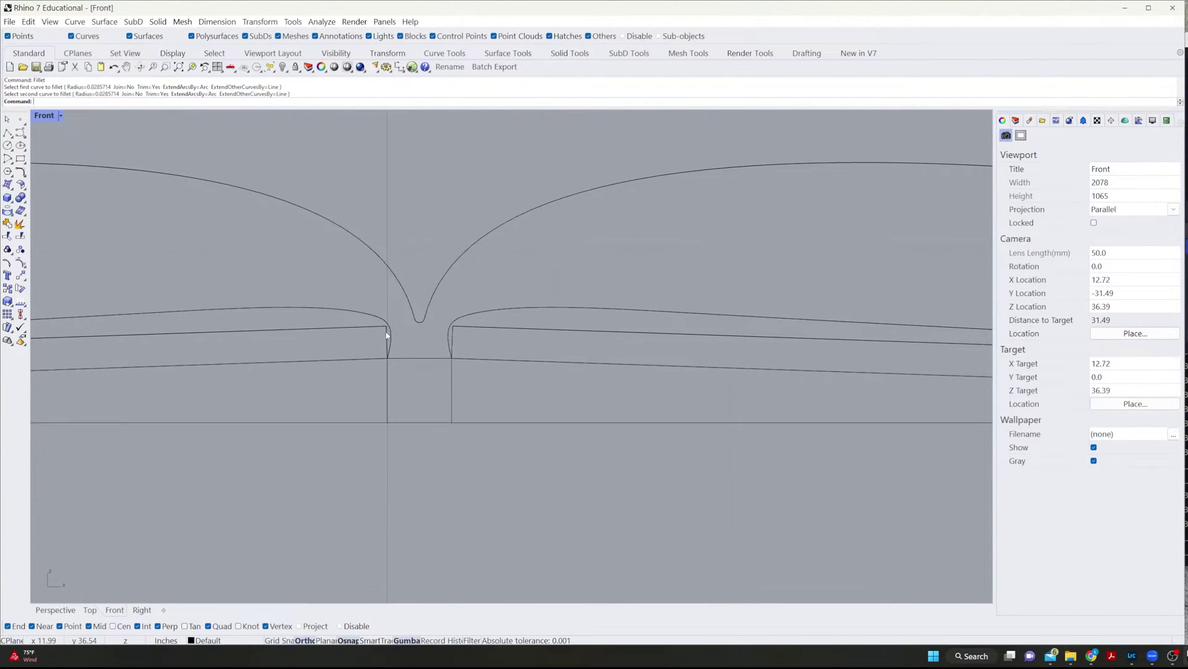
pyautogui.scroll(-3, 491, 372)
pyautogui.scroll(-5, 484, 385)
pyautogui.scroll(6, 504, 425)
pyautogui.scroll(6, 561, 372)
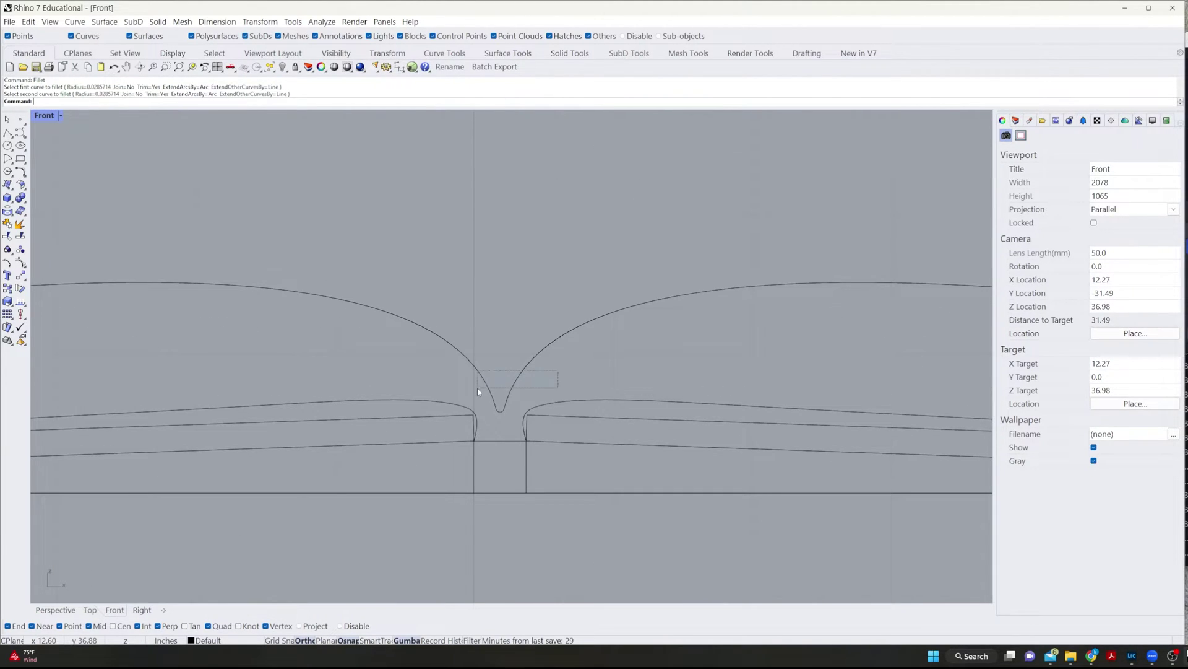
# - Join the eight page, spine and end segments into one open profile curve
pyautogui.moveTo(478, 388); pyautogui.dragTo(478, 389)
pyautogui.scroll(4, 492, 402)
pyautogui.keyDown('shift'); pyautogui.click(550, 439); pyautogui.keyUp('shift')
pyautogui.keyDown('shift'); pyautogui.moveTo(430, 500); pyautogui.dragTo(580, 468); pyautogui.keyUp('shift')
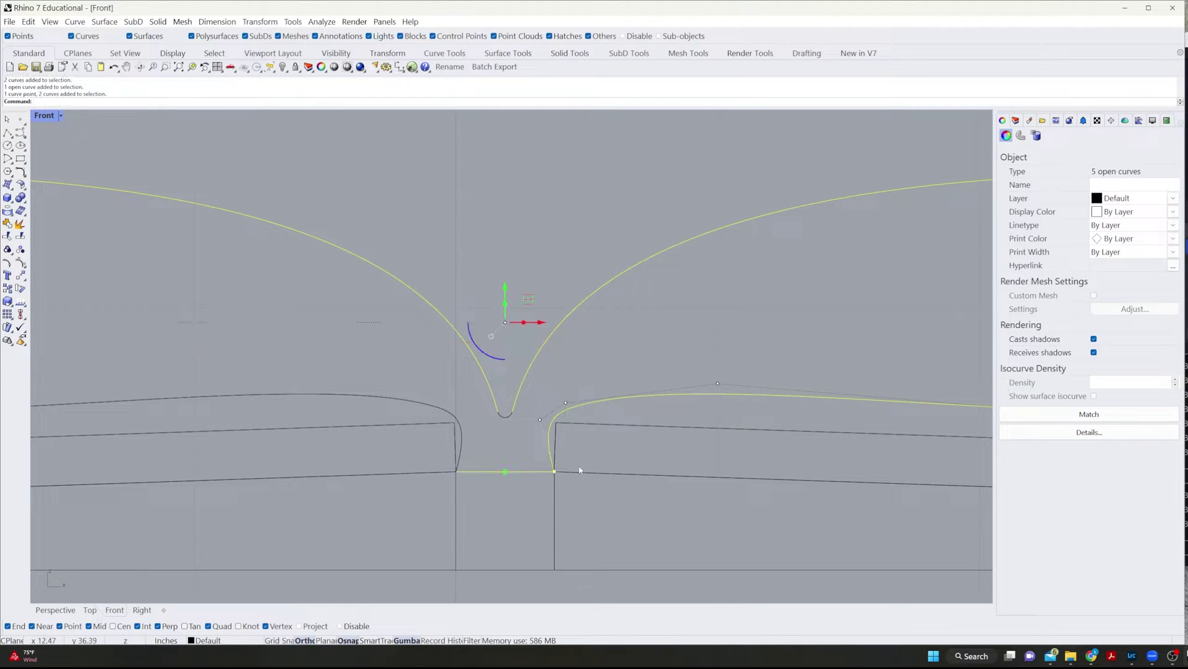
pyautogui.keyDown('shift'); pyautogui.click(462, 443); pyautogui.keyUp('shift')
pyautogui.scroll(-8, 557, 464)
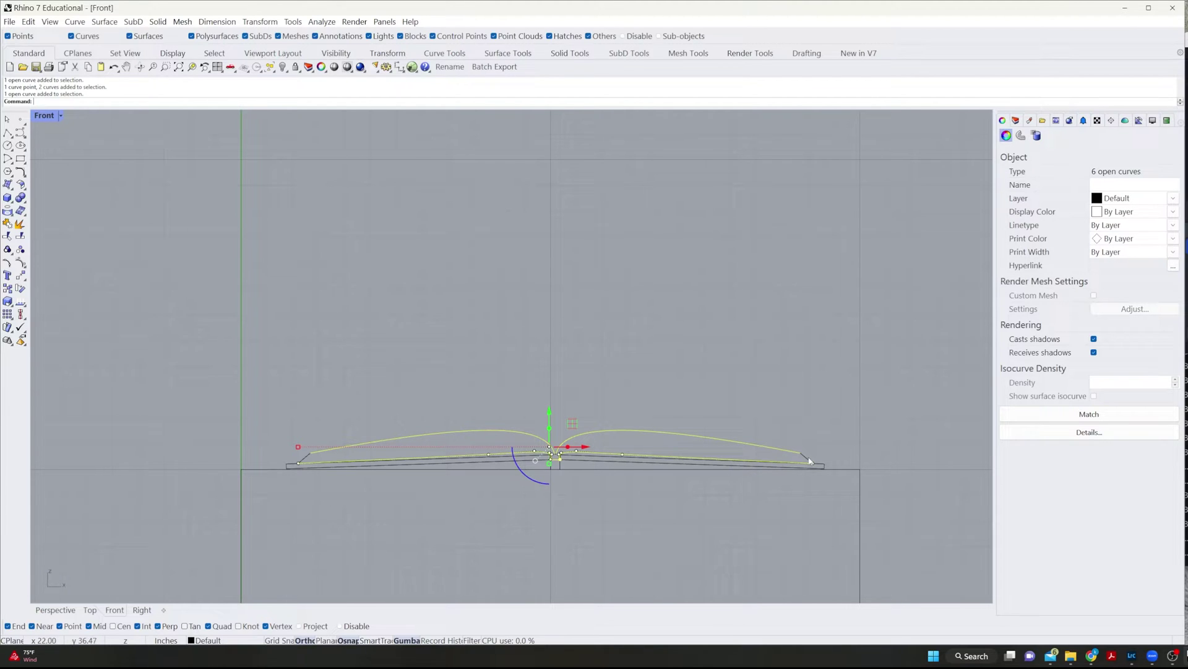
pyautogui.keyDown('shift'); pyautogui.click(810, 461); pyautogui.keyUp('shift')
pyautogui.keyDown('shift'); pyautogui.click(309, 461); pyautogui.keyUp('shift')
pyautogui.write('join')
pyautogui.press('Return')
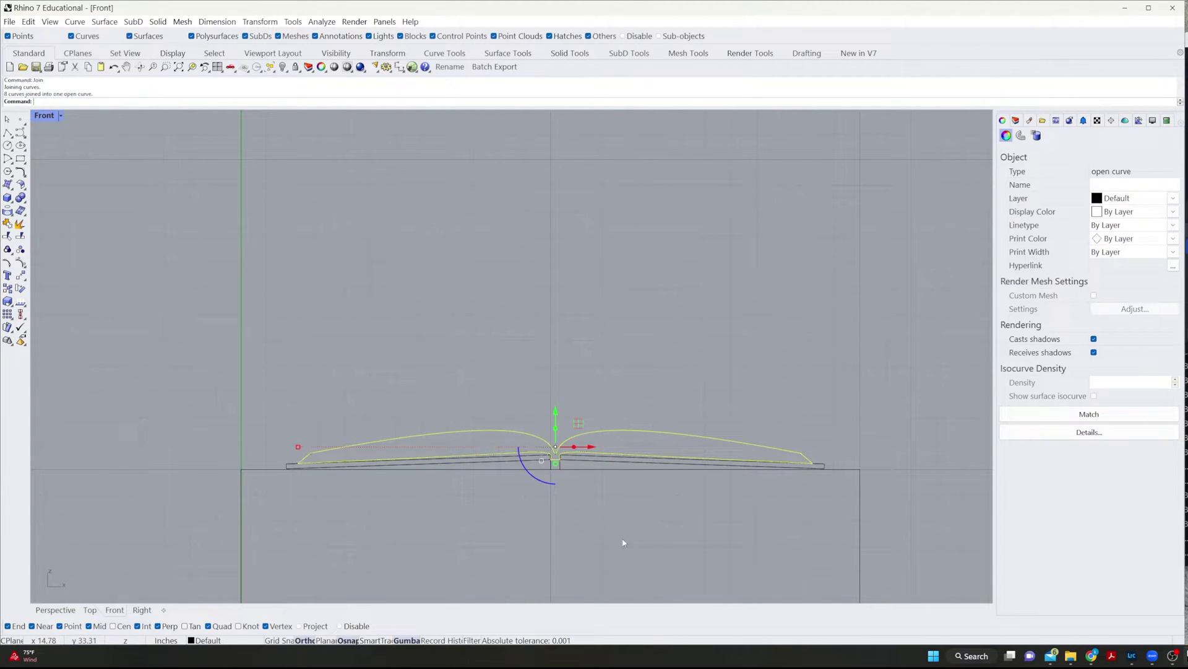
pyautogui.click(624, 542)
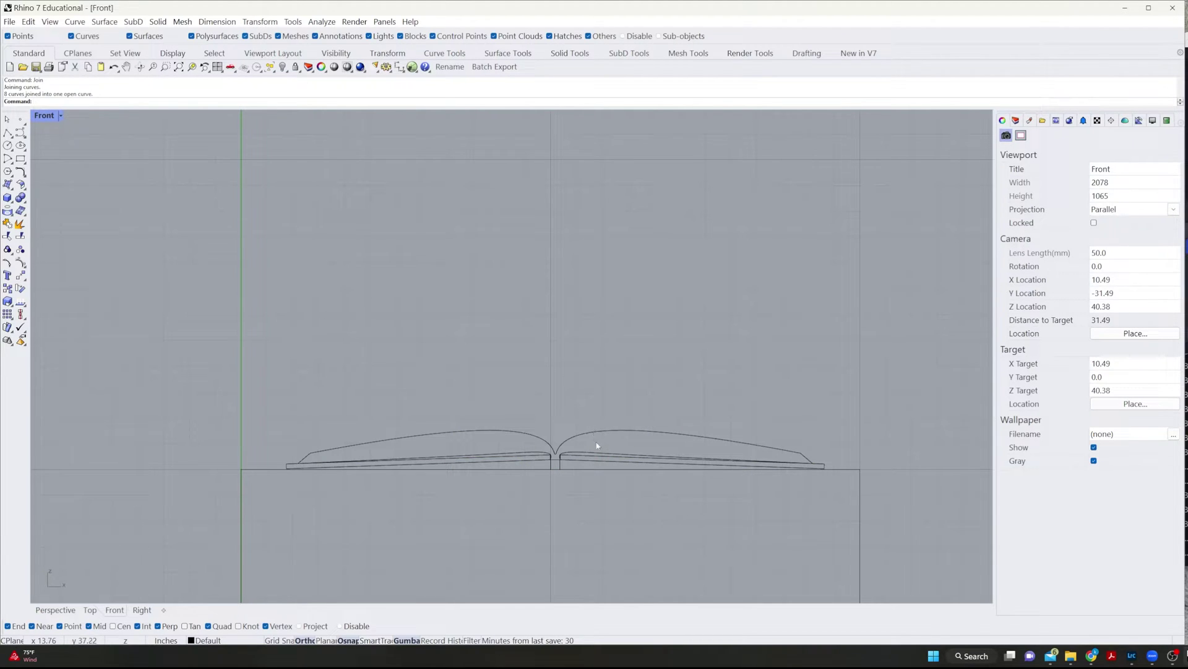
# - Select the cover curves and small spine square, then clear the selection
pyautogui.scroll(3, 596, 452)
pyautogui.click(588, 463)
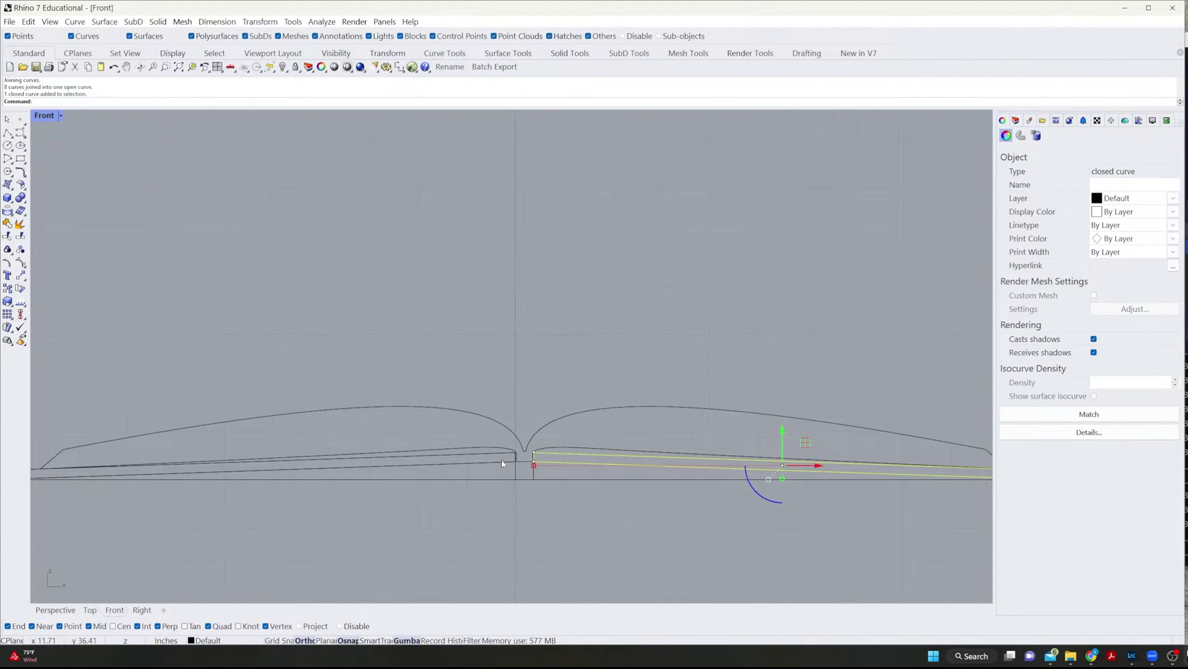
pyautogui.click(504, 461)
pyautogui.click(533, 472)
pyautogui.scroll(7, 509, 475)
pyautogui.click(546, 503)
pyautogui.scroll(9, 566, 447)
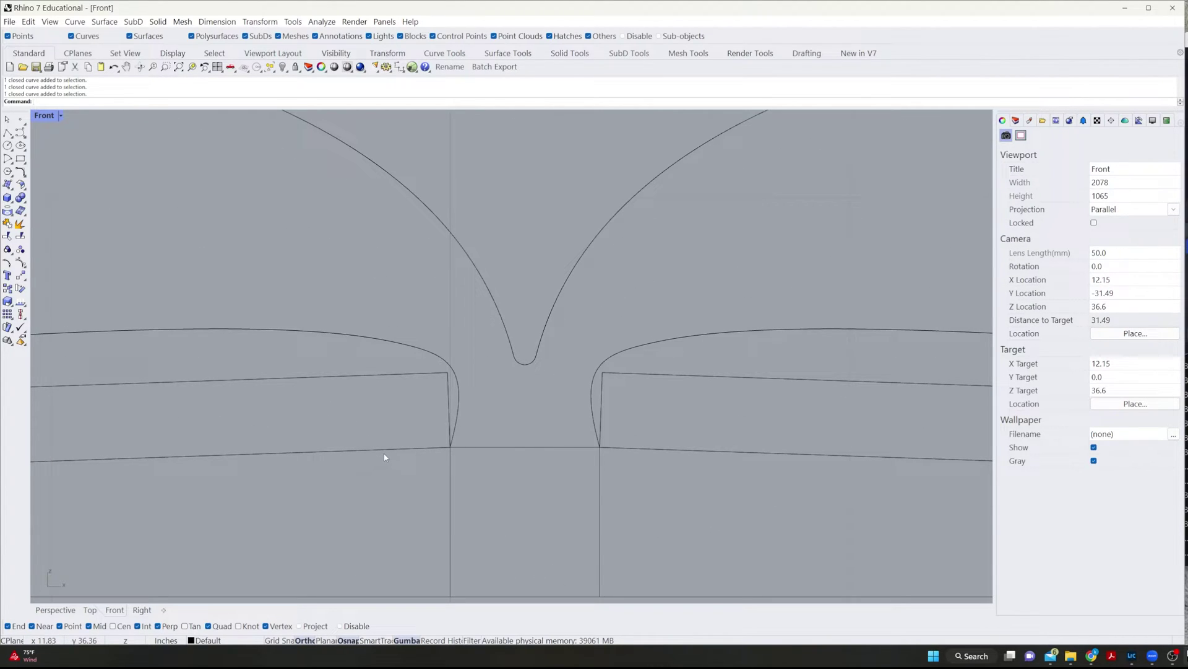
pyautogui.scroll(3, 450, 453)
# - Move the left and right cover outlines down from their inner corner to a lower point
pyautogui.click(439, 428)
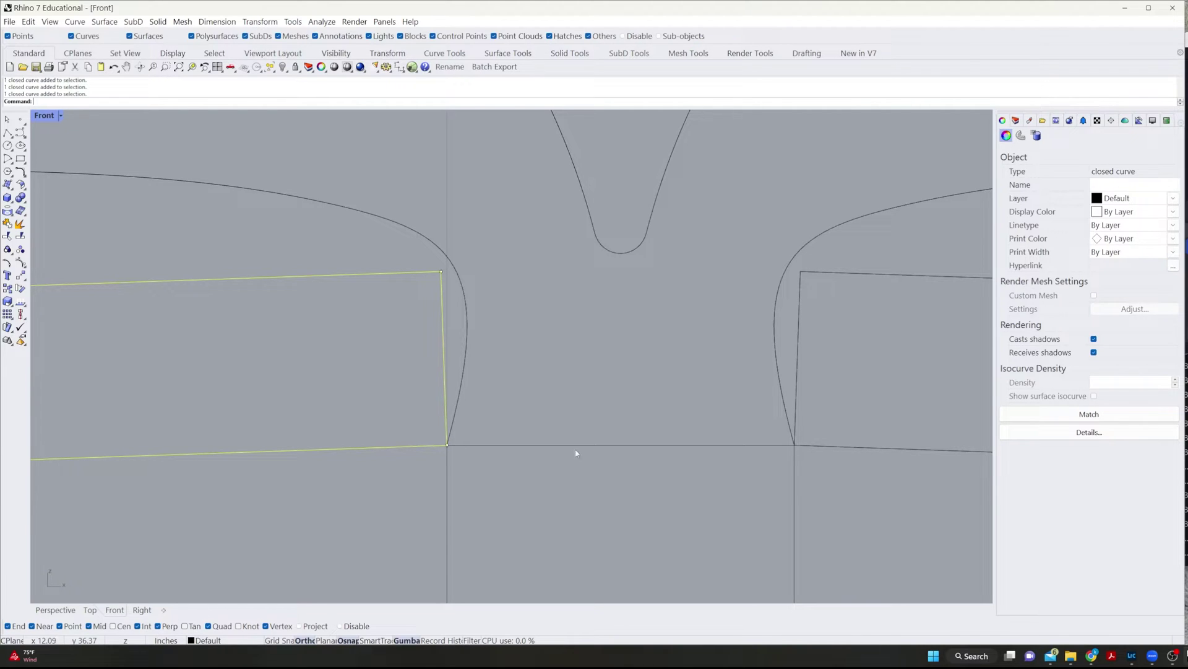
pyautogui.keyDown('shift'); pyautogui.click(878, 448); pyautogui.keyUp('shift')
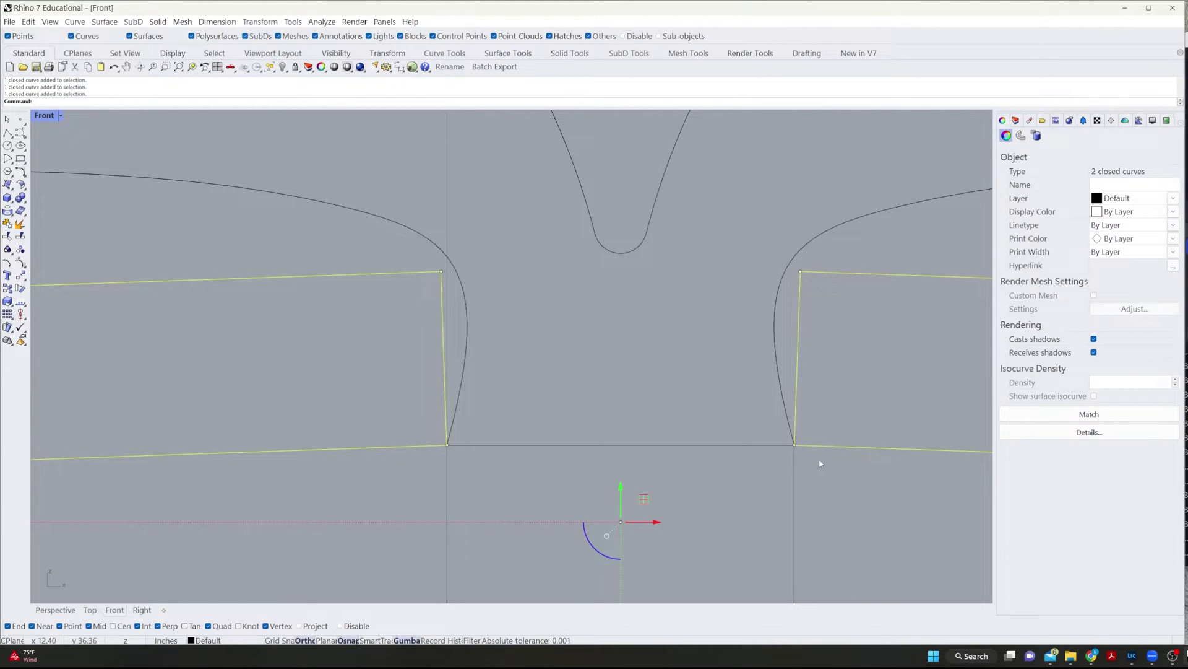
pyautogui.press('Return')
pyautogui.click(794, 445)
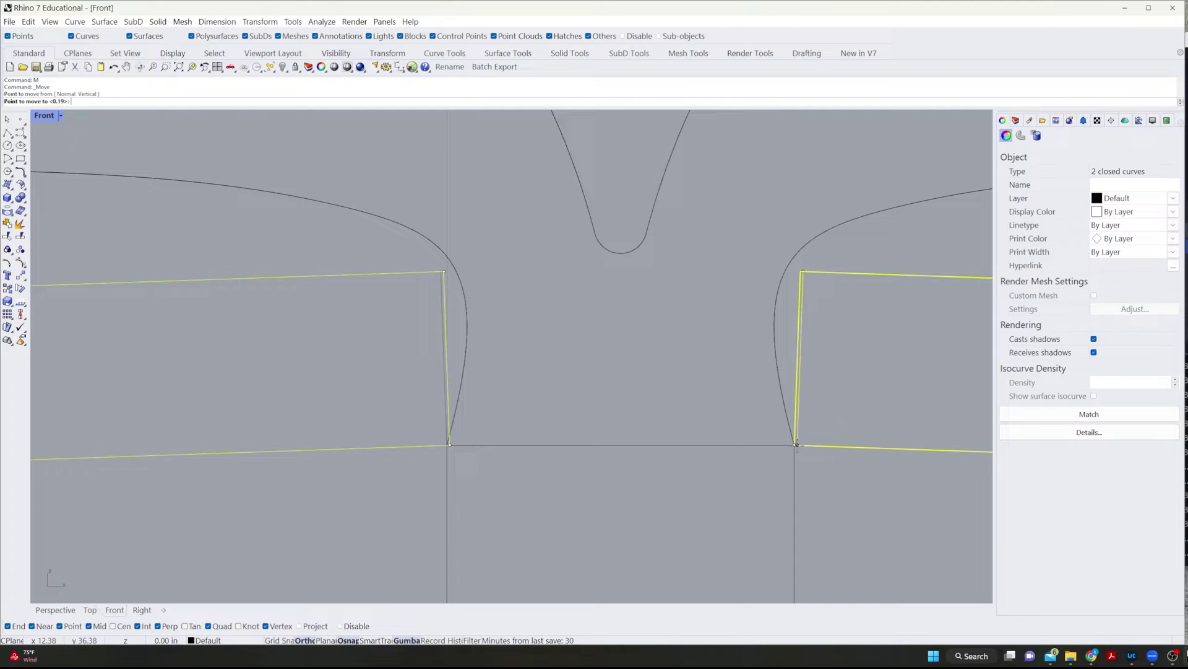
pyautogui.click(799, 514)
# - Deselect the covers, pan across the drawing, and check the left cover outline
pyautogui.scroll(-3, 640, 527)
pyautogui.click(659, 523)
pyautogui.scroll(-8, 712, 542)
pyautogui.scroll(8, 663, 472)
pyautogui.moveTo(717, 527); pyautogui.dragTo(716, 382, button='right')
pyautogui.scroll(4, 470, 403)
pyautogui.click(559, 365)
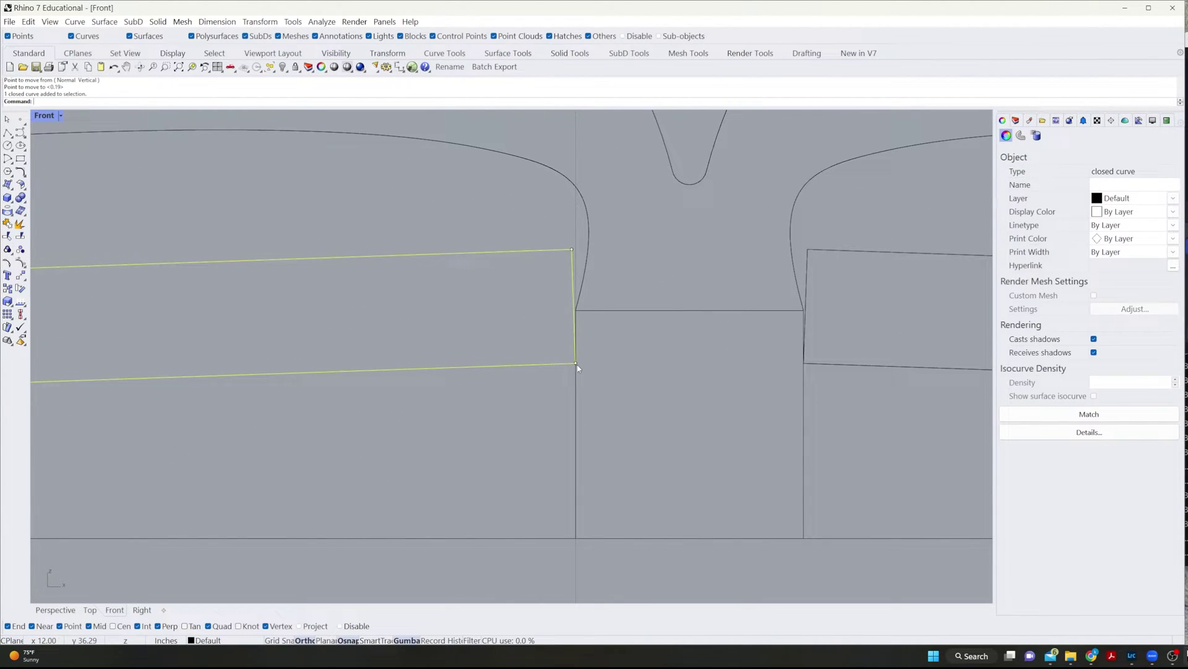
pyautogui.press('Escape')
pyautogui.scroll(3, 588, 313)
# - Draw straight lines bridging the inner corners of the two cover outlines
pyautogui.press('Return')
pyautogui.scroll(3, 545, 334)
pyautogui.click(544, 335)
pyautogui.scroll(-4, 554, 340)
pyautogui.click(770, 367)
pyautogui.press('Return')
pyautogui.click(769, 370)
pyautogui.click(774, 370)
pyautogui.press('Return')
pyautogui.click(768, 385)
pyautogui.press('Escape')
pyautogui.scroll(-4, 746, 405)
# - Attempt a Trim with the covers and spine rectangle as cutting edges, then cancel it
pyautogui.write('trim')
pyautogui.press('Return')
pyautogui.scroll(4, 763, 476)
pyautogui.click(768, 473)
pyautogui.click(182, 474)
pyautogui.press('Return')
pyautogui.press('Return')
pyautogui.press('Return')
pyautogui.click(216, 390)
pyautogui.press('Escape')
pyautogui.press('Return')
pyautogui.click(212, 410)
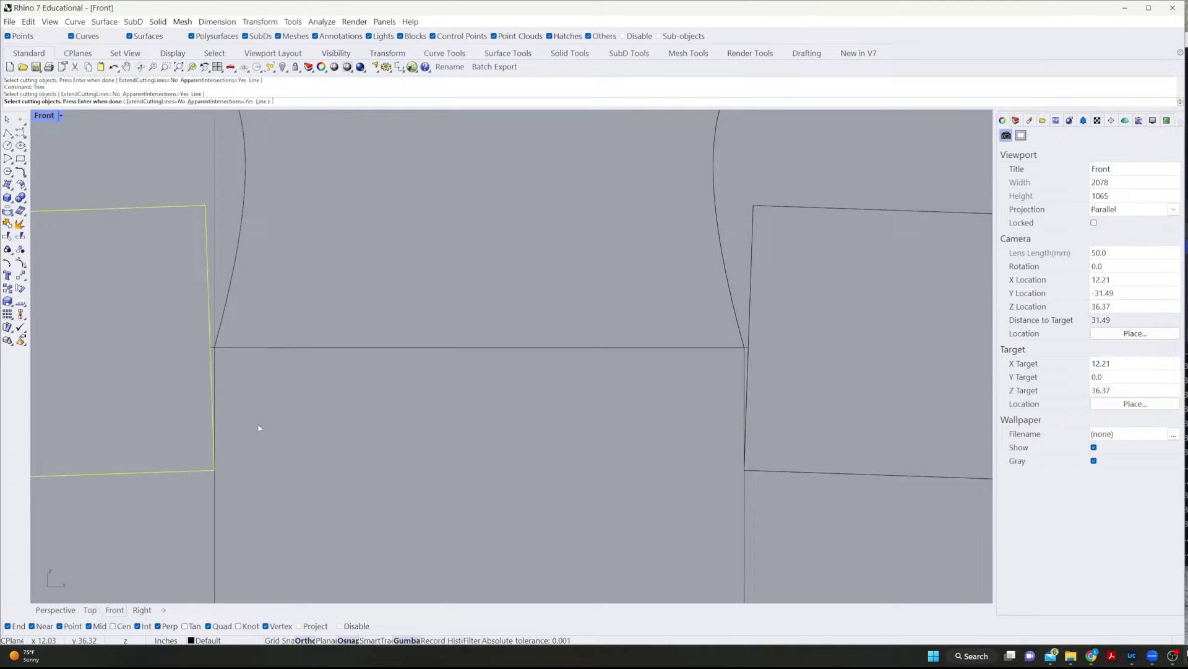
pyautogui.press('Escape')
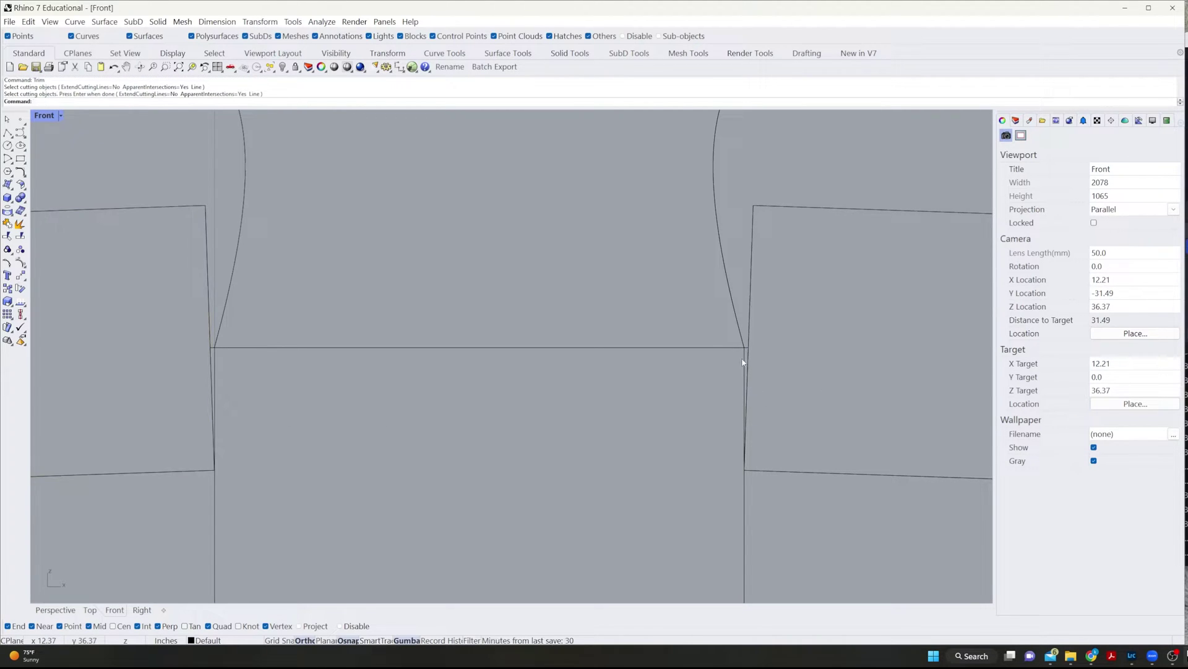
# - Select the spine rectangle's corner control point to align it with the cover's corner
pyautogui.click(746, 358)
pyautogui.scroll(-5, 738, 367)
pyautogui.scroll(5, 513, 372)
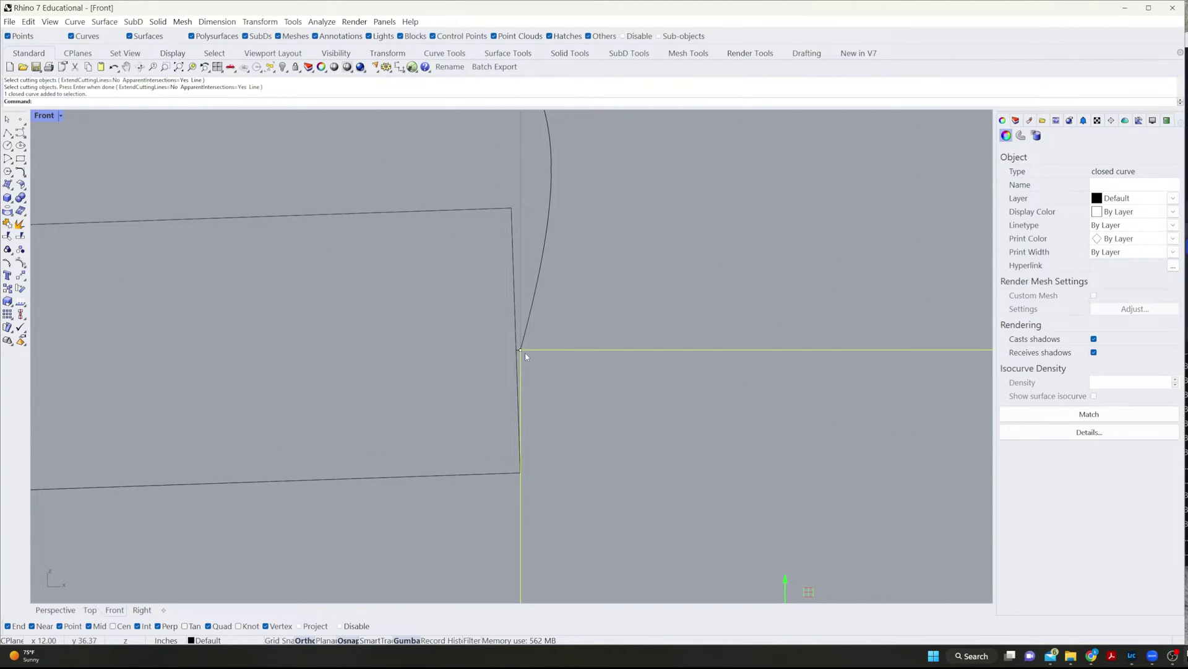
pyautogui.click(521, 358)
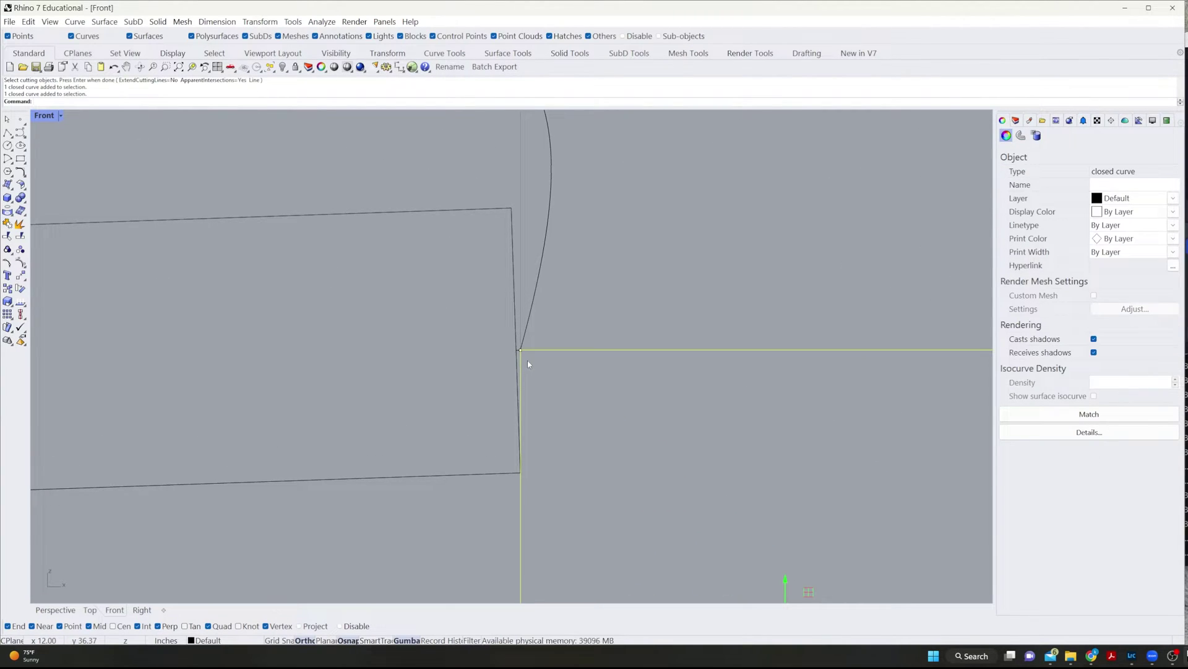
pyautogui.click(521, 351)
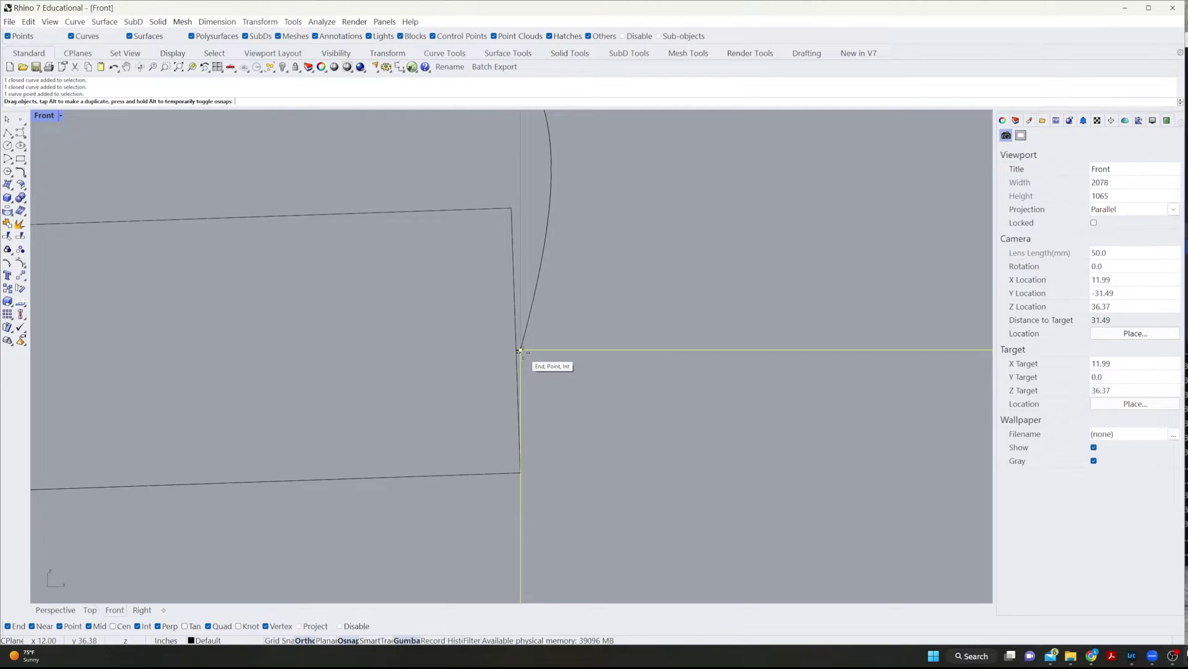
pyautogui.click(570, 437)
pyautogui.scroll(-5, 582, 447)
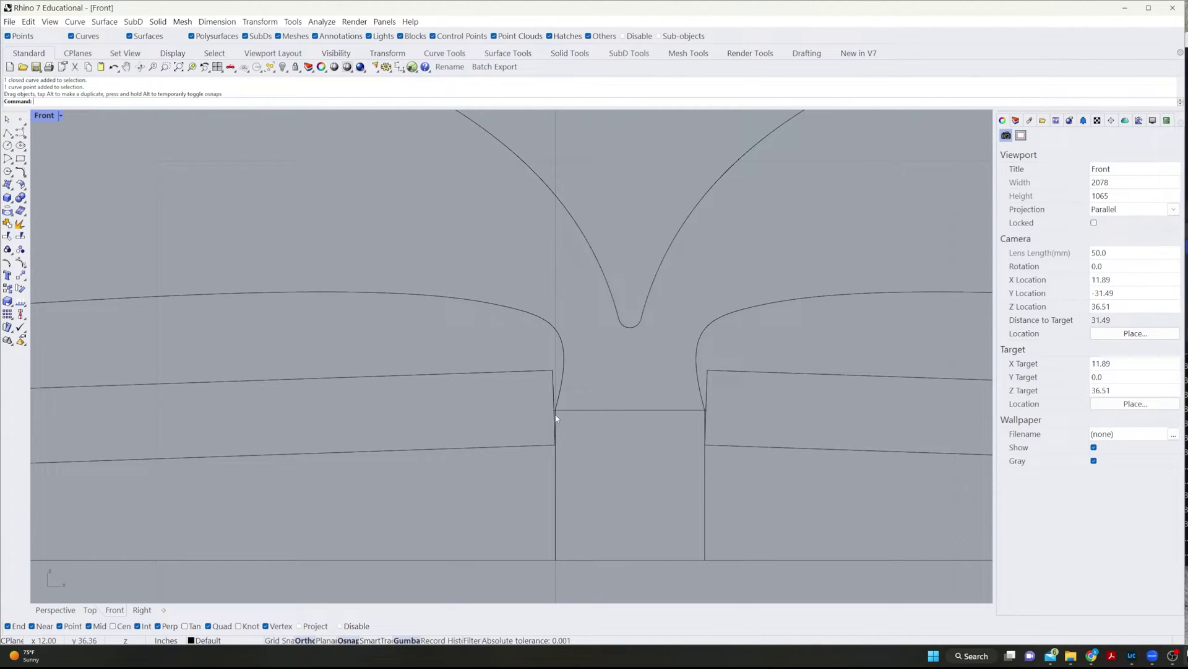
# - Draw a new spine rectangle from the cover's inner corner down to a point below
pyautogui.write('Re')
pyautogui.press('Return')
pyautogui.scroll(5, 554, 414)
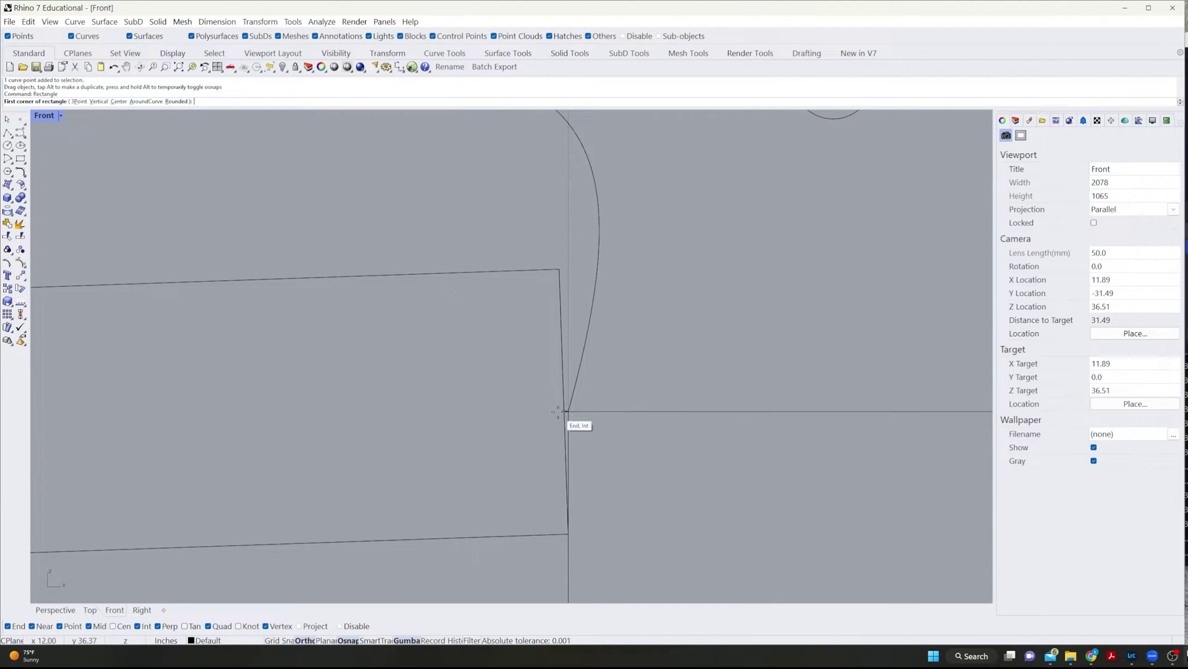
pyautogui.click(563, 412)
pyautogui.scroll(-3, 575, 415)
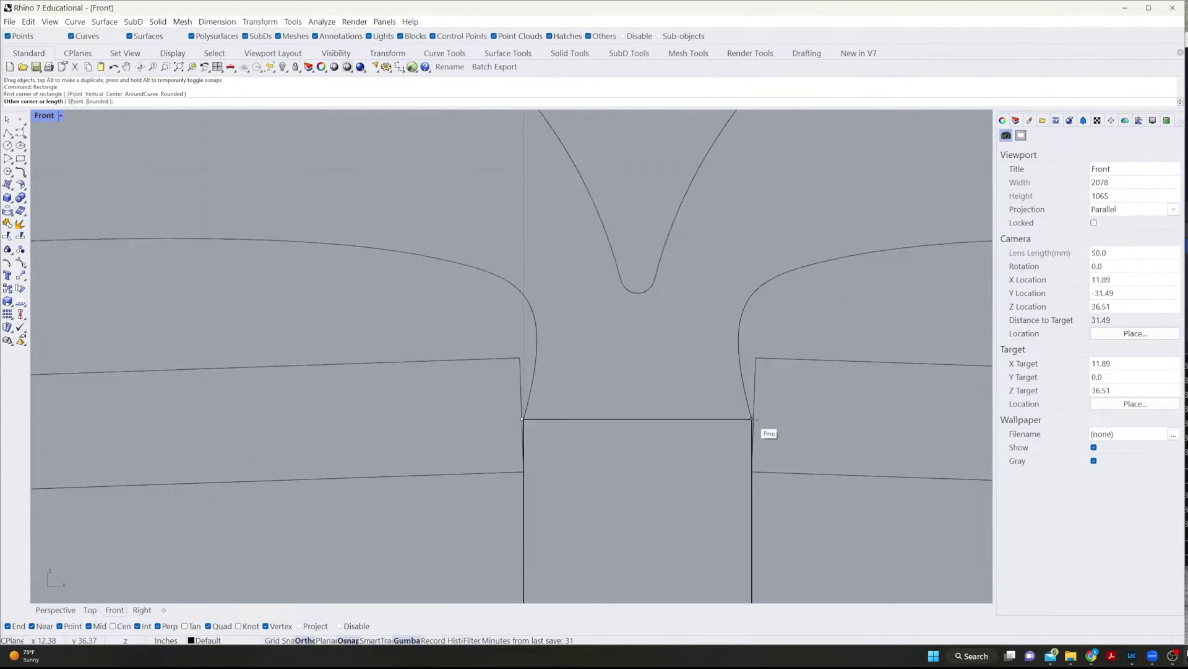
pyautogui.scroll(-3, 770, 556)
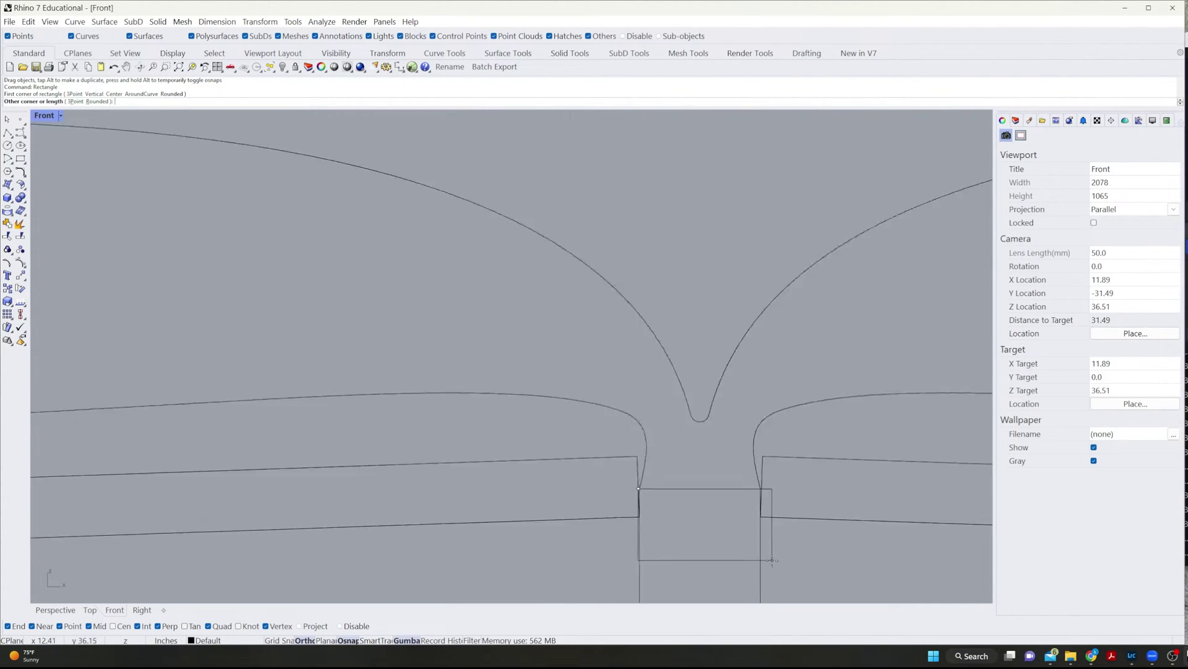
pyautogui.scroll(-2, 772, 559)
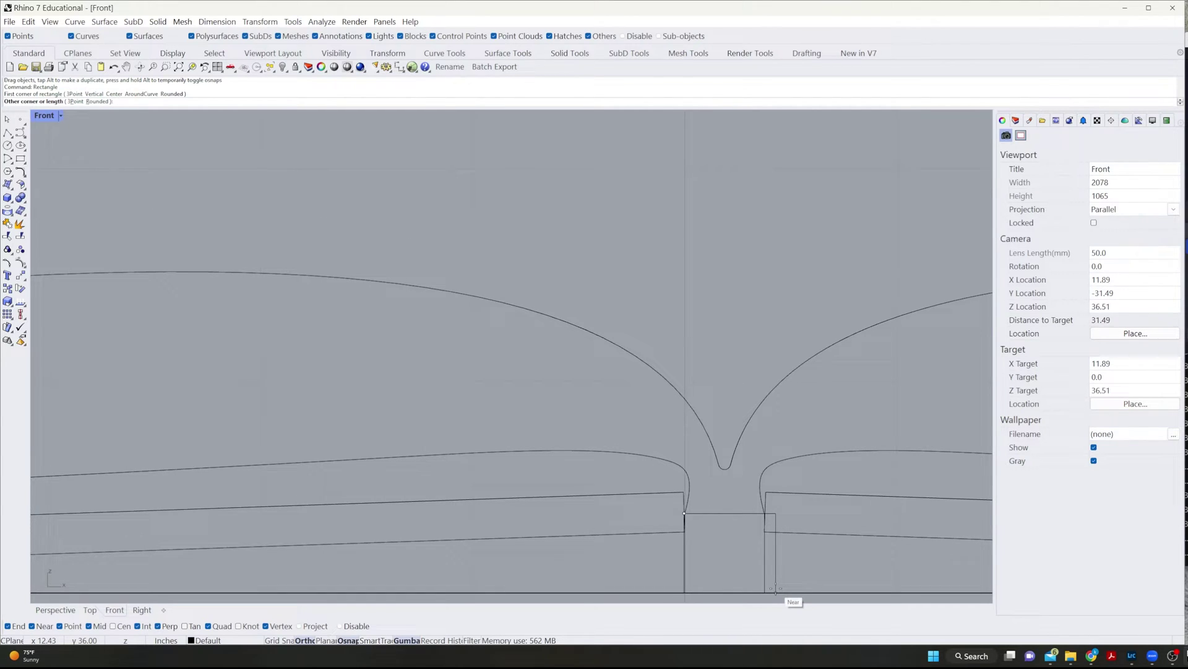
pyautogui.click(774, 591)
# - Nudge the new rectangle slightly left and delete the old inner spine rectangle
pyautogui.click(775, 564)
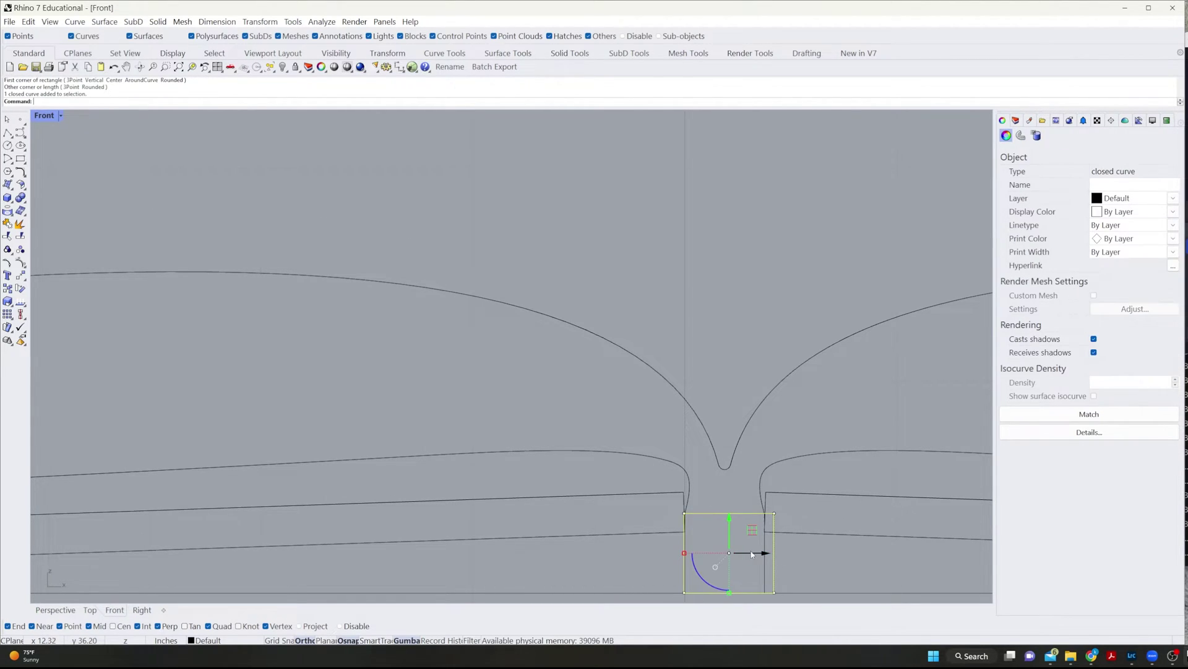
pyautogui.moveTo(758, 553)
pyautogui.mouseDown()
pyautogui.moveTo(774, 553)
pyautogui.moveTo(752, 552)
pyautogui.mouseUp()
pyautogui.click(726, 563)
pyautogui.click(770, 560)
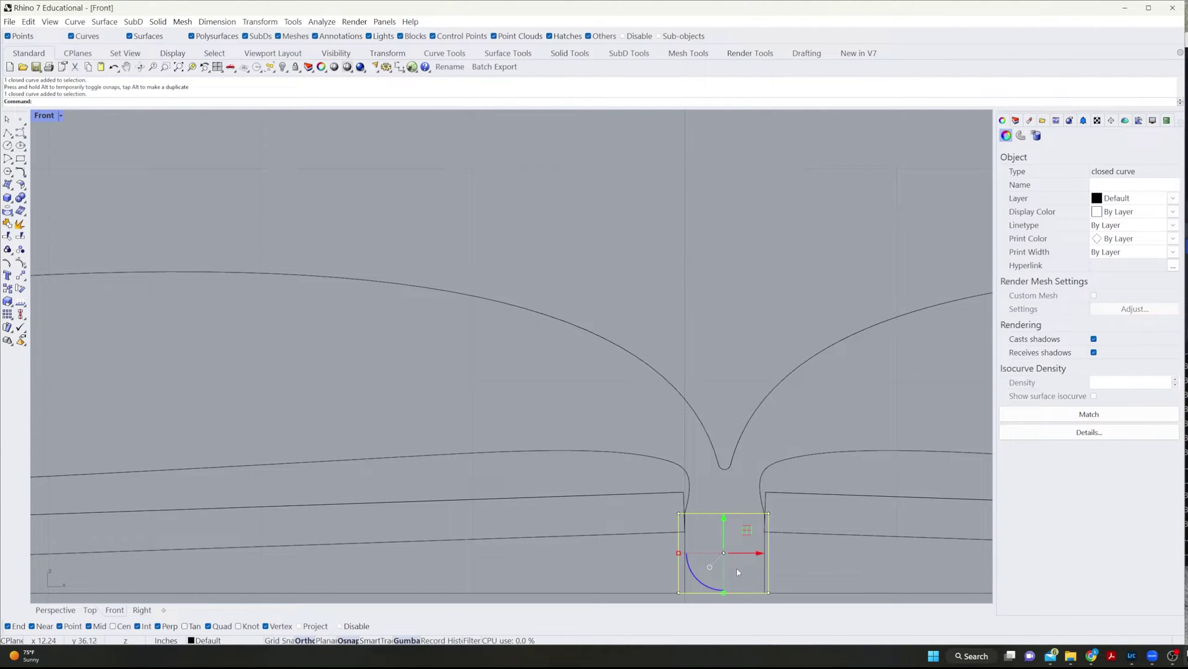
pyautogui.click(737, 568)
pyautogui.scroll(6, 762, 561)
pyautogui.click(768, 554)
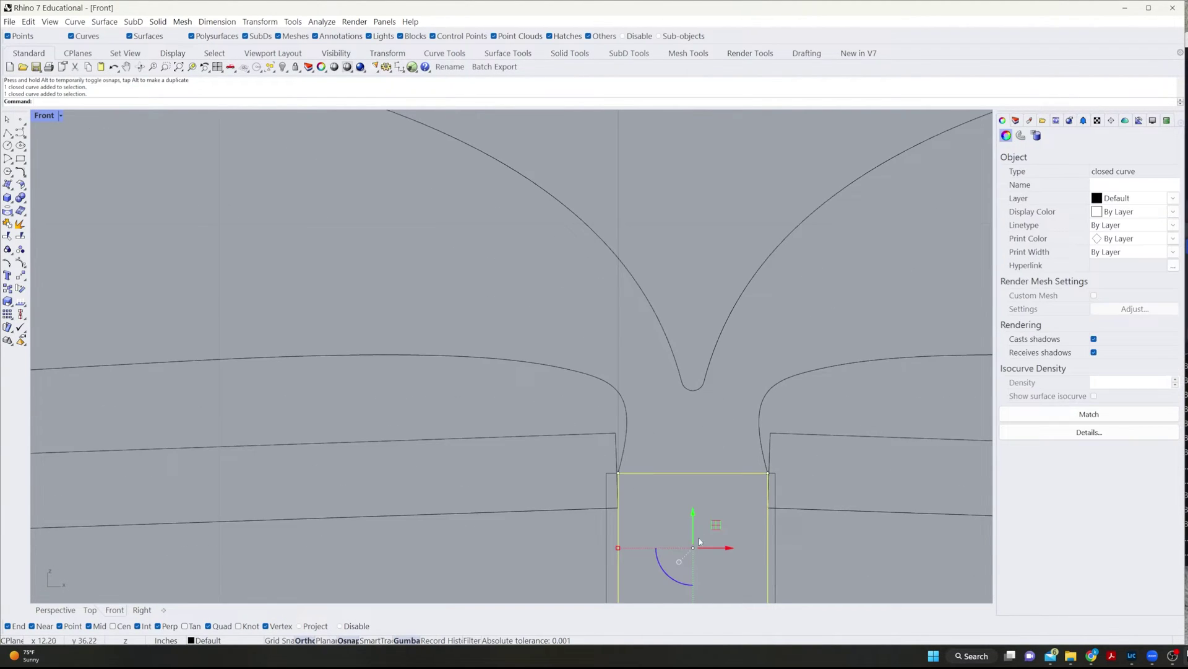
pyautogui.press('Delete')
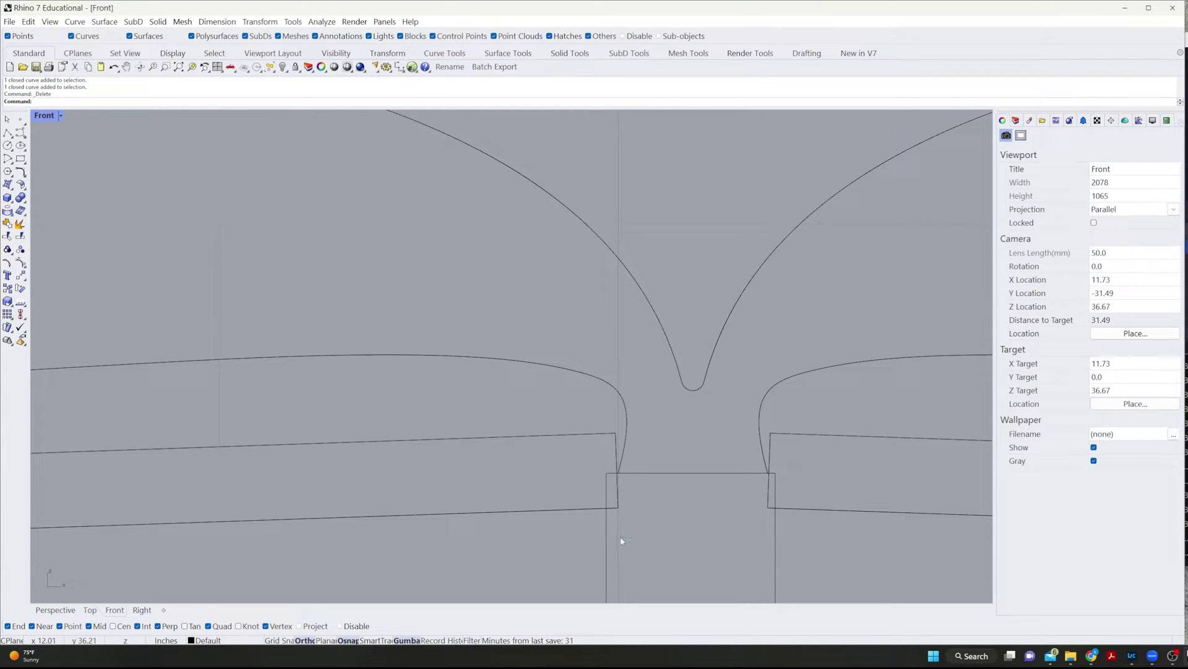
pyautogui.scroll(-7, 679, 509)
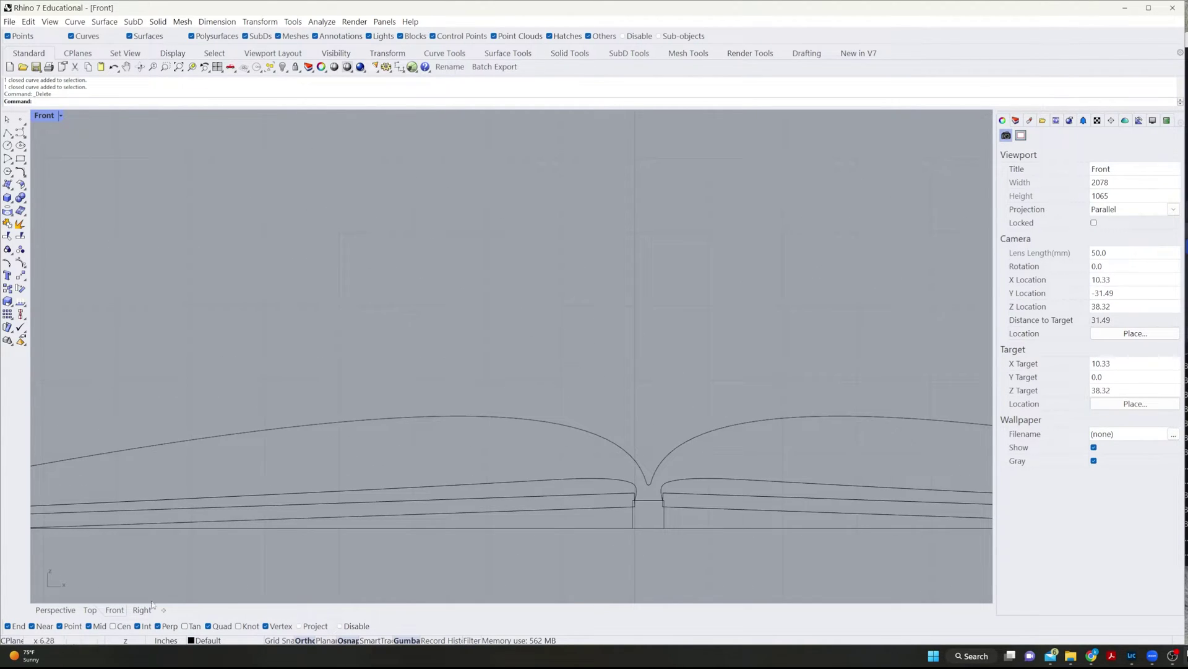
# - In the Perspective viewport, select the spine outline and both cover outlines
pyautogui.click(55, 610)
pyautogui.moveTo(570, 378); pyautogui.dragTo(657, 426, button='right')
pyautogui.scroll(5, 544, 304)
pyautogui.scroll(6, 727, 403)
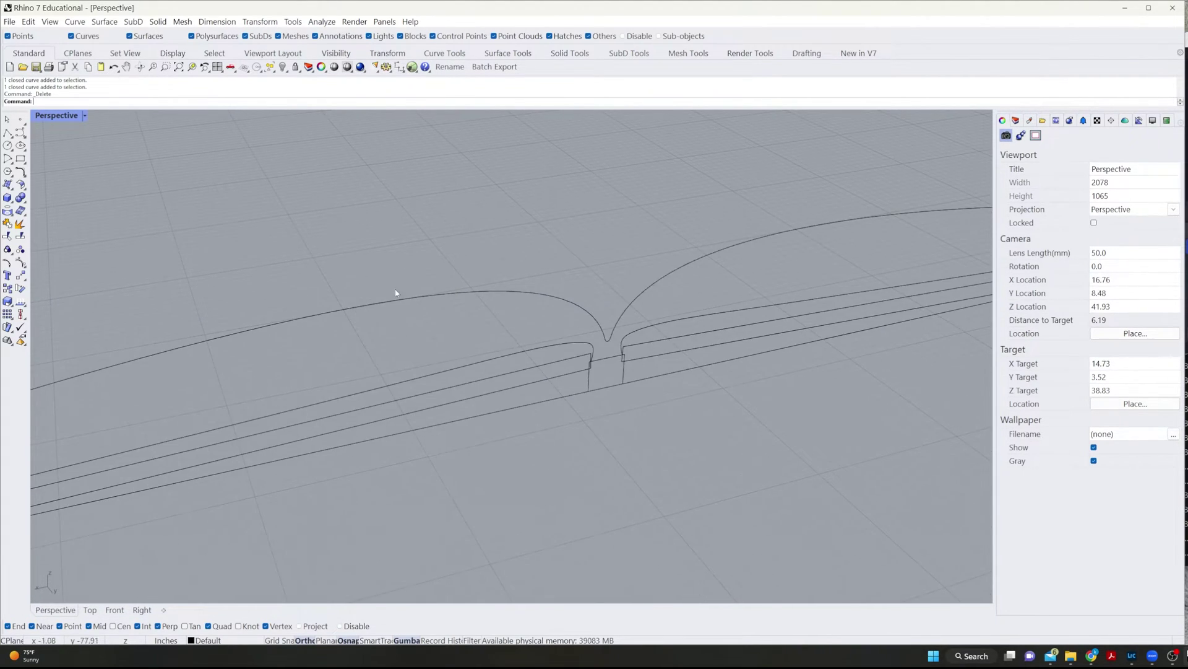
pyautogui.scroll(4, 589, 363)
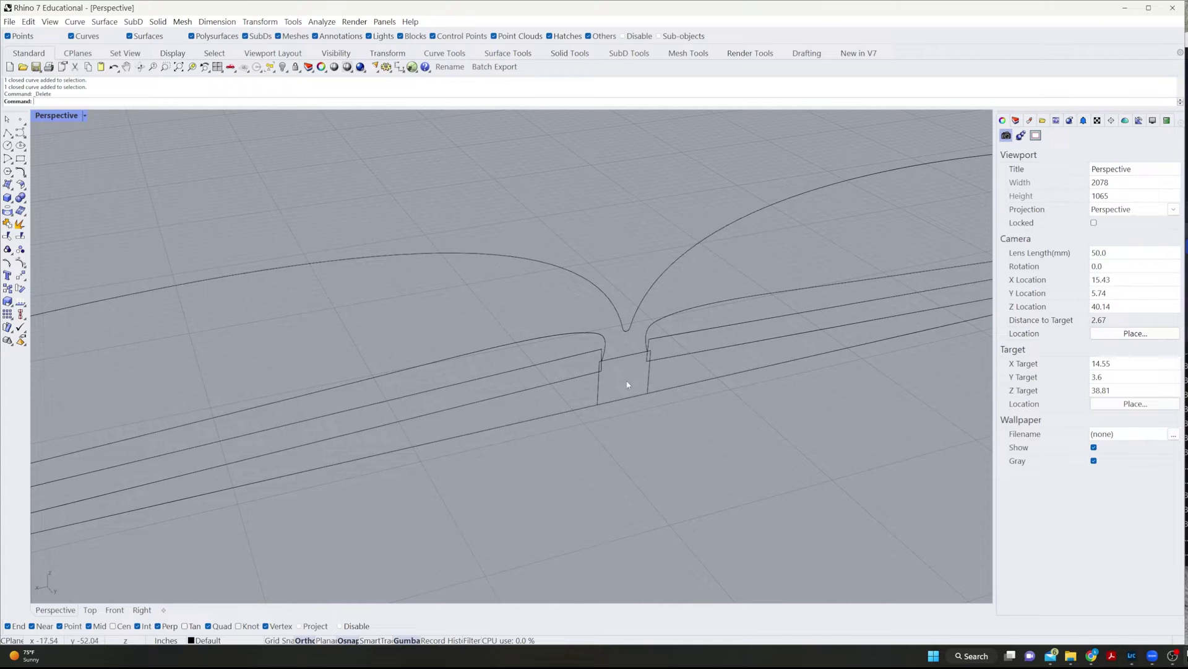
pyautogui.click(599, 399)
pyautogui.scroll(-3, 603, 415)
pyautogui.write('Ext')
pyautogui.press('Escape')
pyautogui.press('Escape')
pyautogui.scroll(2, 588, 408)
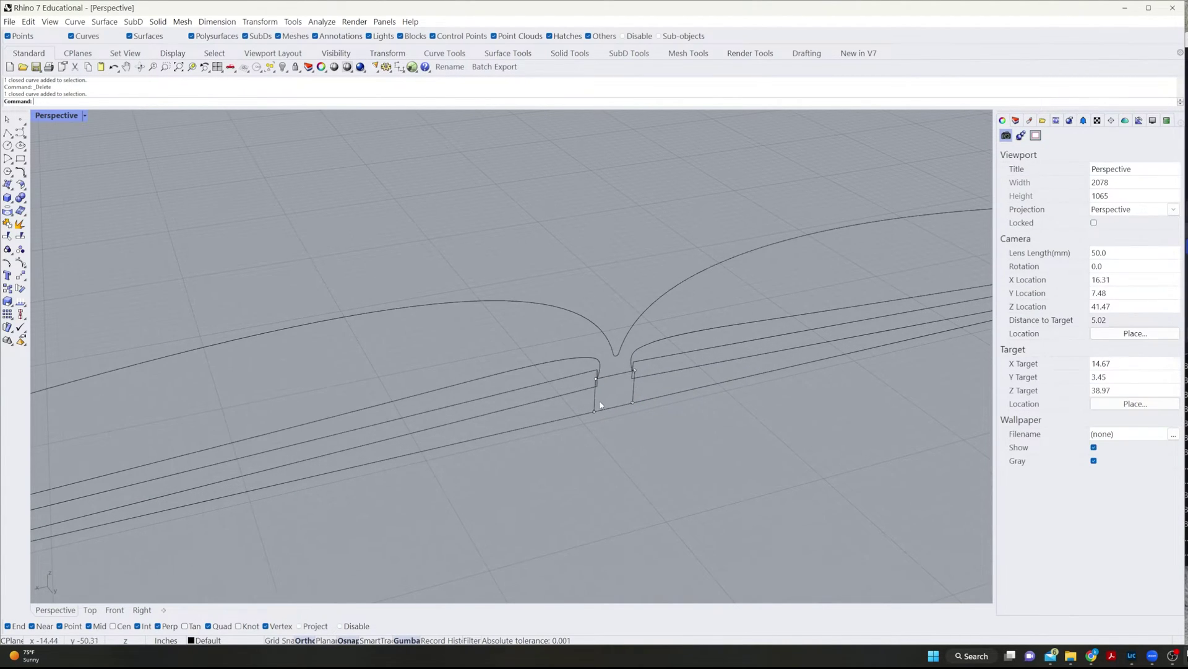
pyautogui.click(598, 403)
pyautogui.click(638, 430)
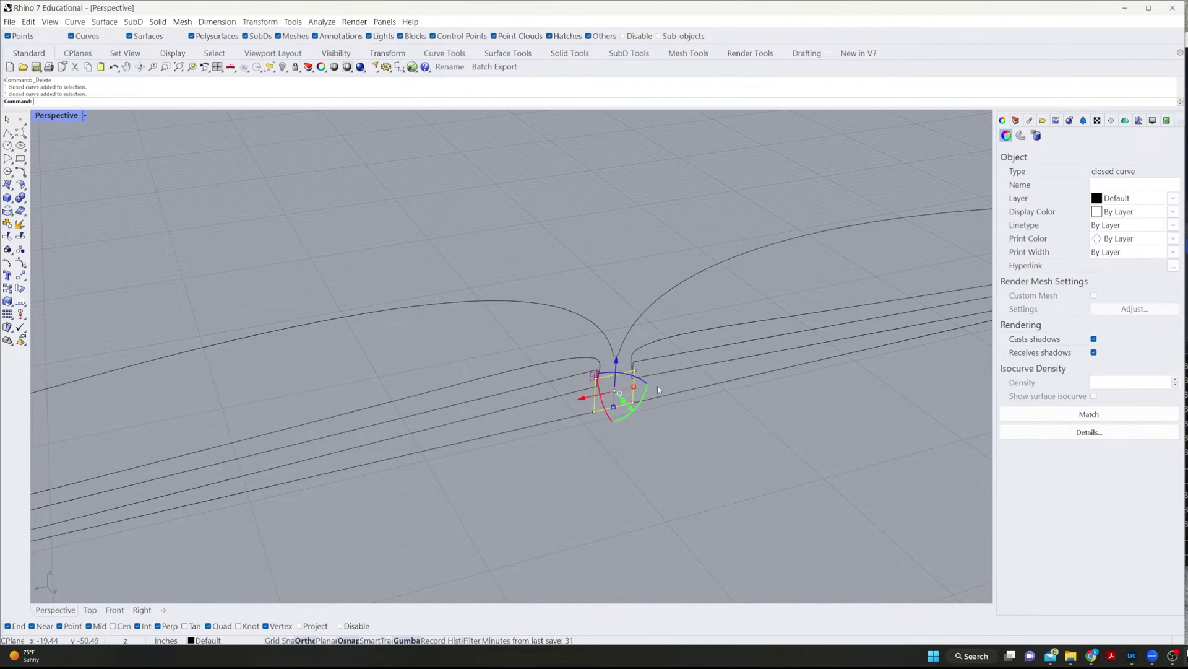
pyautogui.keyDown('shift'); pyautogui.click(642, 377); pyautogui.keyUp('shift')
pyautogui.keyDown('shift'); pyautogui.click(545, 398); pyautogui.keyUp('shift')
pyautogui.scroll(-5, 551, 410)
# - Extrude the three selected outlines 8.25 inches with ExtrudeCrv
pyautogui.write('ExtrudeCrv')
pyautogui.press('Return')
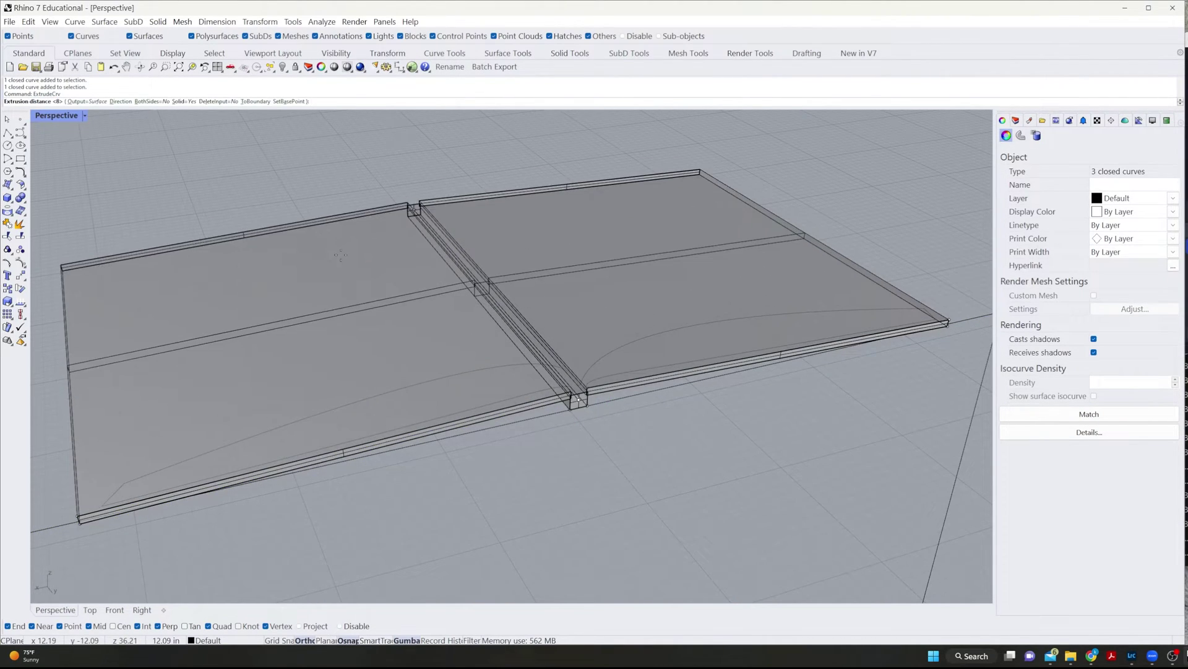
pyautogui.write('1')
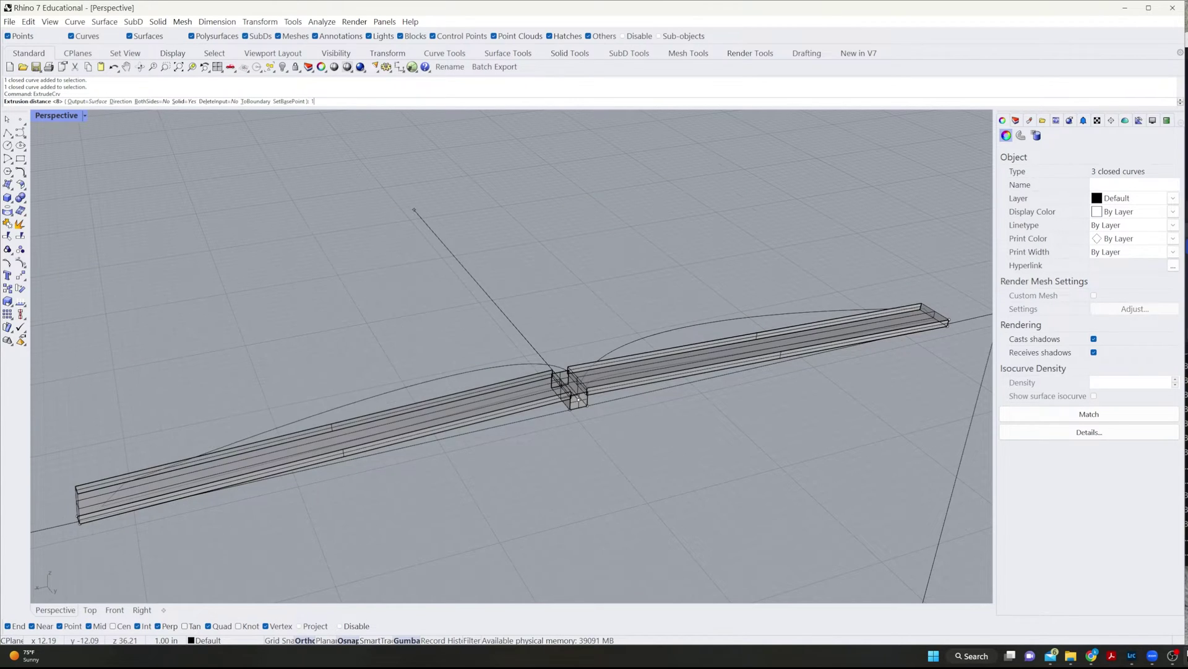
pyautogui.press('BackSpace')
pyautogui.write('8.25')
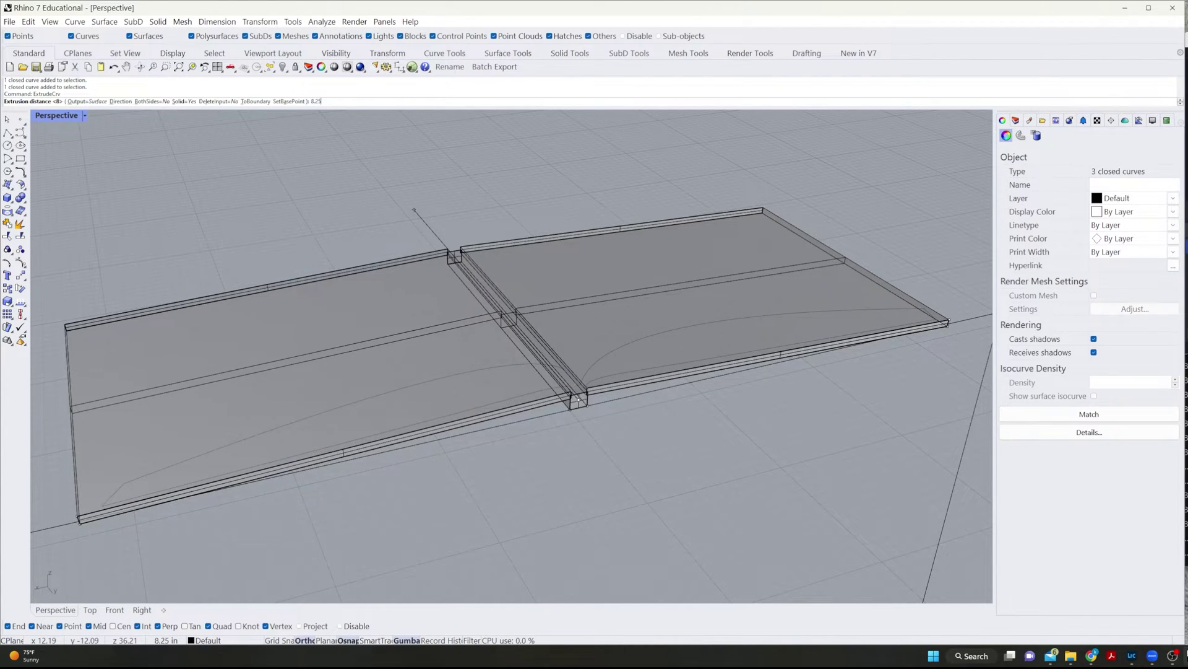
pyautogui.press('Return')
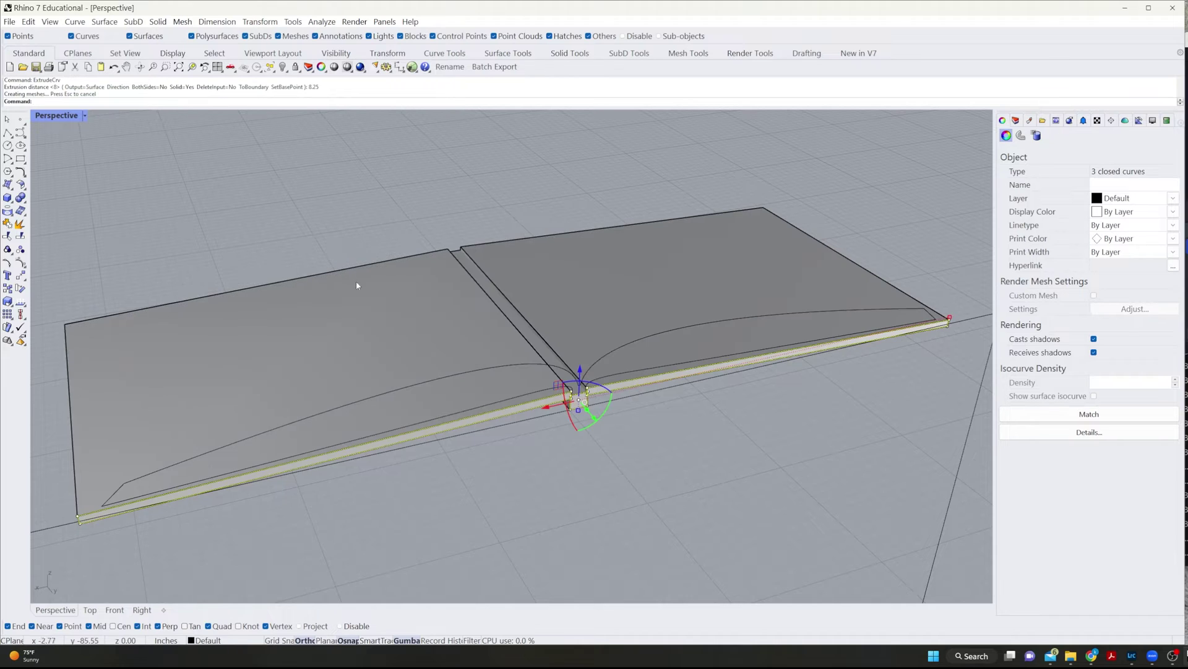
# - Boolean-union the left cover, spine block and right cover into one book solid
pyautogui.click(496, 491)
pyautogui.moveTo(588, 479); pyautogui.dragTo(581, 449, button='right')
pyautogui.scroll(10, 580, 450)
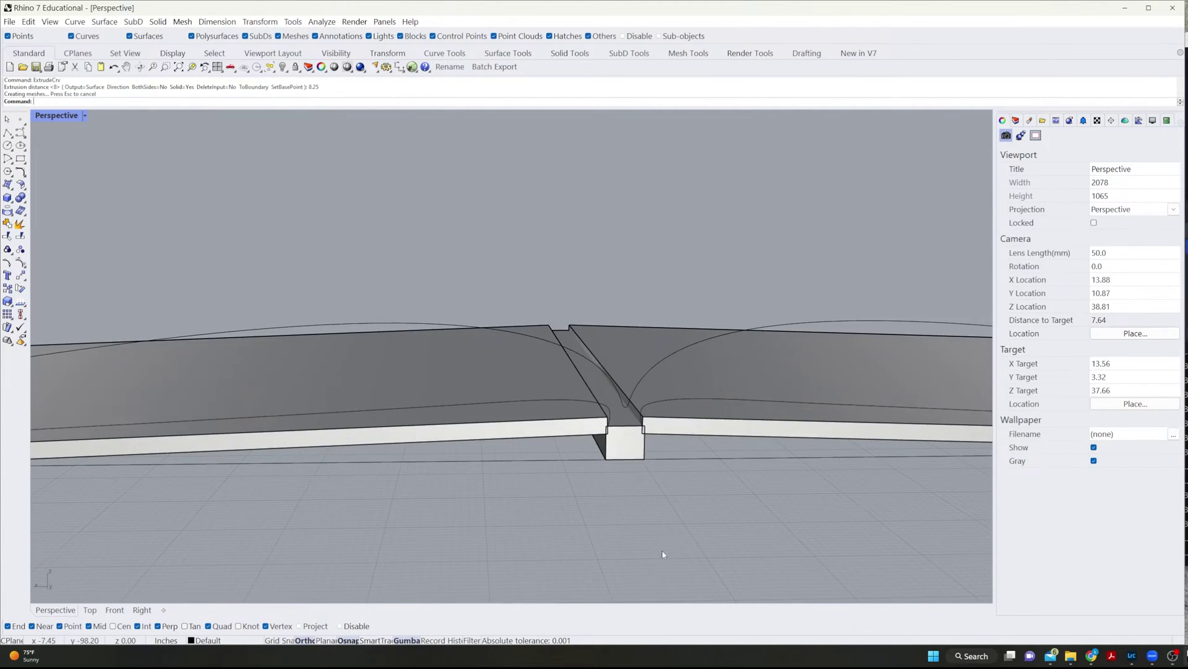
pyautogui.scroll(3, 467, 447)
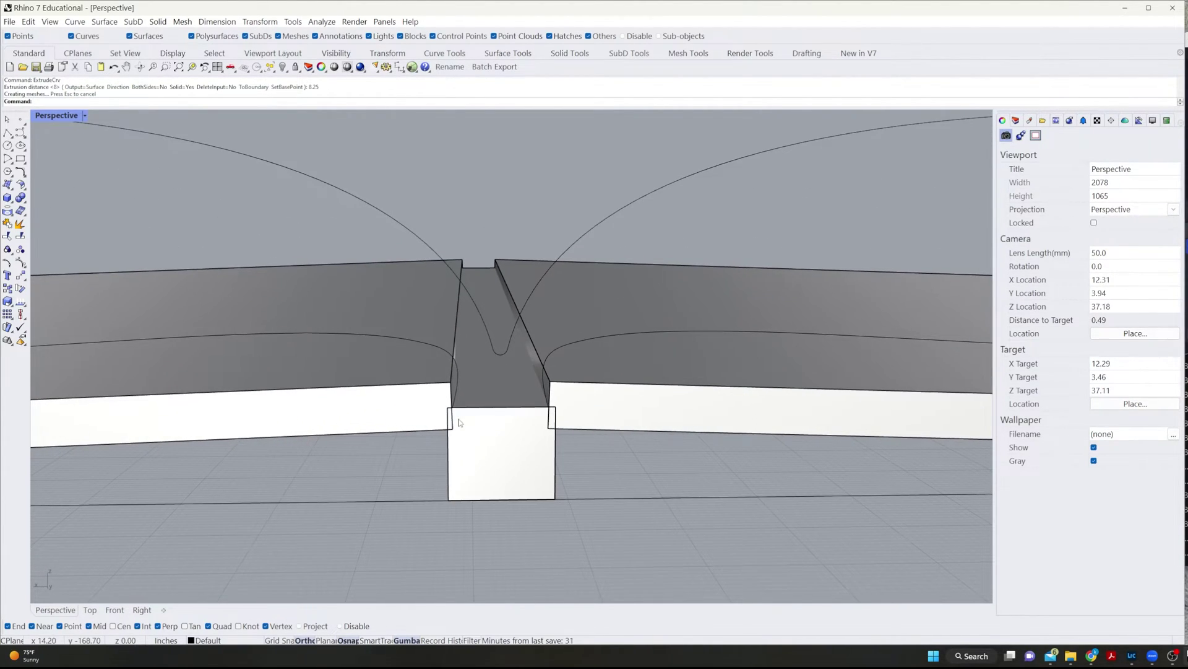
pyautogui.click(420, 421)
pyautogui.keyDown('shift'); pyautogui.click(472, 432); pyautogui.keyUp('shift')
pyautogui.keyDown('shift'); pyautogui.click(600, 398); pyautogui.keyUp('shift')
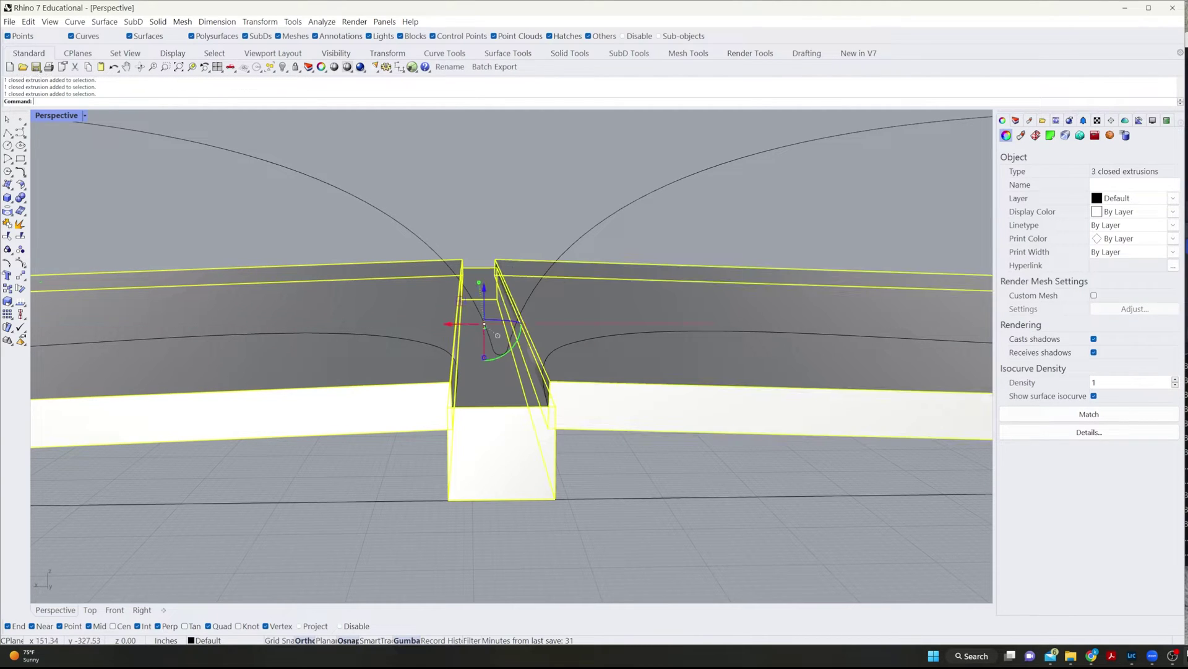
pyautogui.click(21, 198)
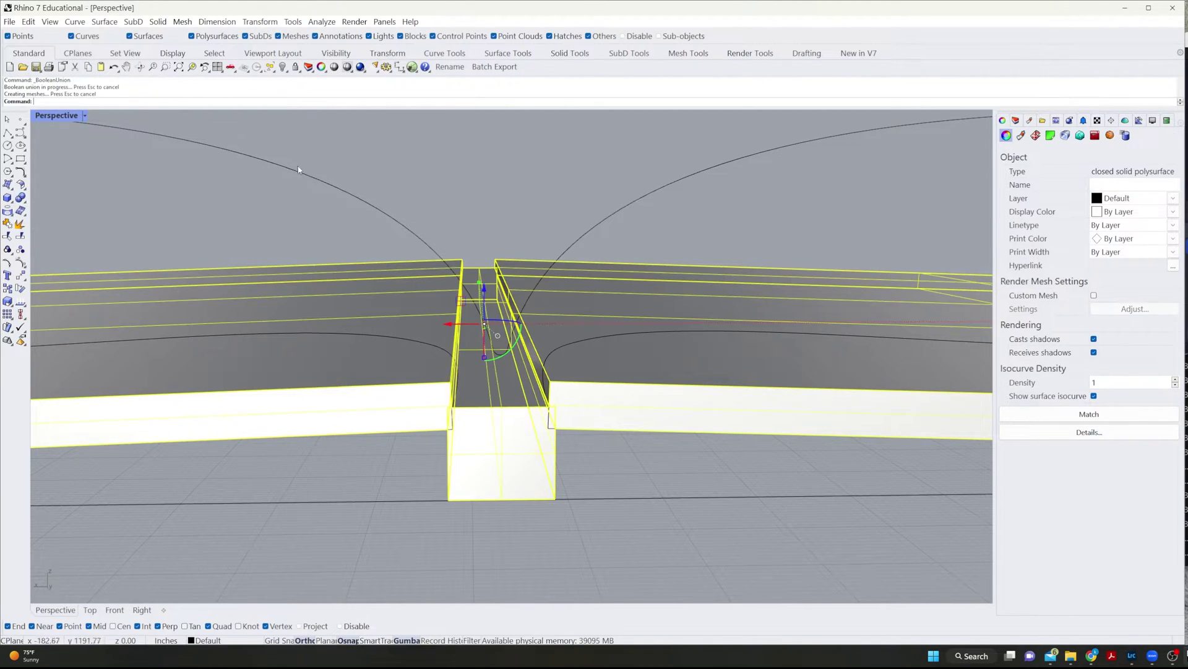
# - Delete the two leftover curves overlapping the spine
pyautogui.click(446, 429)
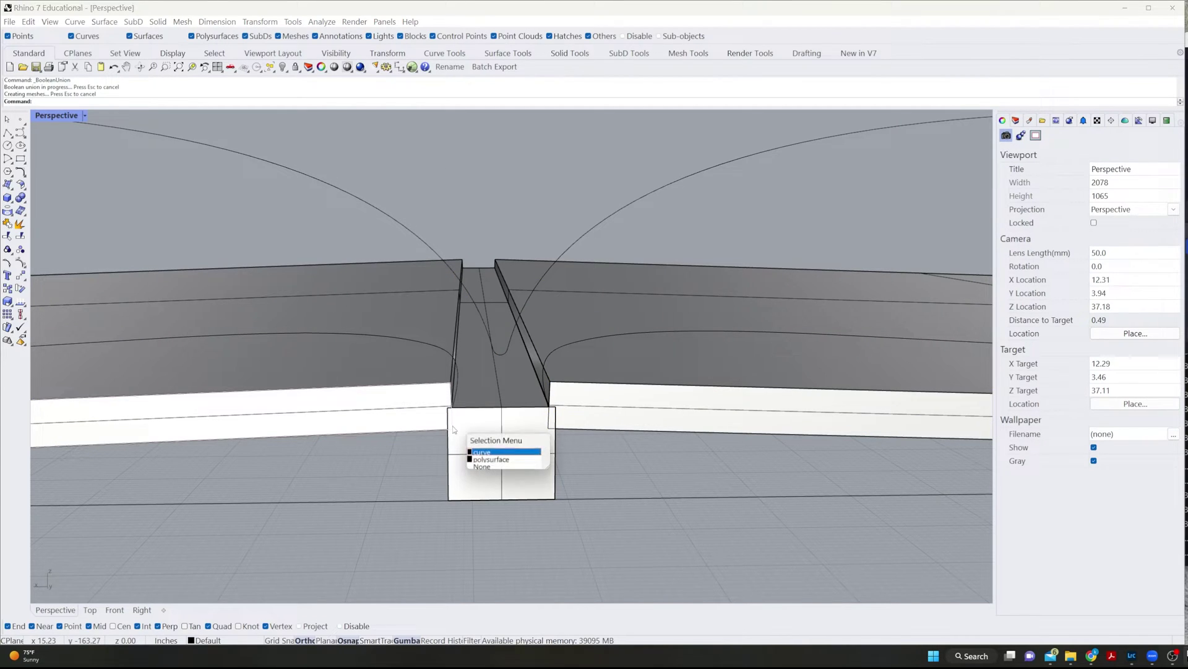
pyautogui.click(494, 455)
pyautogui.press('Delete')
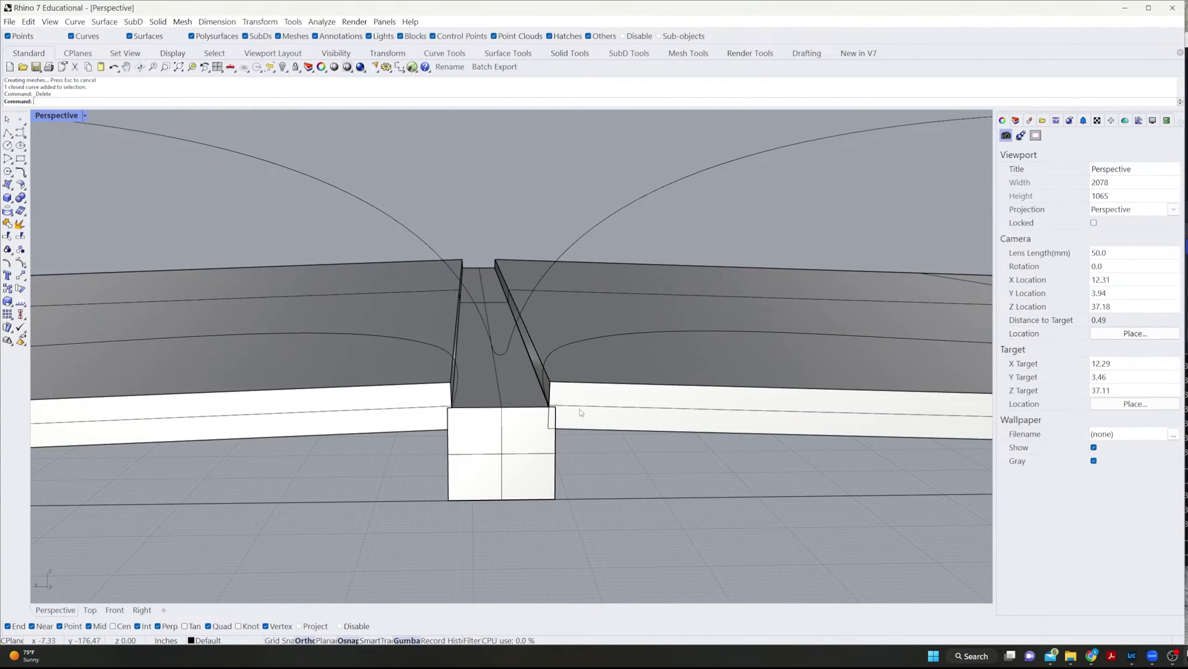
pyautogui.click(545, 421)
pyautogui.click(567, 451)
pyautogui.press('Delete')
# - Merge the coplanar faces of the book solid with MergeAllCoplanarFaces
pyautogui.click(507, 474)
pyautogui.click(570, 447)
pyautogui.click(529, 465)
pyautogui.write('Merge')
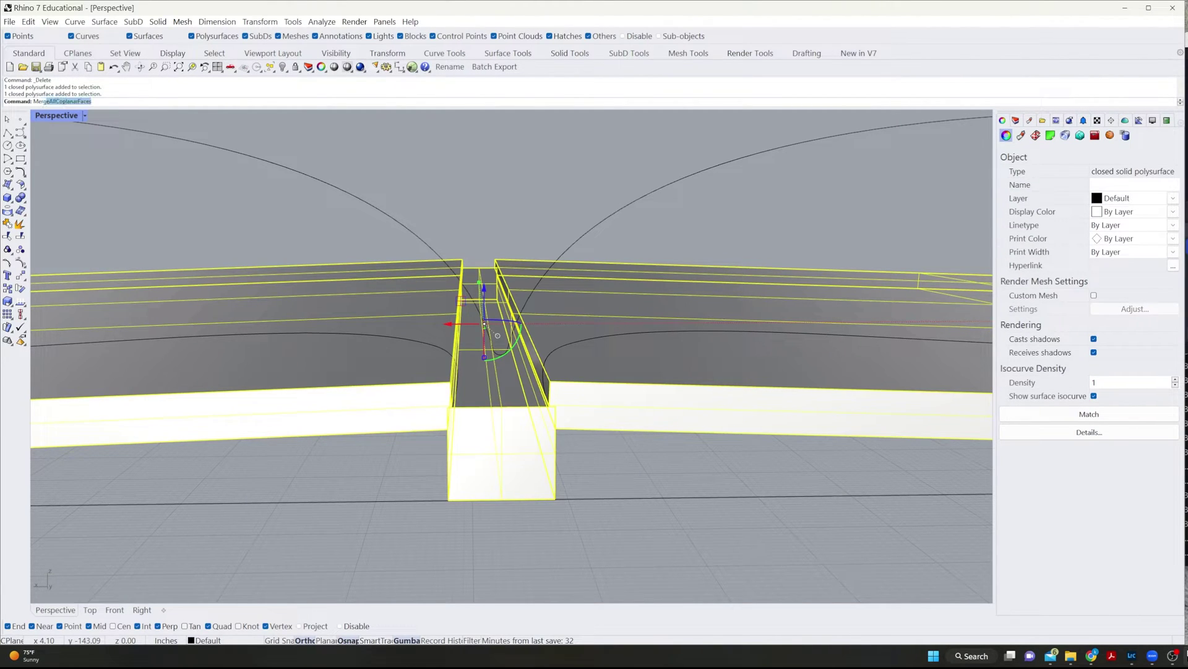
pyautogui.press('Return')
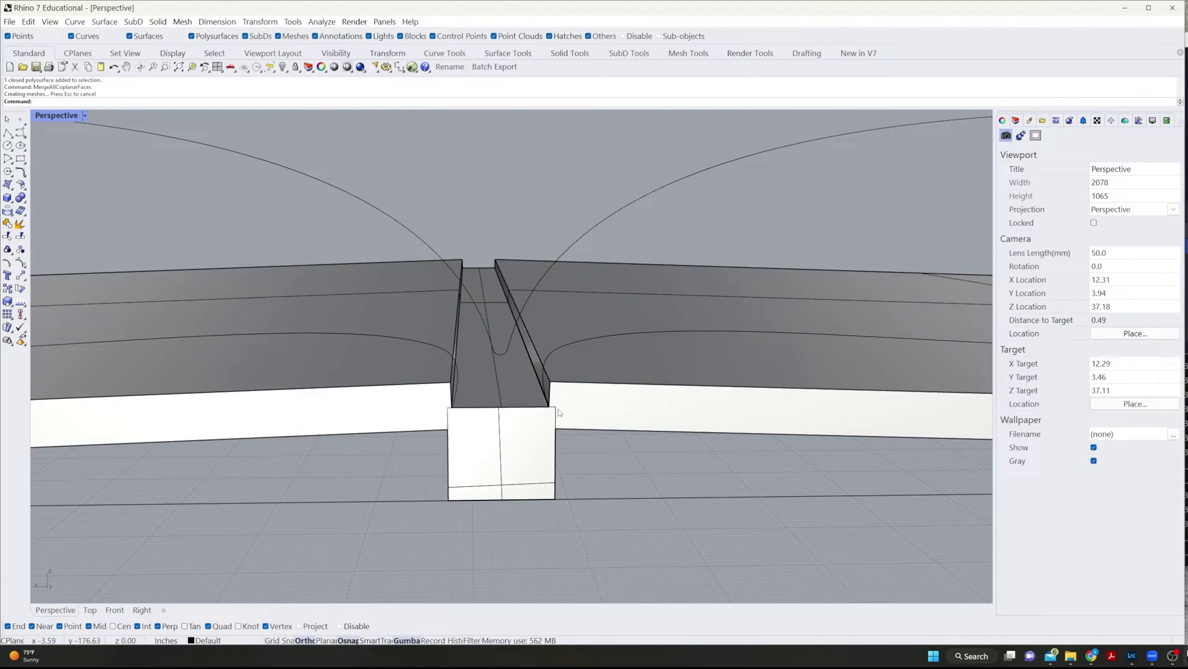
# - Delete the stray closed curve beside the box
pyautogui.click(556, 416)
pyautogui.press('Delete')
pyautogui.scroll(-3, 531, 481)
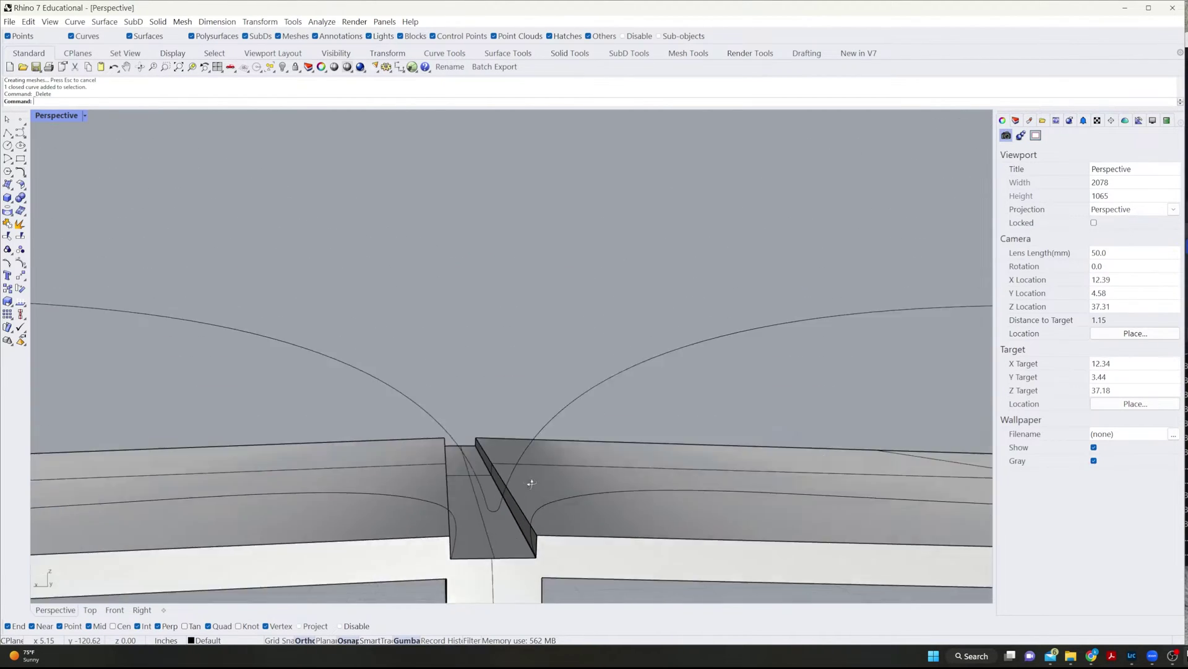
pyautogui.moveTo(530, 480); pyautogui.dragTo(607, 438, button='right')
pyautogui.scroll(-15, 516, 379)
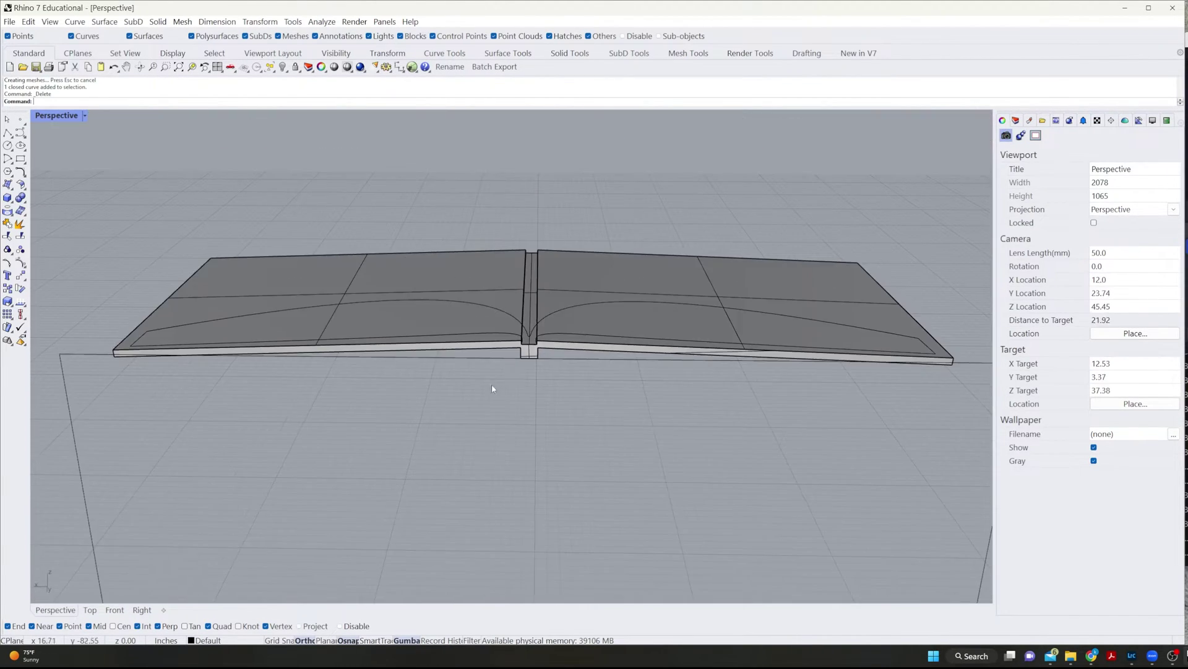
pyautogui.moveTo(491, 385); pyautogui.dragTo(462, 417, button='right')
pyautogui.scroll(-12, 636, 420)
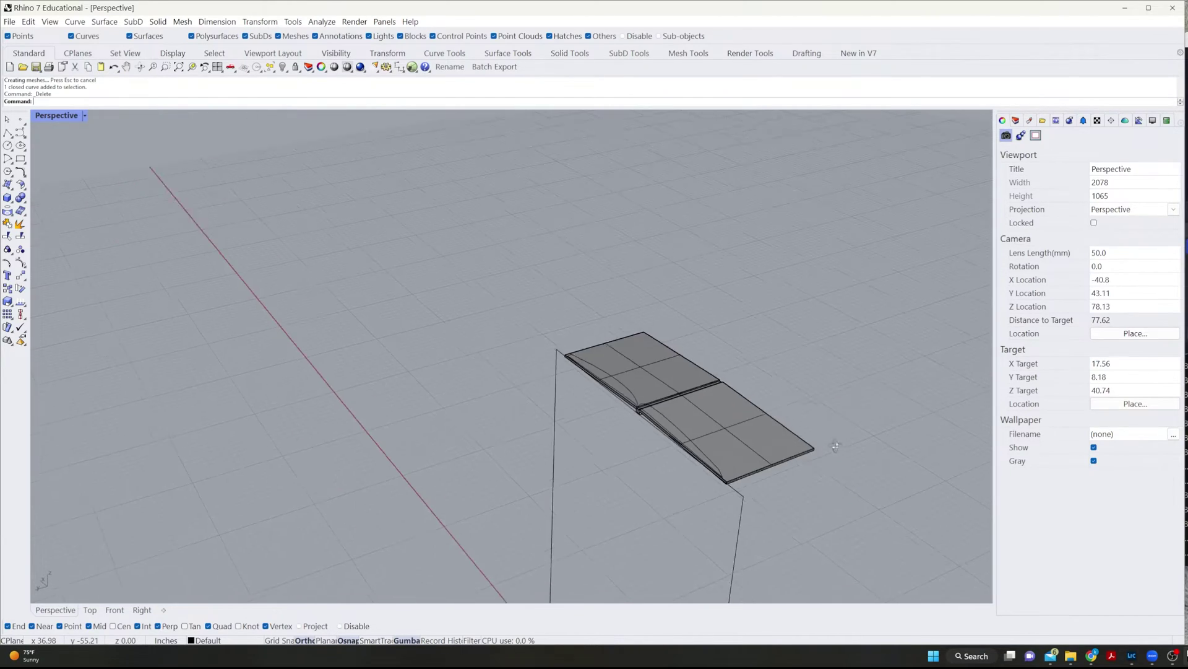
pyautogui.moveTo(833, 446); pyautogui.dragTo(579, 468, button='right')
pyautogui.scroll(10, 427, 520)
pyautogui.keyDown('shift'); pyautogui.moveTo(427, 520); pyautogui.dragTo(520, 468, button='right'); pyautogui.keyUp('shift')
pyautogui.click(480, 220)
pyautogui.scroll(-5, 683, 305)
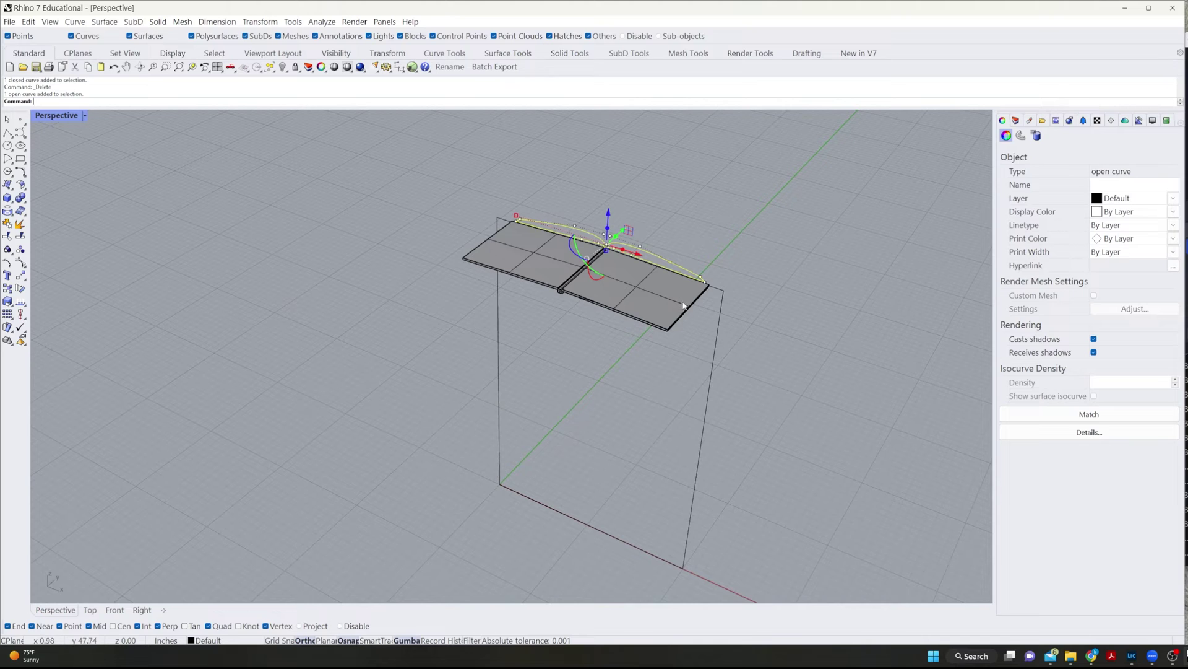
pyautogui.write('ExtrudeCrv')
pyautogui.press('Return')
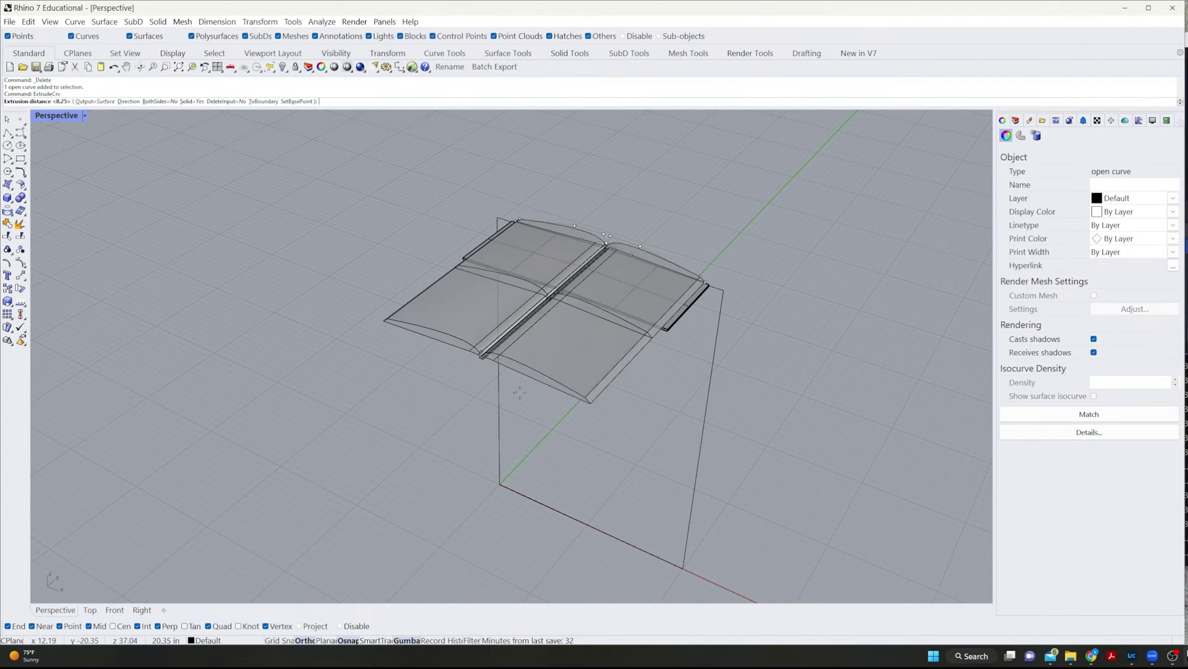
pyautogui.write('8')
pyautogui.press('Return')
pyautogui.scroll(8, 545, 303)
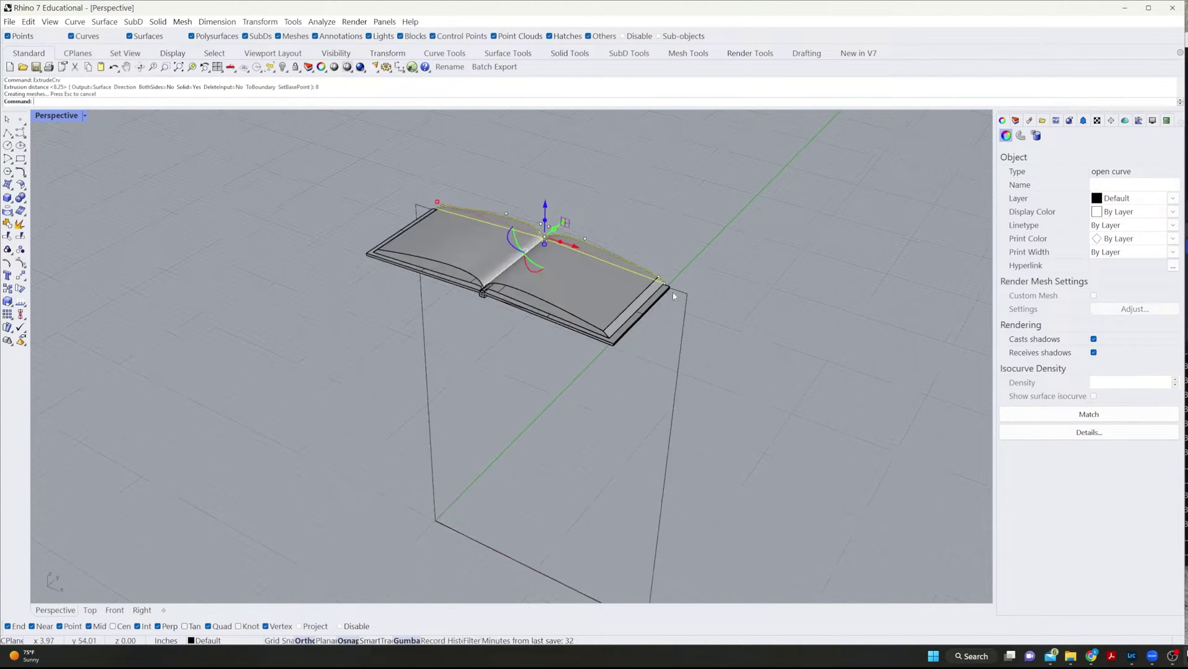
pyautogui.moveTo(631, 284); pyautogui.dragTo(590, 312, button='right')
pyautogui.scroll(8, 615, 377)
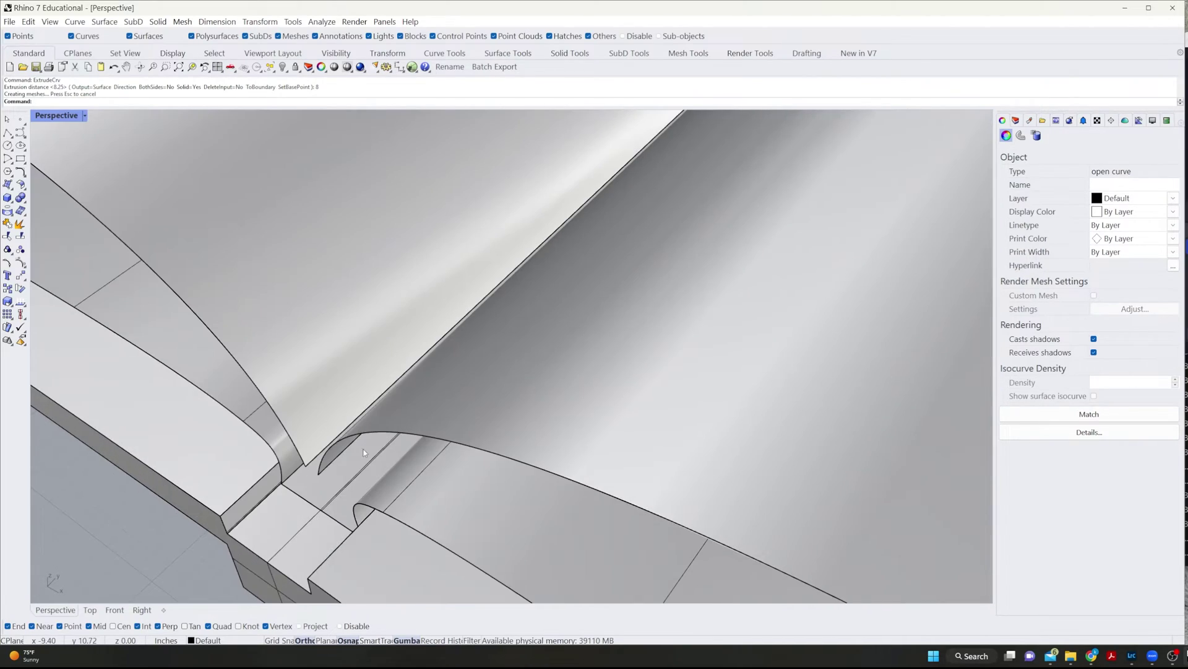
pyautogui.hotkey('ctrl', 'z')
pyautogui.scroll(-15, 513, 356)
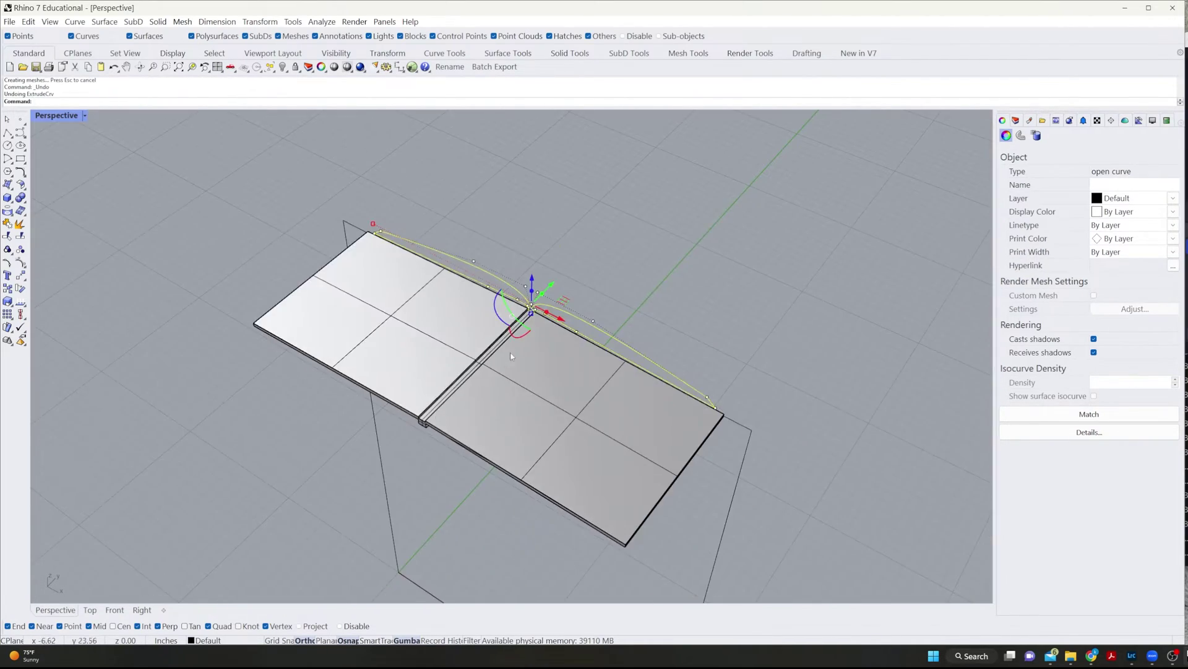
pyautogui.moveTo(513, 348); pyautogui.dragTo(347, 385, button='right')
pyautogui.scroll(8, 350, 383)
# - Join the long page curve and the rounded spine notch arc into one closed outline
pyautogui.moveTo(732, 464); pyautogui.dragTo(648, 437, button='right')
pyautogui.scroll(8, 717, 477)
pyautogui.scroll(-6, 687, 472)
pyautogui.scroll(5, 647, 432)
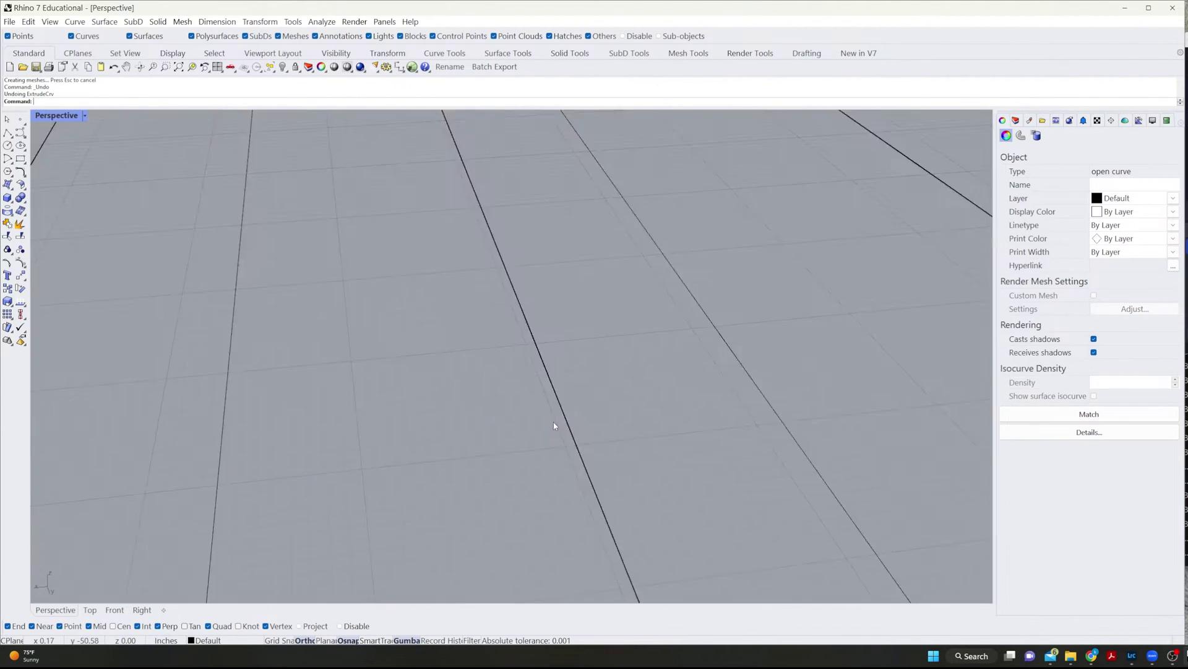
pyautogui.scroll(-2, 536, 418)
pyautogui.keyDown('shift'); pyautogui.click(444, 344); pyautogui.keyUp('shift')
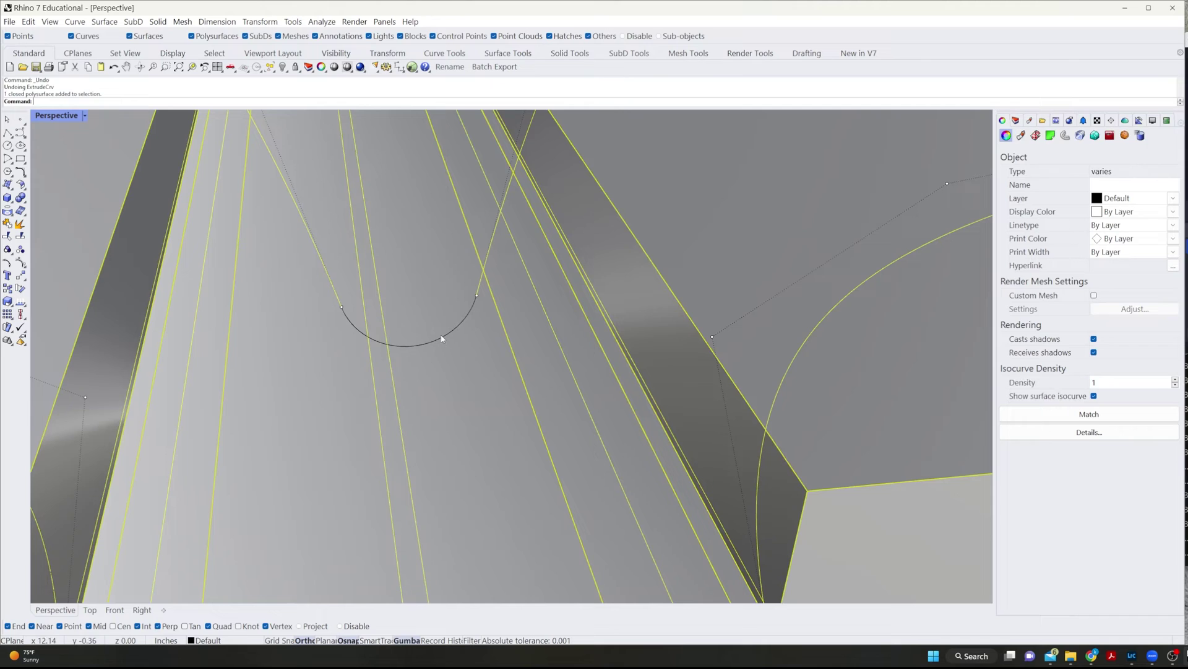
pyautogui.keyDown('shift'); pyautogui.click(442, 338); pyautogui.keyUp('shift')
pyautogui.press('Escape')
pyautogui.click(444, 344)
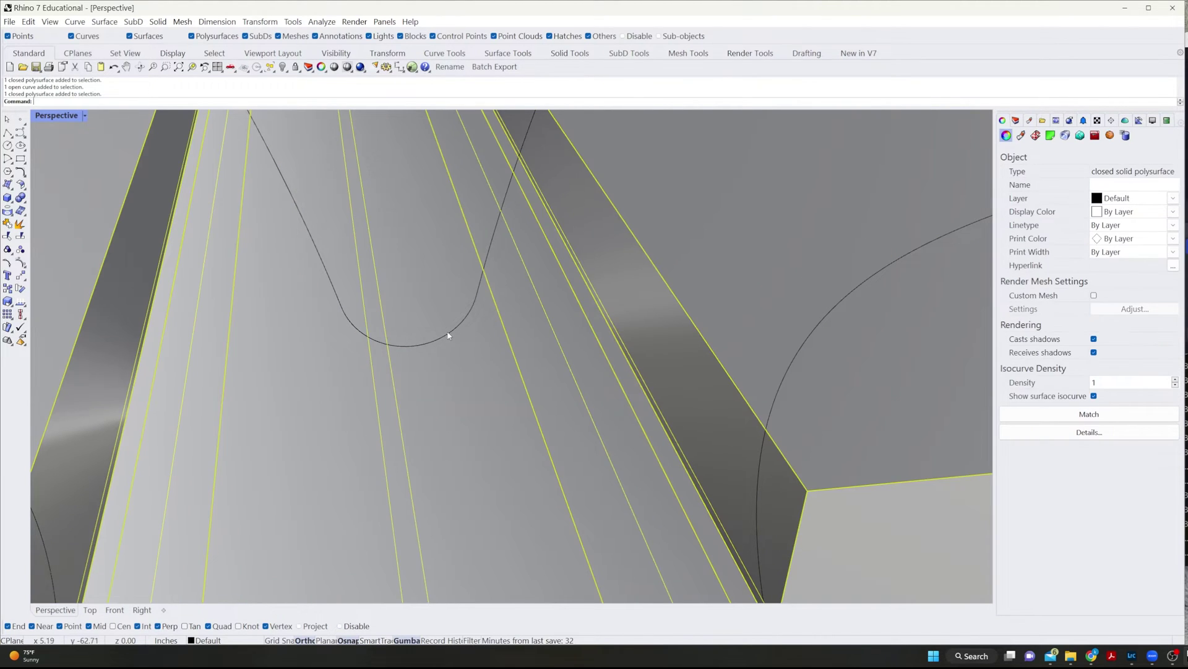
pyautogui.click(449, 337)
pyautogui.keyDown('shift'); pyautogui.click(481, 265); pyautogui.keyUp('shift')
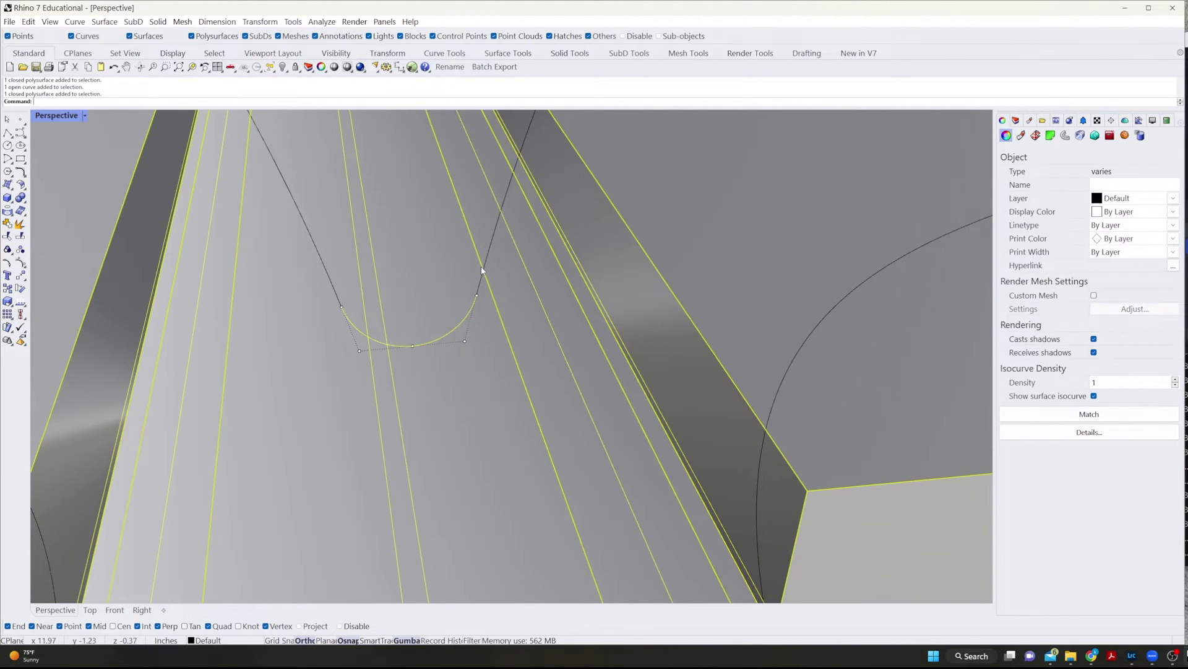
pyautogui.press('Escape')
pyautogui.click(482, 276)
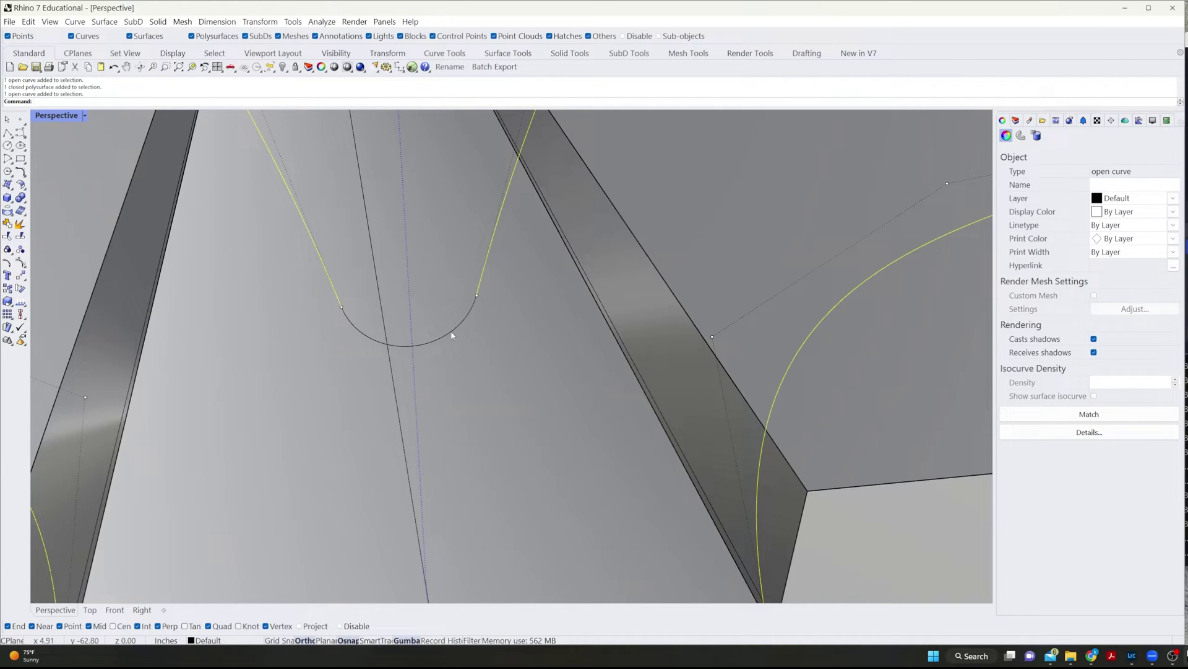
pyautogui.keyDown('shift'); pyautogui.click(452, 336); pyautogui.keyUp('shift')
pyautogui.press('Return')
# - Extrude the closed page outline 8 units and inspect the result
pyautogui.scroll(-6, 441, 385)
pyautogui.write('ExtrudeCrv')
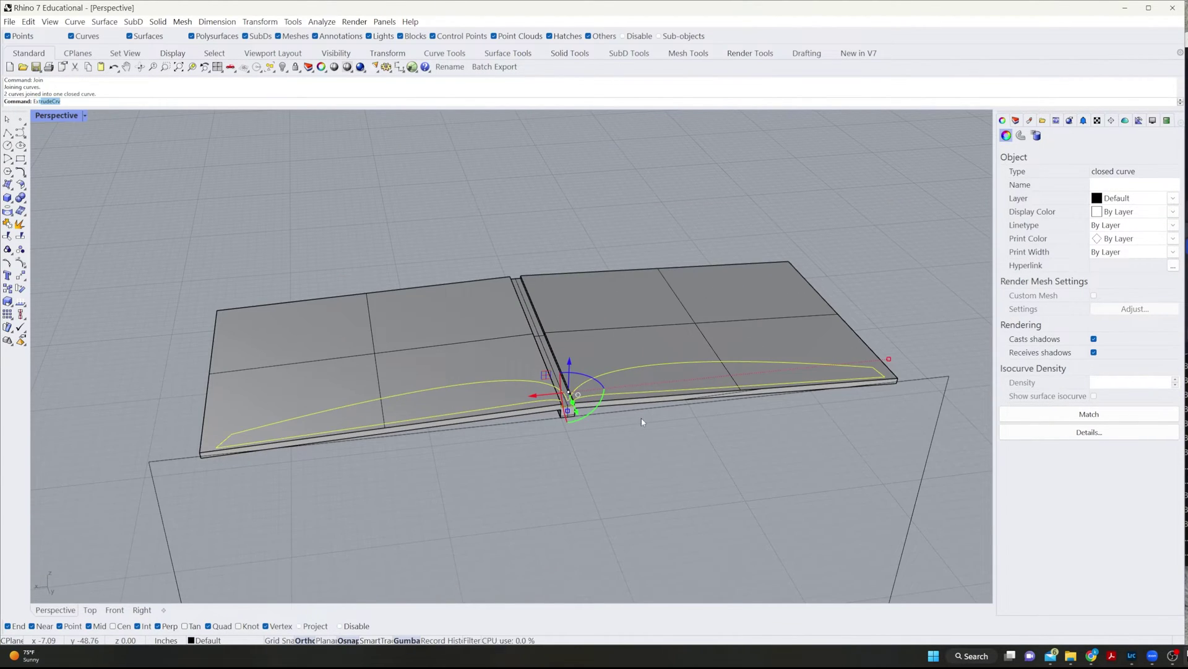
pyautogui.press('Return')
pyautogui.write('8')
pyautogui.press('Return')
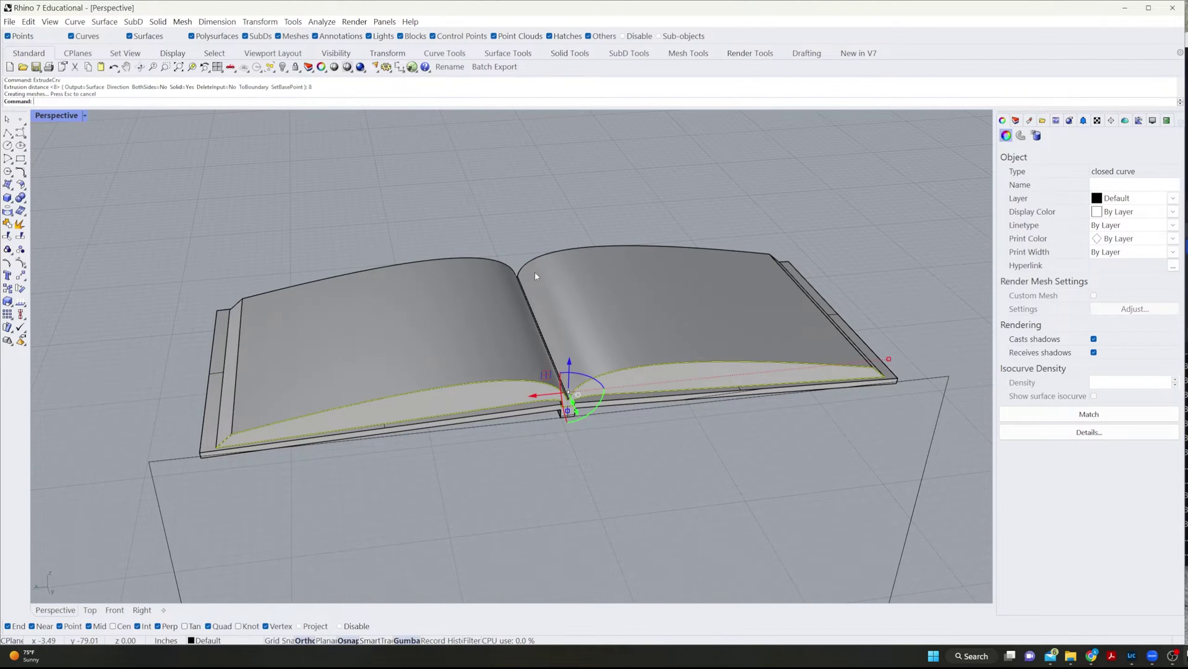
pyautogui.click(556, 206)
pyautogui.moveTo(571, 342); pyautogui.dragTo(830, 302, button='right')
pyautogui.scroll(4, 549, 390)
pyautogui.moveTo(496, 337); pyautogui.dragTo(279, 359, button='right')
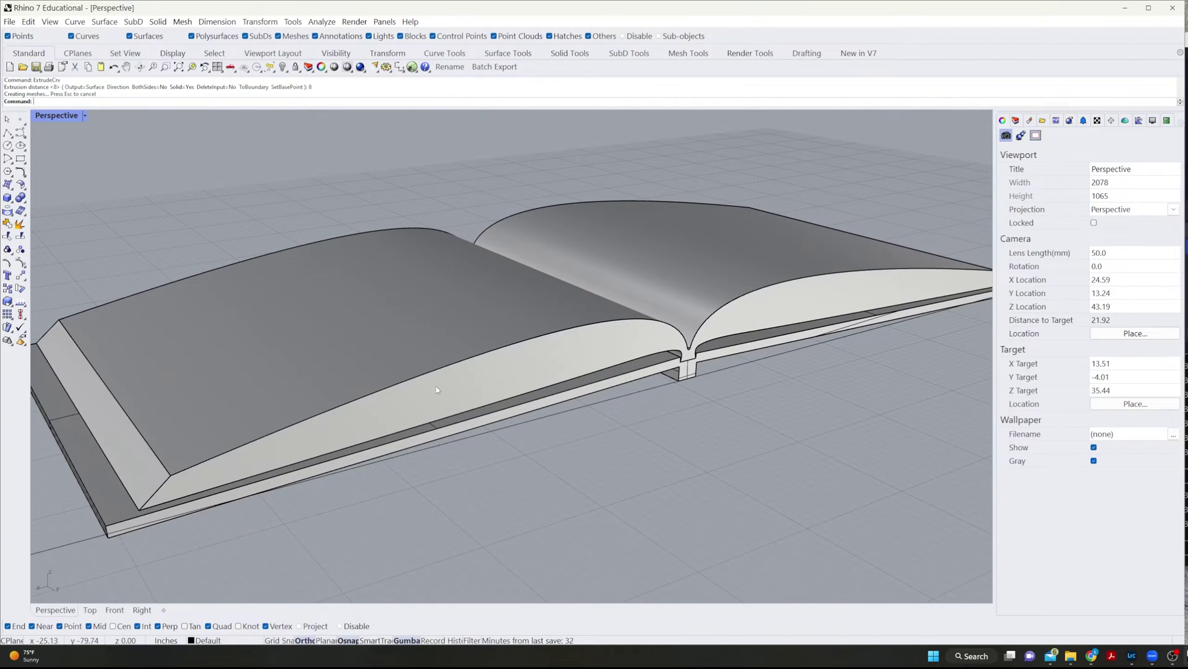
# - Redo the page extrusion as a closed solid 8.25 units deep
pyautogui.hotkey('ctrl', 'z')
pyautogui.press('Return')
pyautogui.click(689, 338)
pyautogui.press('Return')
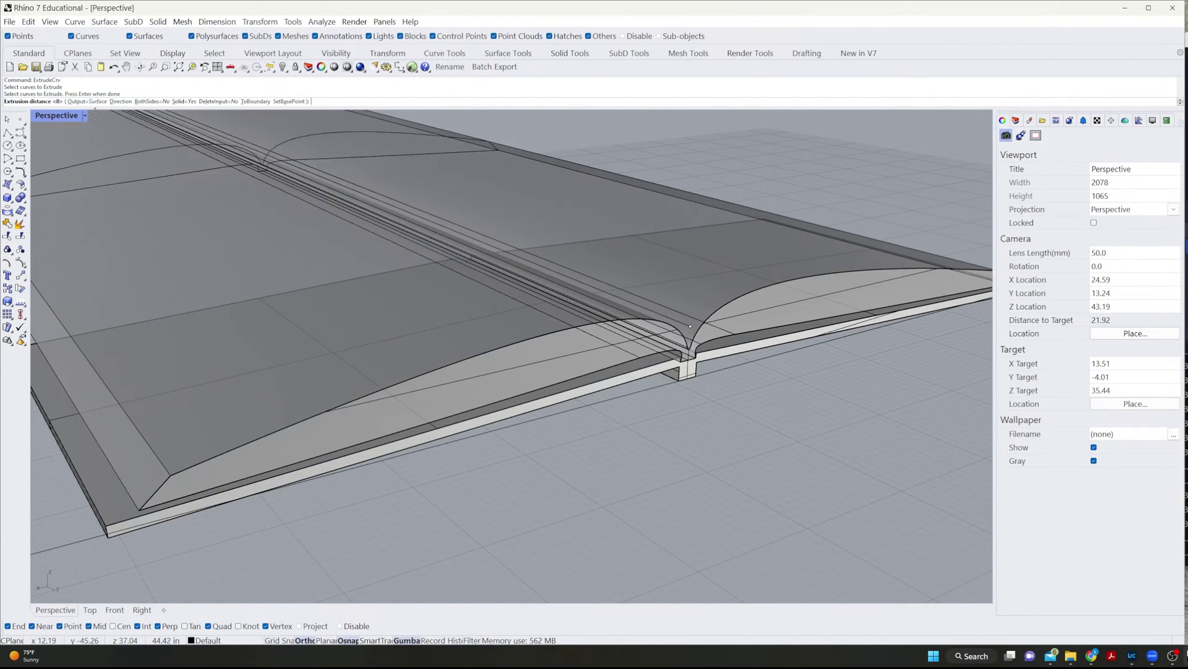
pyautogui.click(192, 101)
pyautogui.write('8')
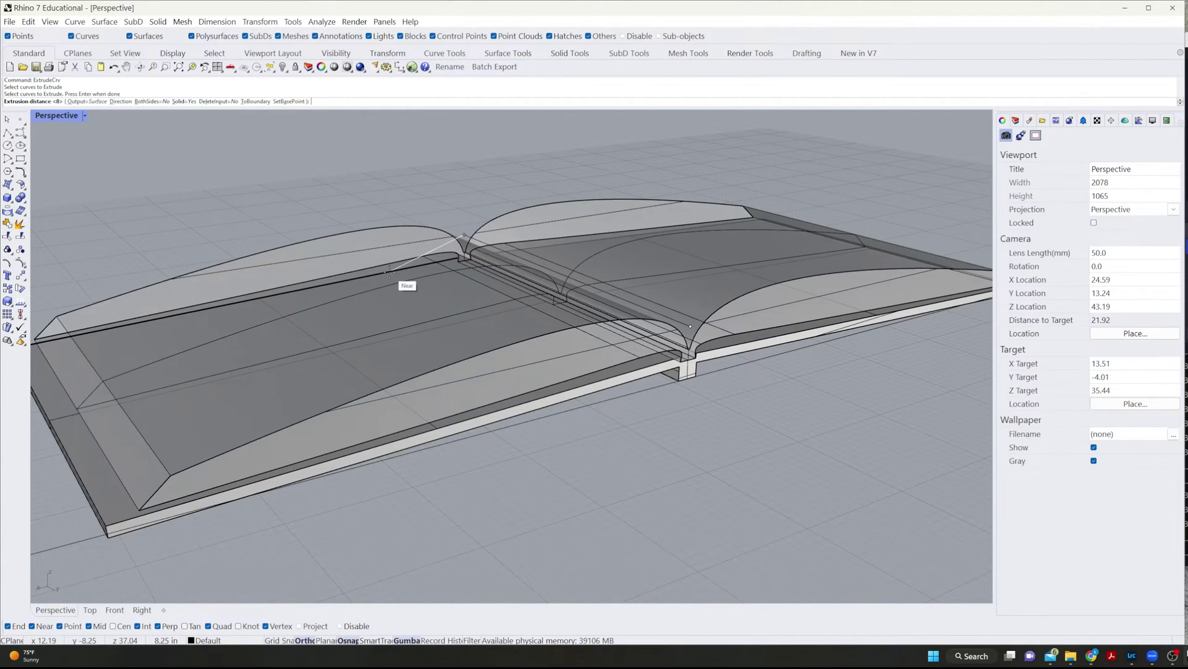
pyautogui.write('.25')
pyautogui.press('Return')
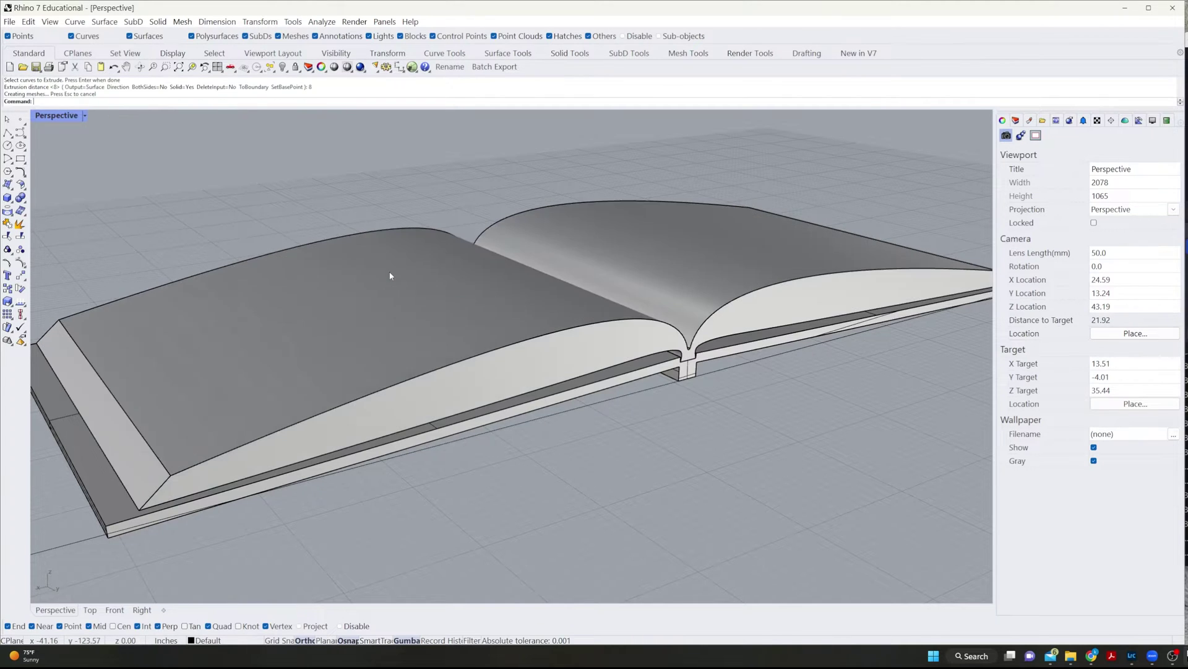
pyautogui.moveTo(342, 176); pyautogui.dragTo(296, 143, button='right')
pyautogui.scroll(5, 671, 313)
pyautogui.scroll(-6, 501, 294)
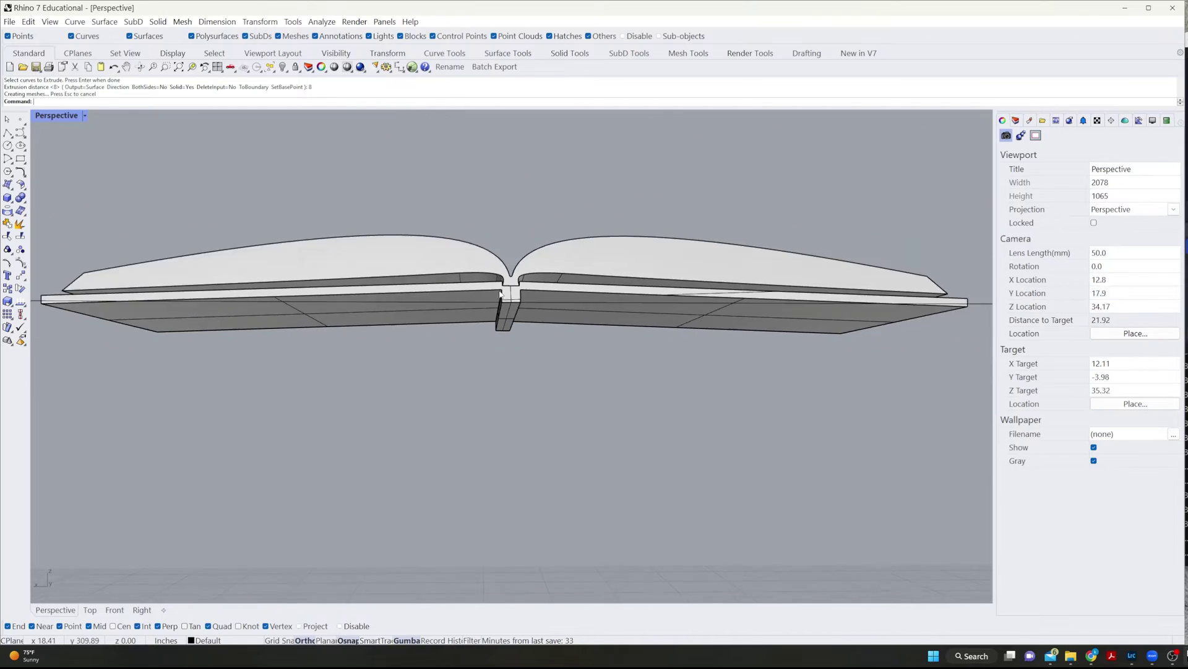
pyautogui.moveTo(500, 293); pyautogui.dragTo(468, 261, button='right')
pyautogui.scroll(5, 491, 240)
pyautogui.scroll(8, 433, 296)
pyautogui.moveTo(432, 296); pyautogui.dragTo(427, 309, button='right')
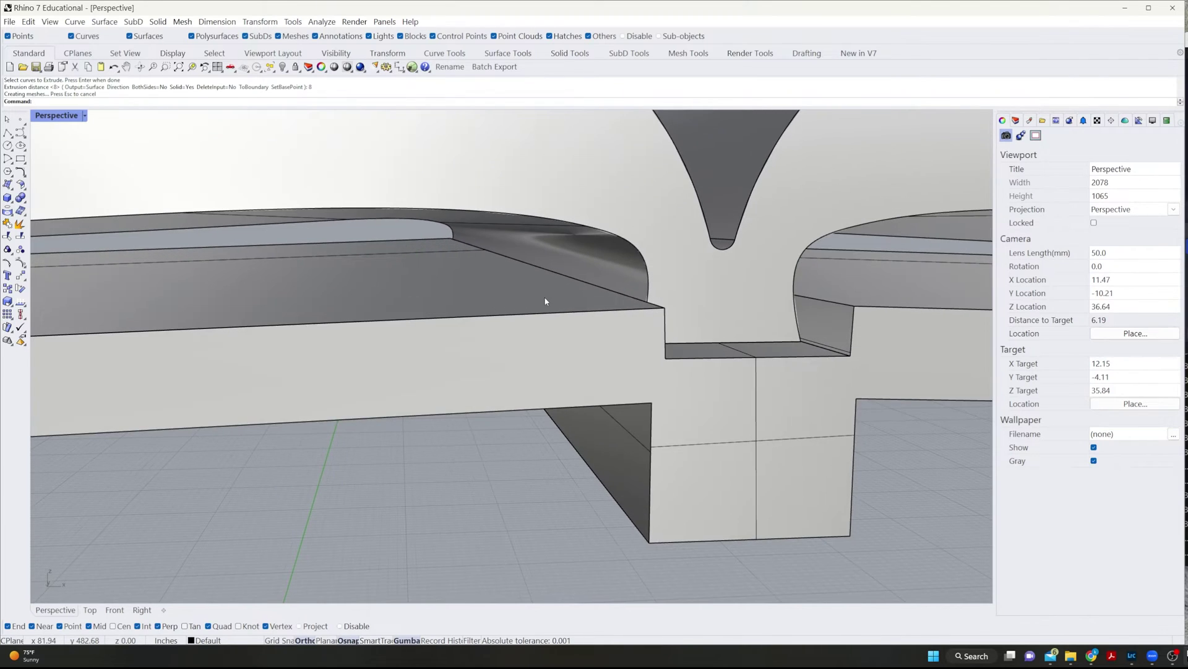
# - Undo the solid page extrusion and switch to the Front view
pyautogui.hotkey('ctrl', 'z')
pyautogui.moveTo(595, 303); pyautogui.dragTo(323, 270, button='right')
pyautogui.scroll(-12, 361, 345)
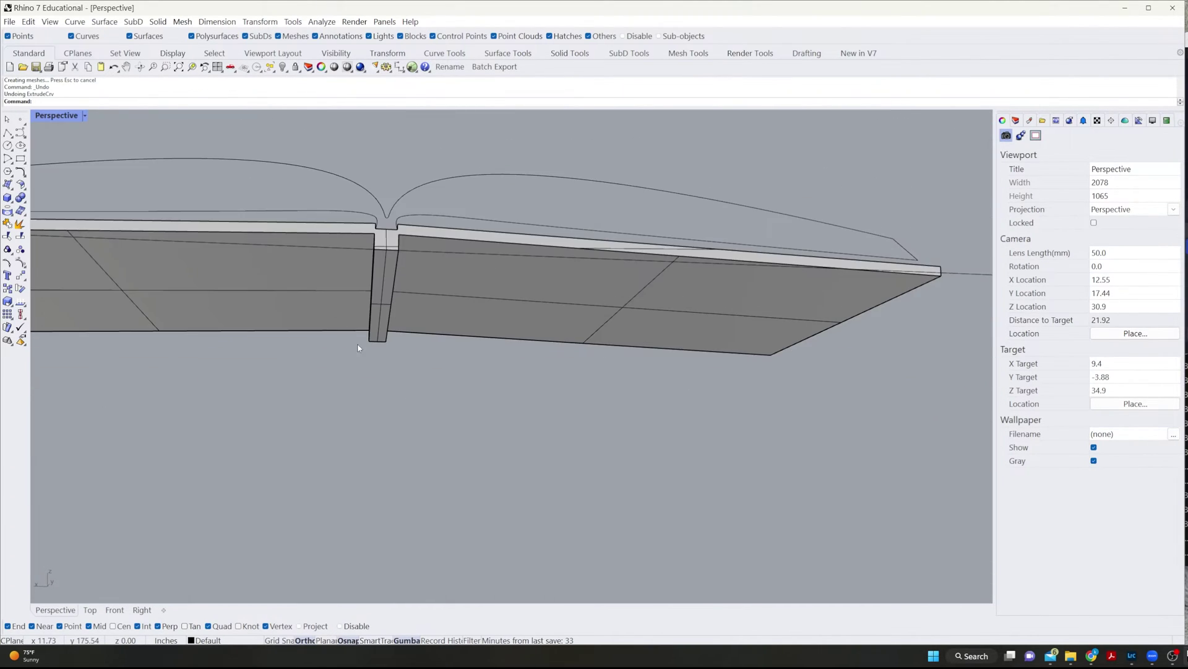
pyautogui.moveTo(361, 345); pyautogui.dragTo(354, 362, button='right')
pyautogui.scroll(8, 346, 365)
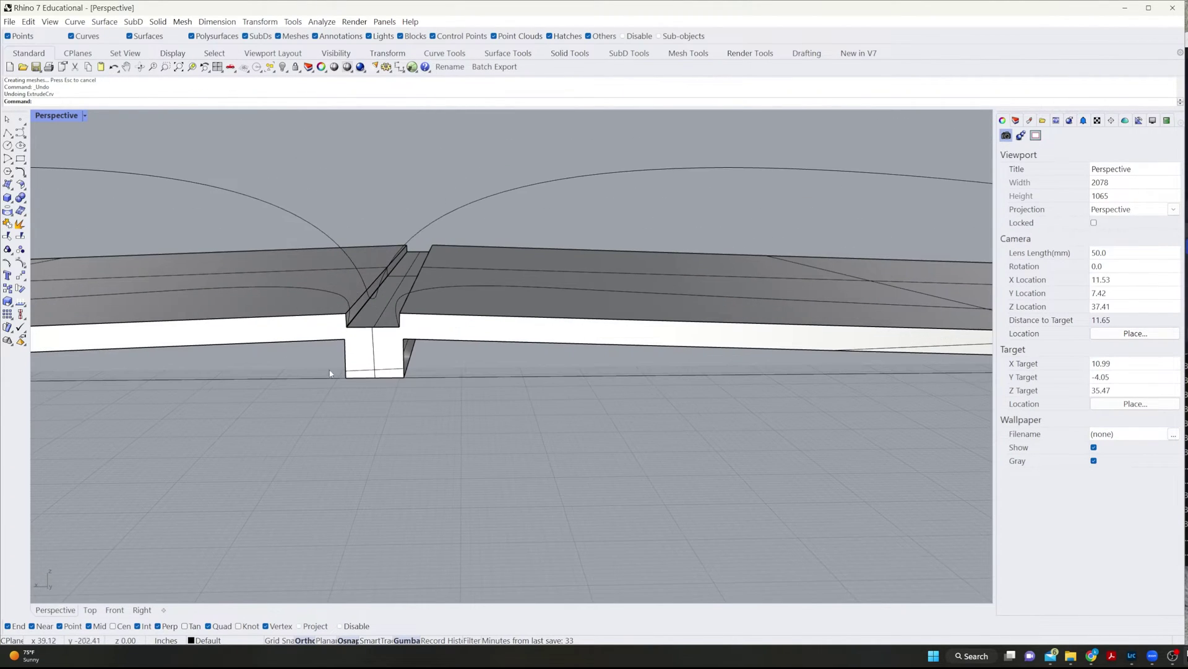
pyautogui.click(115, 610)
pyautogui.scroll(4, 586, 470)
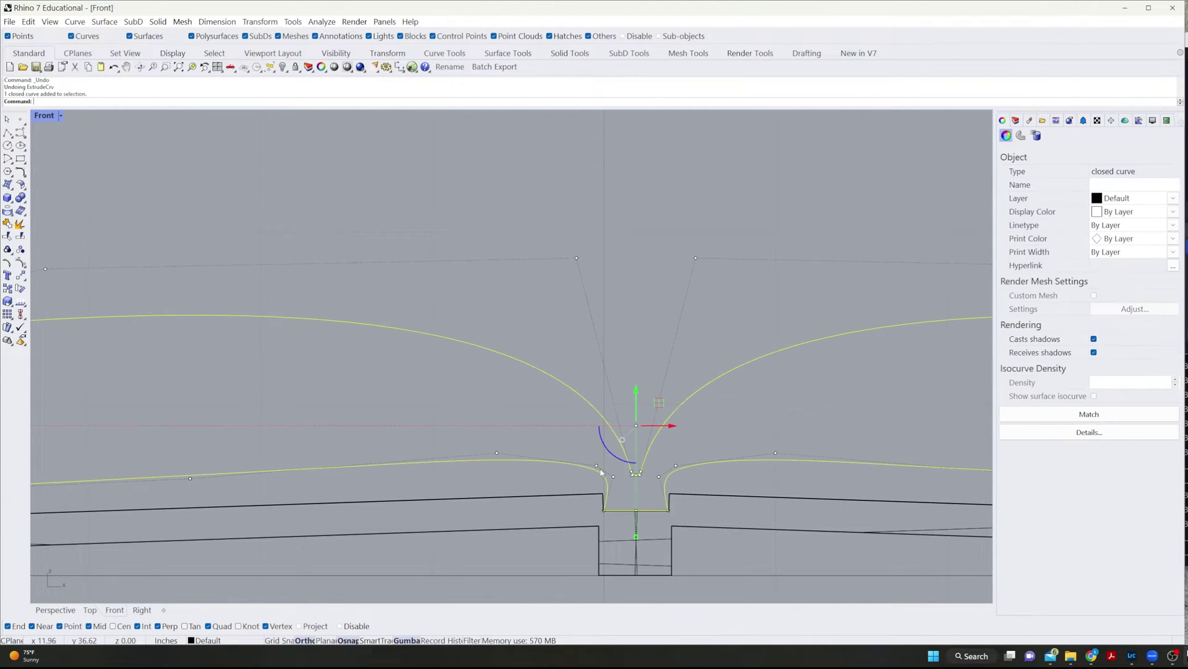
# - Select four control points on the page curve and lower them slightly
pyautogui.click(659, 477)
pyautogui.keyDown('shift'); pyautogui.click(674, 470); pyautogui.keyUp('shift')
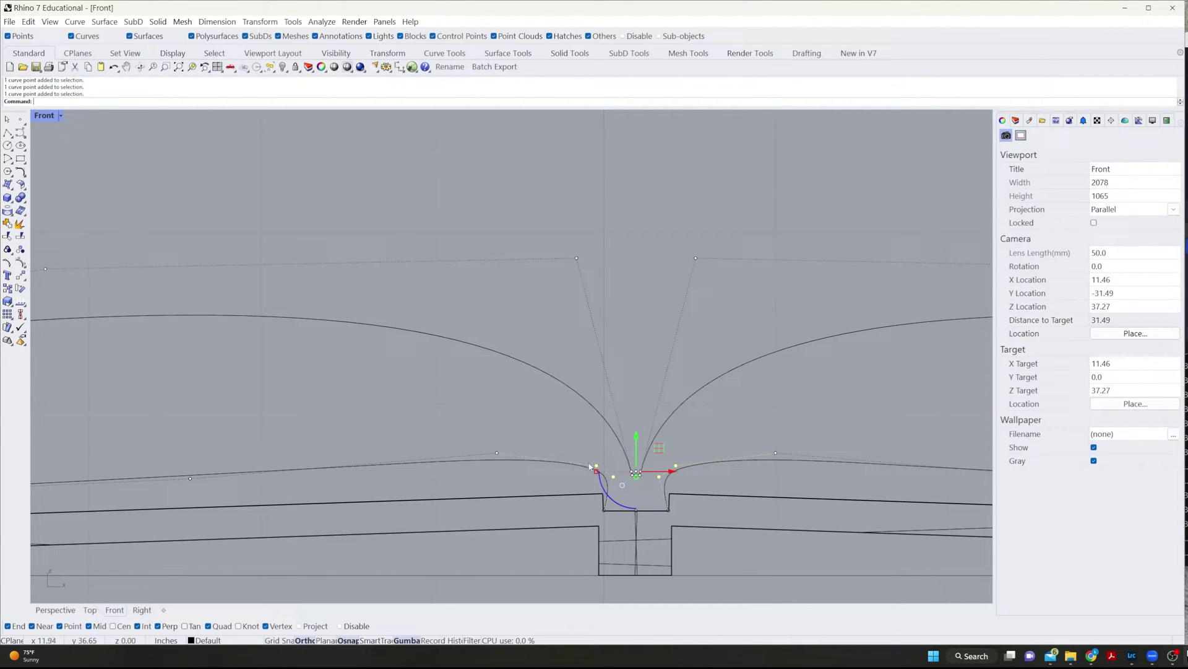
pyautogui.keyDown('shift'); pyautogui.click(495, 454); pyautogui.keyUp('shift')
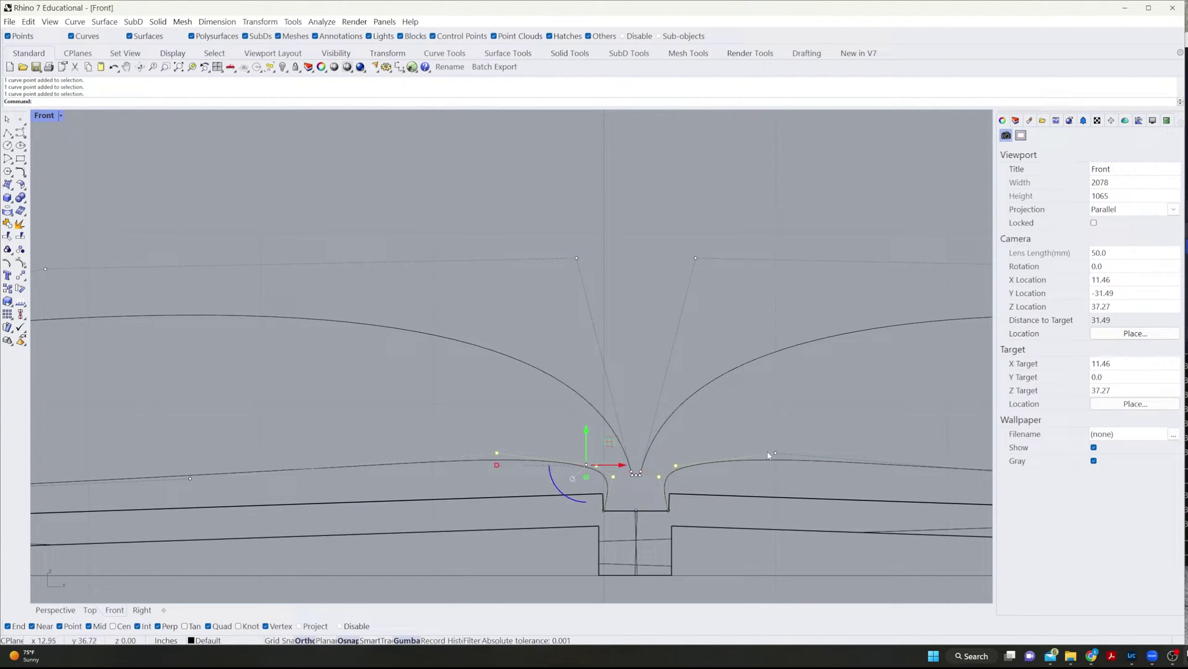
pyautogui.scroll(-5, 776, 459)
pyautogui.scroll(4, 853, 478)
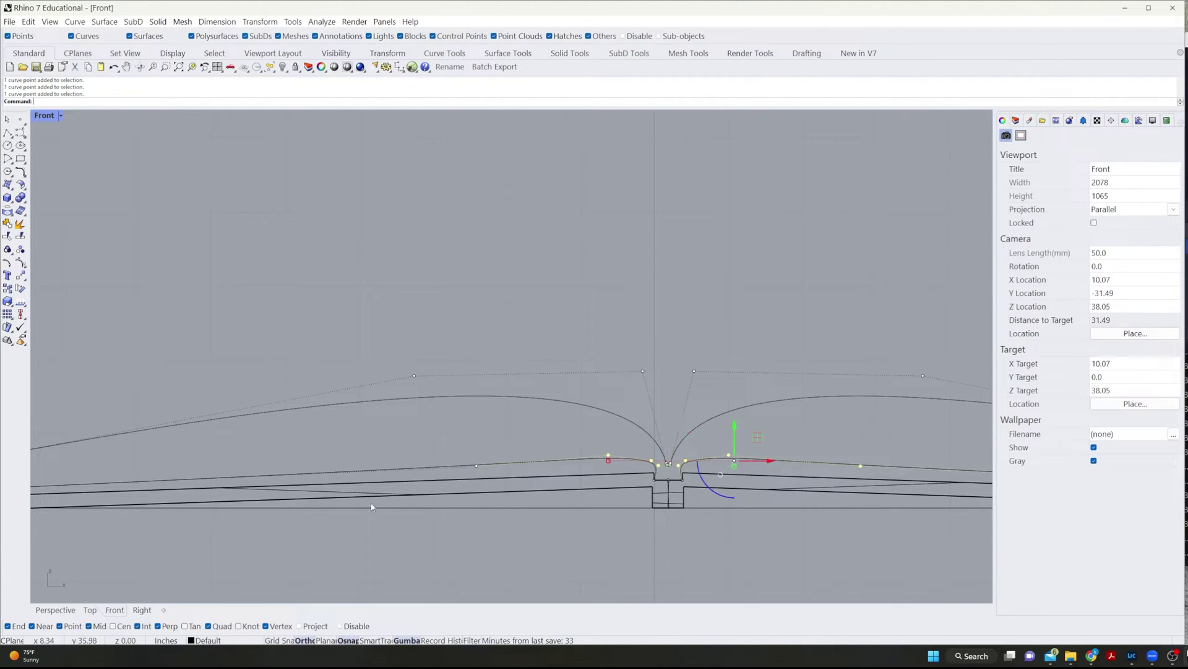
pyautogui.scroll(-2, 367, 472)
pyautogui.scroll(3, 372, 470)
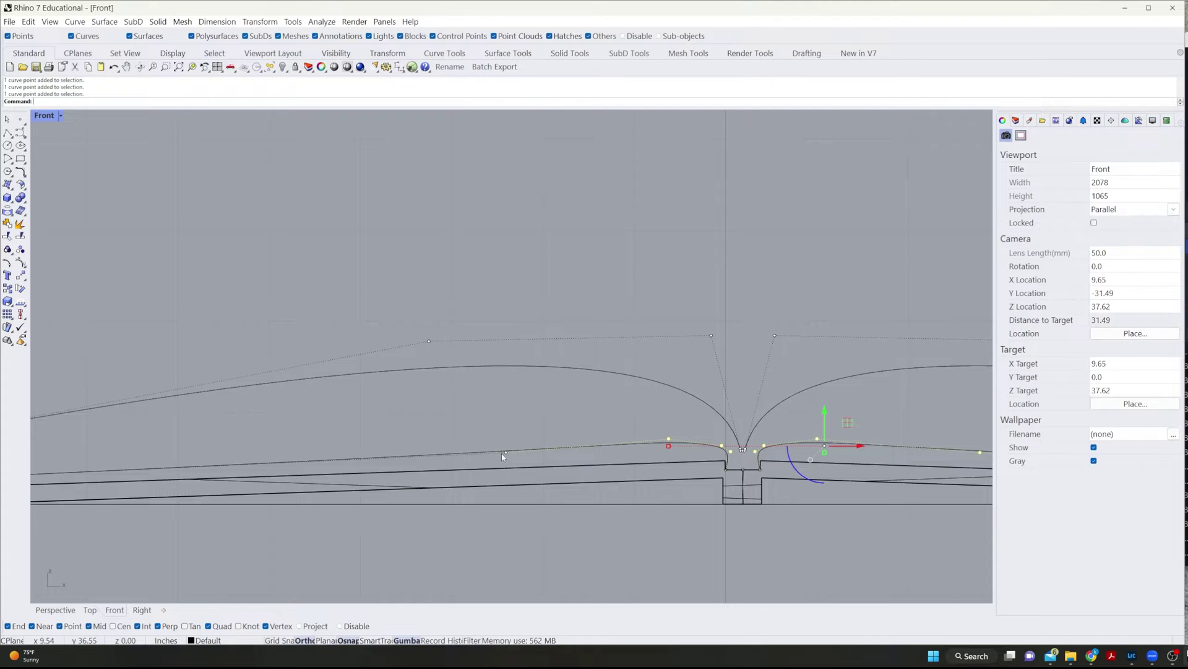
pyautogui.keyDown('shift'); pyautogui.click(507, 452); pyautogui.keyUp('shift')
pyautogui.moveTo(714, 568); pyautogui.dragTo(543, 559, button='right')
pyautogui.moveTo(570, 404); pyautogui.dragTo(684, 450)
# - Select a control point at the right end of the page outline
pyautogui.scroll(10, 585, 449)
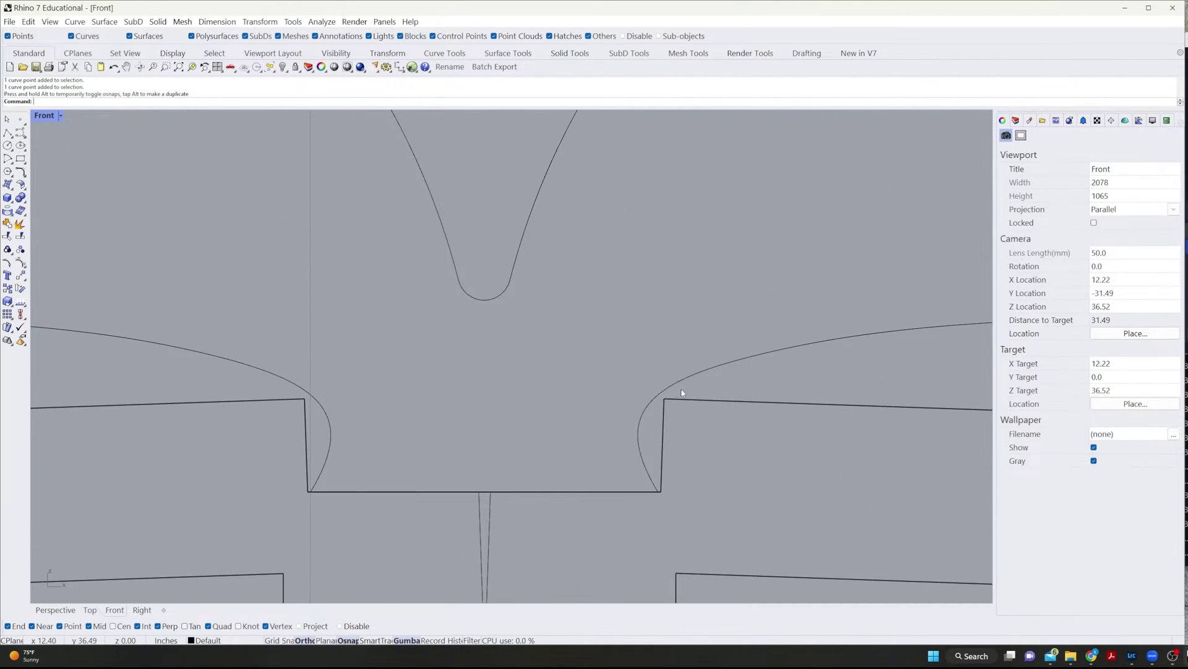
pyautogui.scroll(-10, 423, 427)
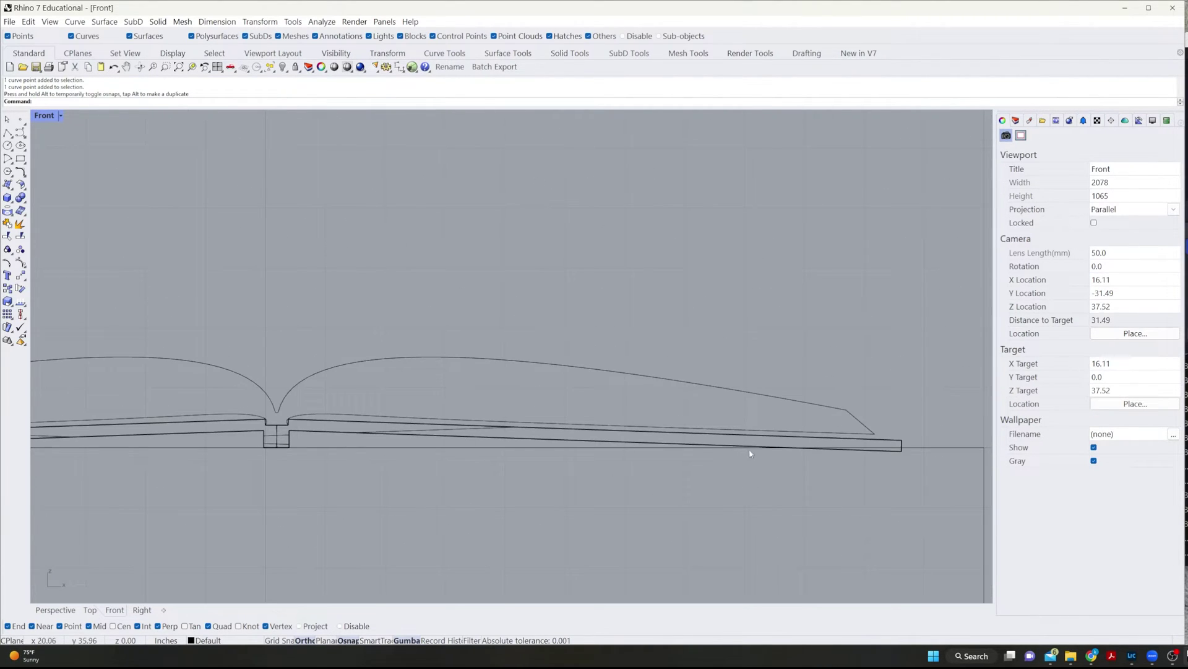
pyautogui.scroll(4, 882, 437)
pyautogui.click(856, 435)
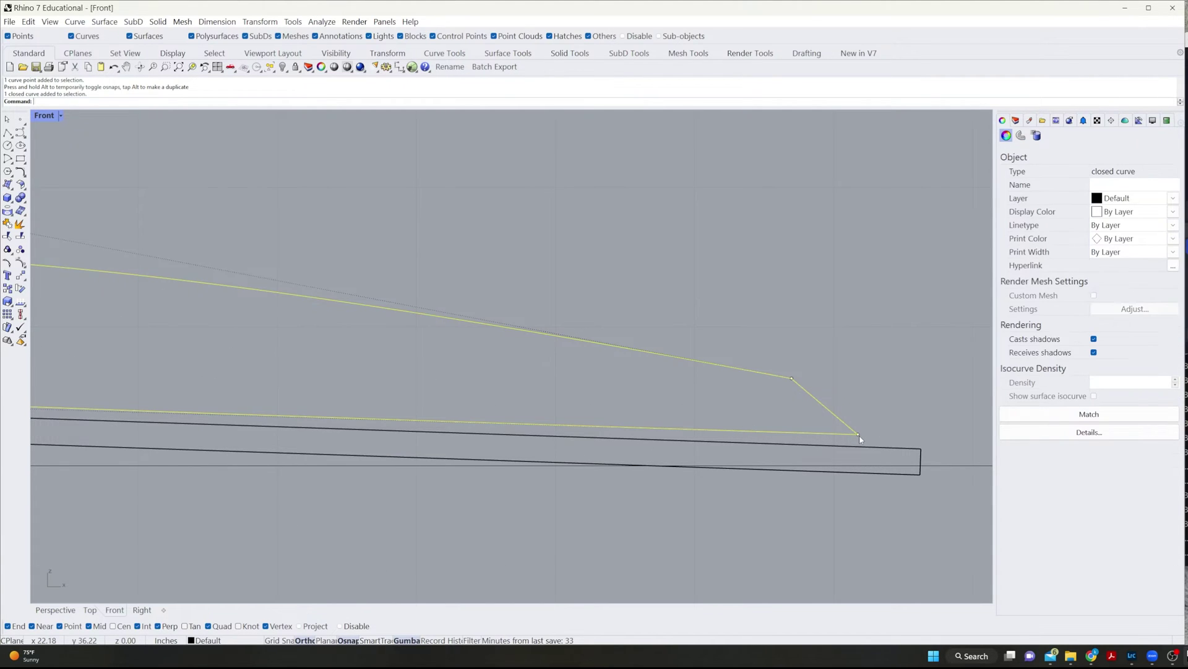
pyautogui.click(859, 435)
pyautogui.scroll(-15, 624, 440)
pyautogui.moveTo(340, 465); pyautogui.dragTo(437, 438, button='right')
pyautogui.scroll(6, 438, 438)
pyautogui.scroll(6, 587, 376)
pyautogui.scroll(2, 655, 359)
# - Add a second control point and raise both so the pages arch up from the spine
pyautogui.keyDown('shift'); pyautogui.click(606, 378); pyautogui.keyUp('shift')
pyautogui.scroll(-7, 605, 378)
pyautogui.scroll(-5, 662, 411)
pyautogui.scroll(5, 889, 396)
pyautogui.scroll(4, 668, 447)
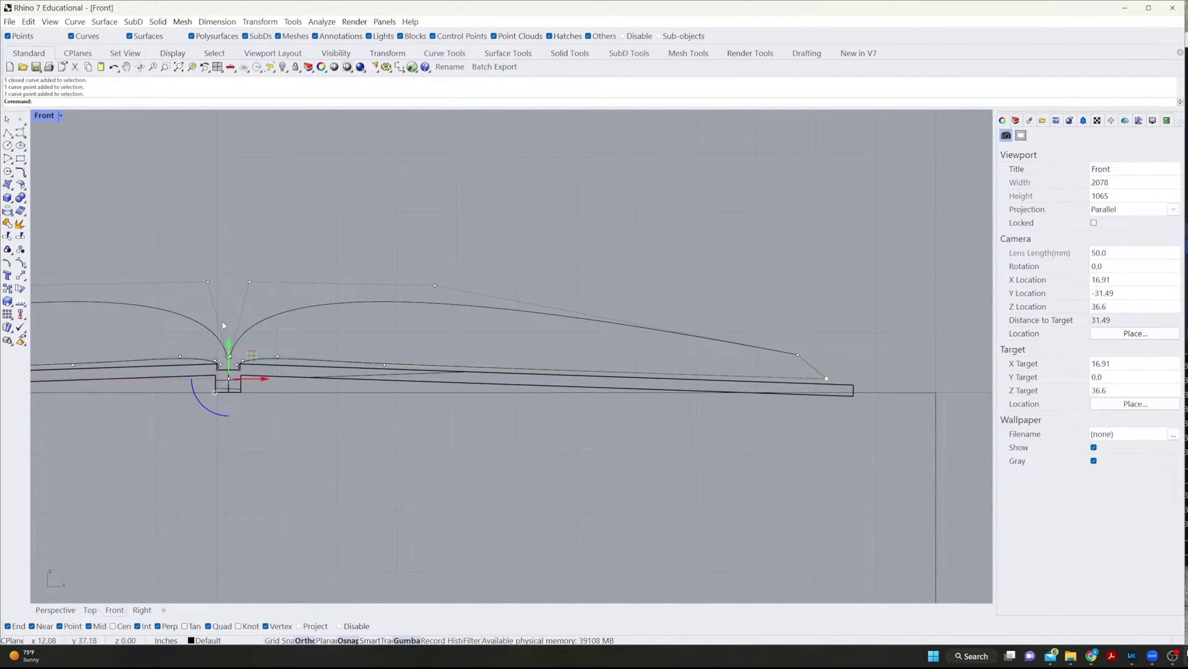
pyautogui.moveTo(228, 341); pyautogui.dragTo(441, 383)
pyautogui.scroll(-5, 307, 381)
pyautogui.scroll(5, 175, 384)
pyautogui.moveTo(174, 384); pyautogui.dragTo(482, 404, button='right')
pyautogui.scroll(8, 212, 392)
pyautogui.scroll(-18, 234, 385)
pyautogui.scroll(9, 473, 372)
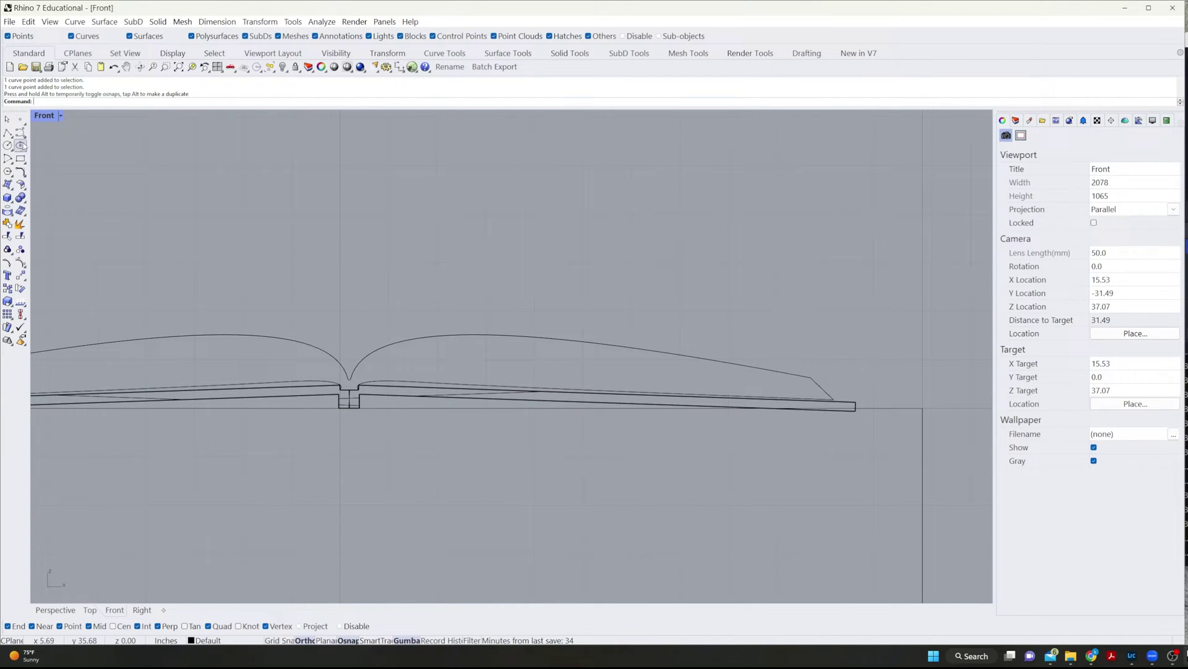
# - In Perspective, extrude the closed page outline 8 units with the ex command
pyautogui.click(57, 611)
pyautogui.moveTo(273, 470); pyautogui.dragTo(220, 517, button='right')
pyautogui.scroll(-6, 208, 489)
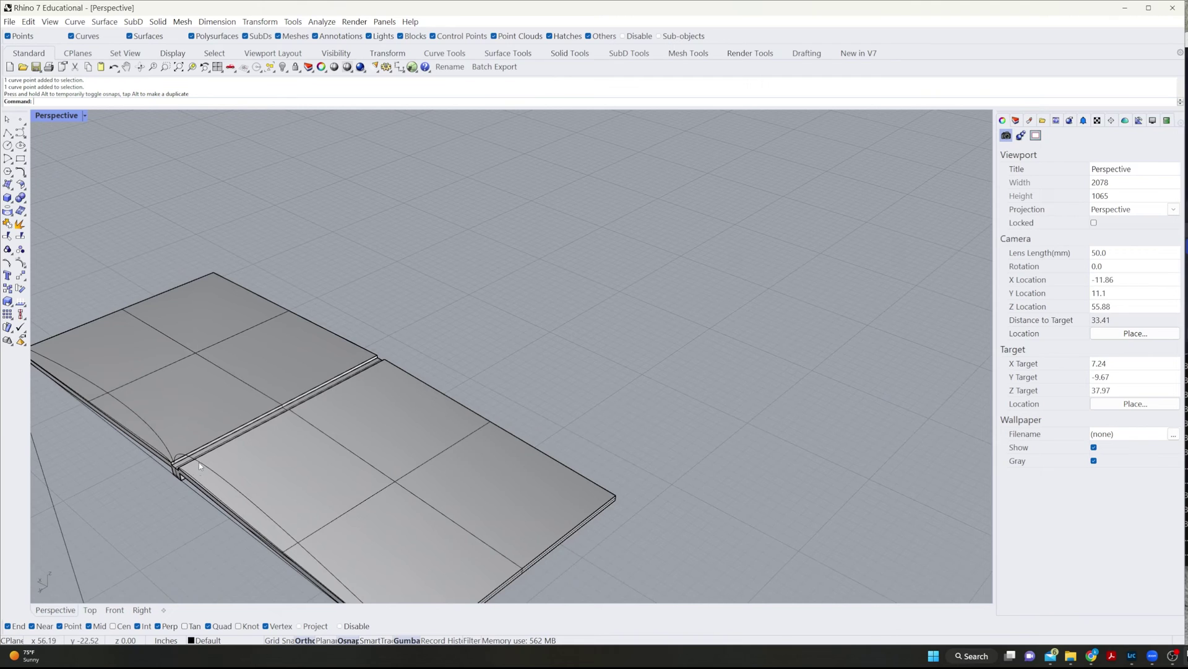
pyautogui.click(199, 462)
pyautogui.click(235, 489)
pyautogui.write('ex')
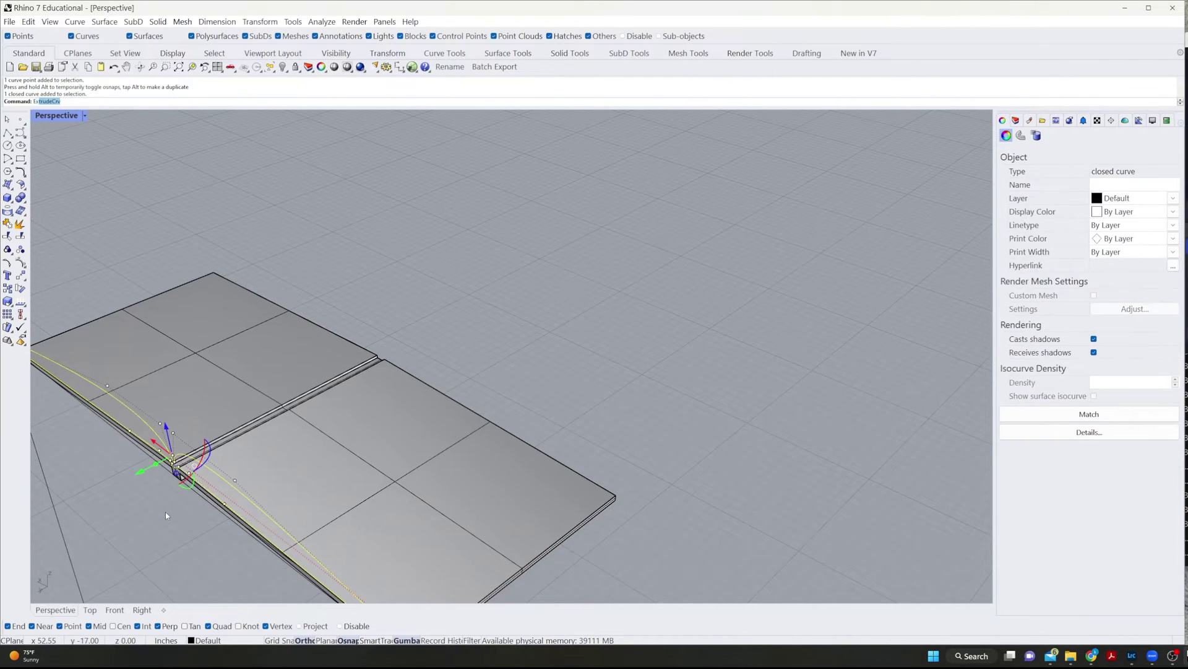
pyautogui.press('Return')
pyautogui.write('8')
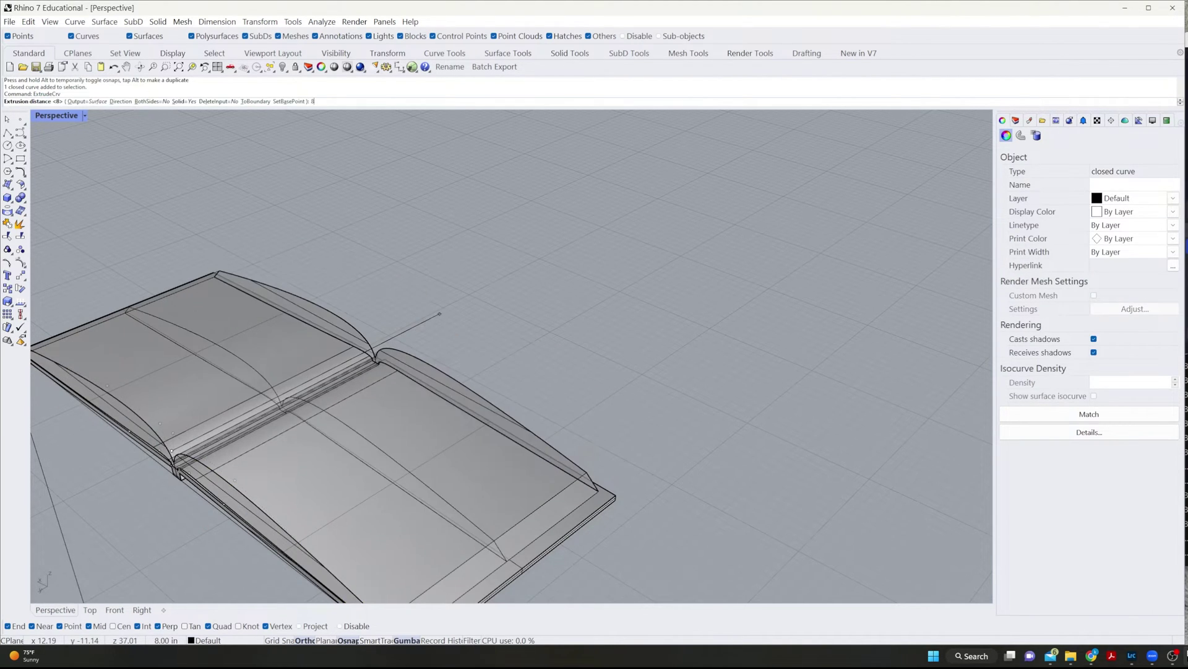
pyautogui.press('Return')
# - Move the pages extrusion -1/8 along Y with the gumball
pyautogui.click(556, 296)
pyautogui.moveTo(556, 295)
pyautogui.mouseDown(button='right')
pyautogui.moveTo(632, 296)
pyautogui.moveTo(684, 279)
pyautogui.moveTo(836, 286)
pyautogui.moveTo(851, 383)
pyautogui.mouseUp(button='right')
pyautogui.keyDown('shift'); pyautogui.moveTo(644, 124); pyautogui.dragTo(708, 272, button='right'); pyautogui.keyUp('shift')
pyautogui.scroll(2, 711, 276)
pyautogui.moveTo(811, 352); pyautogui.dragTo(491, 145, button='right')
pyautogui.scroll(5, 616, 413)
pyautogui.click(430, 318)
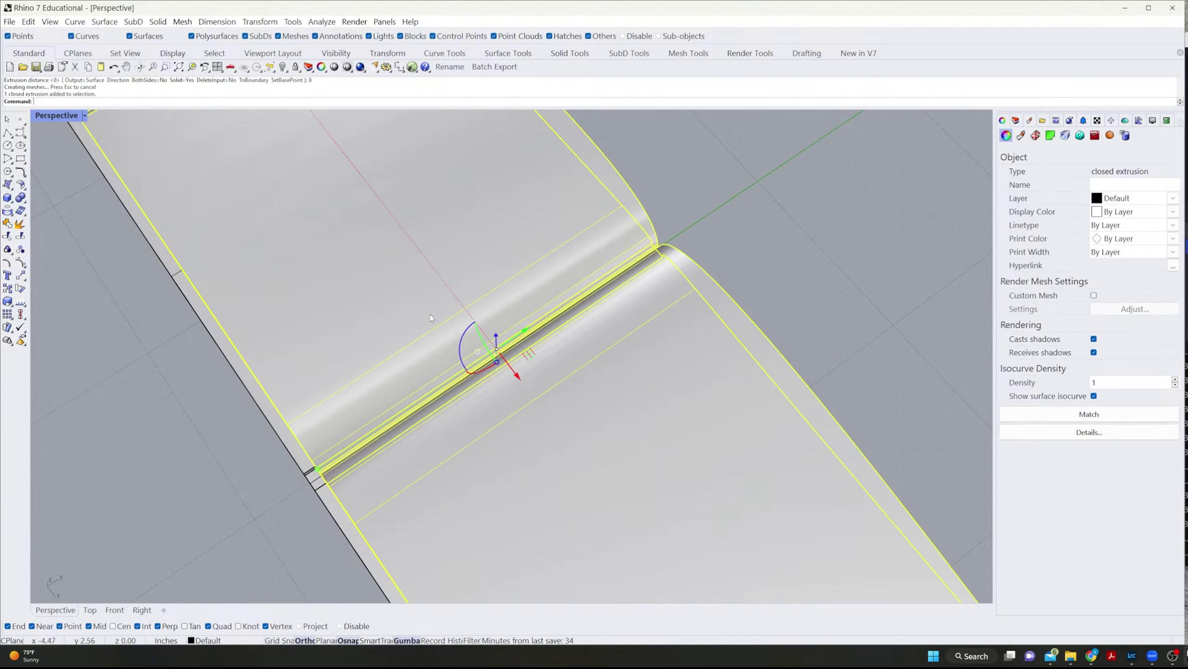
pyautogui.click(525, 331)
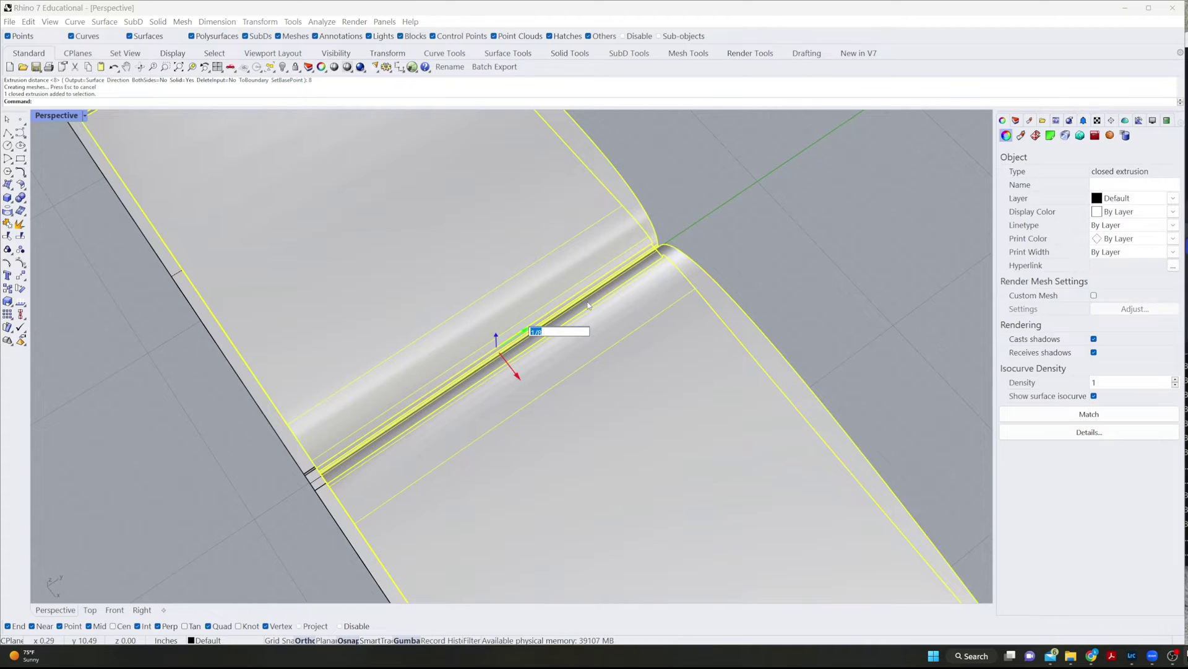
pyautogui.write('-1/8')
pyautogui.press('Return')
# - Orbit around the finished open book to inspect it from several sides
pyautogui.click(867, 187)
pyautogui.moveTo(867, 187); pyautogui.dragTo(801, 210, button='right')
pyautogui.scroll(-12, 820, 317)
pyautogui.moveTo(821, 390); pyautogui.dragTo(726, 425, button='right')
pyautogui.scroll(-8, 771, 473)
pyautogui.moveTo(771, 474); pyautogui.dragTo(478, 452, button='right')
pyautogui.scroll(6, 193, 224)
pyautogui.moveTo(193, 225); pyautogui.dragTo(535, 373, button='right')
pyautogui.scroll(-10, 569, 294)
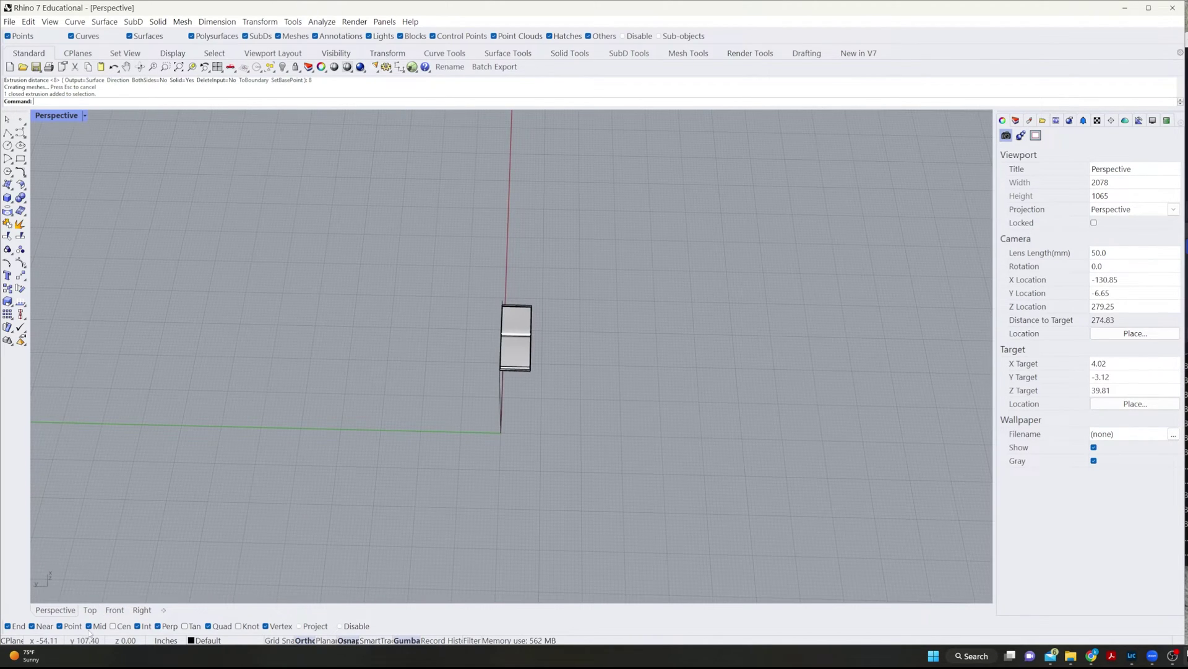
# - In Top view, window-select all the book parts and move them up above the X axis
pyautogui.click(113, 612)
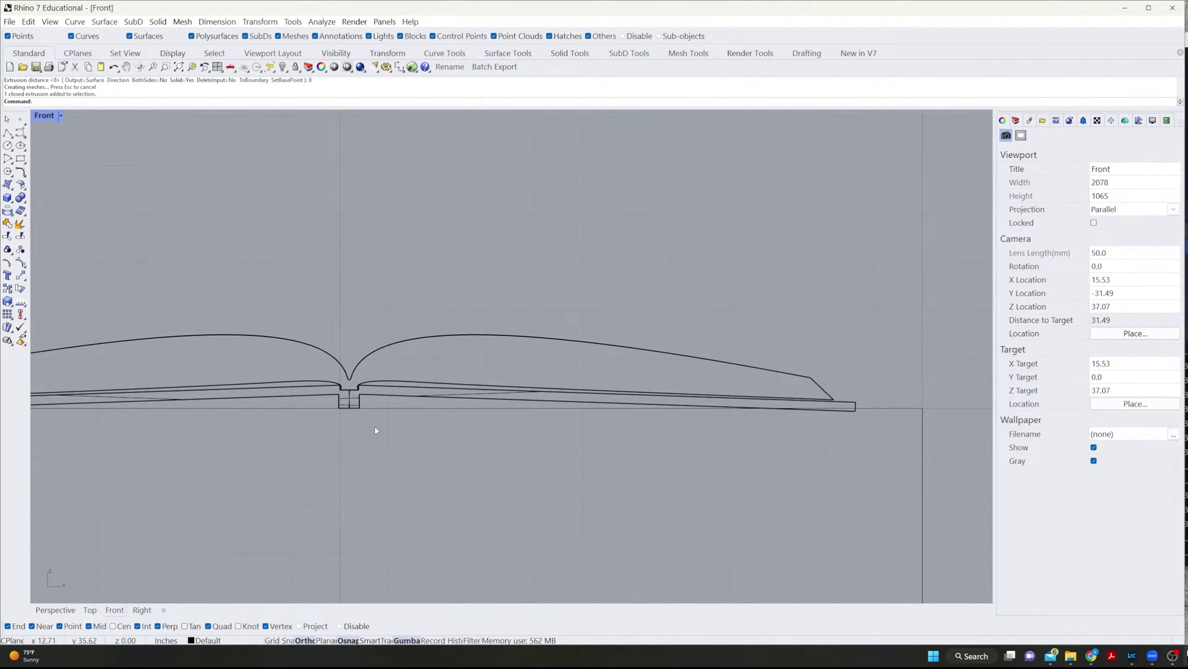
pyautogui.scroll(-5, 375, 429)
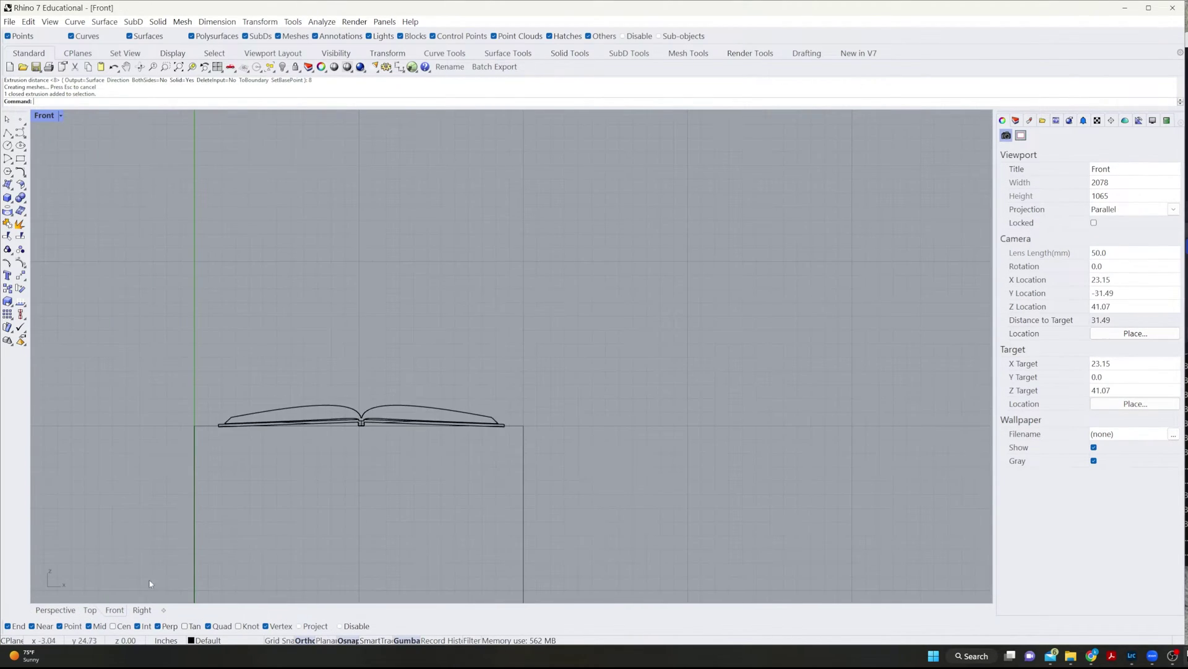
pyautogui.click(94, 611)
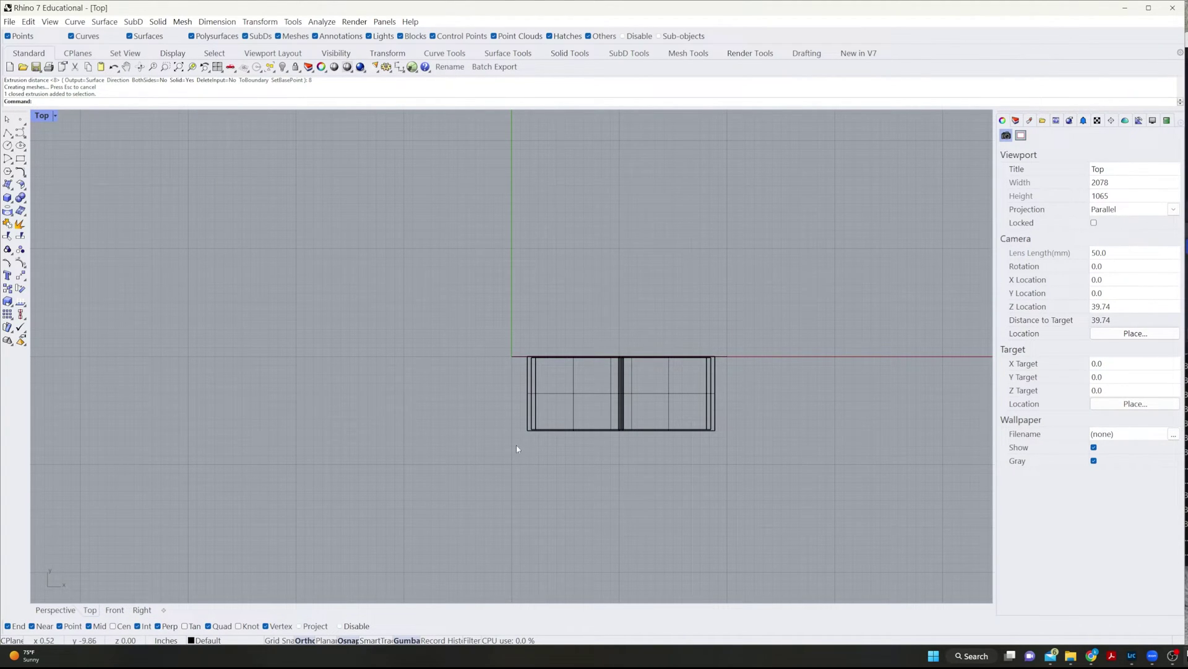
pyautogui.moveTo(520, 444); pyautogui.dragTo(722, 345)
pyautogui.scroll(3, 629, 379)
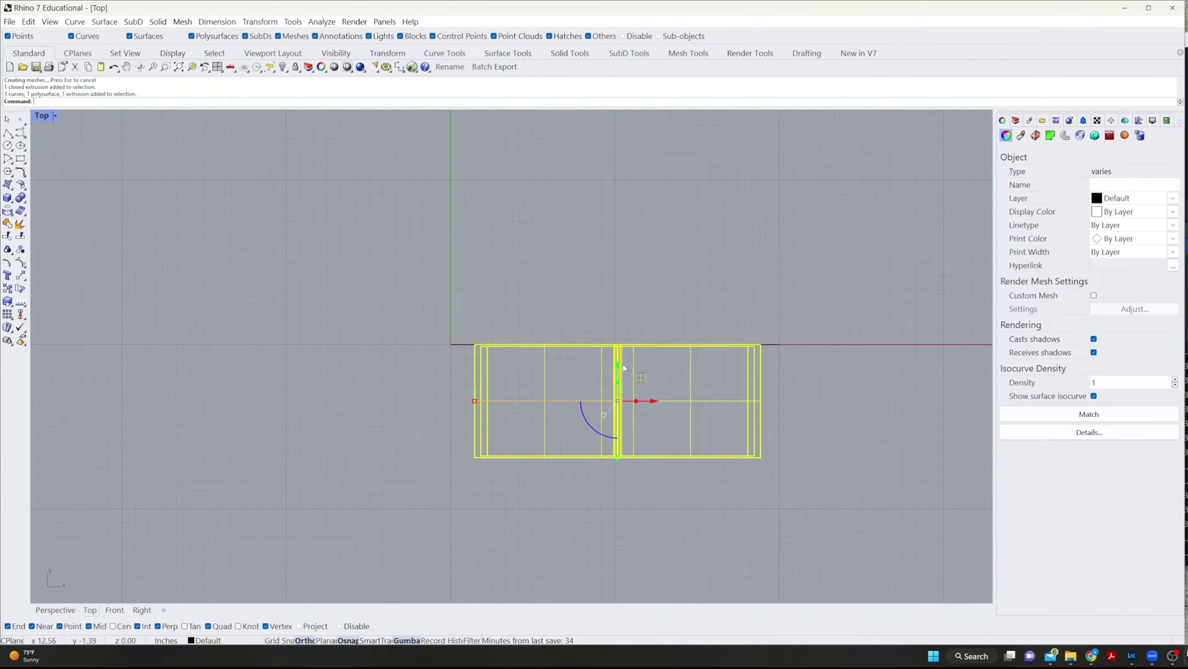
pyautogui.moveTo(617, 365); pyautogui.dragTo(663, 238)
pyautogui.click(416, 481)
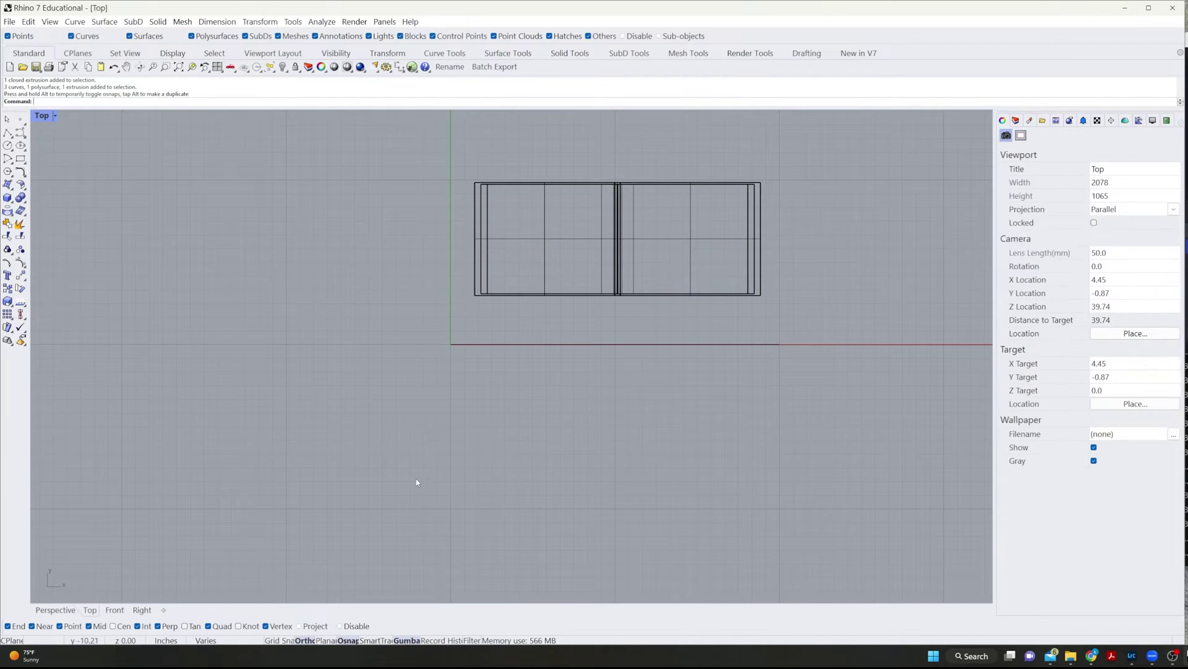
# - Extrude the base rectangle curve 24 units into the pedestal box
pyautogui.click(540, 347)
pyautogui.click(64, 611)
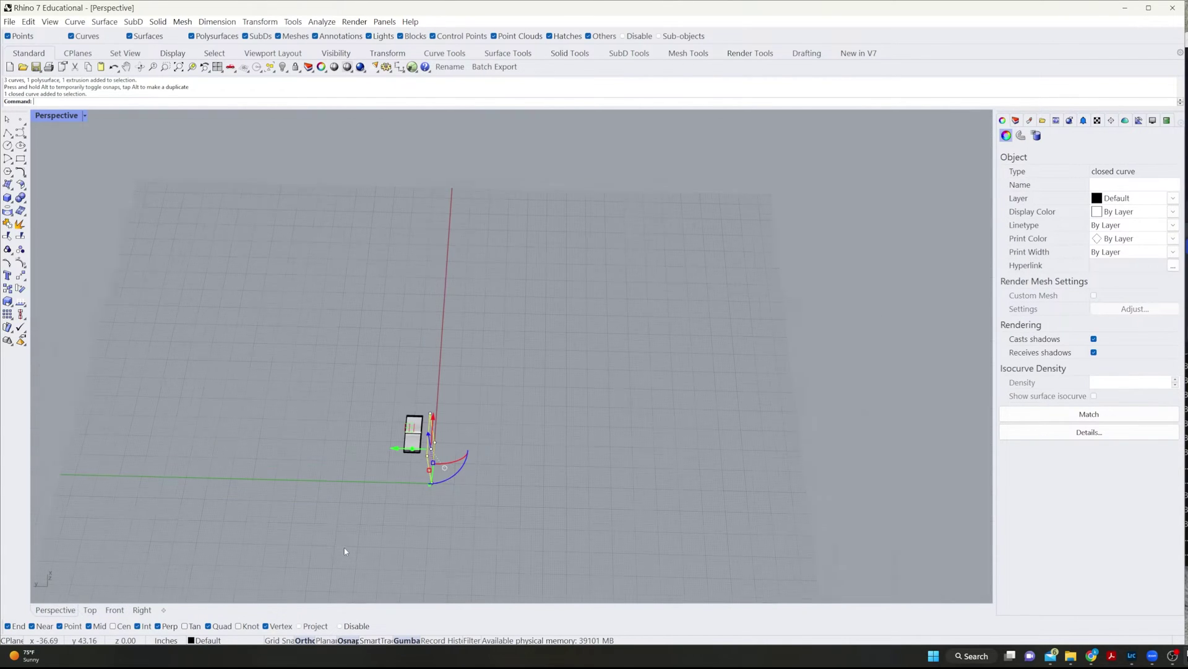
pyautogui.press('Return')
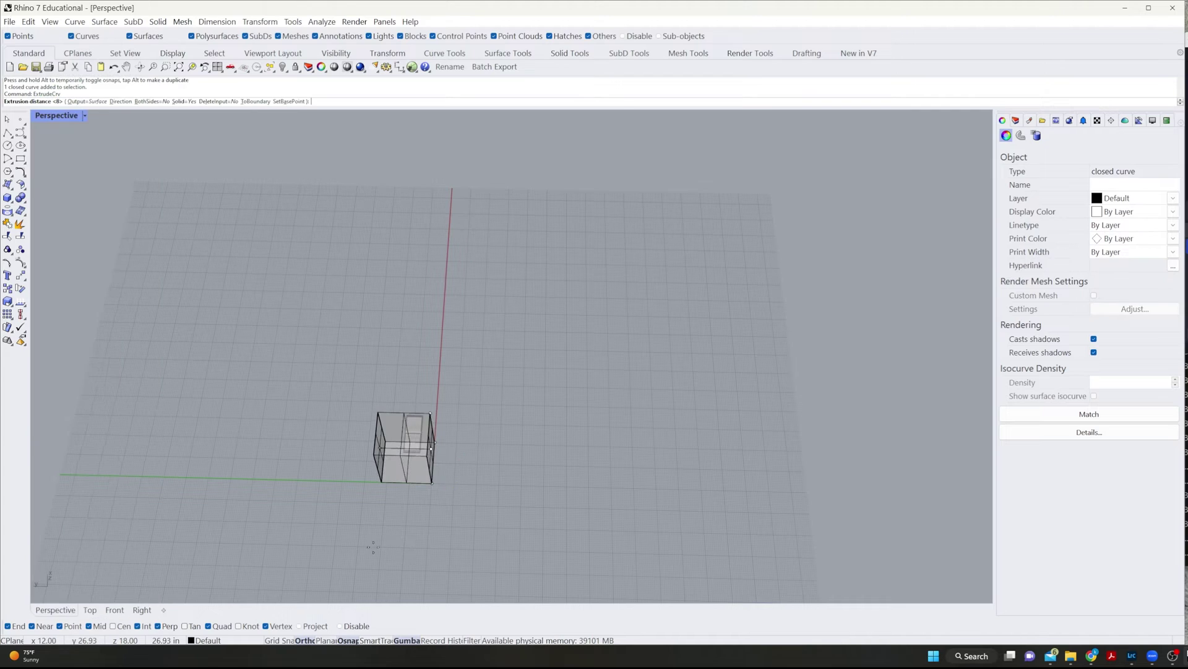
pyautogui.write('24')
pyautogui.press('Return')
pyautogui.click(373, 556)
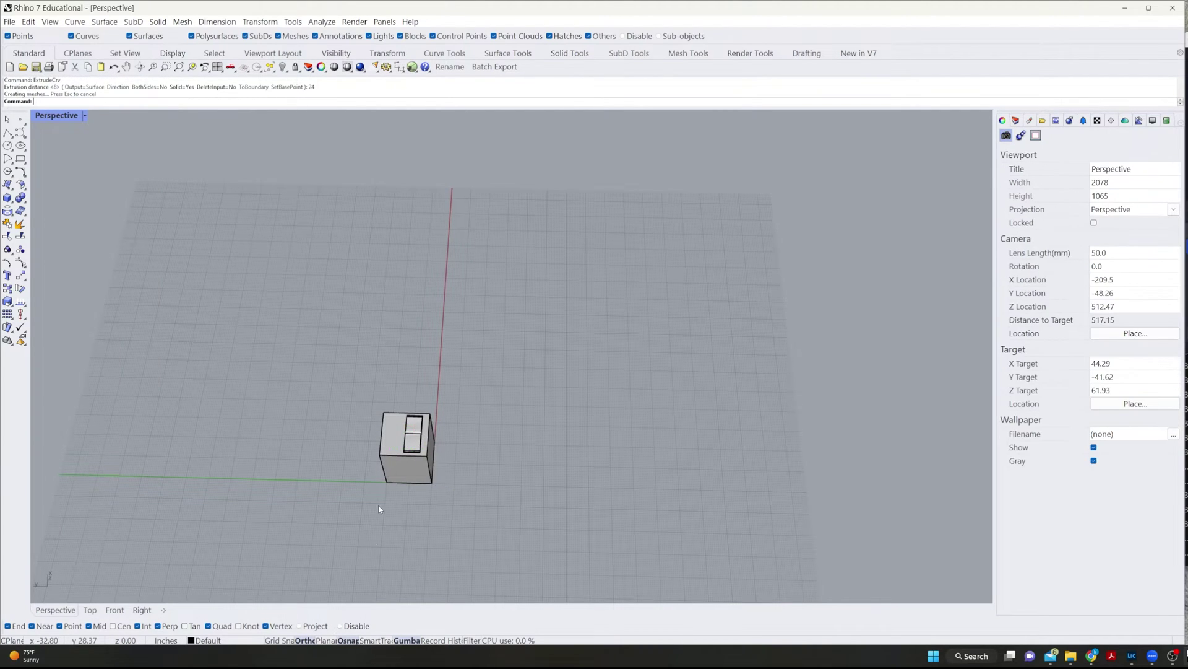
# - Move the whole book onto the middle of the pedestal box top
pyautogui.scroll(5, 378, 551)
pyautogui.moveTo(610, 543); pyautogui.dragTo(467, 523, button='right')
pyautogui.scroll(5, 426, 310)
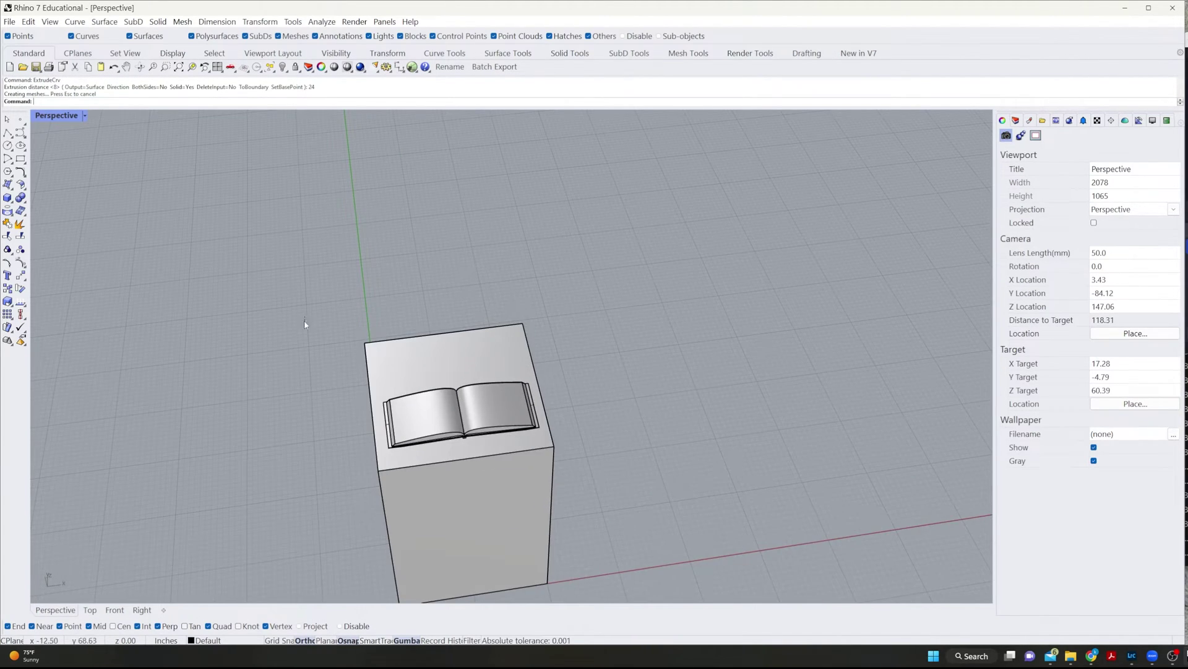
pyautogui.moveTo(304, 322); pyautogui.dragTo(523, 422)
pyautogui.moveTo(448, 409); pyautogui.dragTo(509, 298, button='right')
pyautogui.moveTo(502, 546); pyautogui.dragTo(481, 367, button='right')
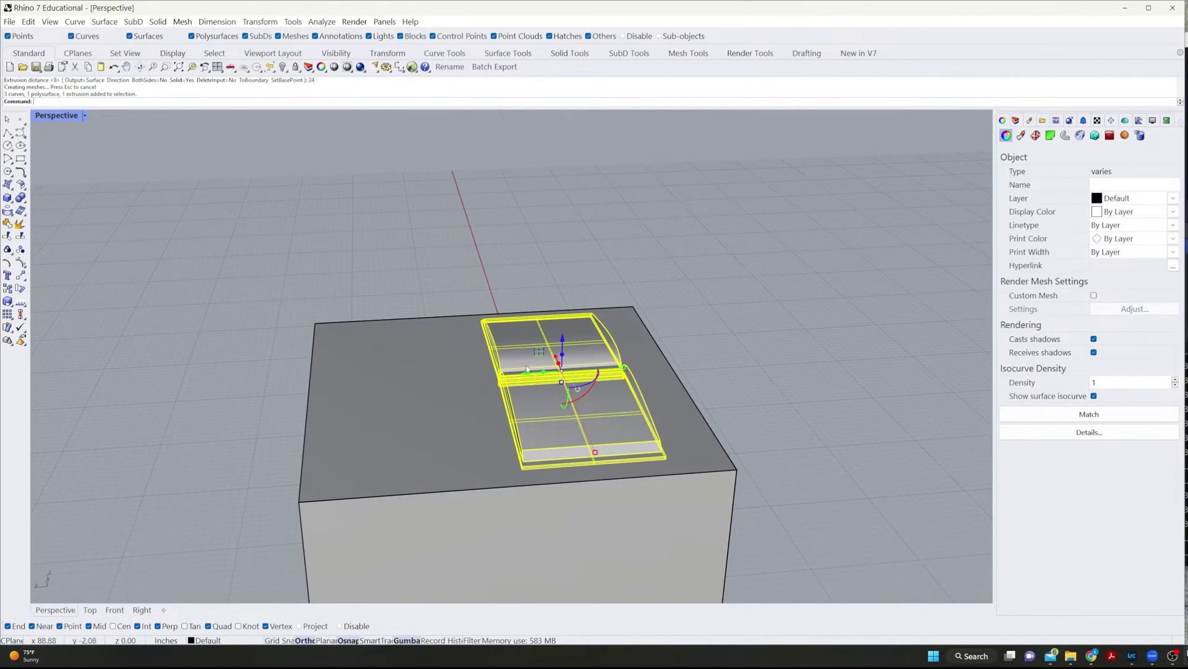
pyautogui.moveTo(527, 372); pyautogui.dragTo(462, 373)
# - Select the whole open book and move it up 2 units
pyautogui.click(723, 344)
pyautogui.moveTo(723, 345); pyautogui.dragTo(496, 316, button='right')
pyautogui.moveTo(336, 318); pyautogui.dragTo(806, 429)
pyautogui.click(555, 368)
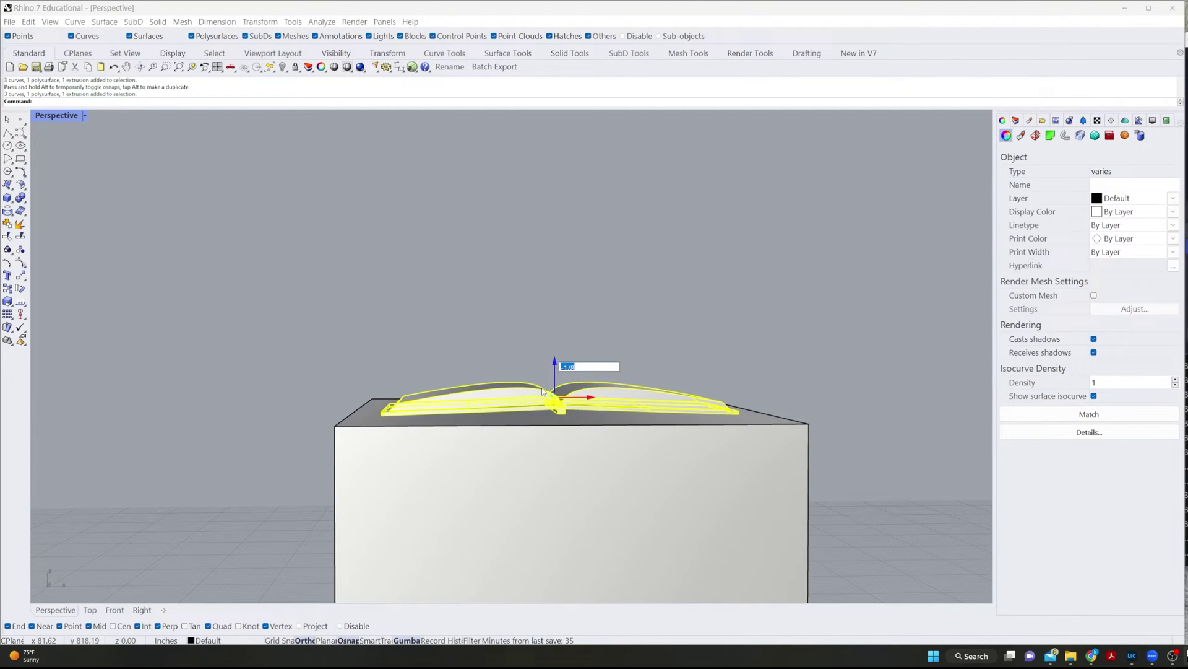
pyautogui.write('2')
pyautogui.press('Return')
pyautogui.press('Escape')
# - Raise the book a further 10 units above the pedestal
pyautogui.moveTo(570, 313); pyautogui.dragTo(637, 379, button='right')
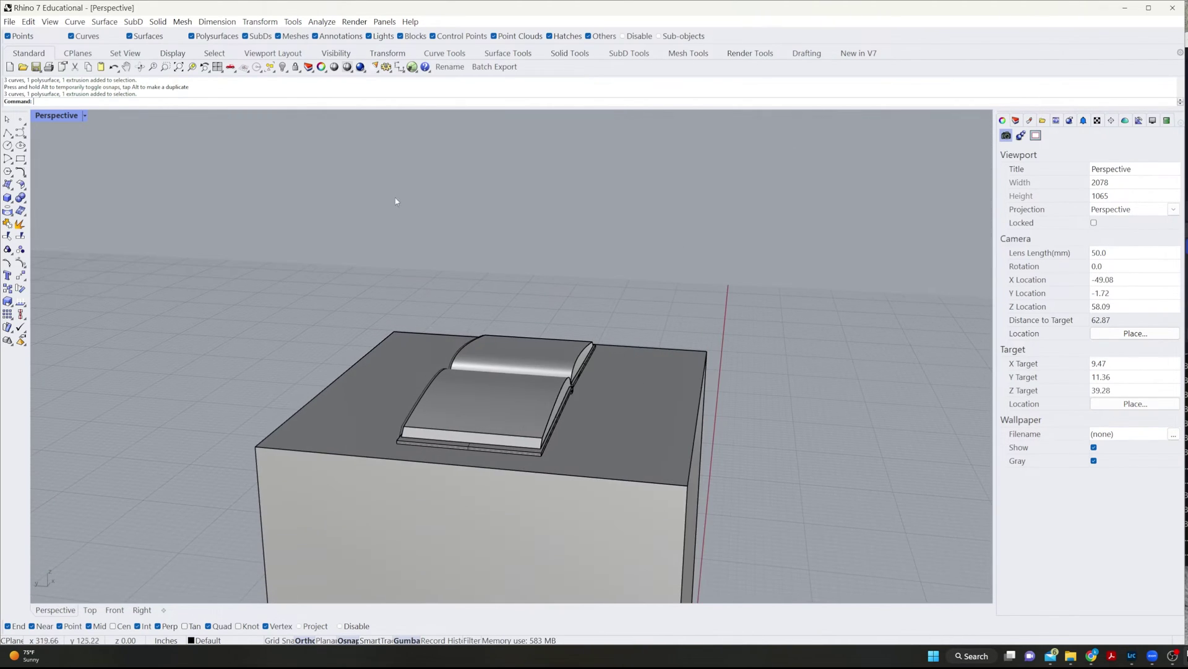
pyautogui.moveTo(393, 204); pyautogui.dragTo(772, 457)
pyautogui.moveTo(773, 456); pyautogui.dragTo(769, 426, button='right')
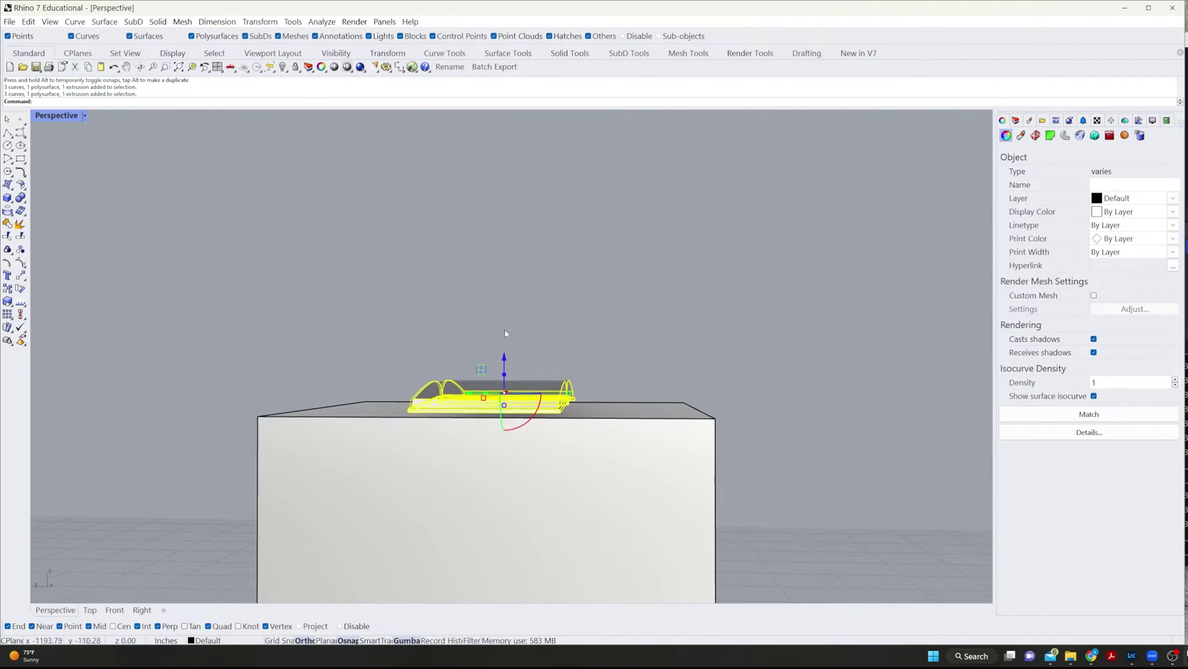
pyautogui.moveTo(505, 354); pyautogui.dragTo(504, 366)
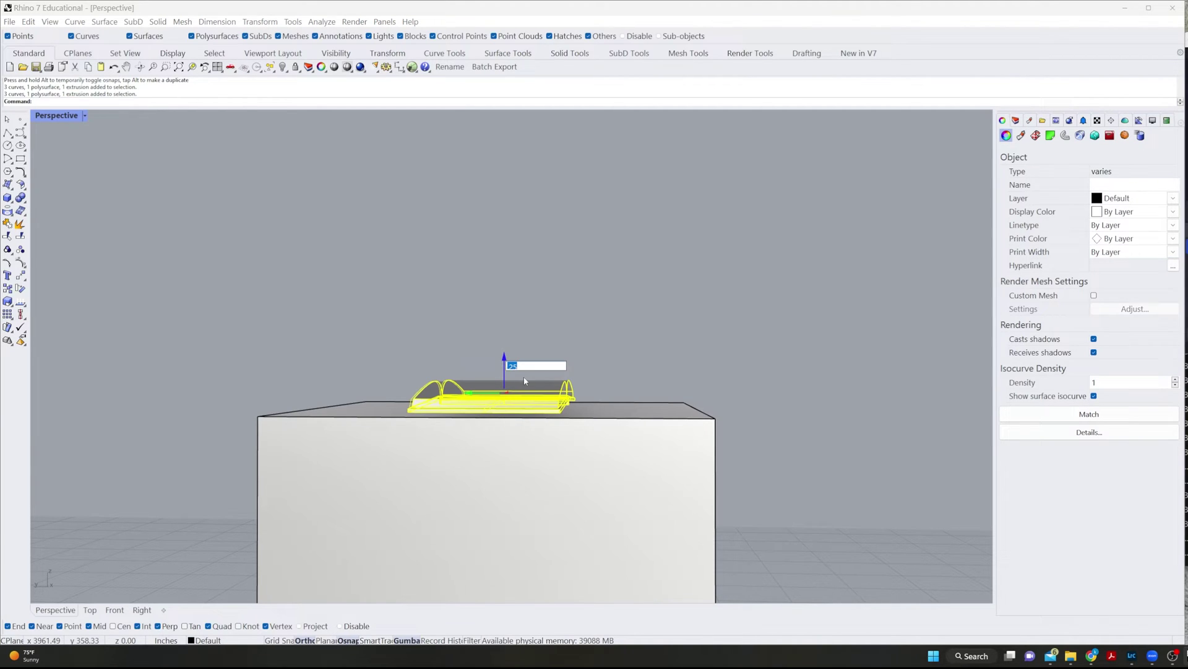
pyautogui.write('10')
pyautogui.press('Return')
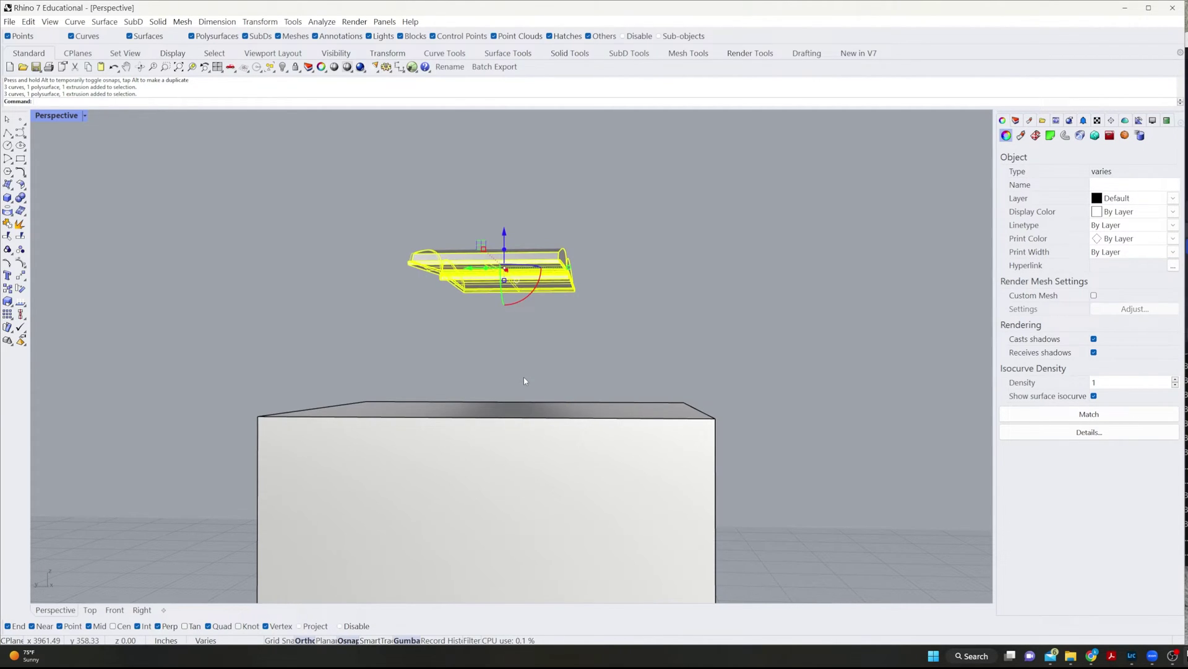
# - Tilt the raised book 60 degrees on the gumball's red rotation arc
pyautogui.moveTo(524, 377); pyautogui.dragTo(548, 382, button='right')
pyautogui.click(526, 280)
pyautogui.write('60')
pyautogui.press('Return')
pyautogui.click(650, 249)
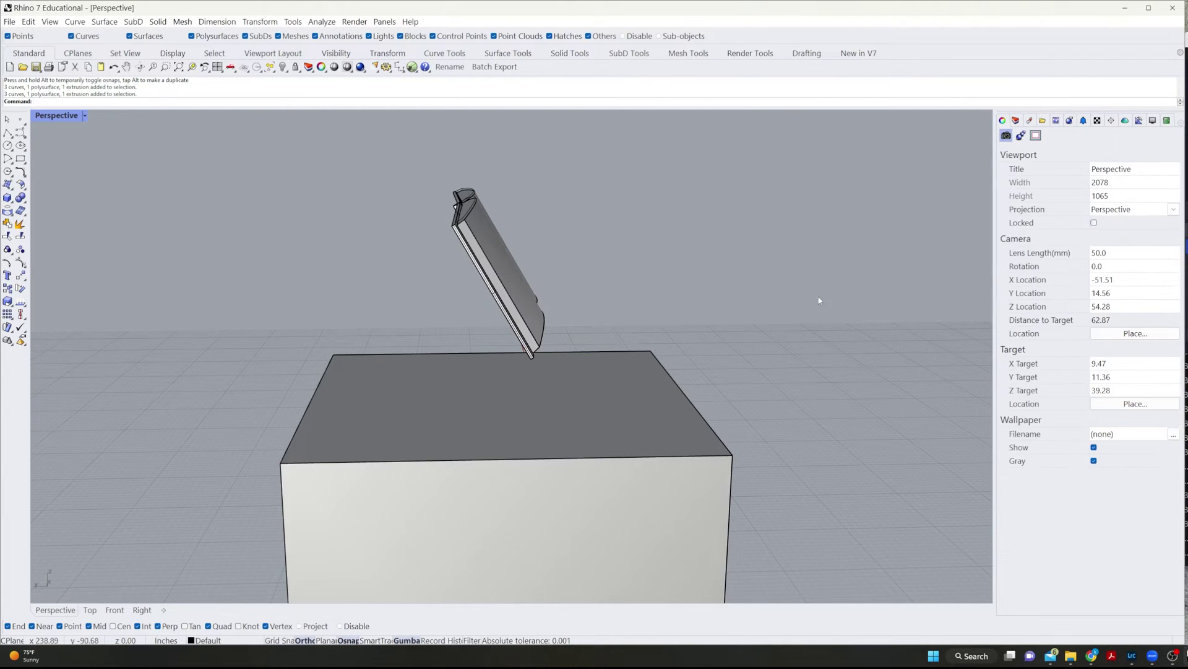
# - Inspect the tilted book, then select its three leftover curves
pyautogui.moveTo(815, 302); pyautogui.dragTo(860, 326, button='right')
pyautogui.scroll(-10, 672, 329)
pyautogui.scroll(8, 680, 299)
pyautogui.scroll(3, 444, 285)
pyautogui.moveTo(444, 285); pyautogui.dragTo(550, 197, button='right')
pyautogui.moveTo(428, 203); pyautogui.dragTo(766, 352)
# - Delete the leftover curves and switch the Perspective view to Rendered display
pyautogui.press('Delete')
pyautogui.moveTo(742, 354); pyautogui.dragTo(329, 320, button='right')
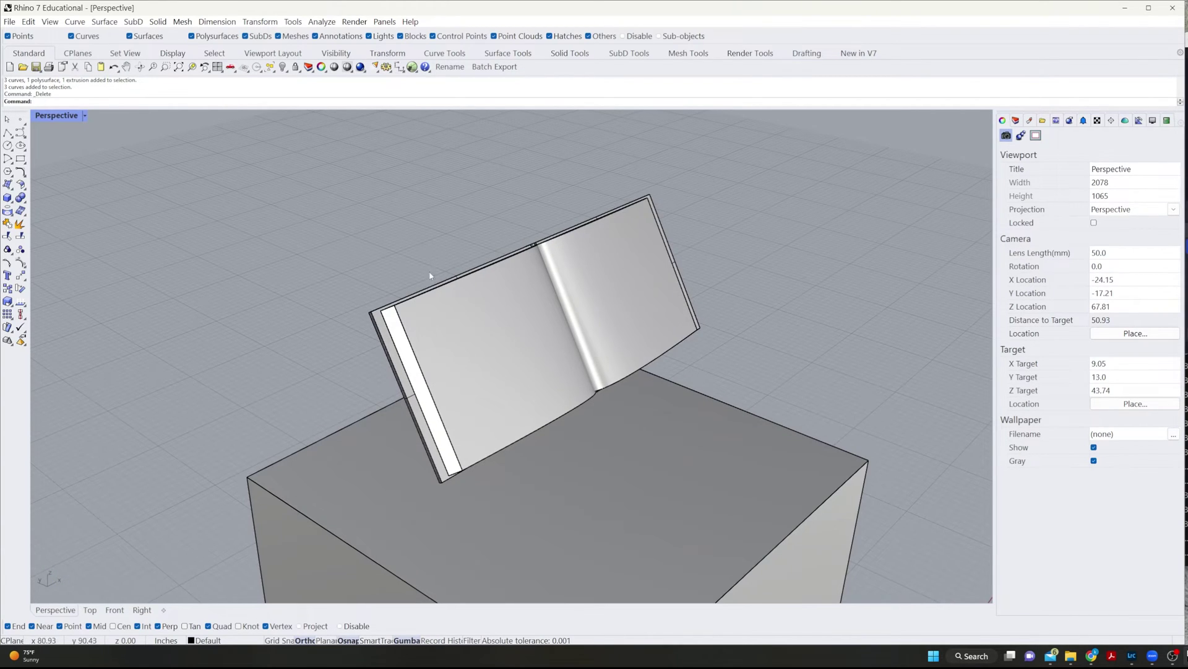
pyautogui.click(77, 115)
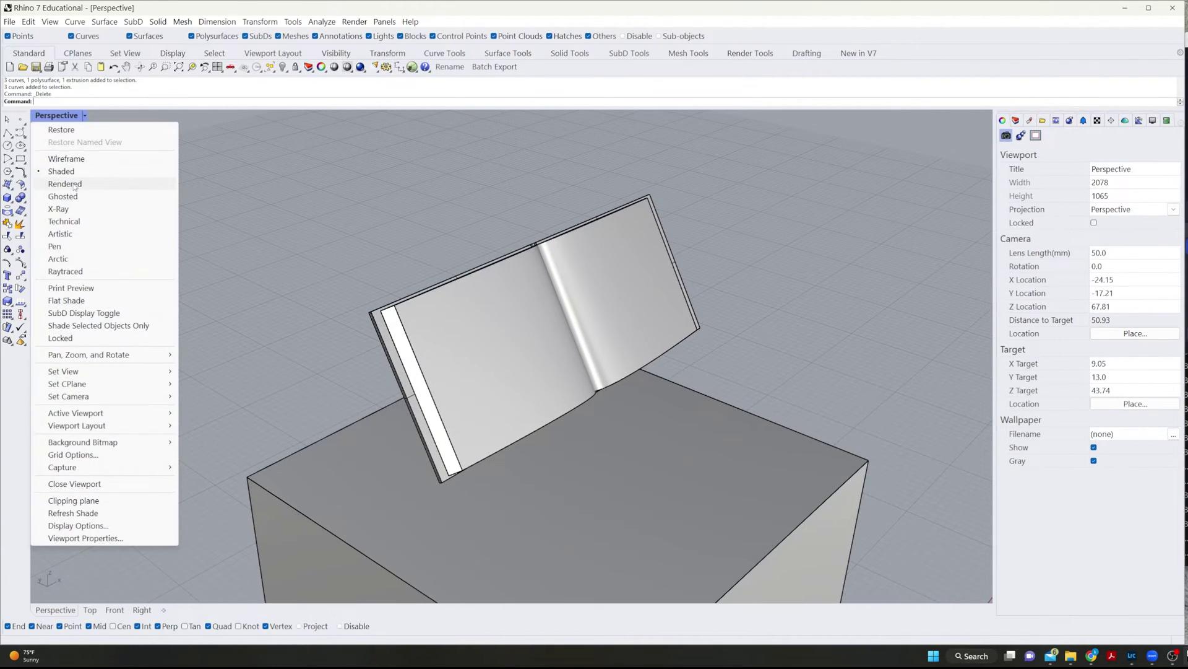
pyautogui.click(145, 186)
# - Select and delete the leftover closed curve near the box front
pyautogui.moveTo(383, 256); pyautogui.dragTo(273, 235, button='right')
pyautogui.scroll(-4, 388, 310)
pyautogui.keyDown('shift'); pyautogui.moveTo(589, 551); pyautogui.dragTo(501, 451, button='right'); pyautogui.keyUp('shift')
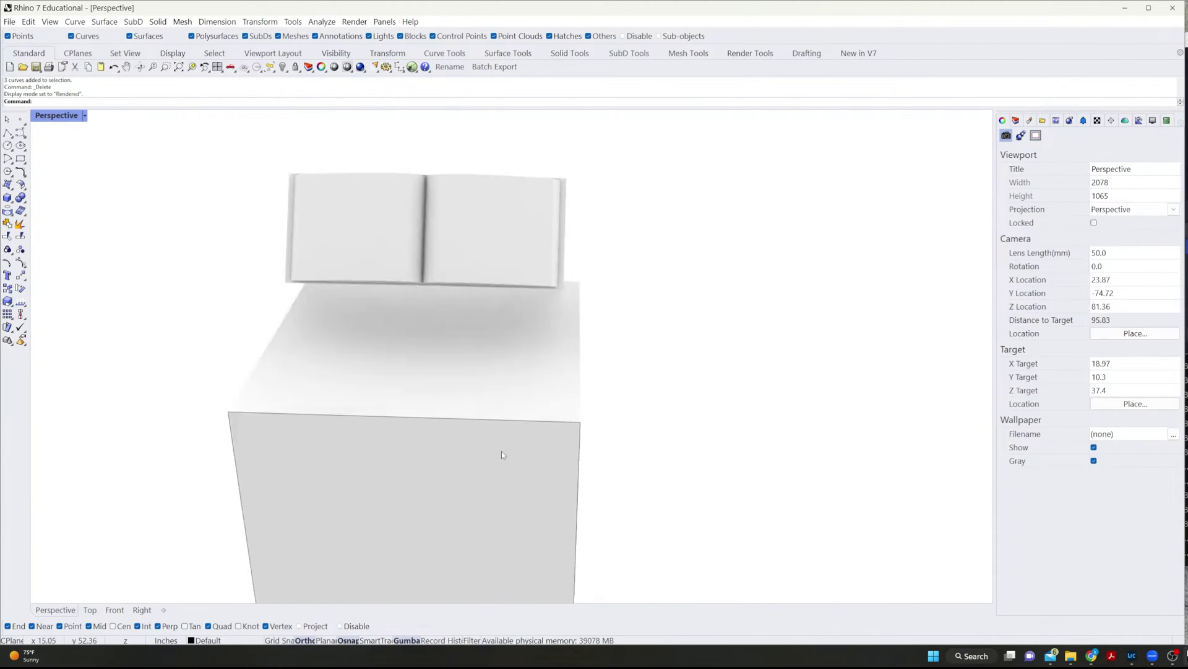
pyautogui.click(567, 424)
pyautogui.click(605, 451)
pyautogui.press('Delete')
# - Rotate the book's solid parts by -60°, then undo that rotation
pyautogui.moveTo(655, 387); pyautogui.dragTo(632, 375, button='right')
pyautogui.moveTo(349, 230); pyautogui.dragTo(396, 306, button='right')
pyautogui.moveTo(634, 303); pyautogui.dragTo(430, 266, button='right')
pyautogui.moveTo(449, 311); pyautogui.dragTo(619, 180)
pyautogui.click(513, 267)
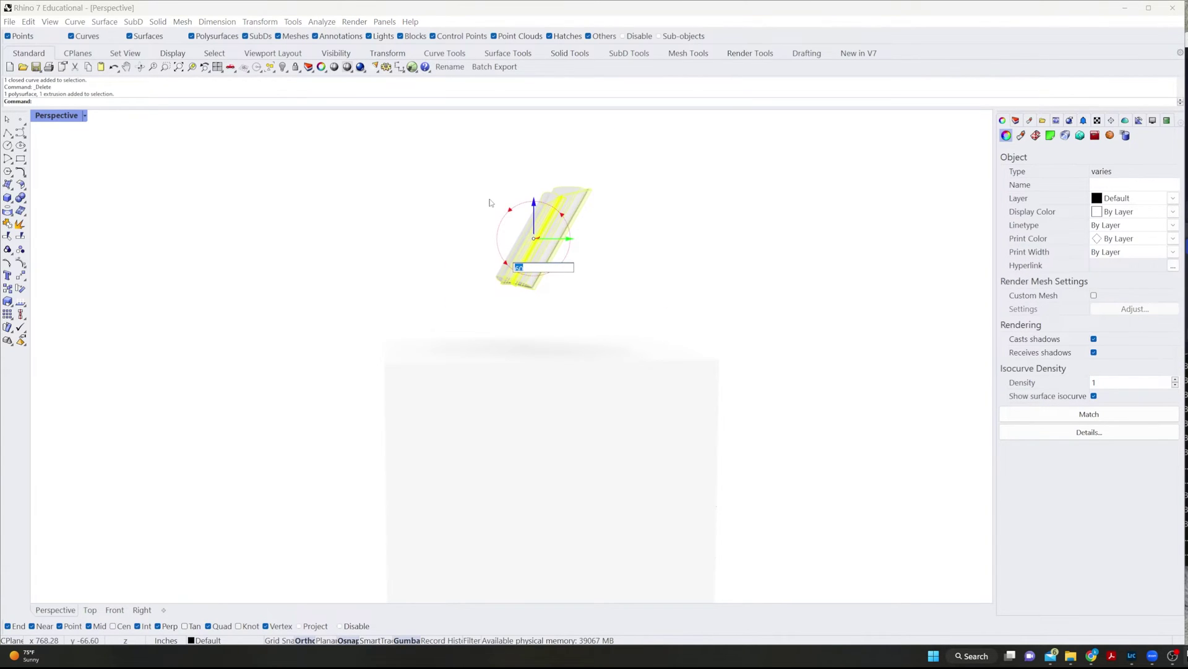
pyautogui.write('-60')
pyautogui.press('Return')
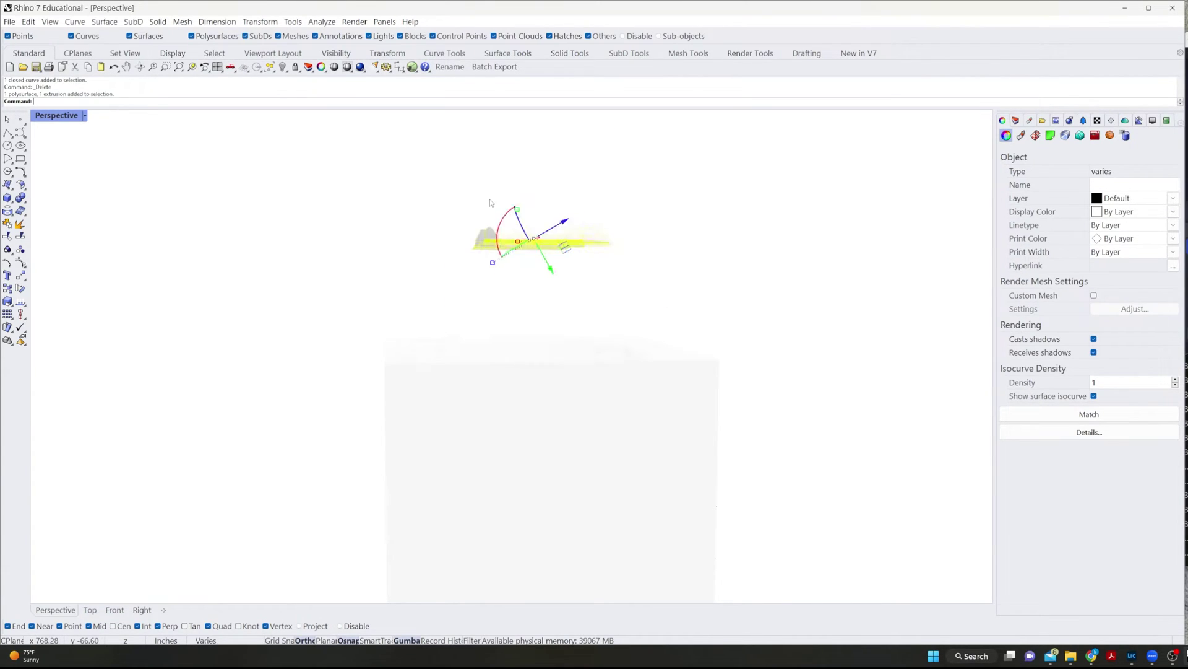
pyautogui.hotkey('ctrl', 'z')
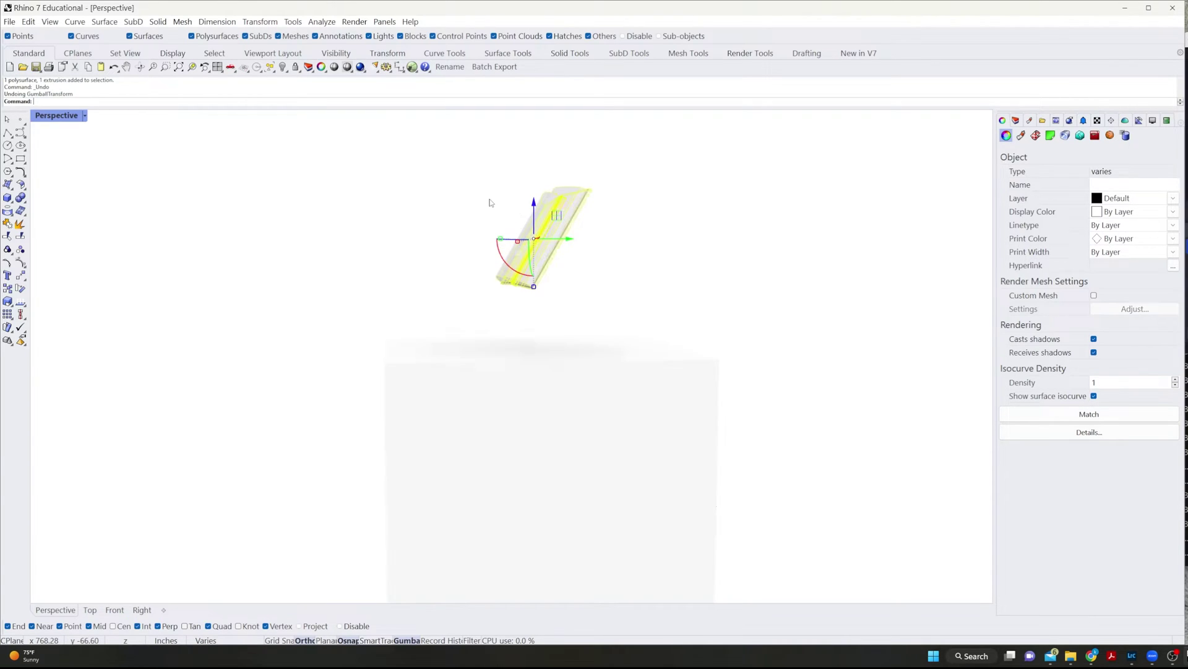
pyautogui.click(778, 234)
# - Select and delete the stray objects below the book
pyautogui.moveTo(540, 261); pyautogui.dragTo(684, 248, button='right')
pyautogui.moveTo(252, 299); pyautogui.dragTo(621, 274)
pyautogui.press('Delete')
# - Zoom, pan and orbit down to a low side angle showing the whole book
pyautogui.moveTo(713, 299); pyautogui.dragTo(589, 318, button='right')
pyautogui.scroll(2, 455, 228)
pyautogui.moveTo(316, 390); pyautogui.dragTo(325, 343, button='right')
pyautogui.scroll(5, 363, 257)
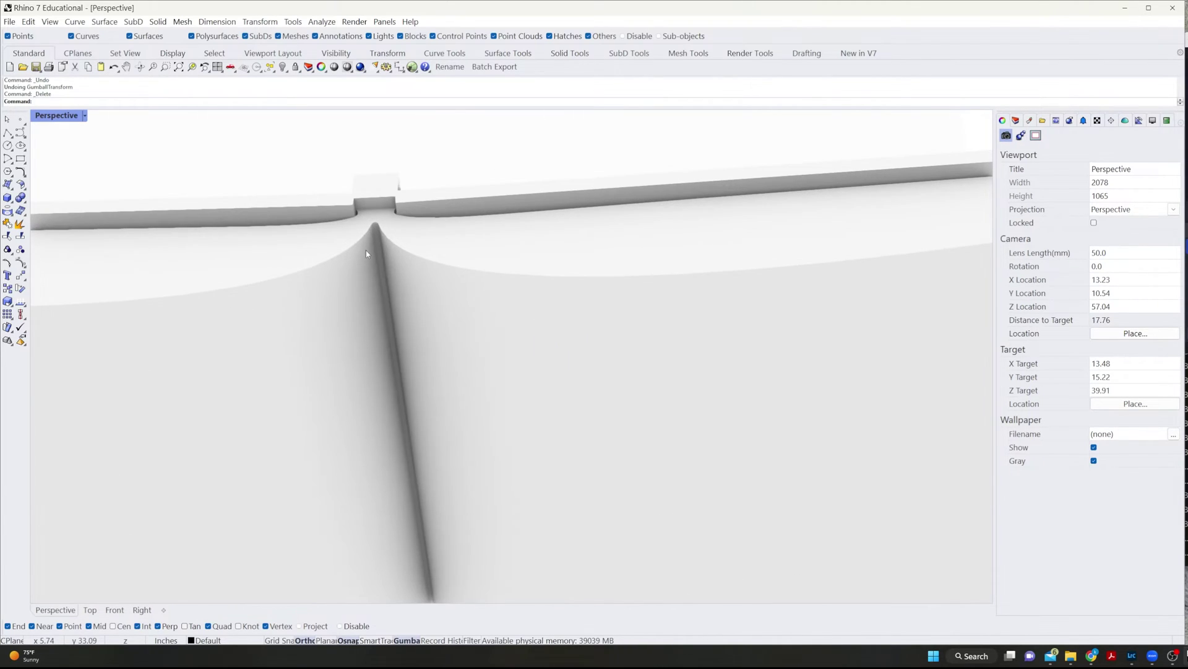
pyautogui.keyDown('shift'); pyautogui.moveTo(422, 327); pyautogui.dragTo(481, 305, button='right'); pyautogui.keyUp('shift')
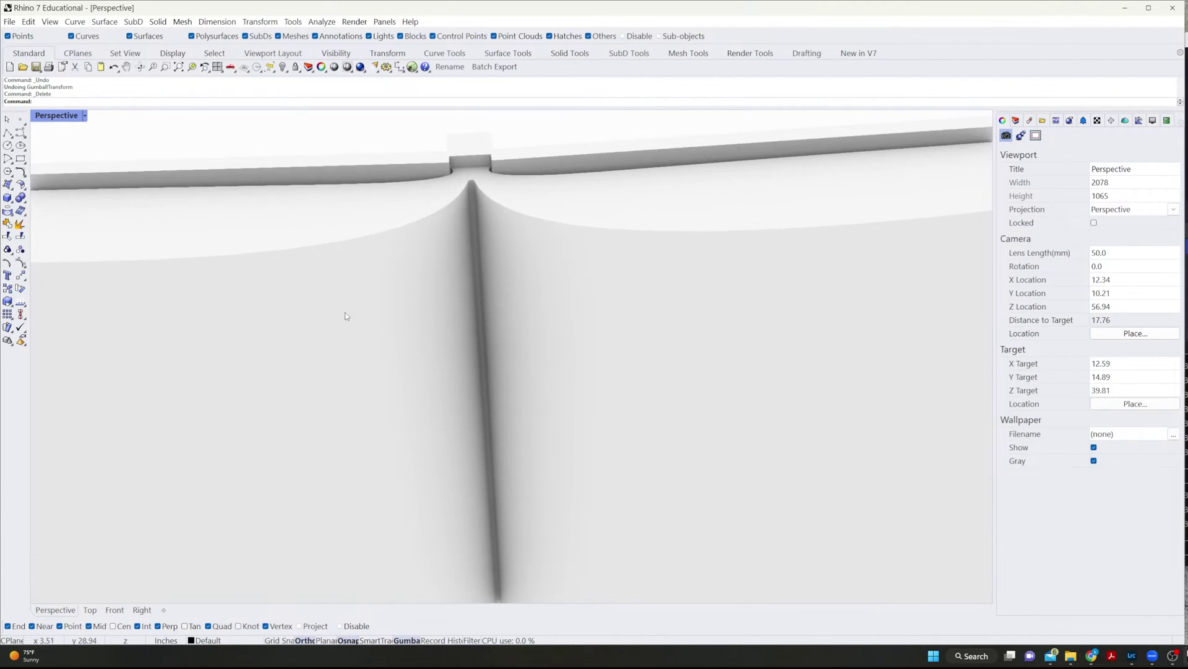
pyautogui.scroll(-8, 345, 312)
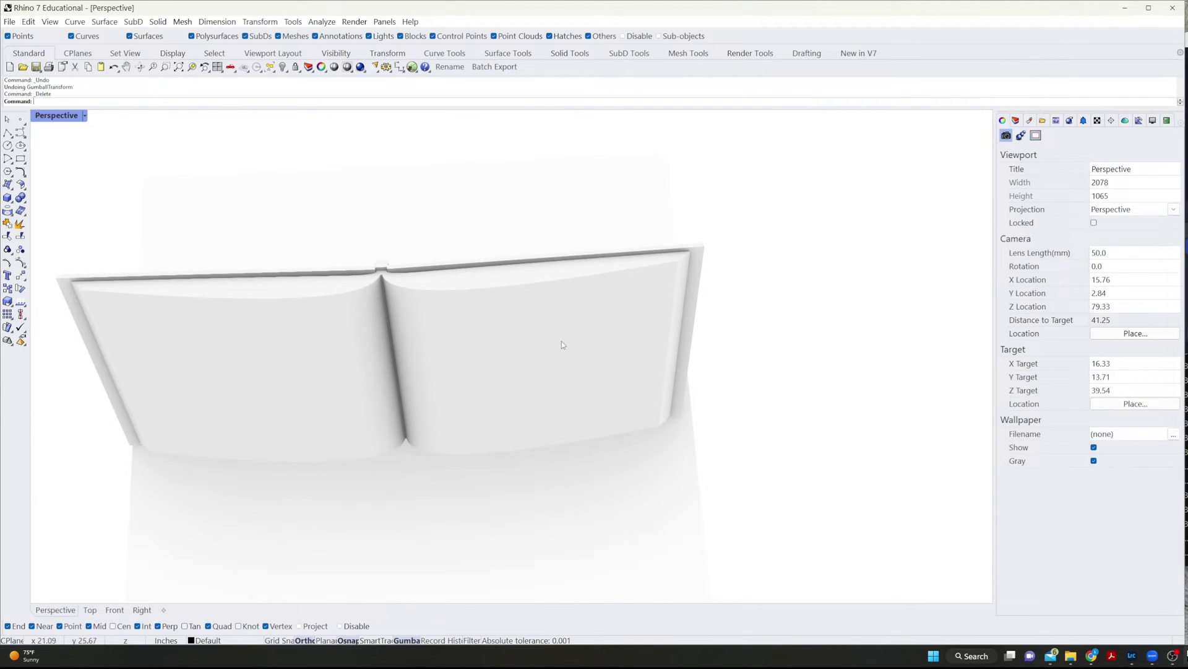
pyautogui.moveTo(555, 350); pyautogui.dragTo(449, 253, button='right')
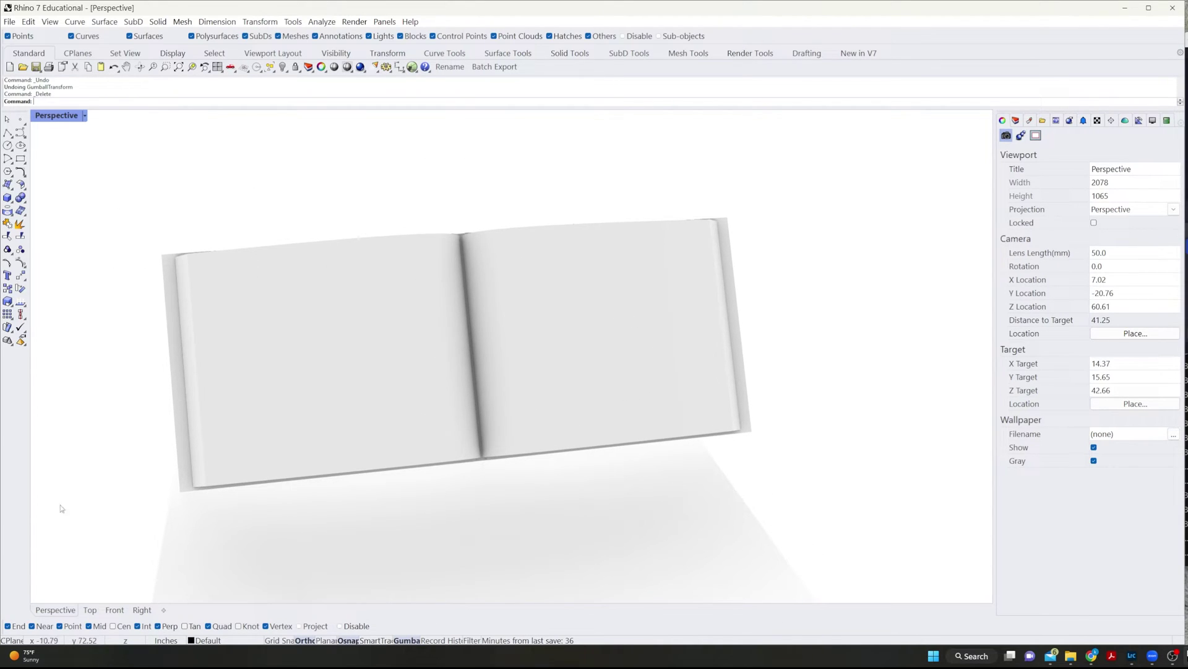
pyautogui.moveTo(3, 487); pyautogui.dragTo(282, 367, button='right')
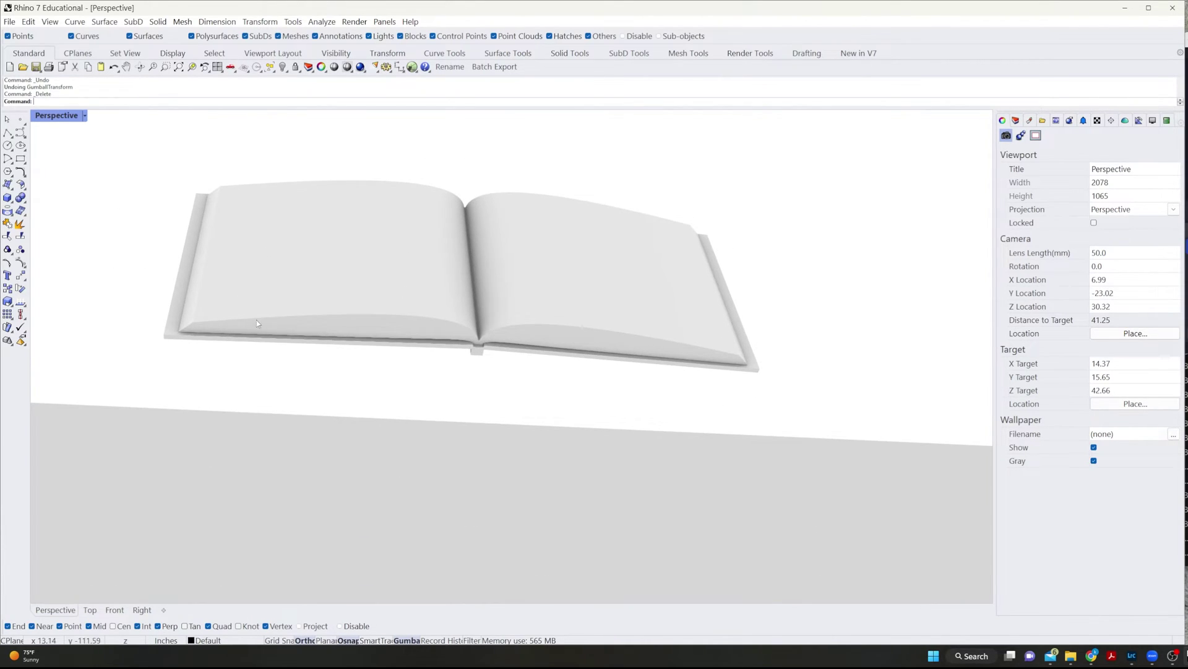
# - Duplicate the three bottom edges of the open pages with DupEdge
pyautogui.write('DupEdge')
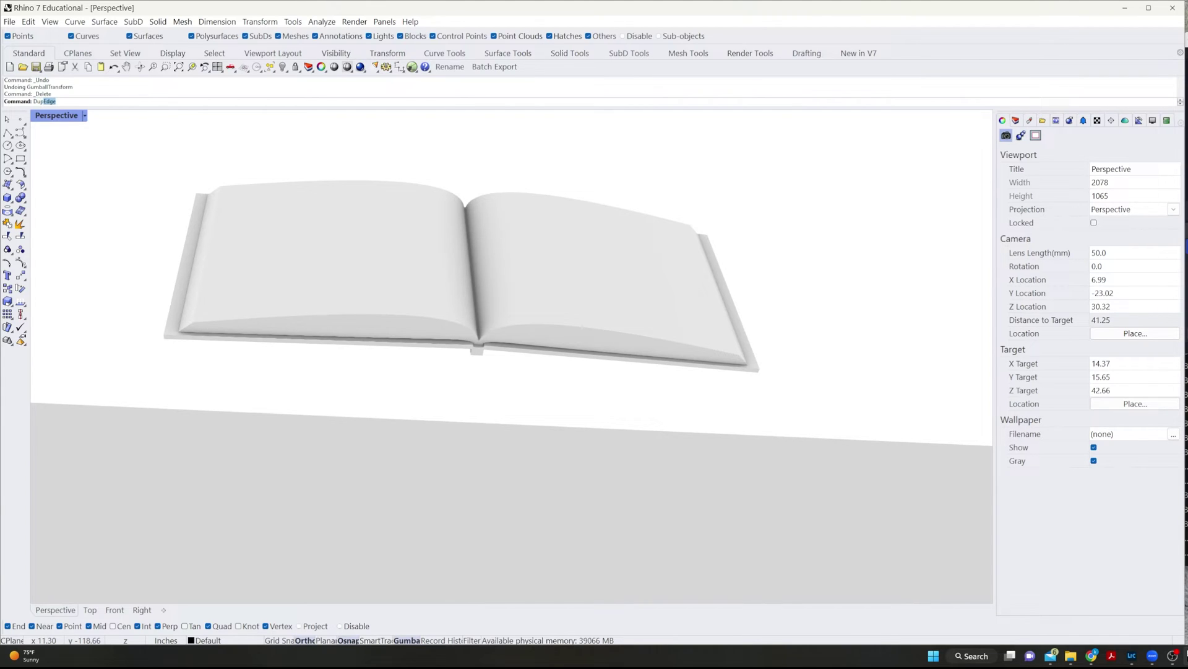
pyautogui.press('Return')
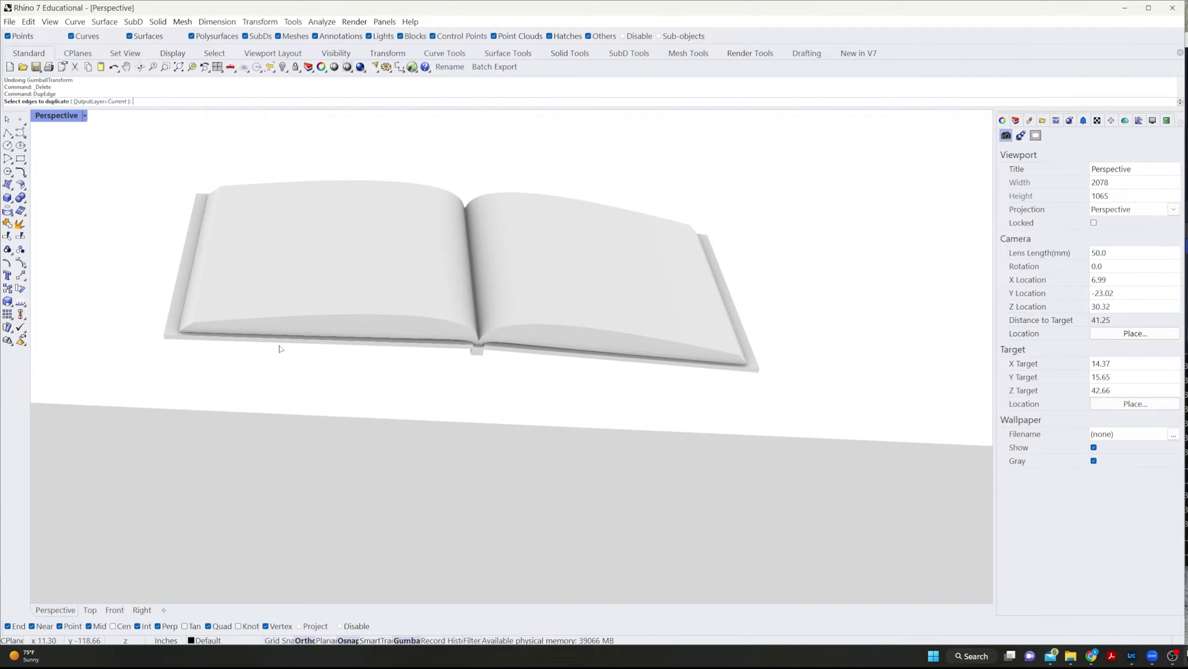
pyautogui.click(339, 315)
pyautogui.scroll(5, 477, 337)
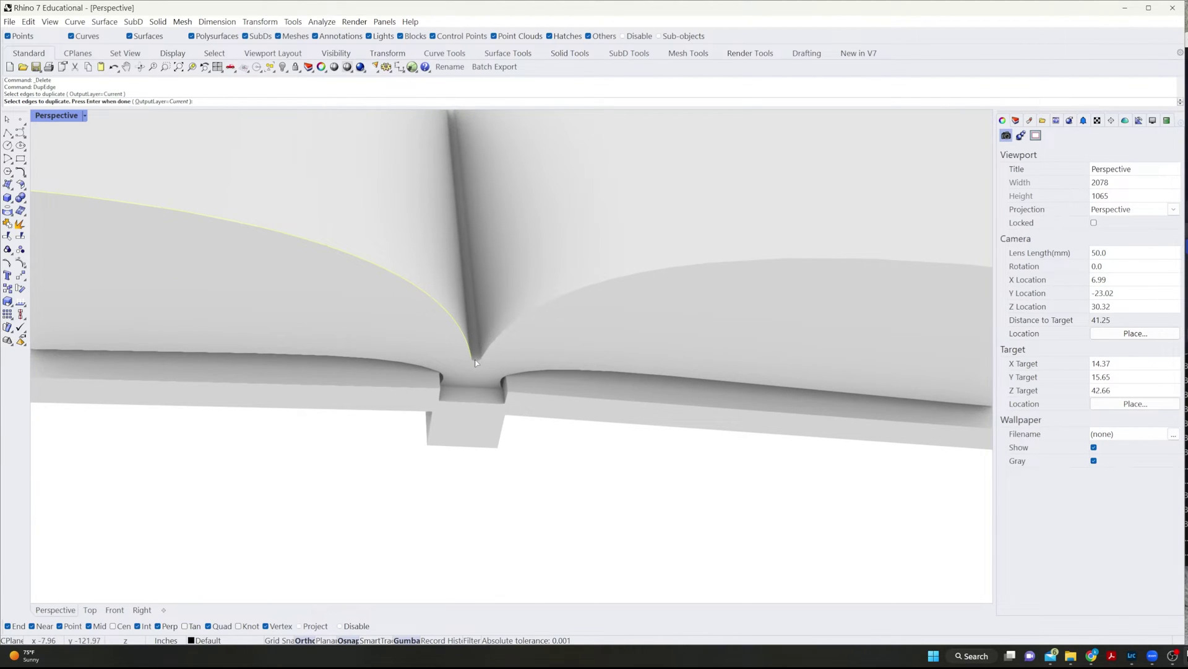
pyautogui.click(487, 352)
pyautogui.click(488, 352)
pyautogui.scroll(-5, 488, 351)
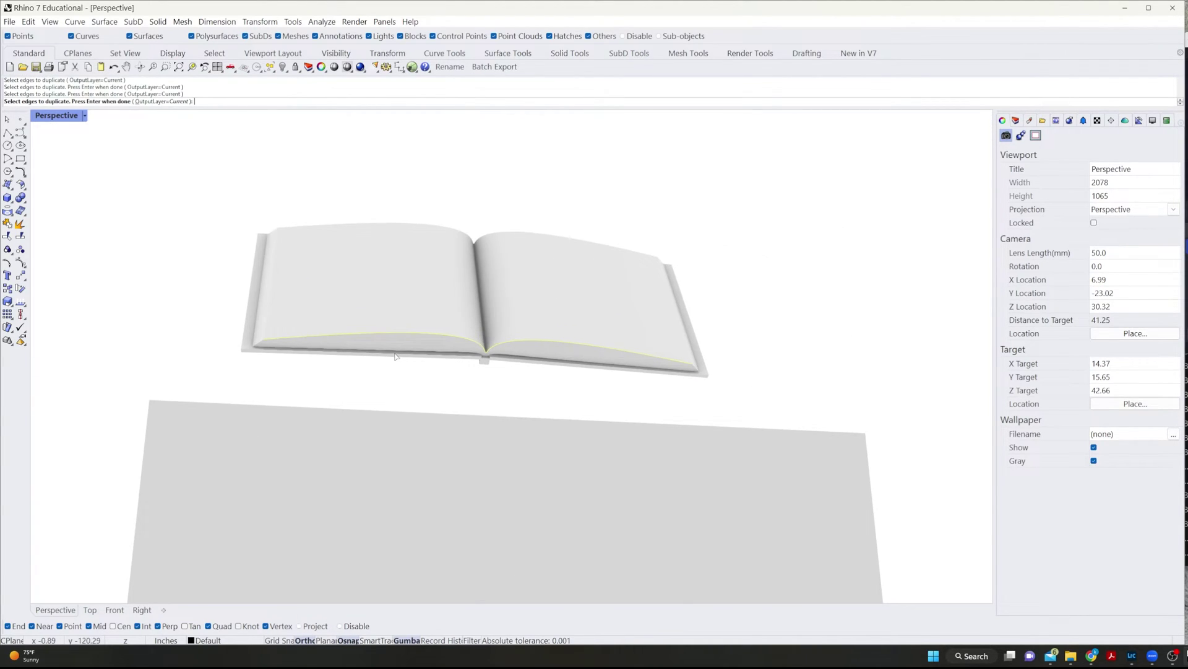
pyautogui.press('Return')
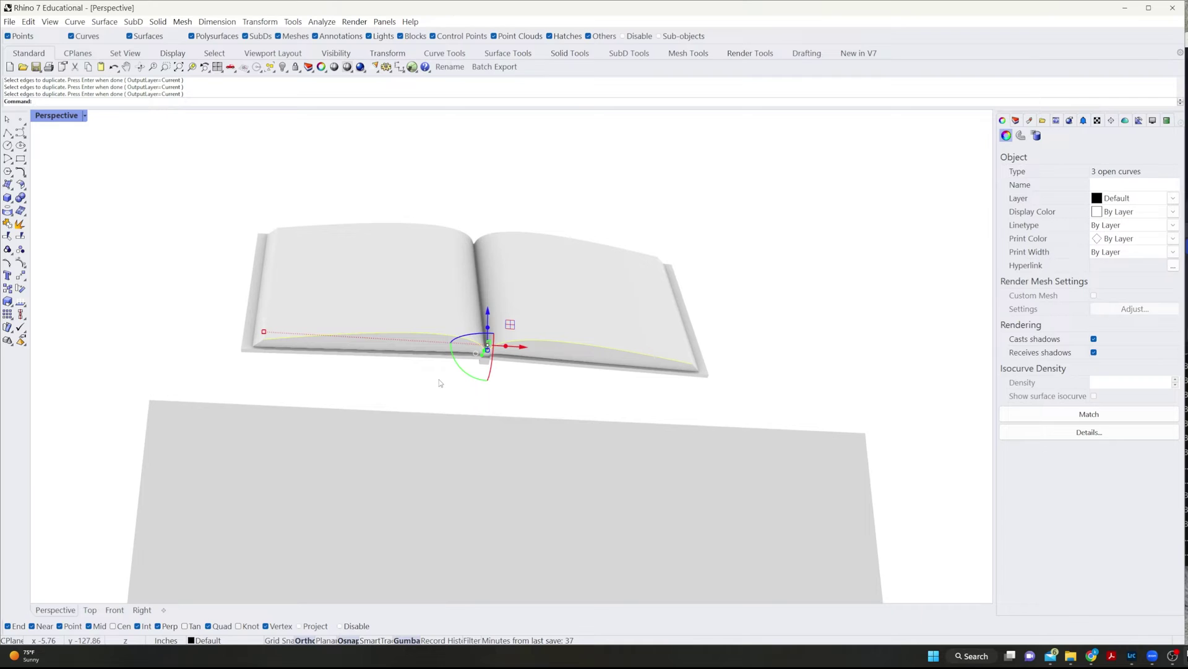
# - Join the copied edges into one curve and measure it at 19.83 inches
pyautogui.write('j')
pyautogui.press('Return')
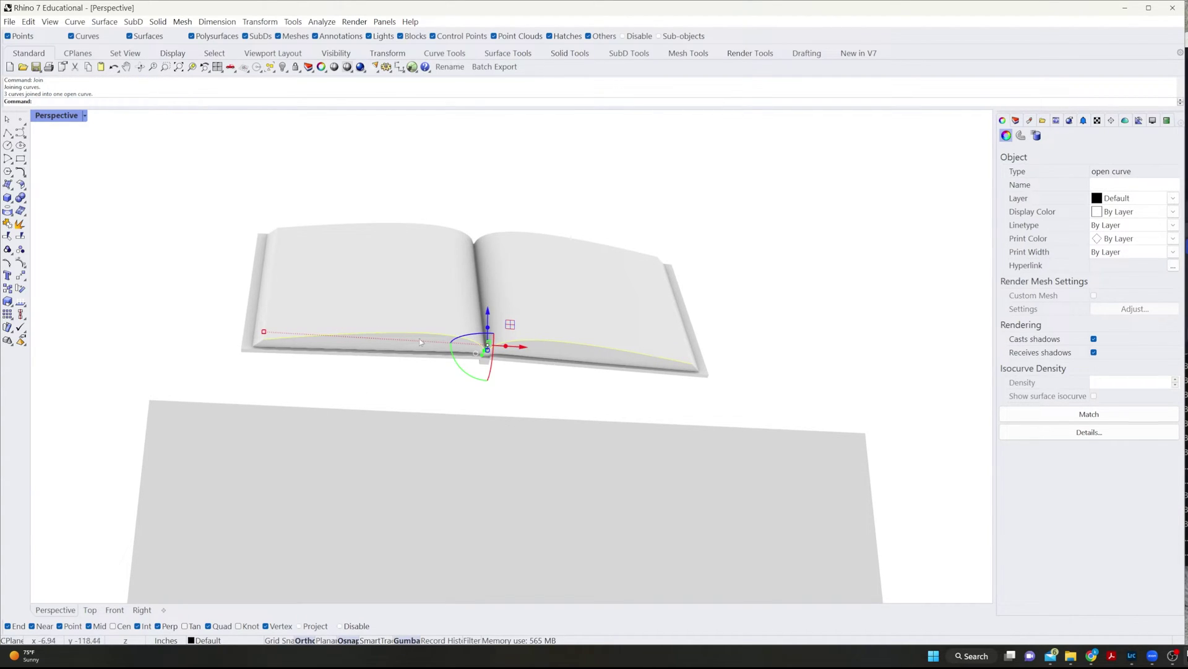
pyautogui.write('leng')
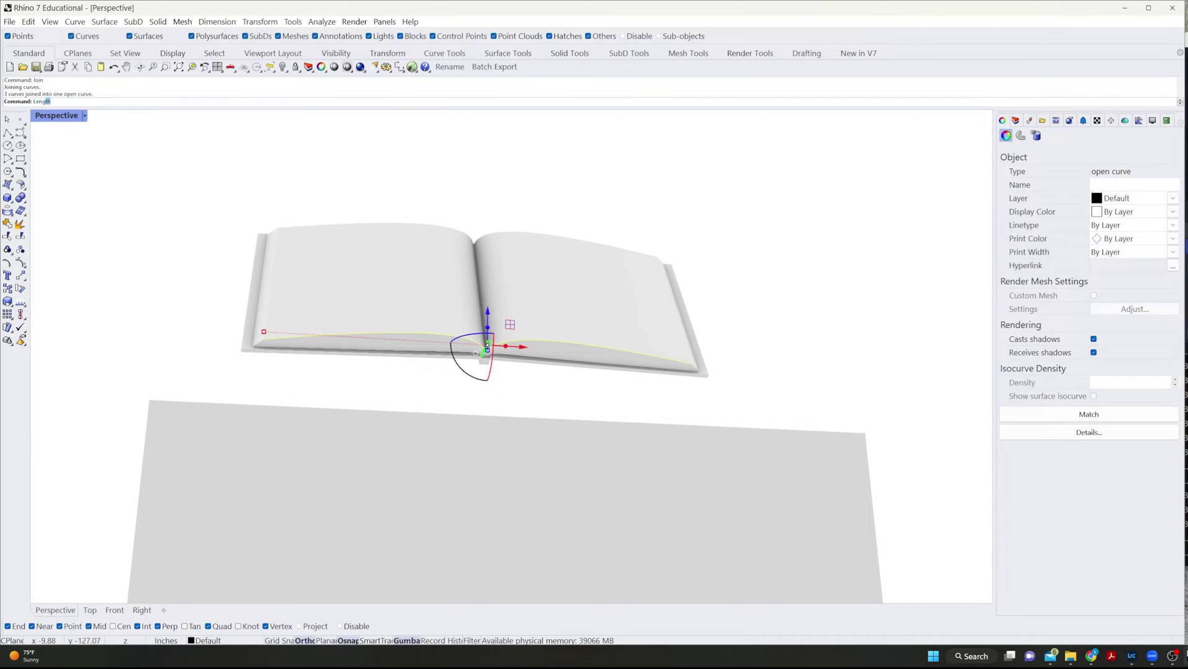
pyautogui.press('Return')
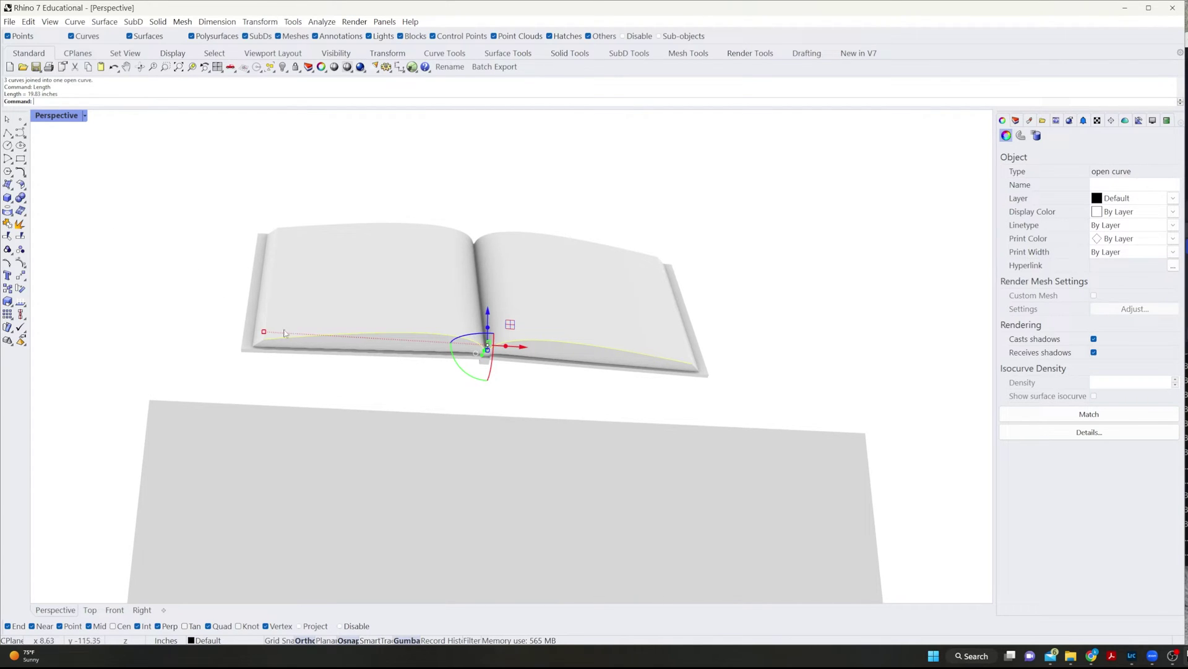
# - Copy the left page's side edge as a curve with DupEdge
pyautogui.moveTo(242, 237); pyautogui.dragTo(220, 302, button='right')
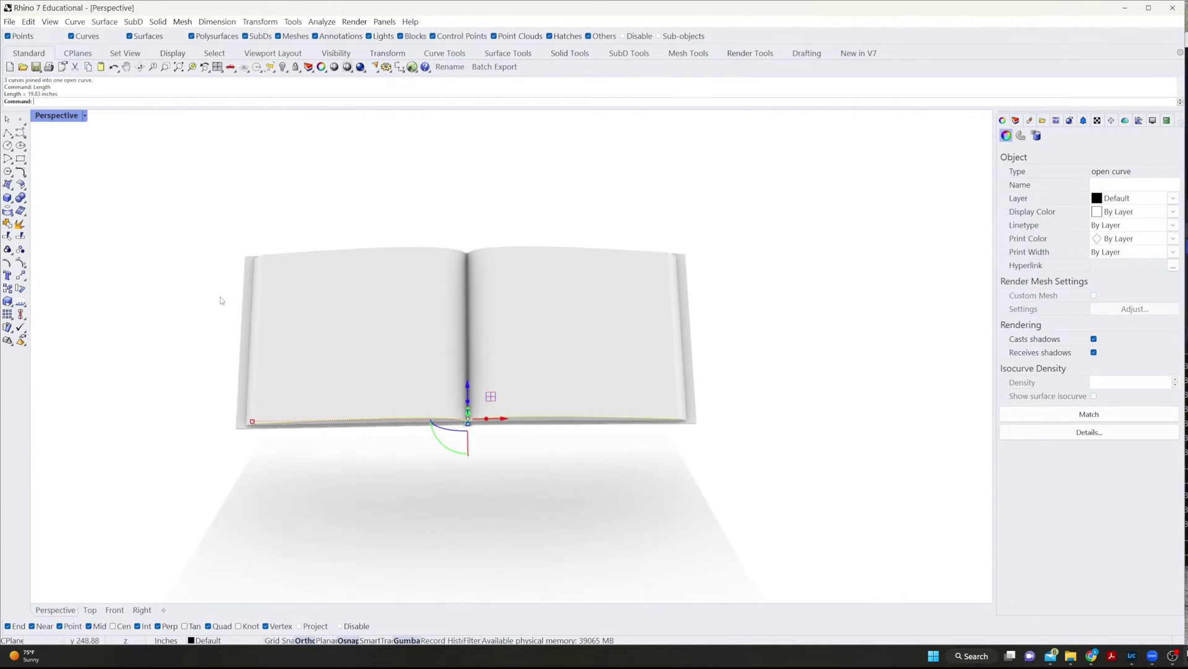
pyautogui.click(220, 302)
pyautogui.rightClick(260, 357)
pyautogui.press('Escape')
pyautogui.write('Dupedge')
pyautogui.press('Return')
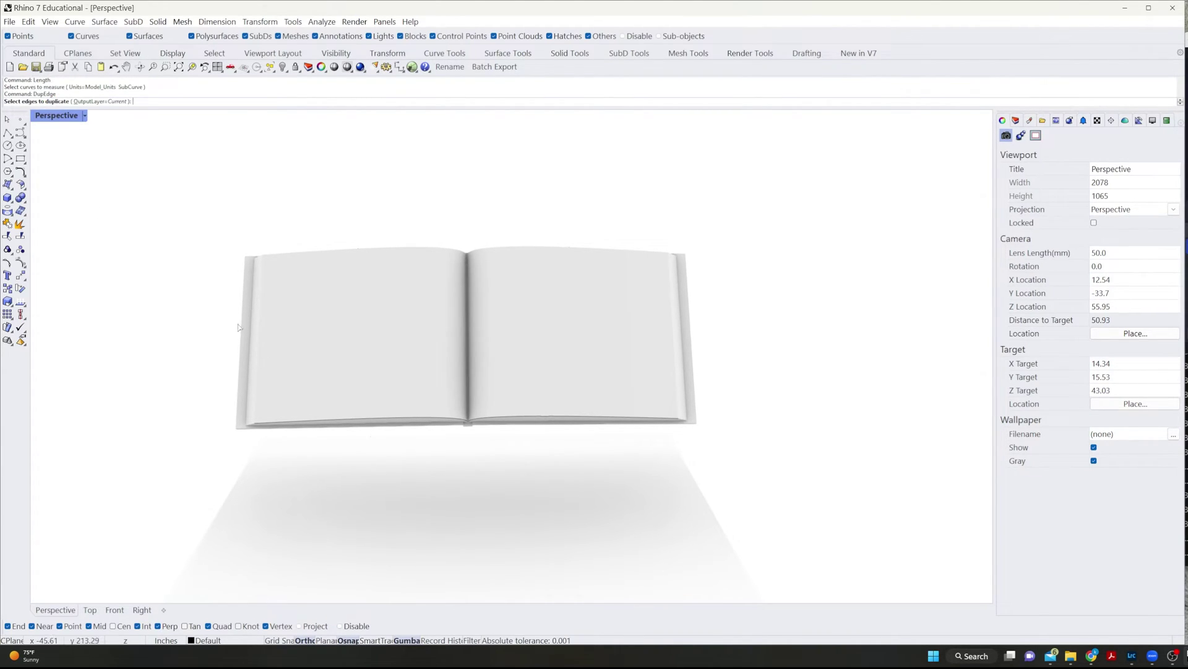
pyautogui.click(259, 334)
pyautogui.press('Return')
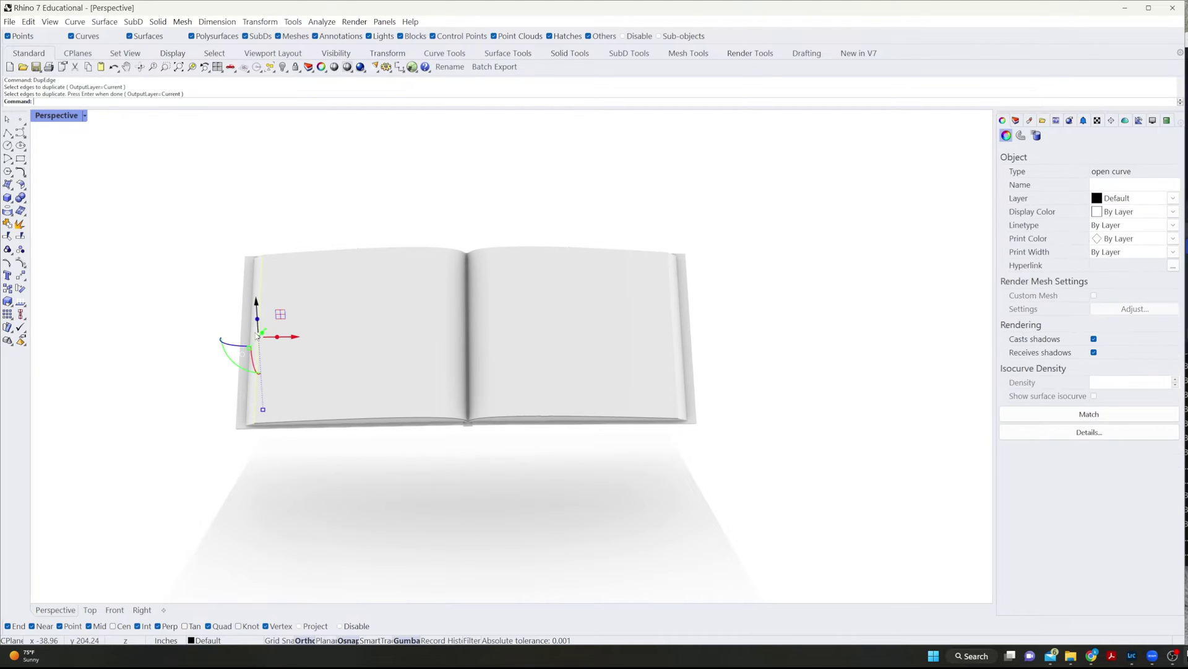
# - Select the new edge curve and measure its length at 8.00 inches
pyautogui.click(193, 329)
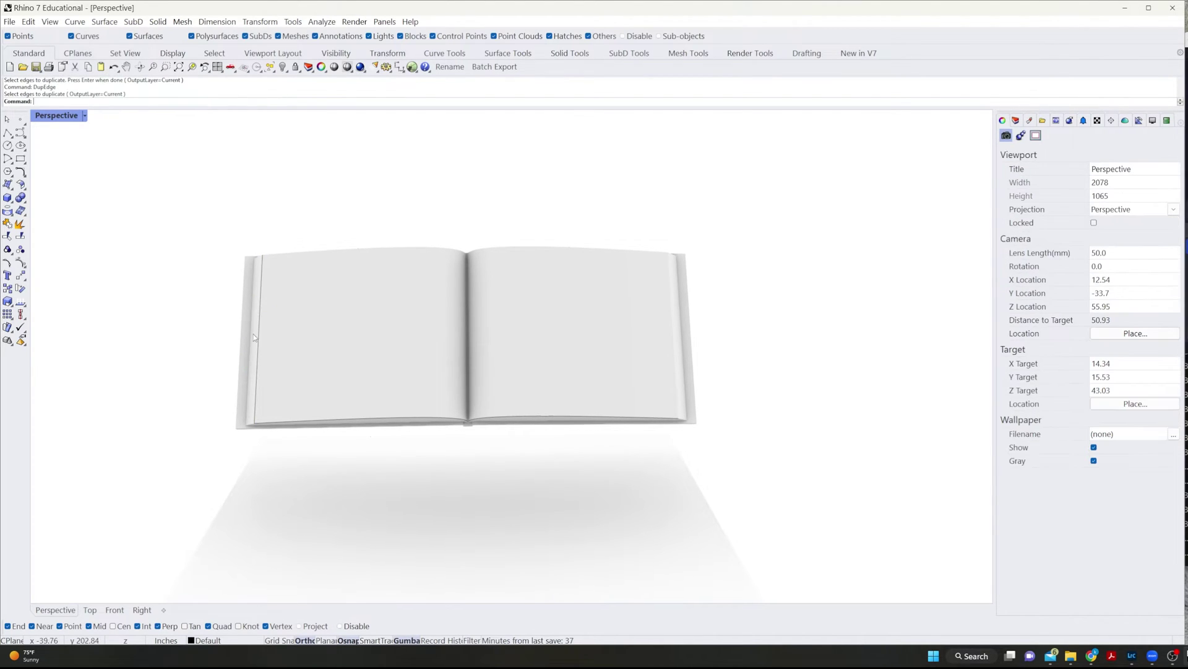
pyautogui.click(258, 351)
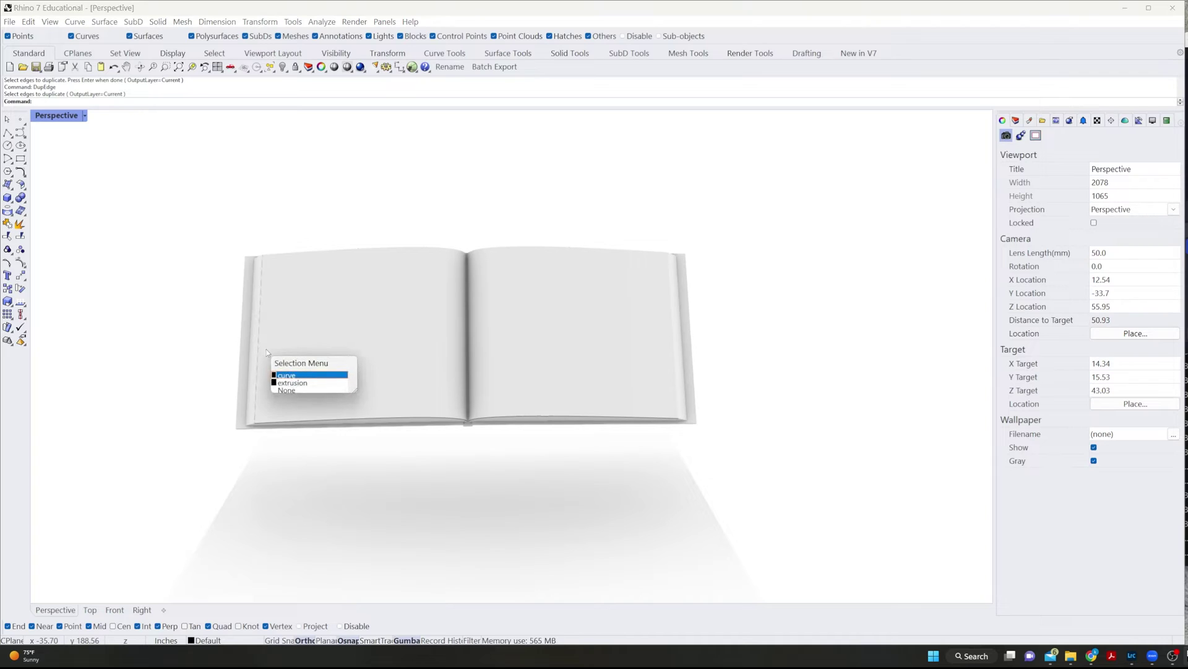
pyautogui.click(266, 350)
pyautogui.write('length')
pyautogui.press('Return')
# - Delete the two helper curves at the book's edge using the overlap selection menu
pyautogui.click(277, 205)
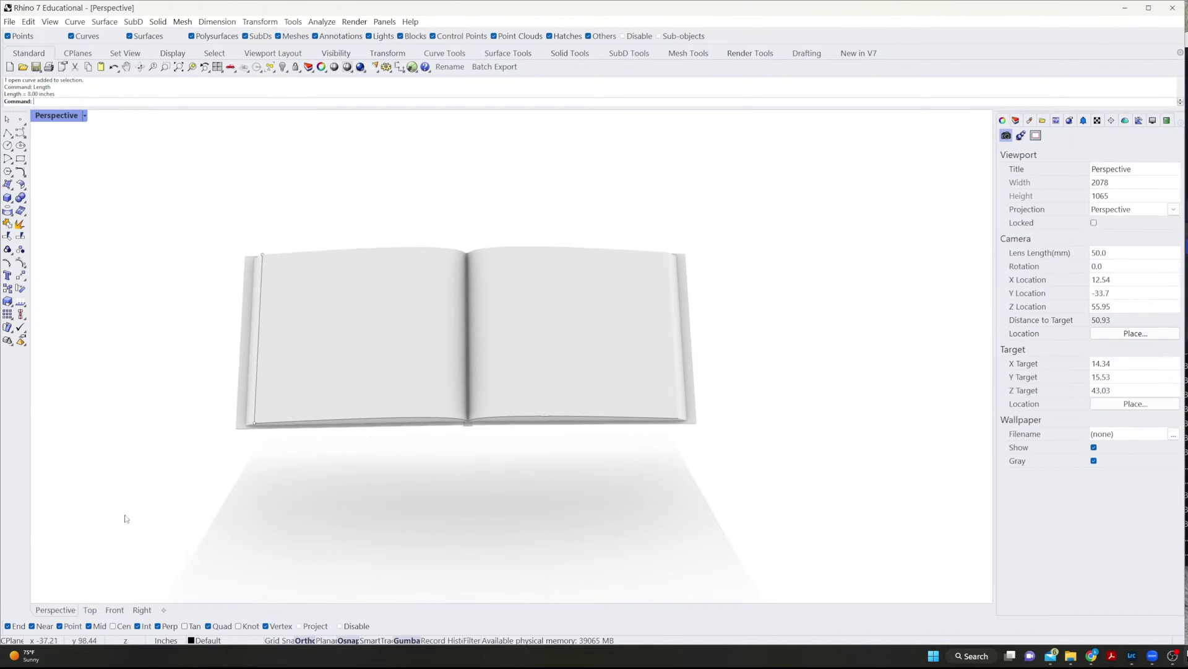
pyautogui.click(257, 390)
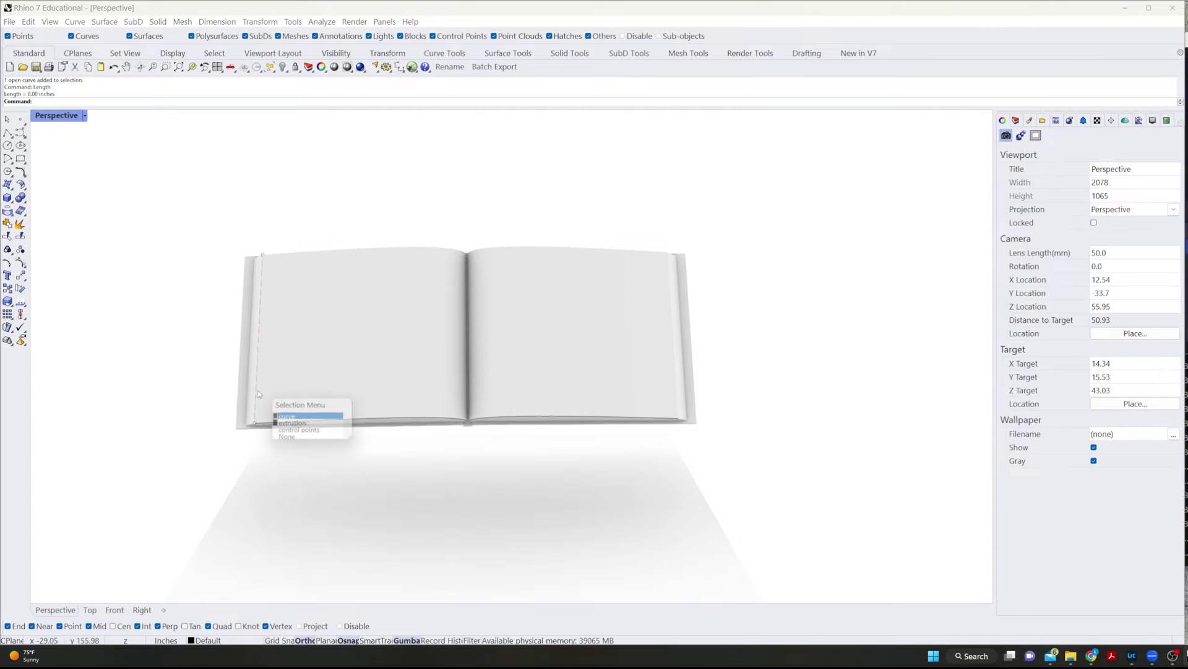
pyautogui.click(287, 416)
pyautogui.press('Delete')
pyautogui.click(350, 417)
pyautogui.click(380, 443)
pyautogui.press('Delete')
pyautogui.moveTo(474, 394)
pyautogui.mouseDown(button='right')
pyautogui.moveTo(507, 363)
pyautogui.moveTo(737, 321)
pyautogui.moveTo(335, 393)
pyautogui.moveTo(421, 427)
pyautogui.moveTo(456, 470)
pyautogui.moveTo(534, 365)
pyautogui.moveTo(470, 393)
pyautogui.mouseUp(button='right')
pyautogui.moveTo(323, 356); pyautogui.dragTo(756, 405, button='right')
pyautogui.moveTo(492, 421)
pyautogui.mouseDown(button='right')
pyautogui.moveTo(485, 403)
pyautogui.moveTo(480, 419)
pyautogui.moveTo(509, 424)
pyautogui.mouseUp(button='right')
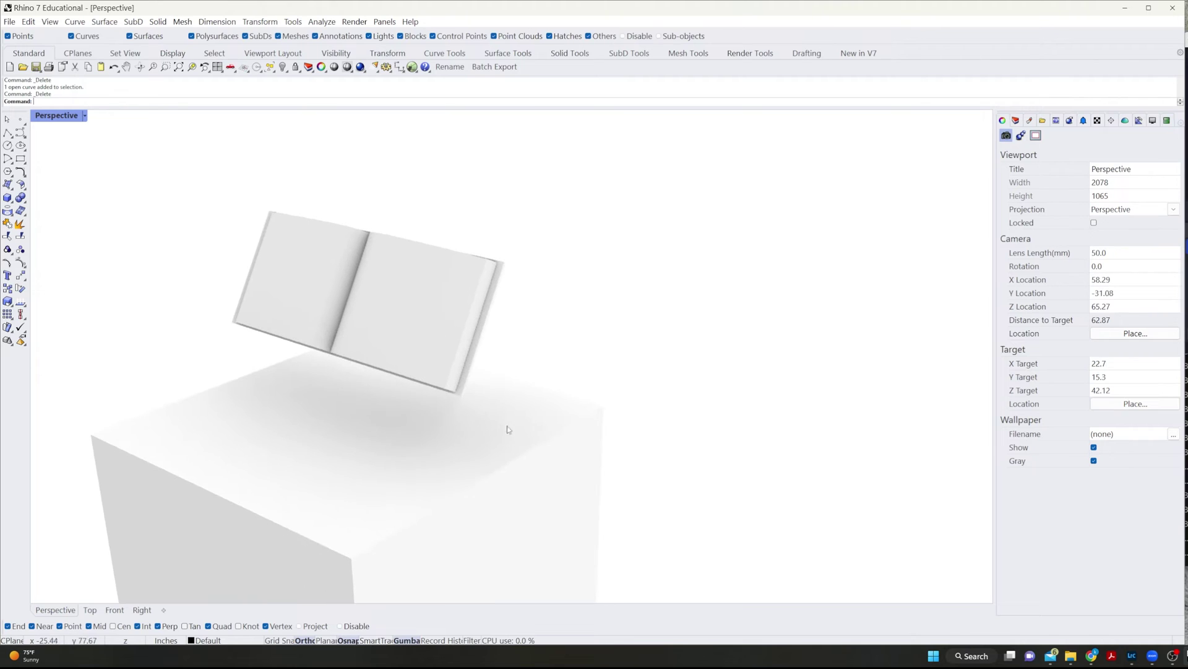
# - Switch the Perspective viewport to Shaded display
pyautogui.click(85, 115)
pyautogui.click(68, 166)
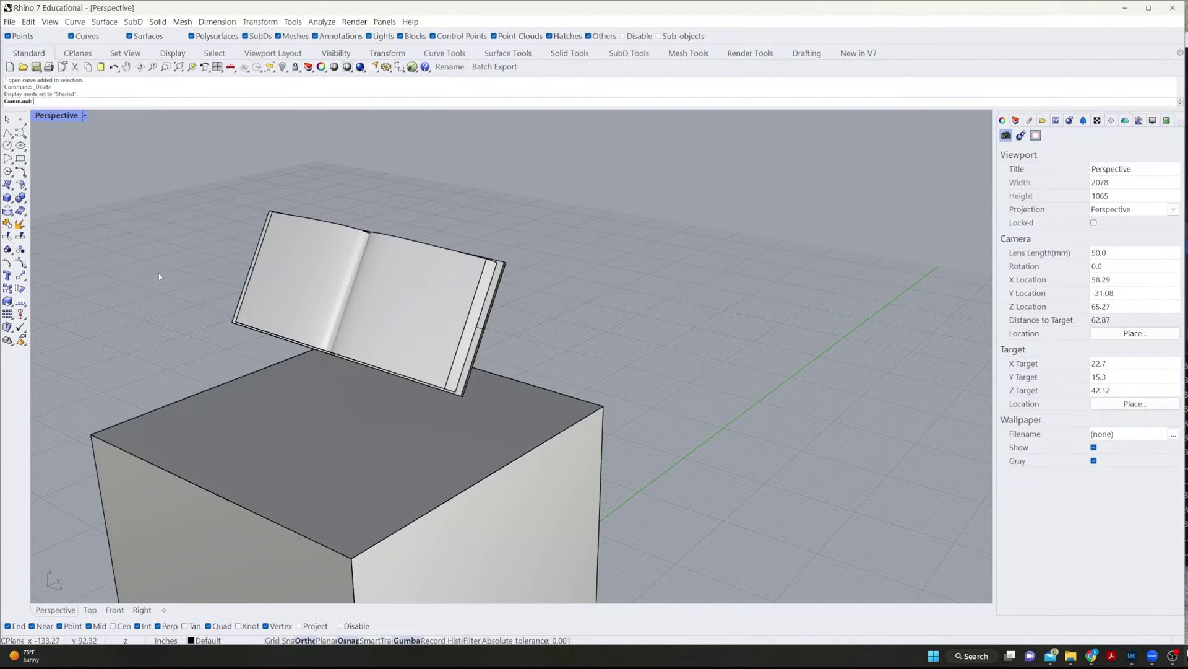
pyautogui.moveTo(160, 277); pyautogui.dragTo(233, 294, button='right')
pyautogui.scroll(-8, 260, 323)
pyautogui.moveTo(252, 373); pyautogui.dragTo(322, 343, button='right')
# - Rename Layer 01 to PED in the Layers panel
pyautogui.click(1016, 121)
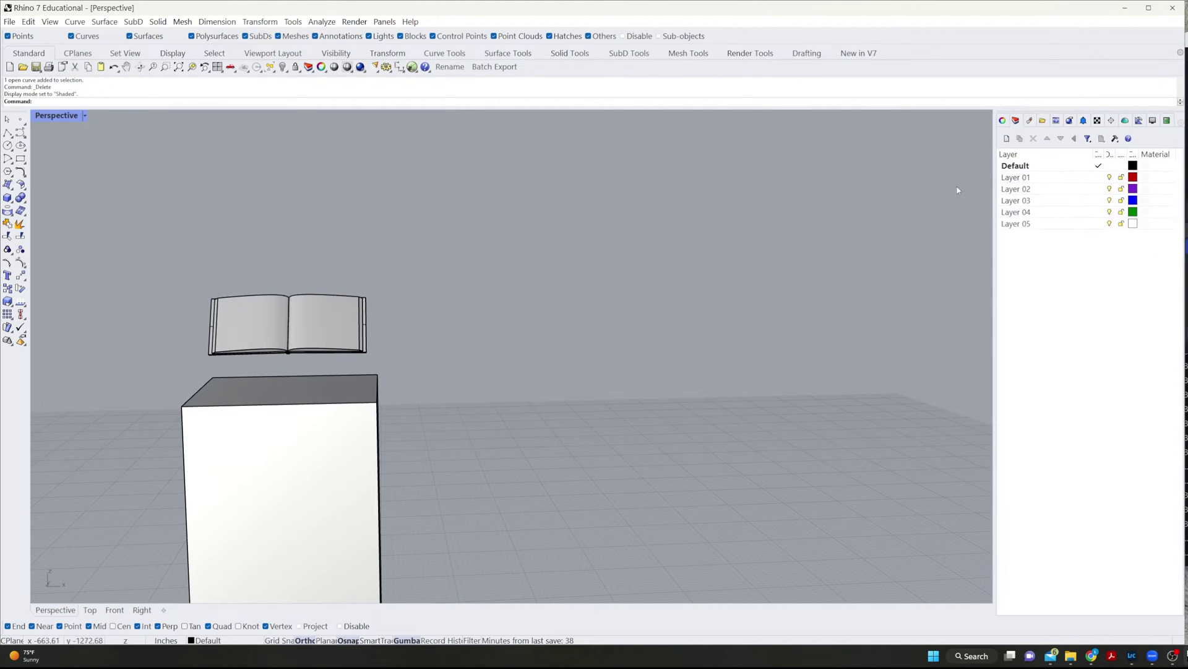
pyautogui.click(1025, 178)
pyautogui.click(1025, 179)
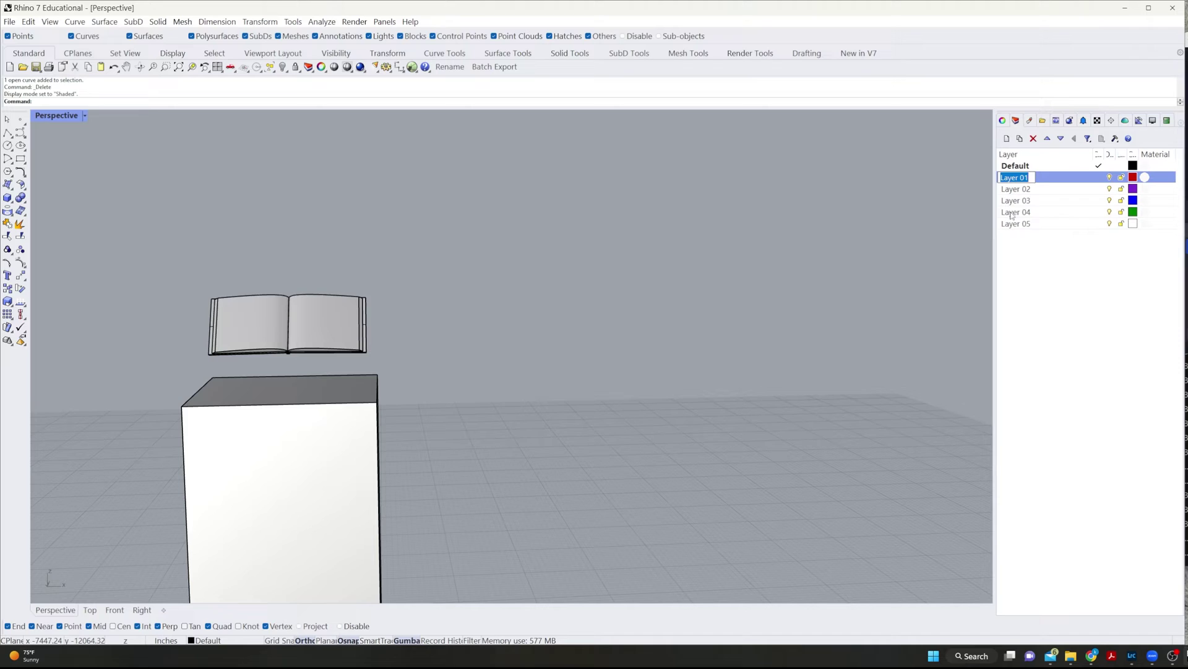
pyautogui.write('PED')
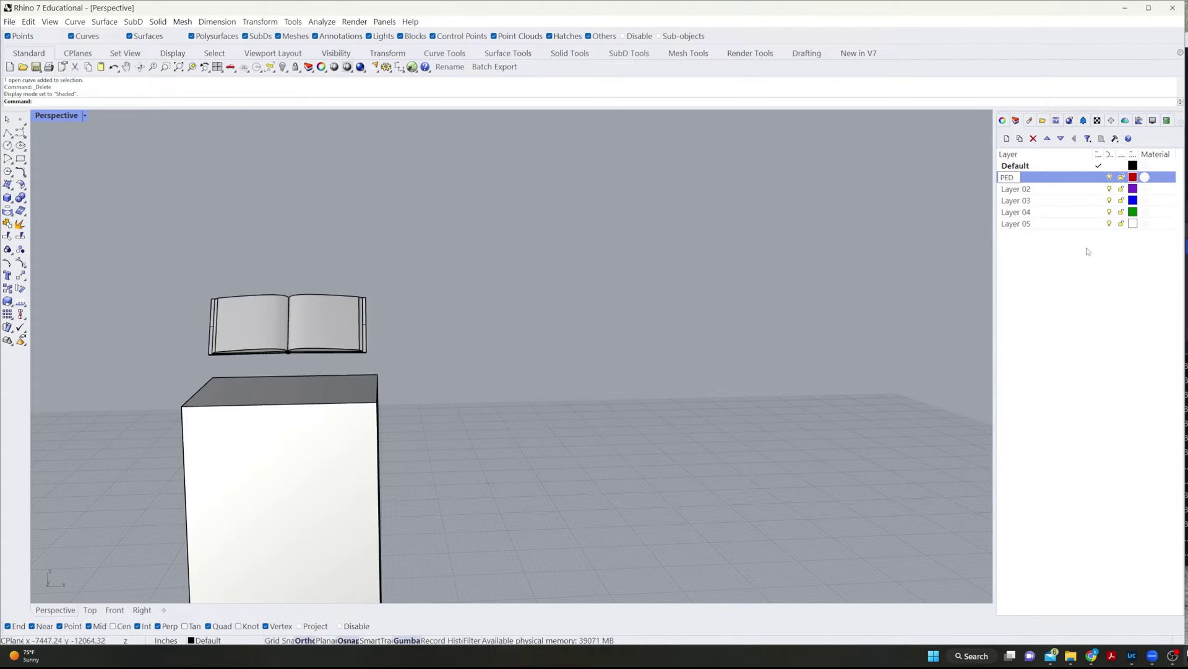
pyautogui.press('Return')
# - Move the pedestal box onto layer PED so it shows red
pyautogui.click(245, 518)
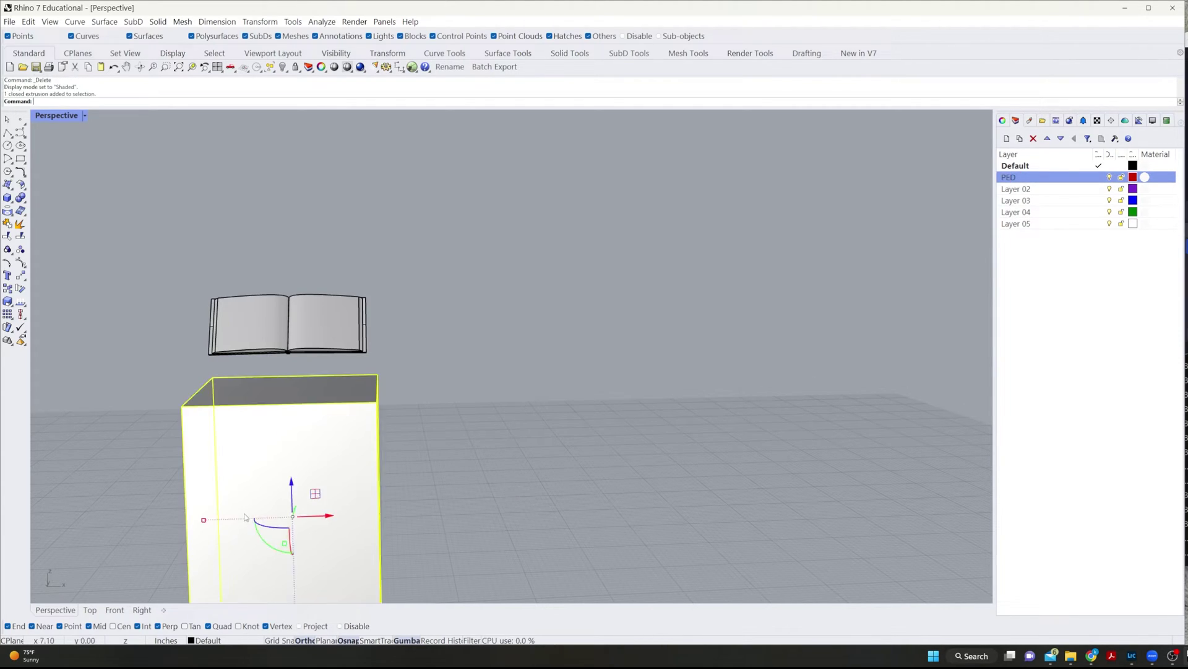
pyautogui.rightClick(1035, 177)
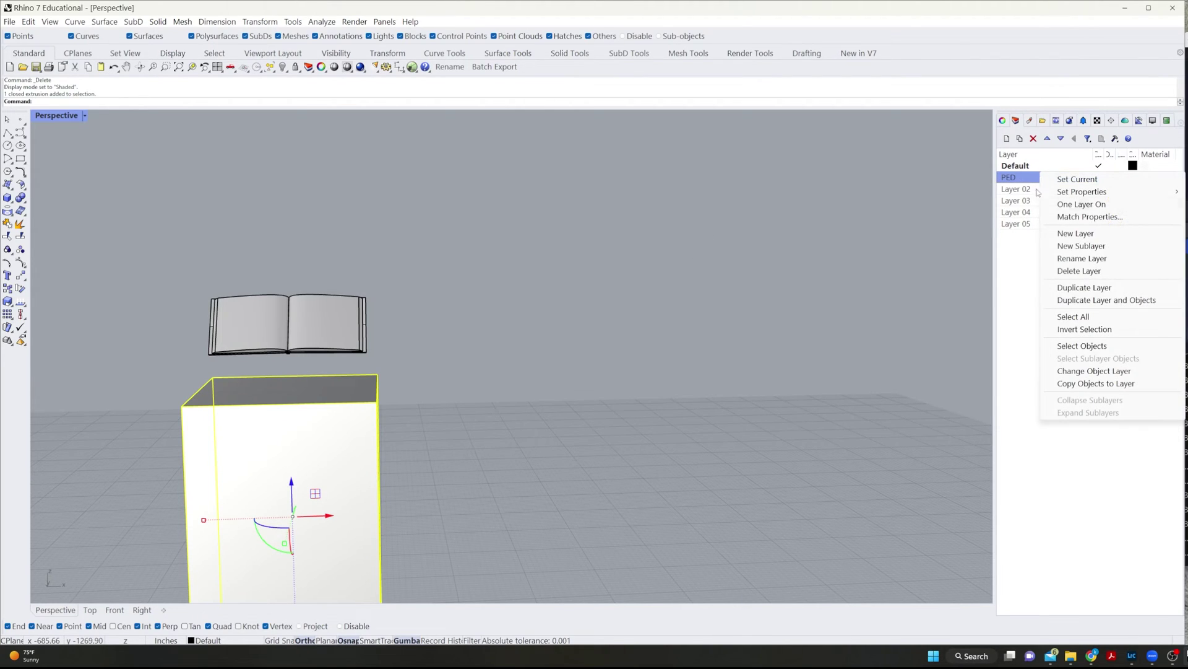
pyautogui.click(1083, 371)
pyautogui.scroll(3, 233, 320)
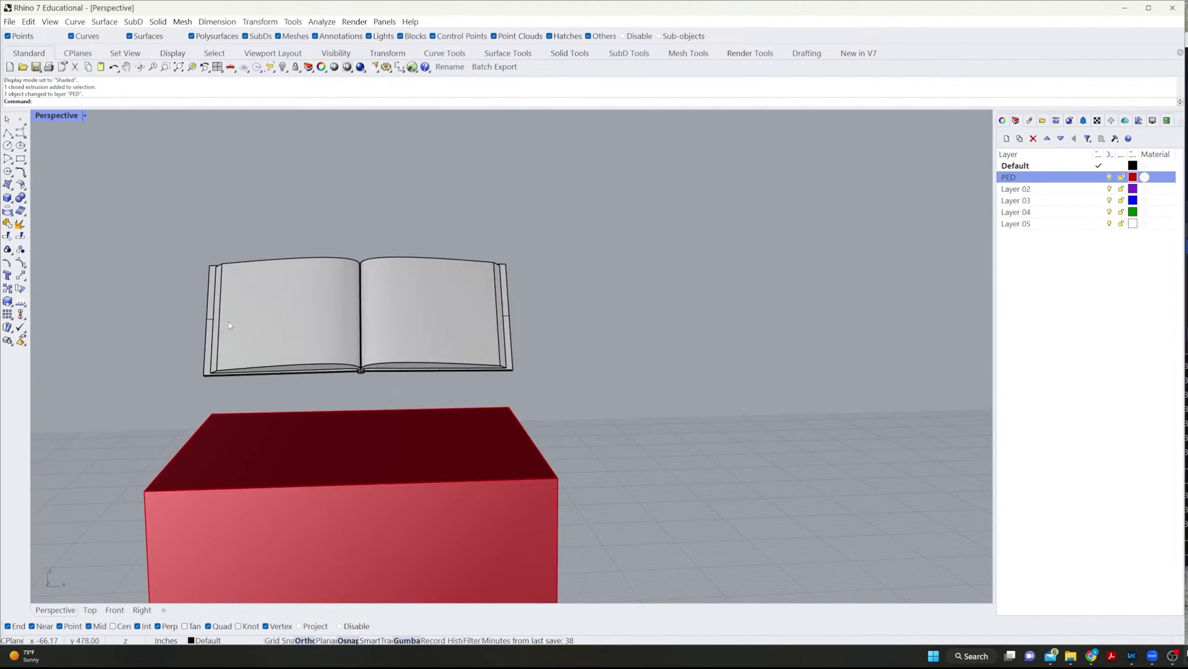
# - Extract the left, right and last page surfaces from the book with ExtractSrf
pyautogui.click(312, 328)
pyautogui.click(568, 289)
pyautogui.moveTo(569, 289); pyautogui.dragTo(613, 296, button='right')
pyautogui.scroll(4, 300, 385)
pyautogui.moveTo(300, 385); pyautogui.dragTo(416, 259, button='right')
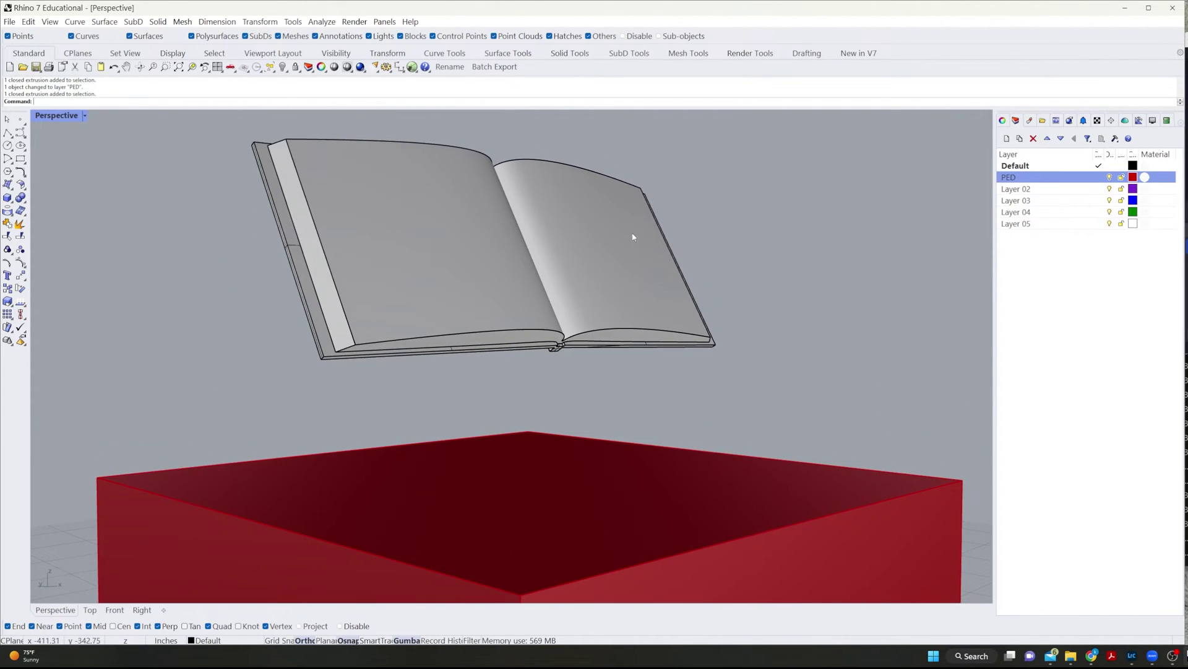
pyautogui.moveTo(633, 237); pyautogui.dragTo(567, 273, button='right')
pyautogui.write('ExtractSrf')
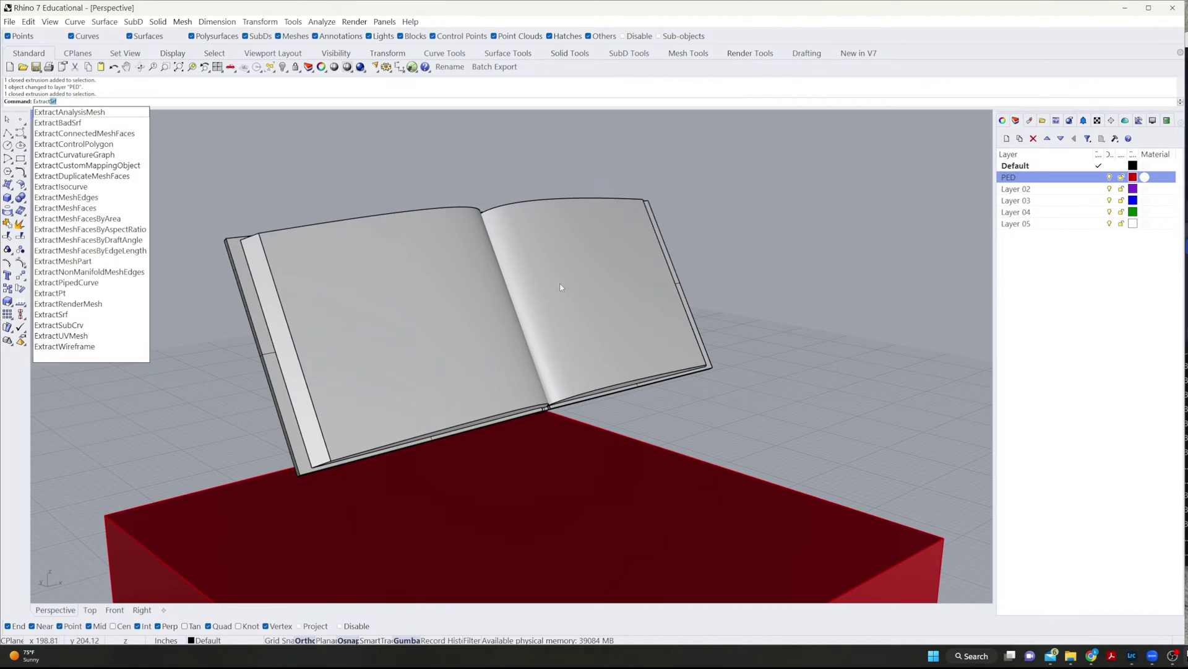
pyautogui.press('Return')
pyautogui.moveTo(390, 292); pyautogui.dragTo(417, 269, button='right')
pyautogui.scroll(6, 416, 272)
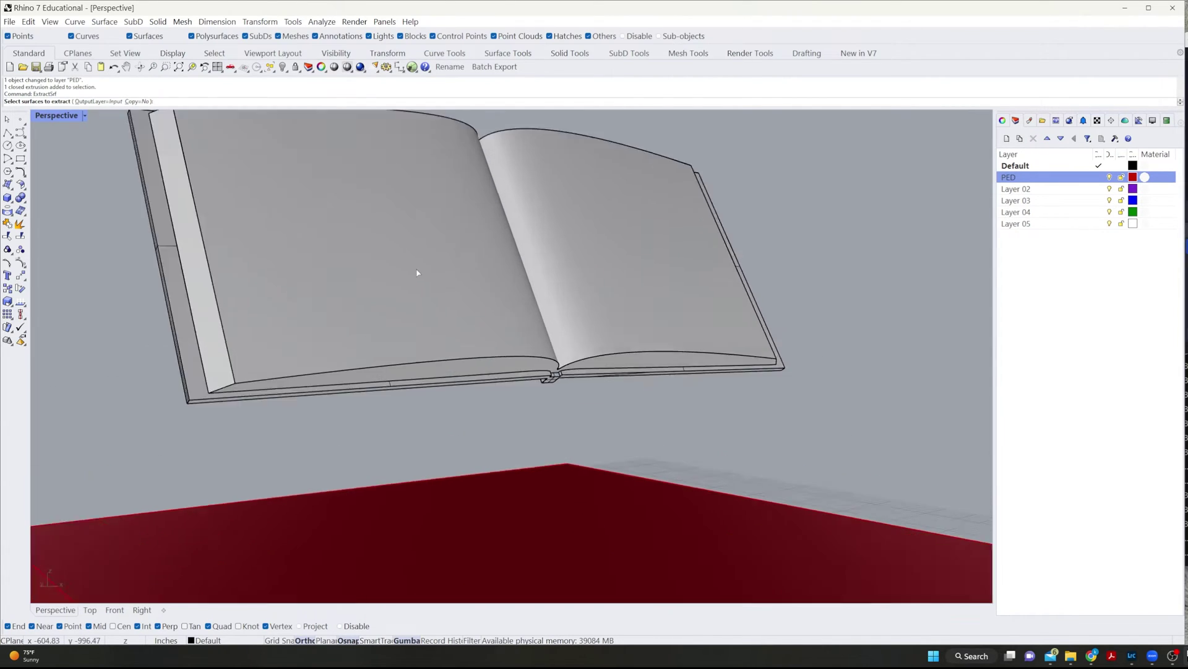
pyautogui.click(465, 269)
pyautogui.moveTo(687, 273); pyautogui.dragTo(536, 286, button='right')
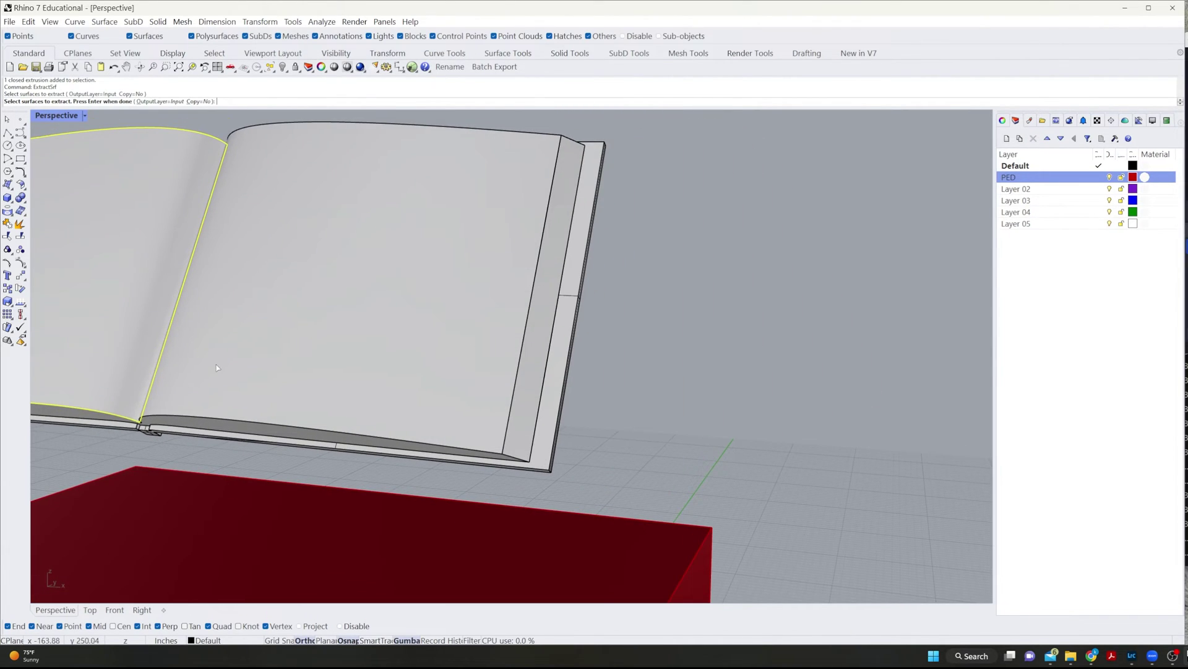
pyautogui.click(266, 340)
pyautogui.moveTo(106, 406); pyautogui.dragTo(153, 395, button='right')
pyautogui.scroll(6, 172, 407)
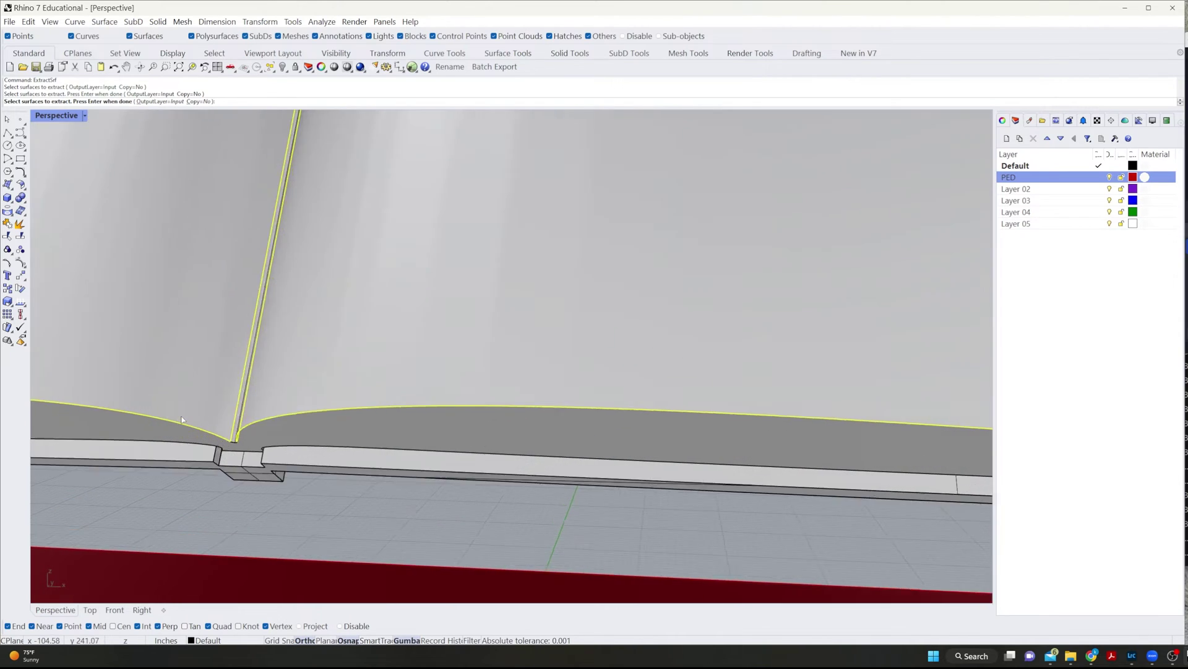
pyautogui.click(427, 473)
pyautogui.scroll(-8, 428, 474)
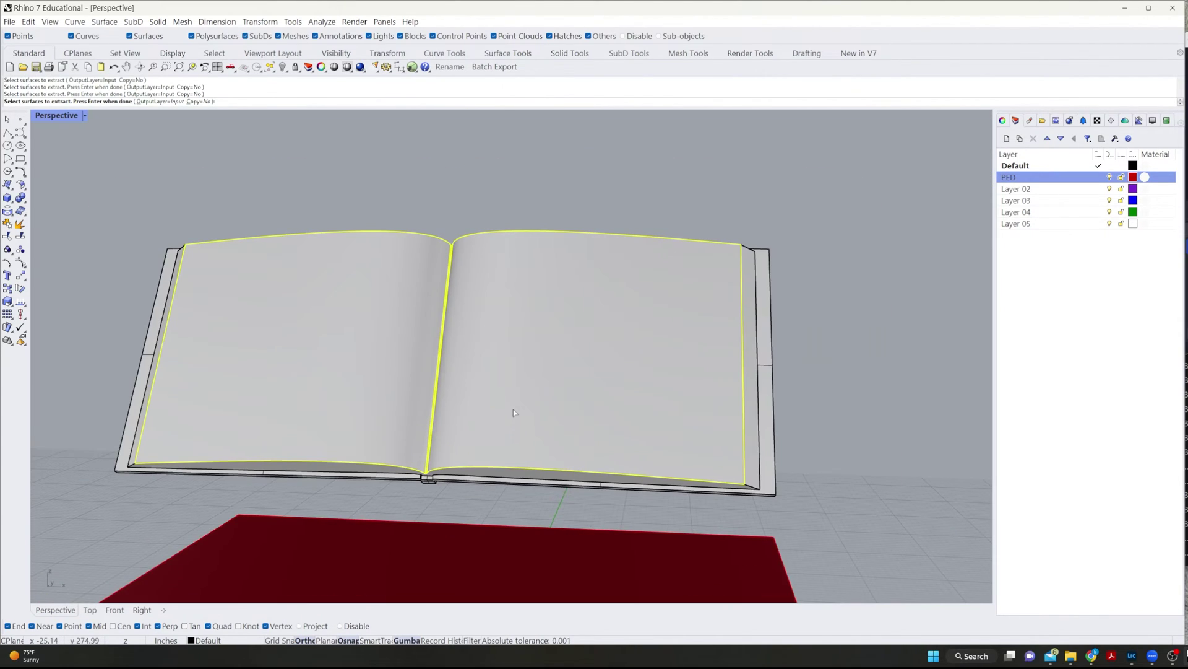
pyautogui.press('Return')
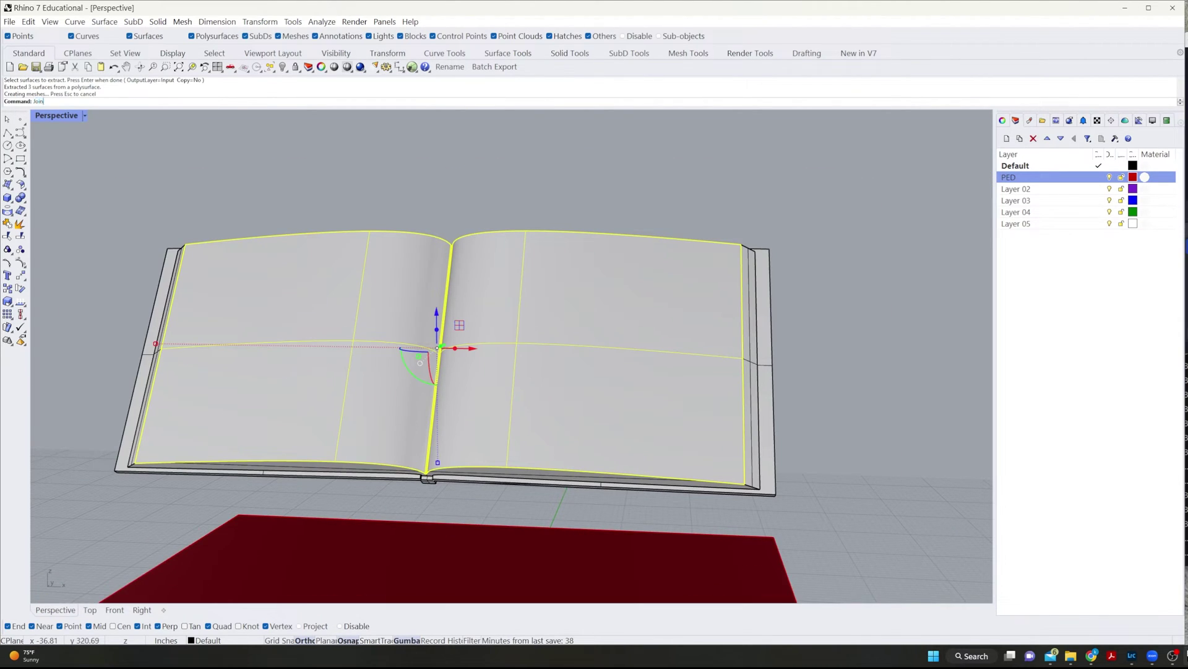
# - Join the page surfaces, rename Layer 02 to OPEN_PAGES, and move the pages onto it
pyautogui.write('Join')
pyautogui.press('Return')
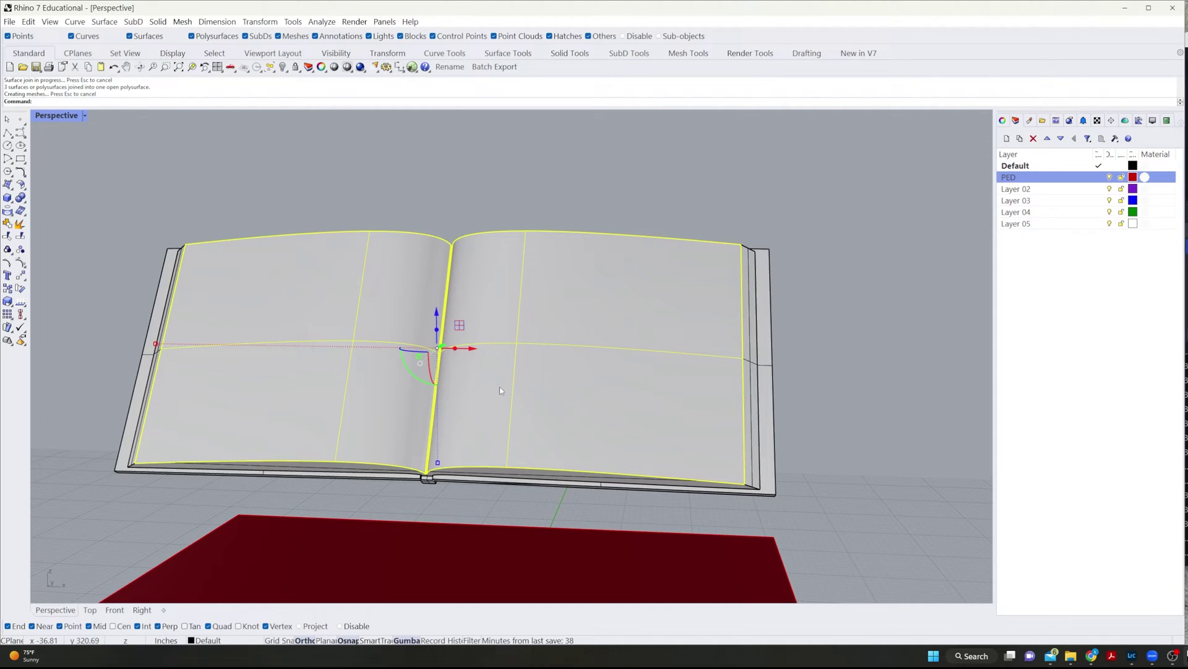
pyautogui.click(1015, 188)
pyautogui.click(1014, 190)
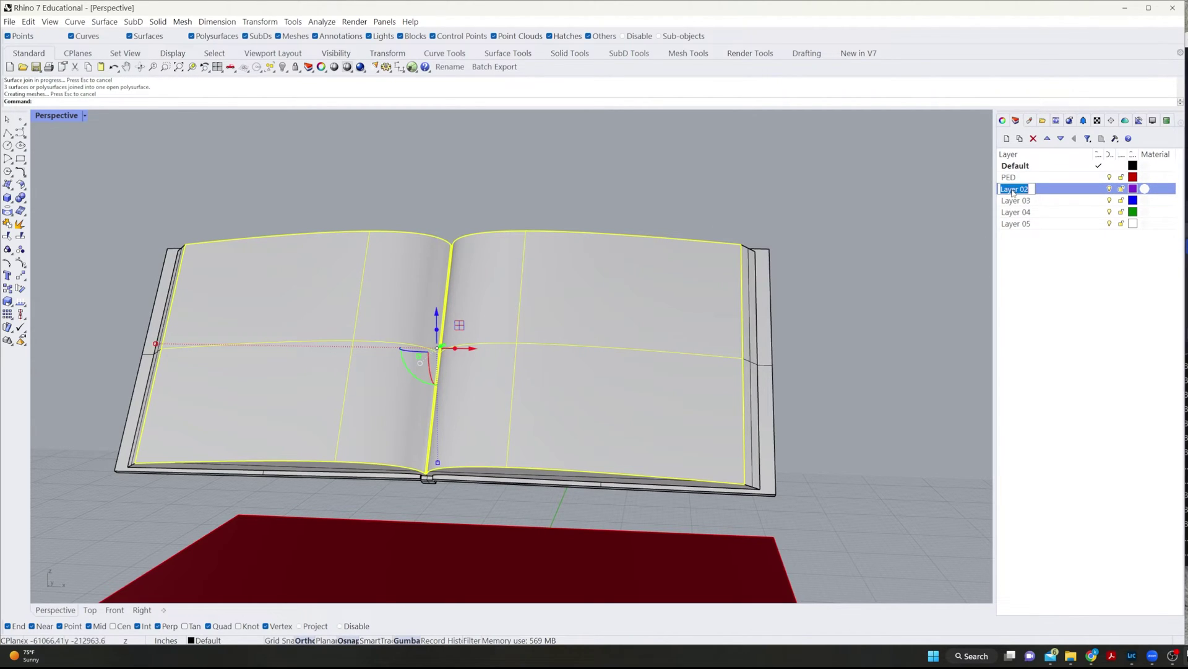
pyautogui.write('P')
pyautogui.write('AGES')
pyautogui.press('BackSpace')
pyautogui.press('BackSpace')
pyautogui.press('BackSpace')
pyautogui.press('BackSpace')
pyautogui.press('BackSpace')
pyautogui.write('OPEN')
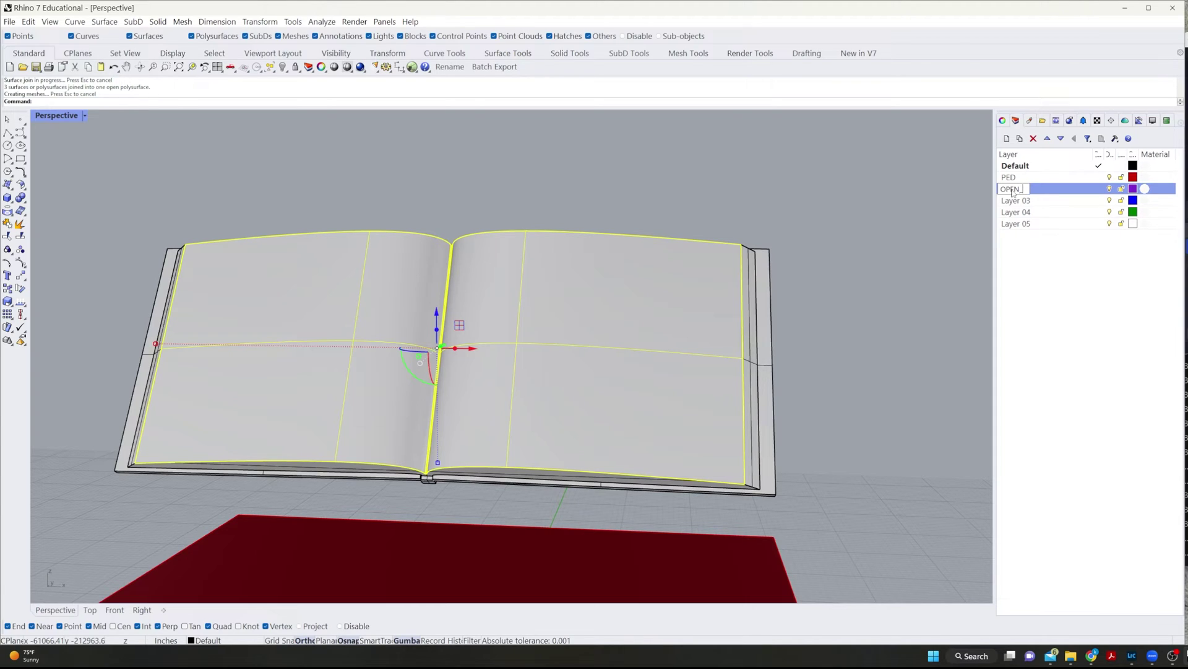
pyautogui.write('_PAGES')
pyautogui.press('Return')
pyautogui.rightClick(1013, 193)
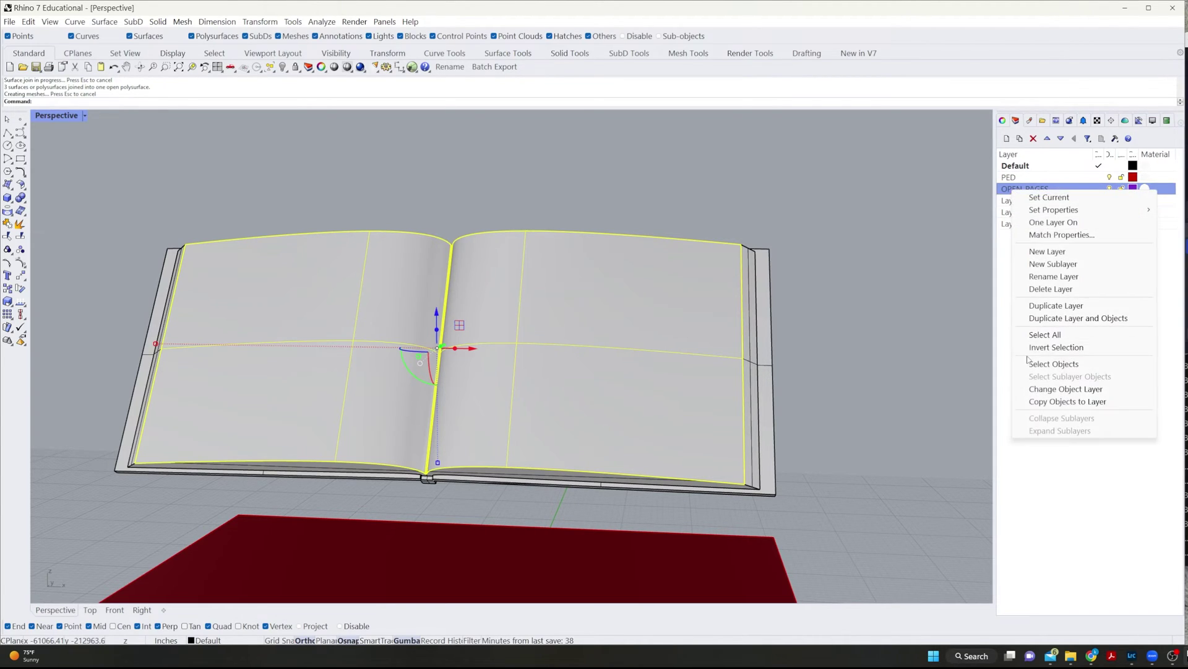
pyautogui.click(1065, 389)
pyautogui.press('Escape')
pyautogui.moveTo(889, 420); pyautogui.dragTo(832, 421, button='right')
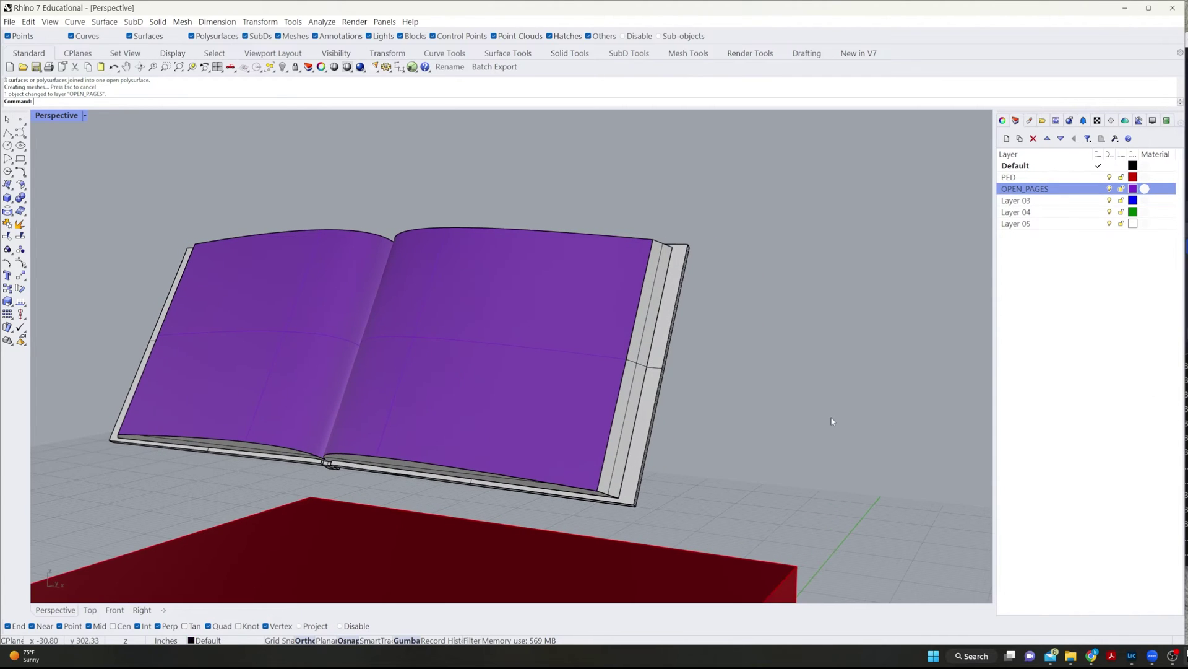
# - Rename Layer 03 to PAGES and move the page block onto it
pyautogui.moveTo(335, 365); pyautogui.dragTo(344, 392, button='right')
pyautogui.click(347, 393)
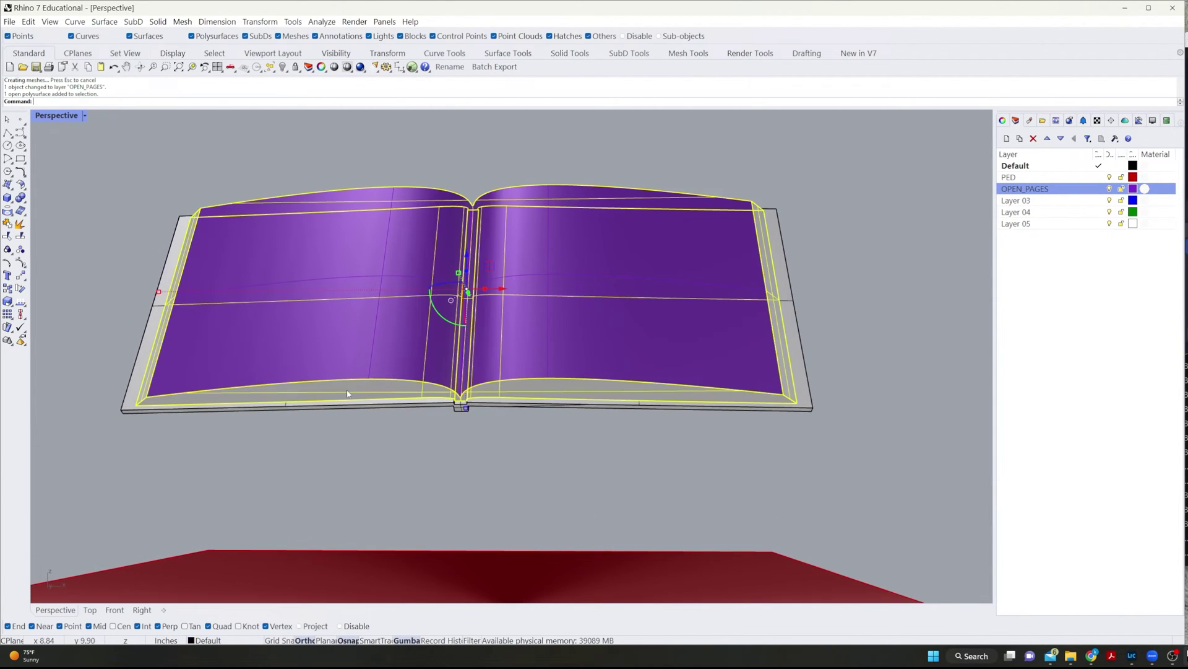
pyautogui.doubleClick(1039, 203)
pyautogui.click(1039, 203)
pyautogui.write('PAGES')
pyautogui.press('Return')
pyautogui.click(1040, 204)
pyautogui.press('Escape')
pyautogui.rightClick(1040, 203)
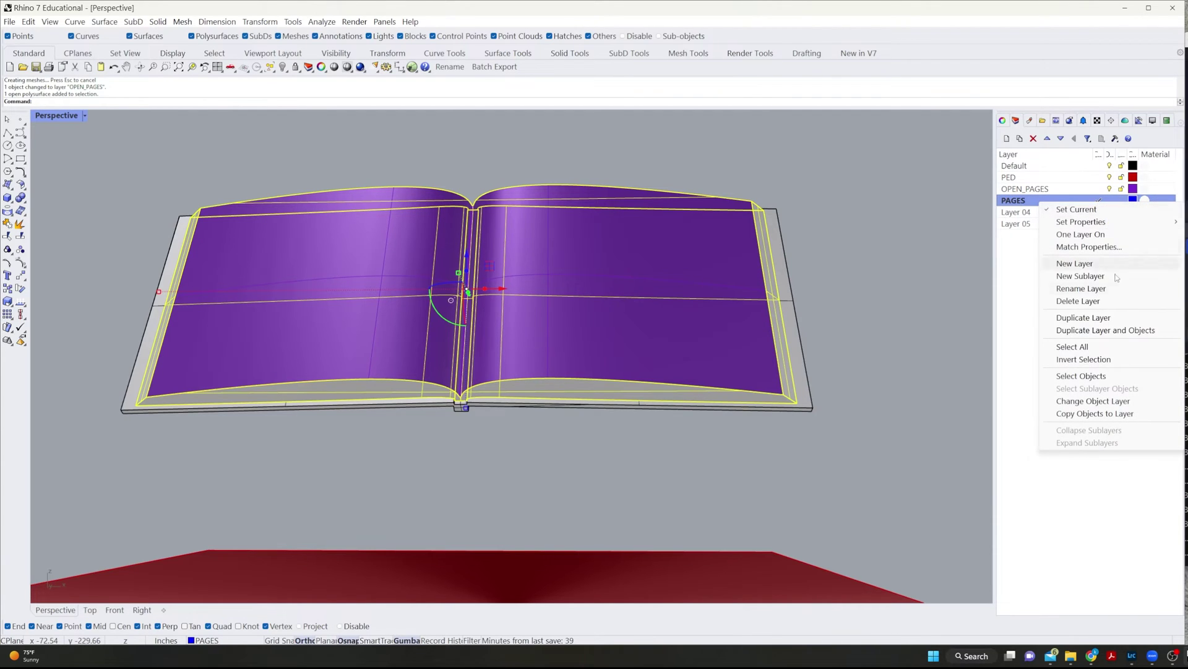
pyautogui.click(1093, 401)
# - Rename Layer 04 to BINDING and move the book's cover onto it
pyautogui.moveTo(702, 461); pyautogui.dragTo(608, 367, button='right')
pyautogui.click(645, 351)
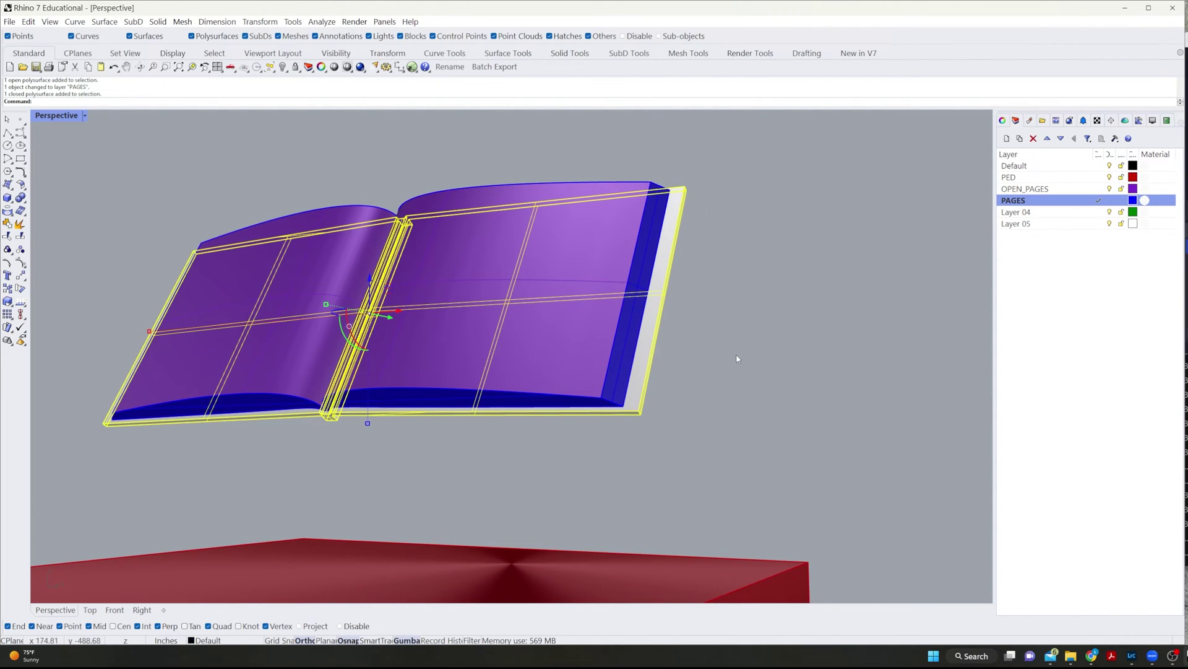
pyautogui.click(1042, 212)
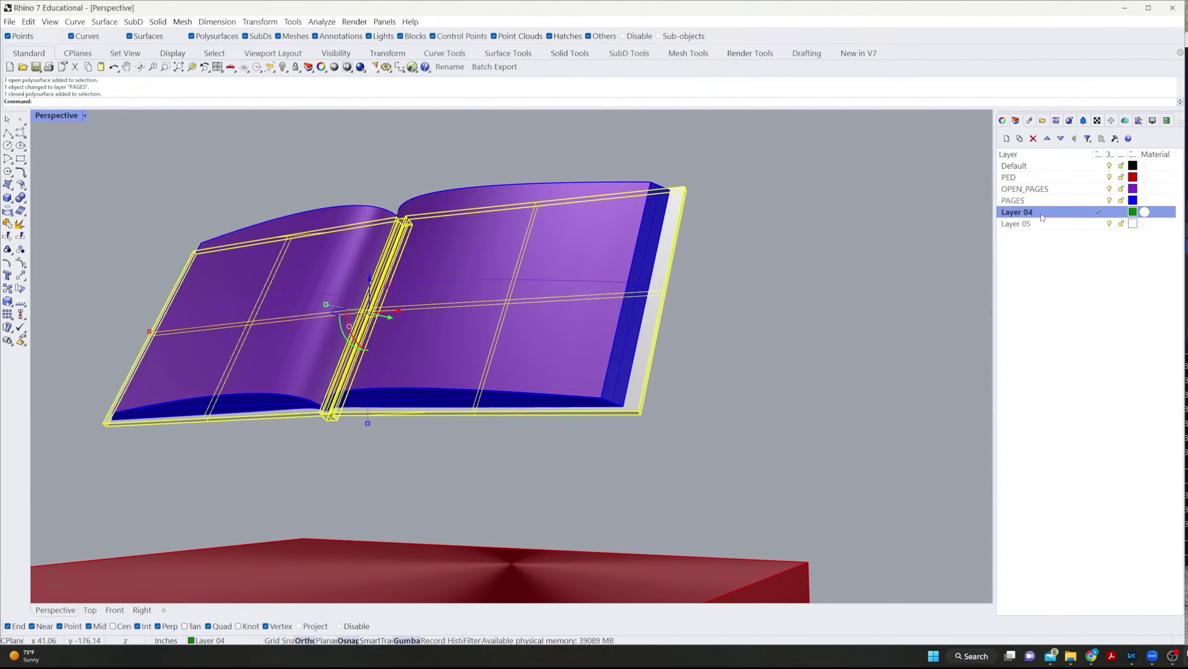
pyautogui.click(1024, 213)
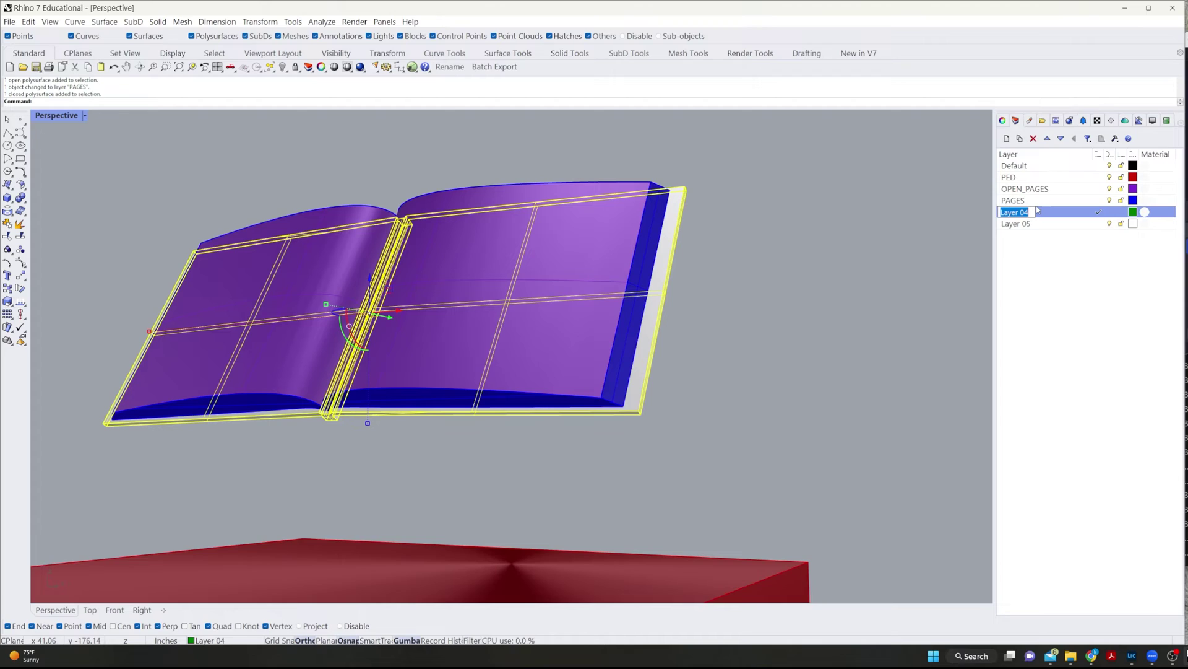
pyautogui.write('BINDING')
pyautogui.press('Return')
pyautogui.rightClick(1036, 205)
pyautogui.click(1028, 211)
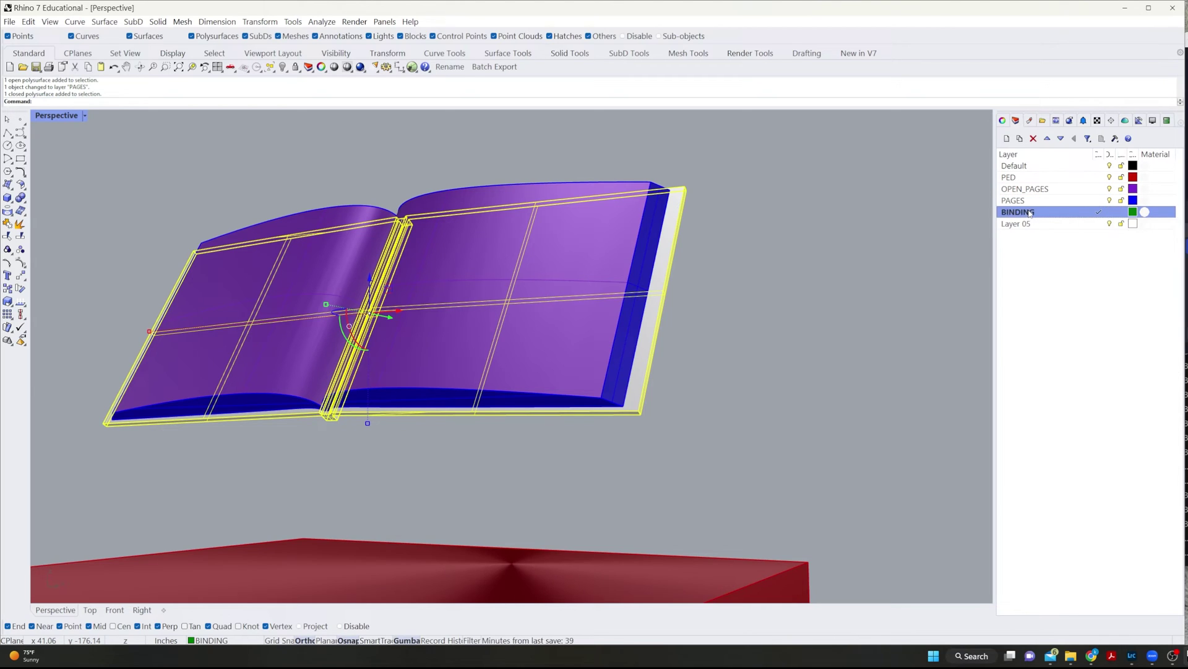
pyautogui.rightClick(1029, 210)
pyautogui.click(1087, 412)
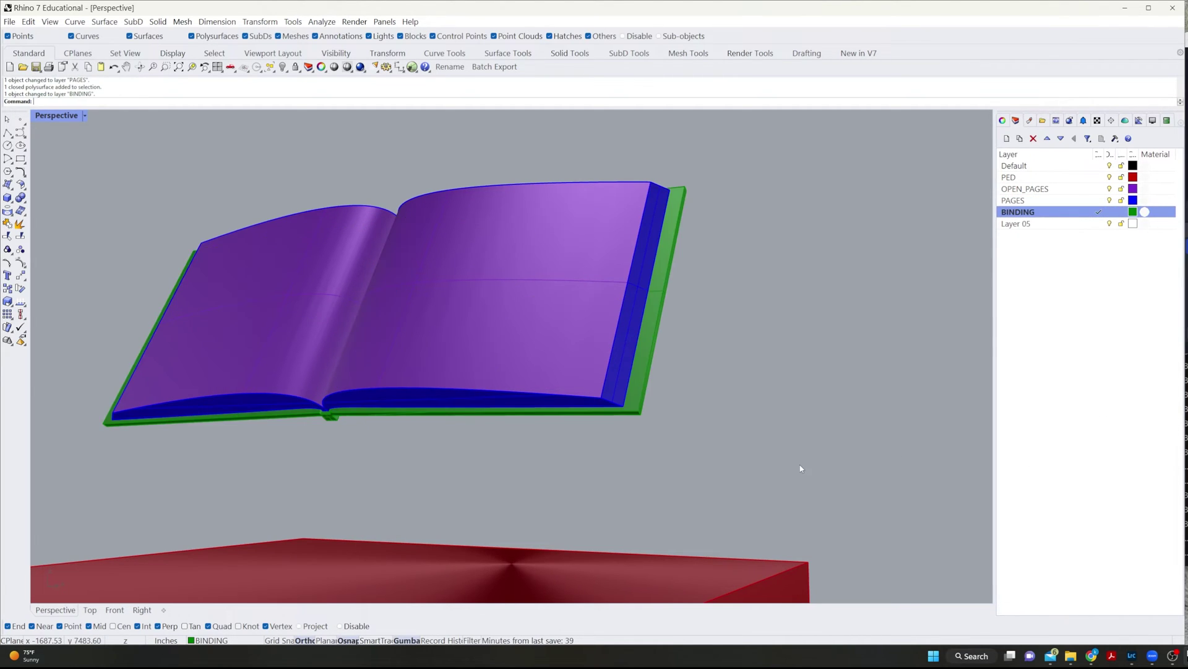
# - From the underside, pick the left and right outer cover faces for ExtractSrf
pyautogui.moveTo(798, 470); pyautogui.dragTo(385, 391, button='right')
pyautogui.scroll(2, 380, 389)
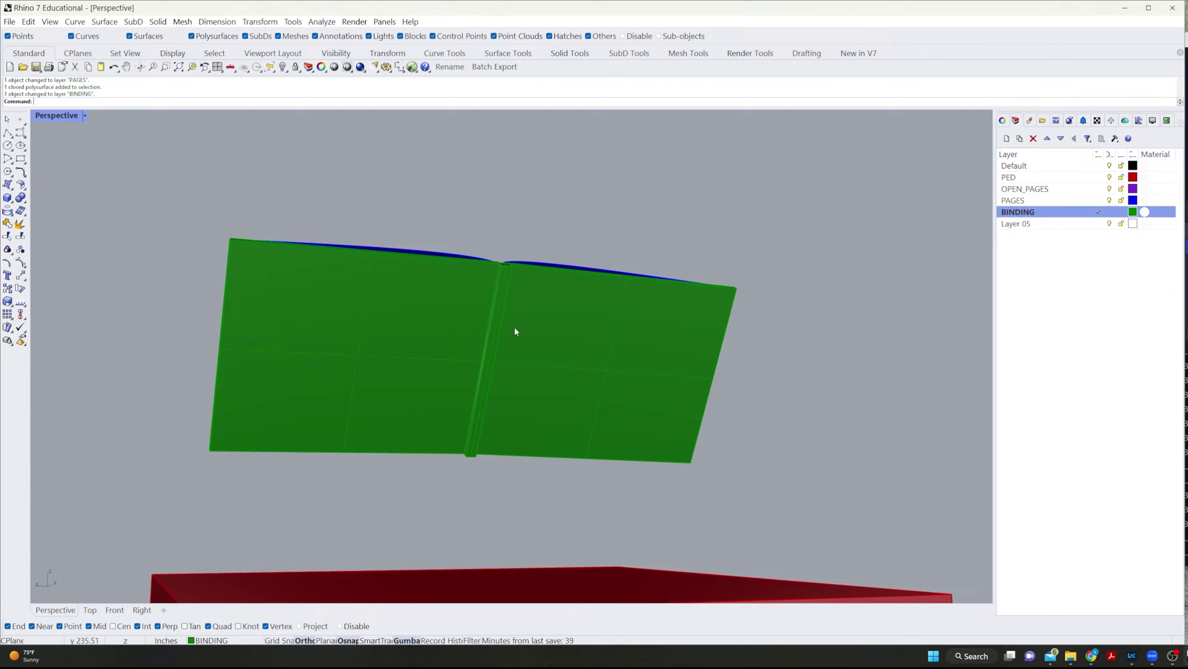
pyautogui.moveTo(475, 340); pyautogui.dragTo(477, 359, button='right')
pyautogui.scroll(5, 476, 358)
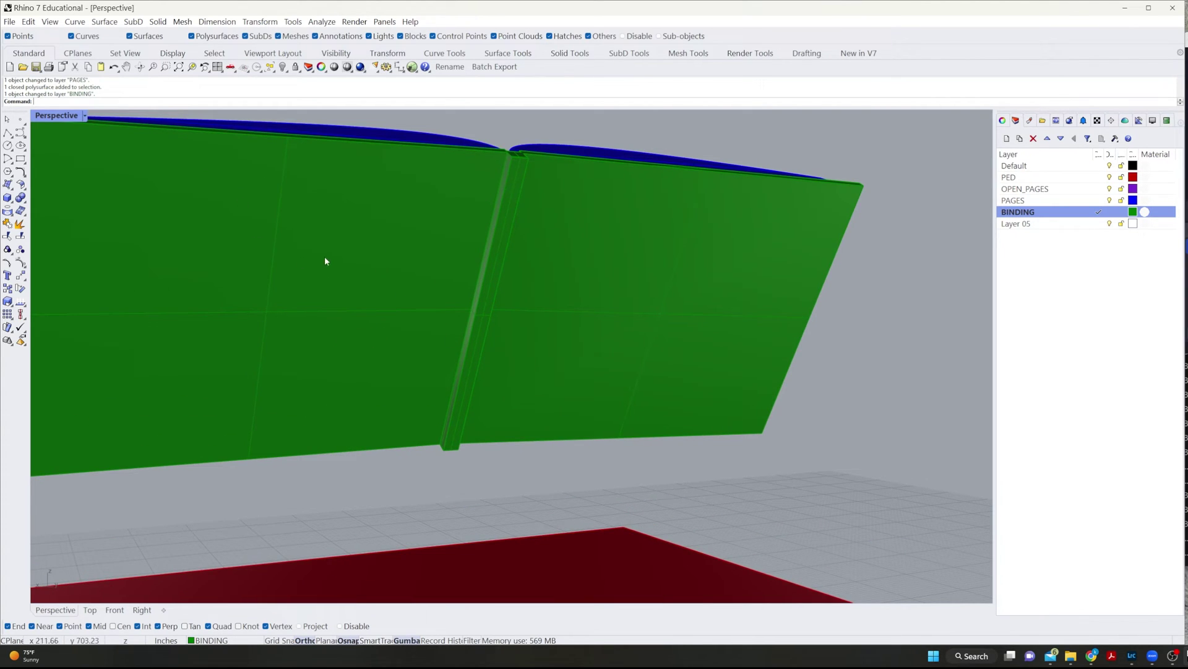
pyautogui.scroll(-3, 443, 310)
pyautogui.write('ExtractSrf')
pyautogui.press('Return')
pyautogui.click(459, 351)
pyautogui.click(644, 348)
# - Finish extracting the two cover faces and select the right cover face
pyautogui.press('Return')
pyautogui.press('Escape')
pyautogui.moveTo(589, 165); pyautogui.dragTo(733, 374, button='right')
pyautogui.click(643, 376)
pyautogui.moveTo(146, 390); pyautogui.dragTo(695, 364, button='right')
# - Rename Layer 05 to COVER_FRONT, move the face onto it, and colour it Brown
pyautogui.click(1008, 224)
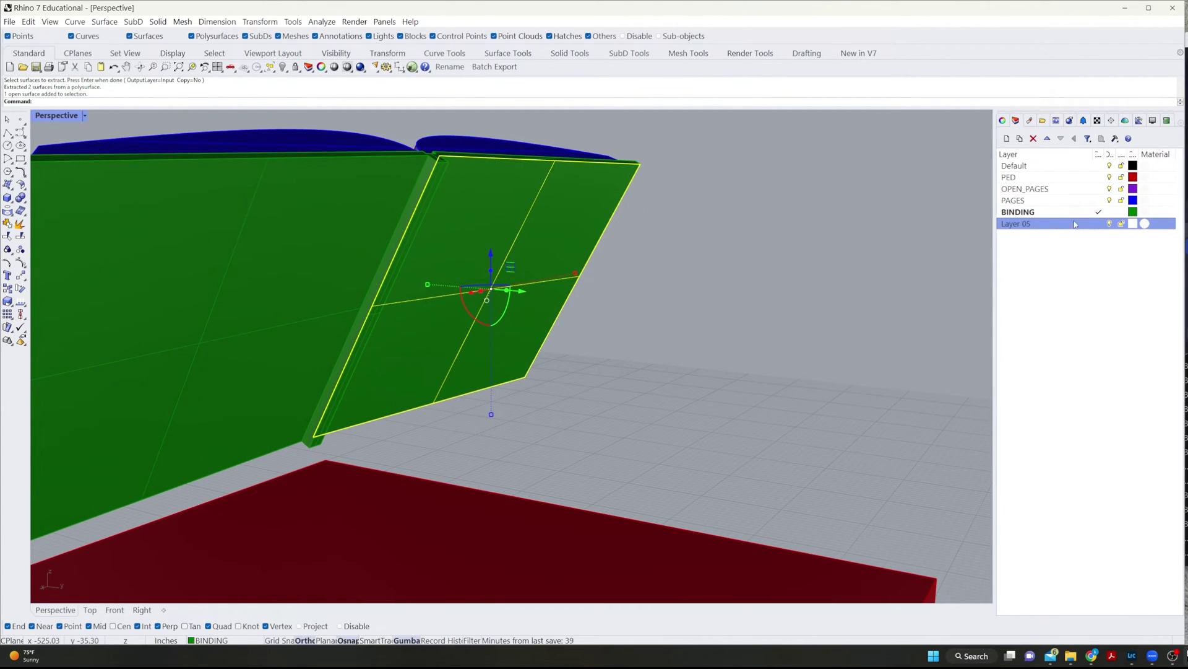
pyautogui.click(1039, 223)
pyautogui.moveTo(1030, 224); pyautogui.dragTo(956, 227)
pyautogui.write('FR')
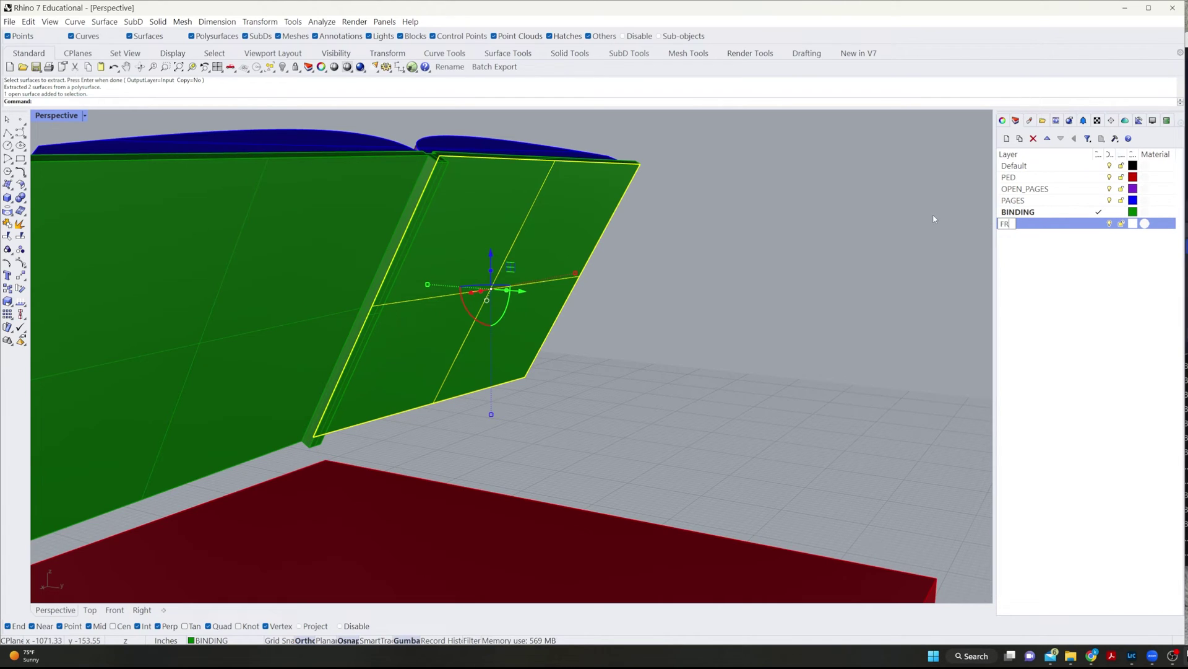
pyautogui.write('ON')
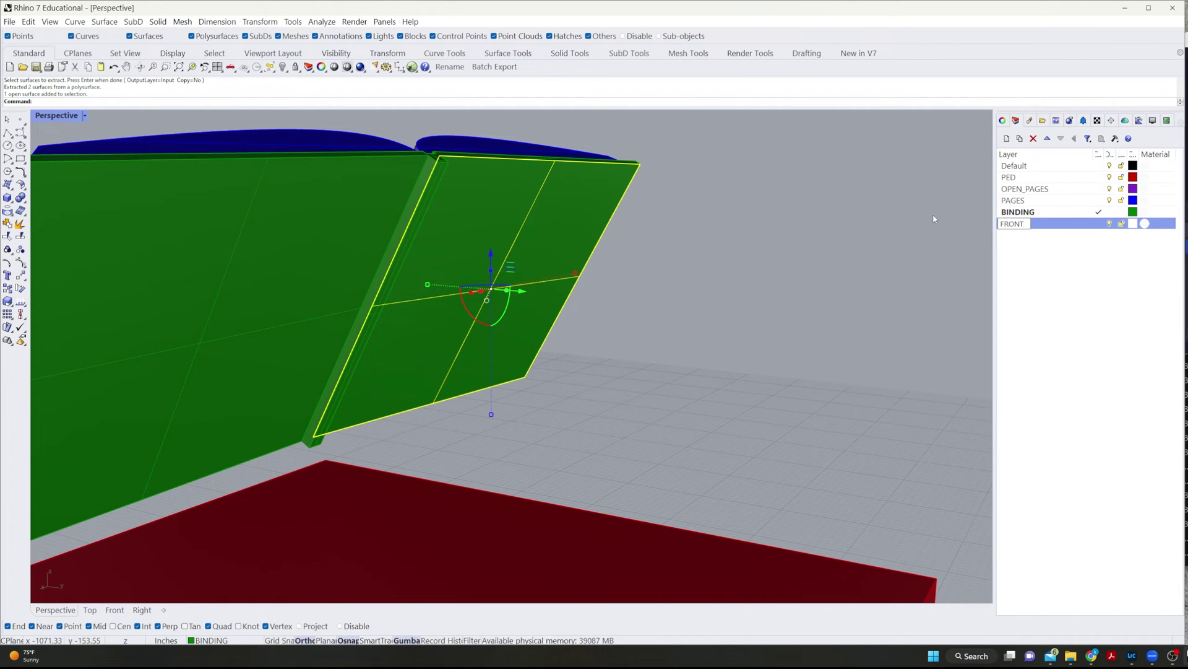
pyautogui.write('T')
pyautogui.press('BackSpace')
pyautogui.press('BackSpace')
pyautogui.press('BackSpace')
pyautogui.press('BackSpace')
pyautogui.press('BackSpace')
pyautogui.write('COVER_FRONT')
pyautogui.press('Return')
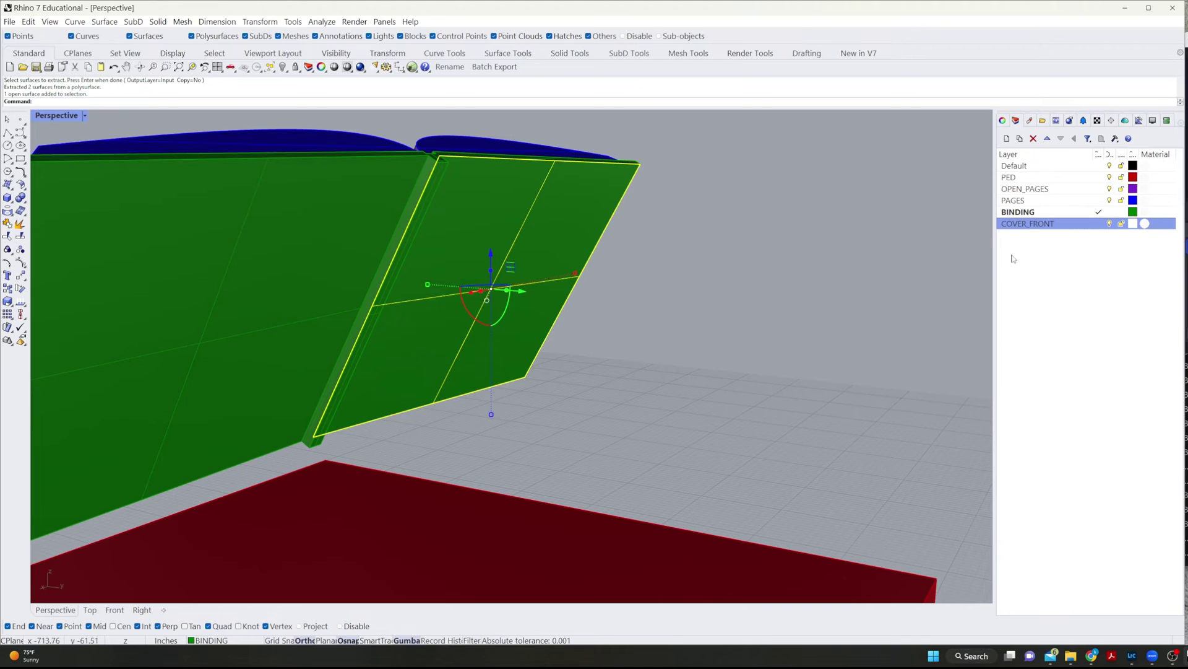
pyautogui.rightClick(1025, 225)
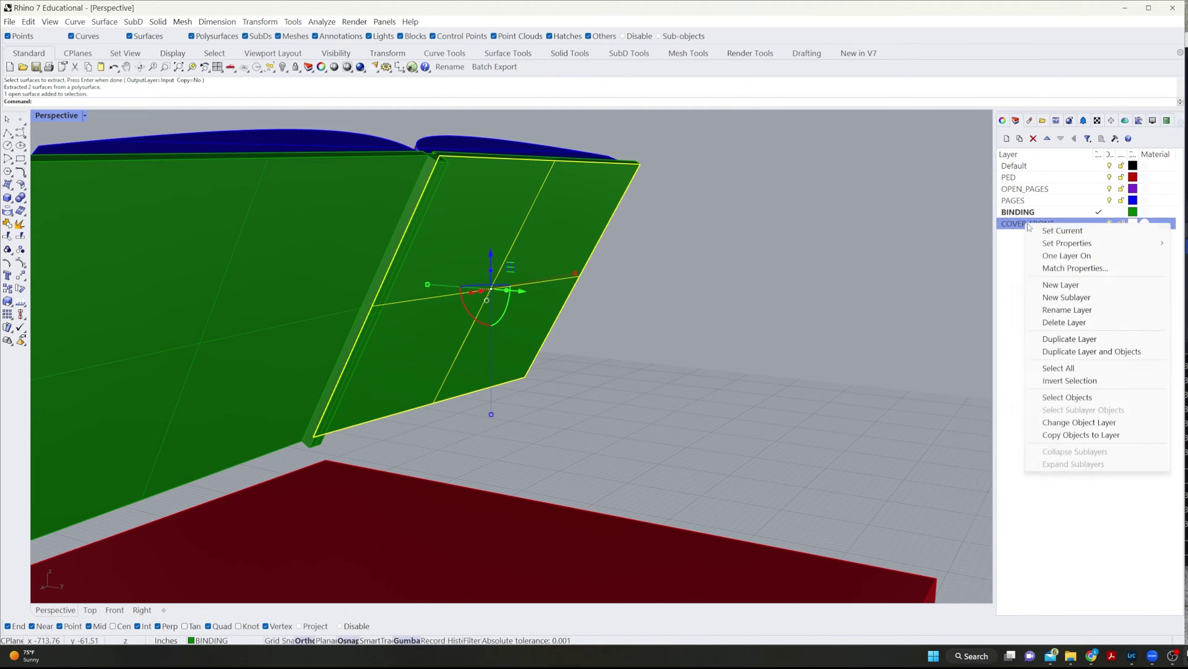
pyautogui.click(1066, 424)
pyautogui.click(1131, 225)
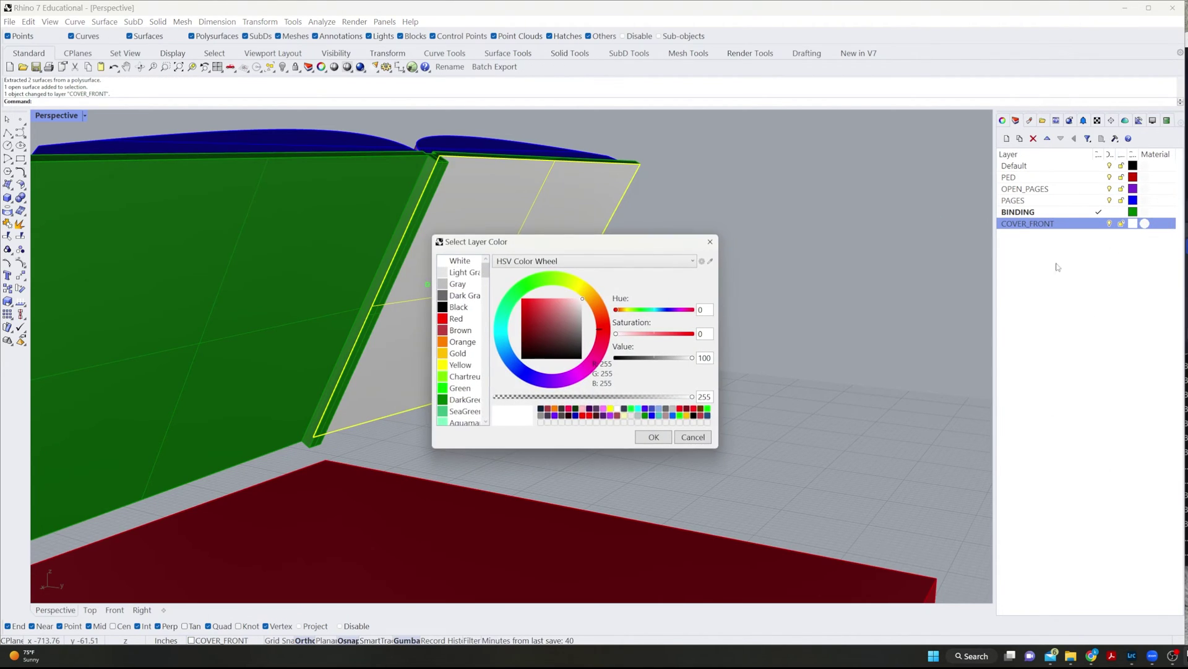
pyautogui.click(460, 330)
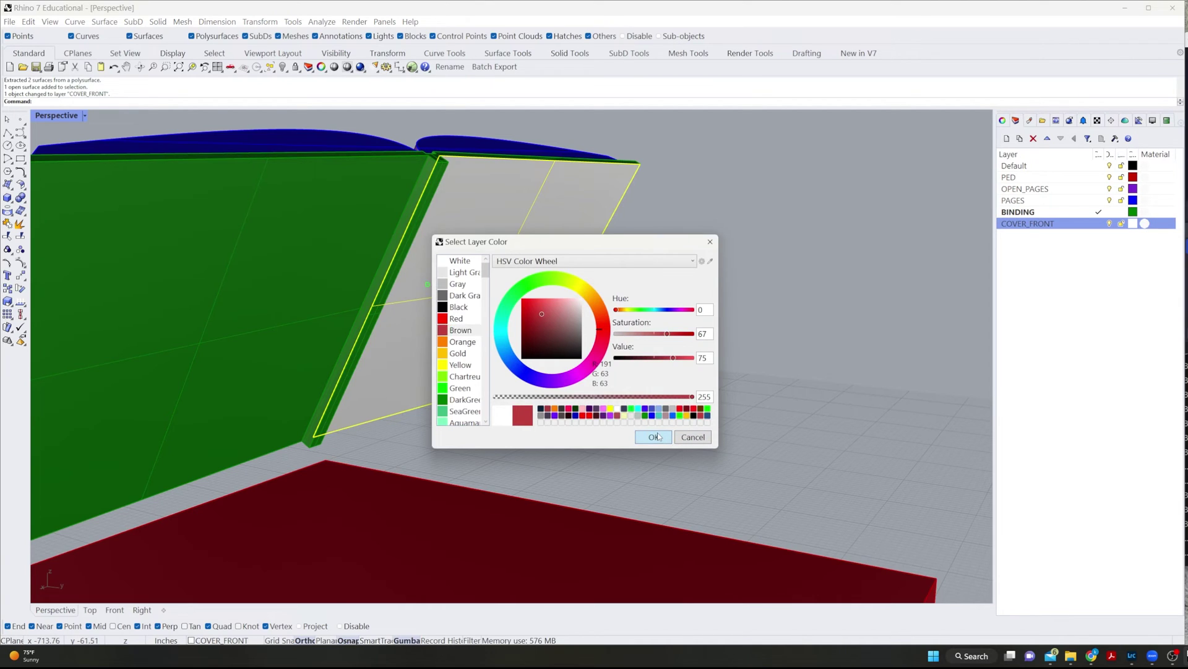
pyautogui.click(653, 437)
# - Select the other cover face and add a new layer named COVER__BACK
pyautogui.moveTo(607, 432); pyautogui.dragTo(476, 433, button='right')
pyautogui.click(292, 377)
pyautogui.click(1006, 139)
pyautogui.write('COVER')
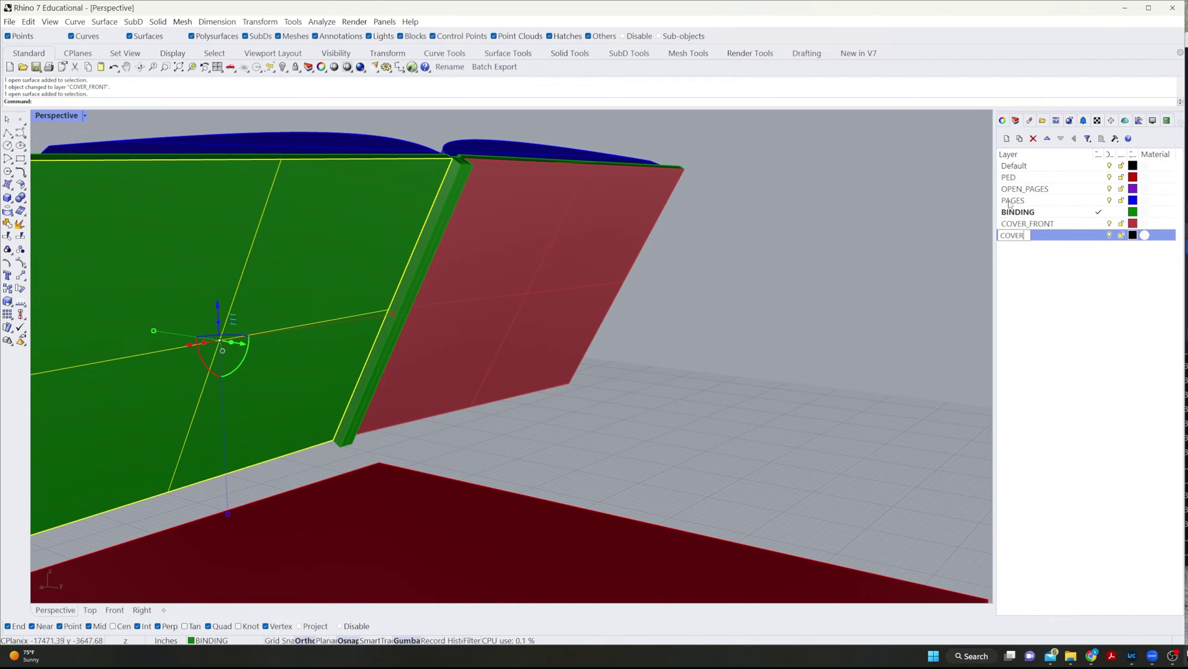
pyautogui.write('__BACK')
# - Name the new layer COVER_BACK, colour it SeaGreen, and move the back cover face onto it
pyautogui.press('Return')
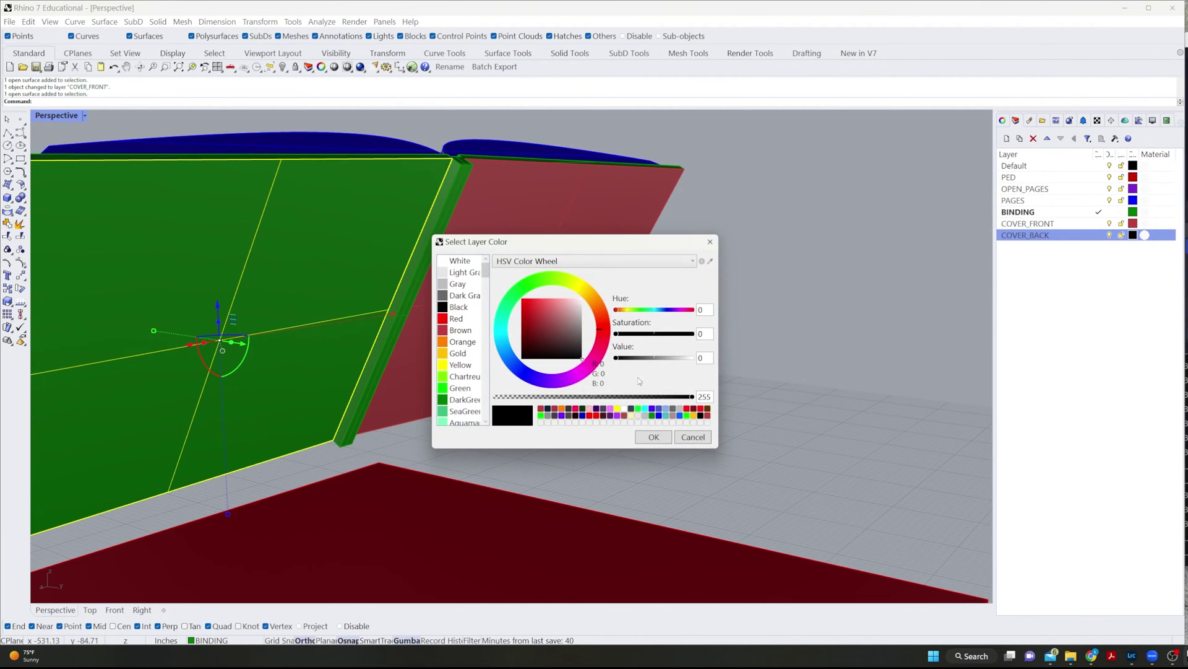
pyautogui.click(463, 411)
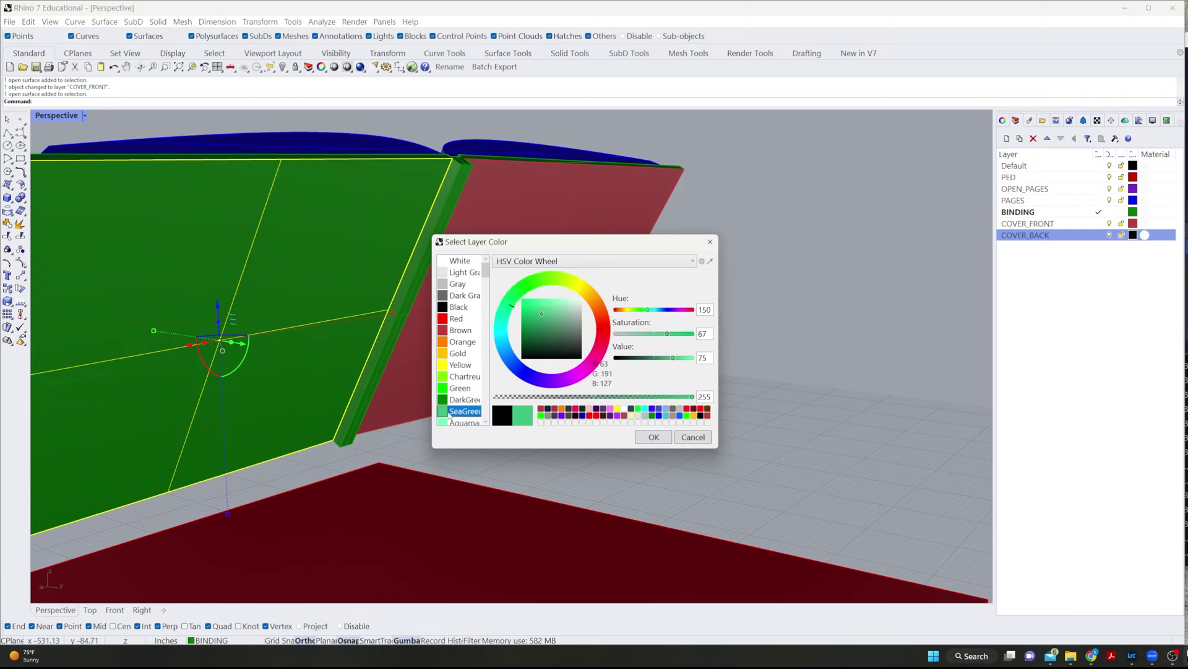
pyautogui.click(654, 437)
pyautogui.rightClick(1028, 236)
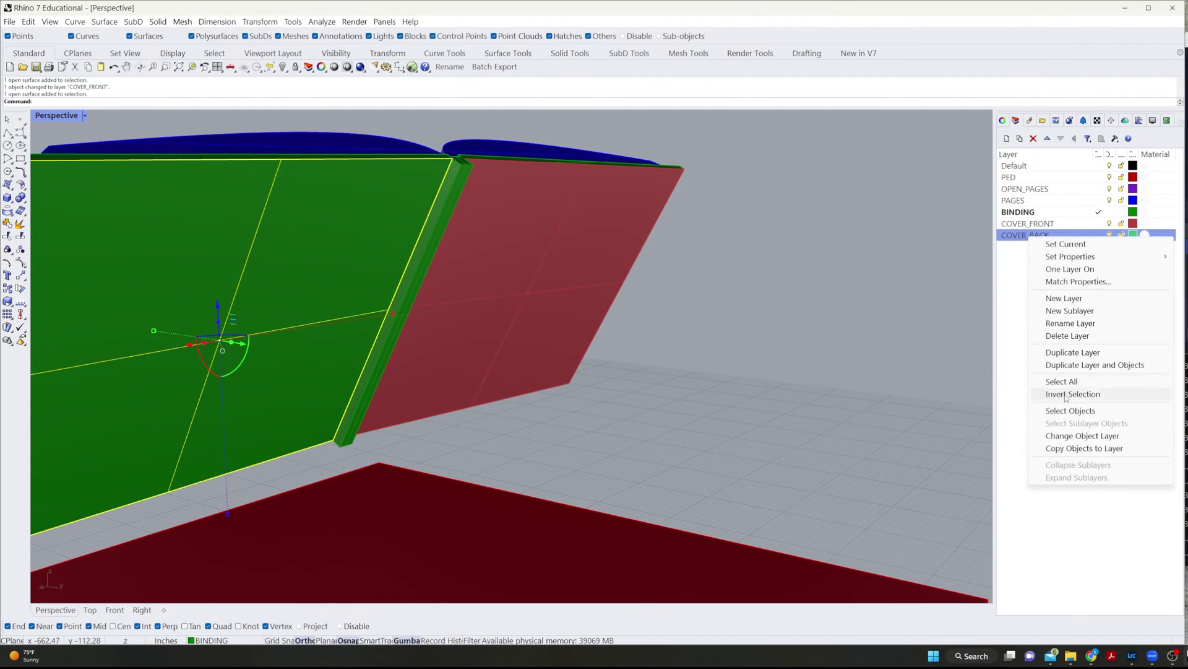
pyautogui.click(1083, 435)
pyautogui.click(760, 435)
pyautogui.scroll(-3, 619, 427)
# - Orbit and zoom around the book to inspect the open pages and the book above the pedestal
pyautogui.scroll(-3, 618, 429)
pyautogui.moveTo(617, 429); pyautogui.dragTo(511, 408, button='right')
pyautogui.scroll(3, 425, 420)
pyautogui.scroll(-5, 332, 438)
pyautogui.scroll(3, 511, 408)
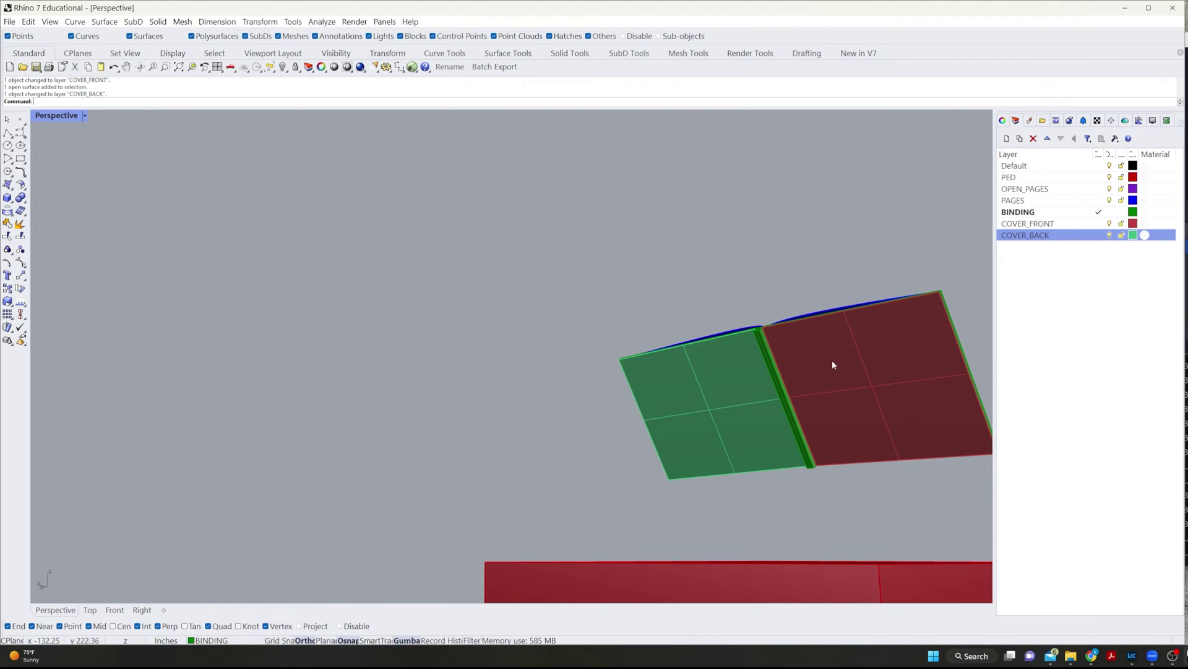
pyautogui.moveTo(832, 361); pyautogui.dragTo(576, 459, button='right')
pyautogui.scroll(-10, 686, 404)
pyautogui.scroll(2, 423, 515)
pyautogui.moveTo(423, 520); pyautogui.dragTo(687, 405, button='right')
# - Lower the book toward the pedestal in the Front view and shift it sideways over the pedestal
pyautogui.click(116, 609)
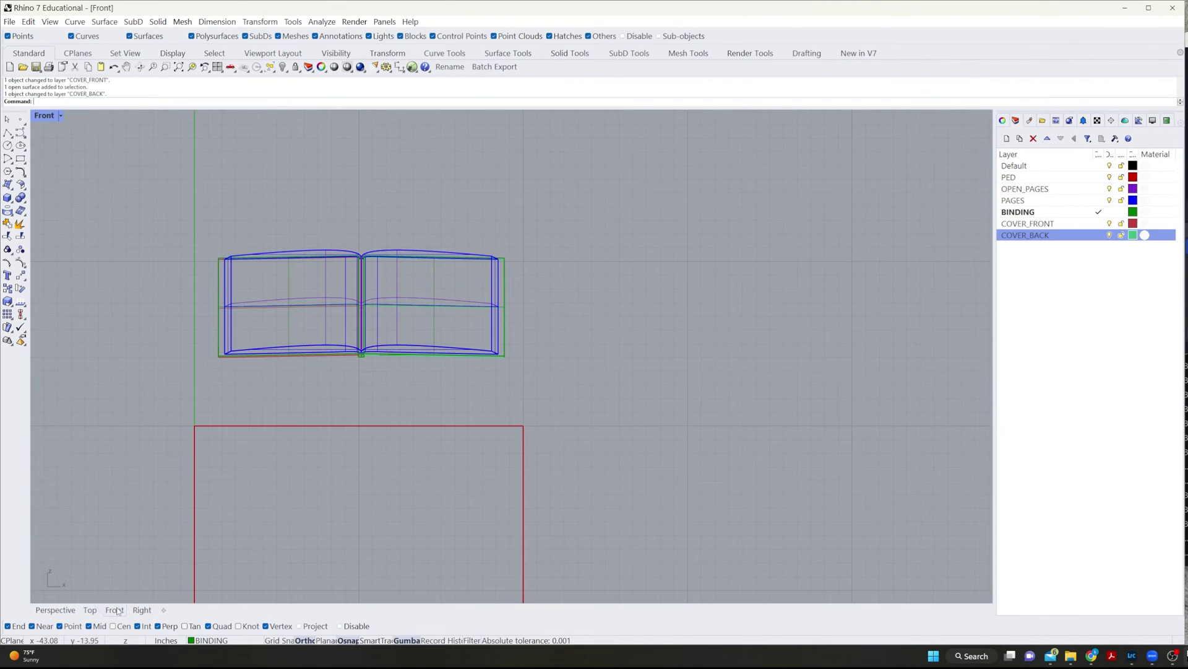
pyautogui.moveTo(186, 405); pyautogui.dragTo(829, 104)
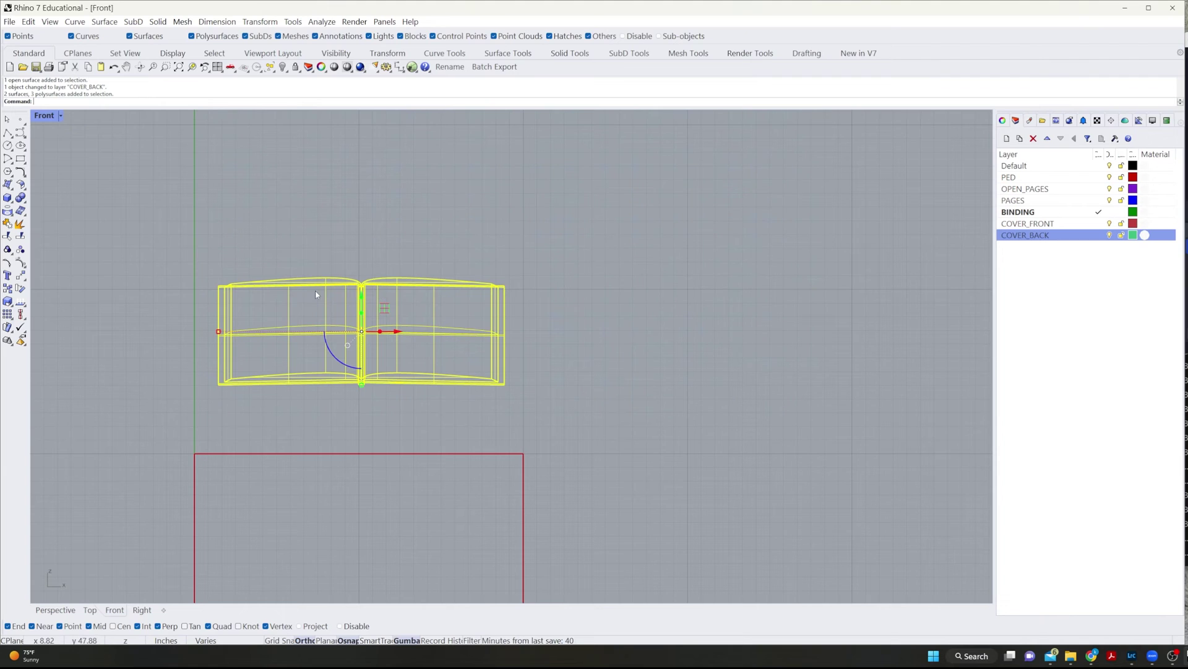
pyautogui.moveTo(361, 291); pyautogui.dragTo(578, 375)
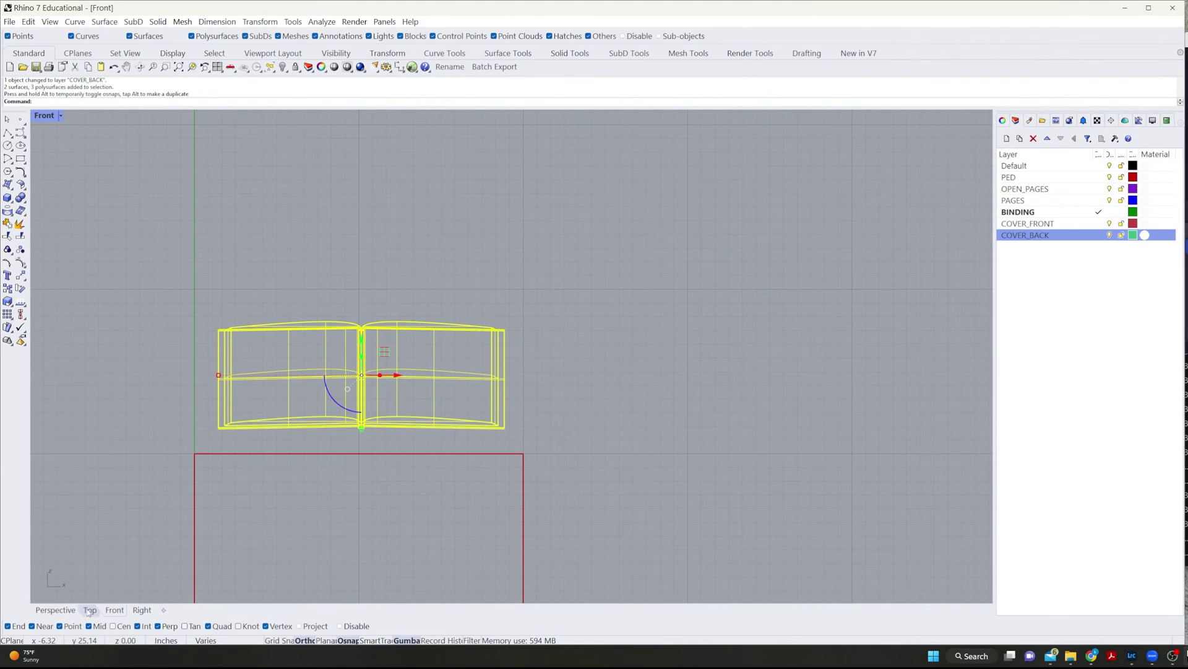
pyautogui.click(59, 611)
pyautogui.click(225, 495)
pyautogui.moveTo(225, 496); pyautogui.dragTo(554, 284, button='right')
pyautogui.moveTo(560, 250); pyautogui.dragTo(635, 347)
pyautogui.moveTo(559, 308)
pyautogui.mouseDown()
pyautogui.moveTo(534, 308)
pyautogui.moveTo(574, 308)
pyautogui.mouseUp()
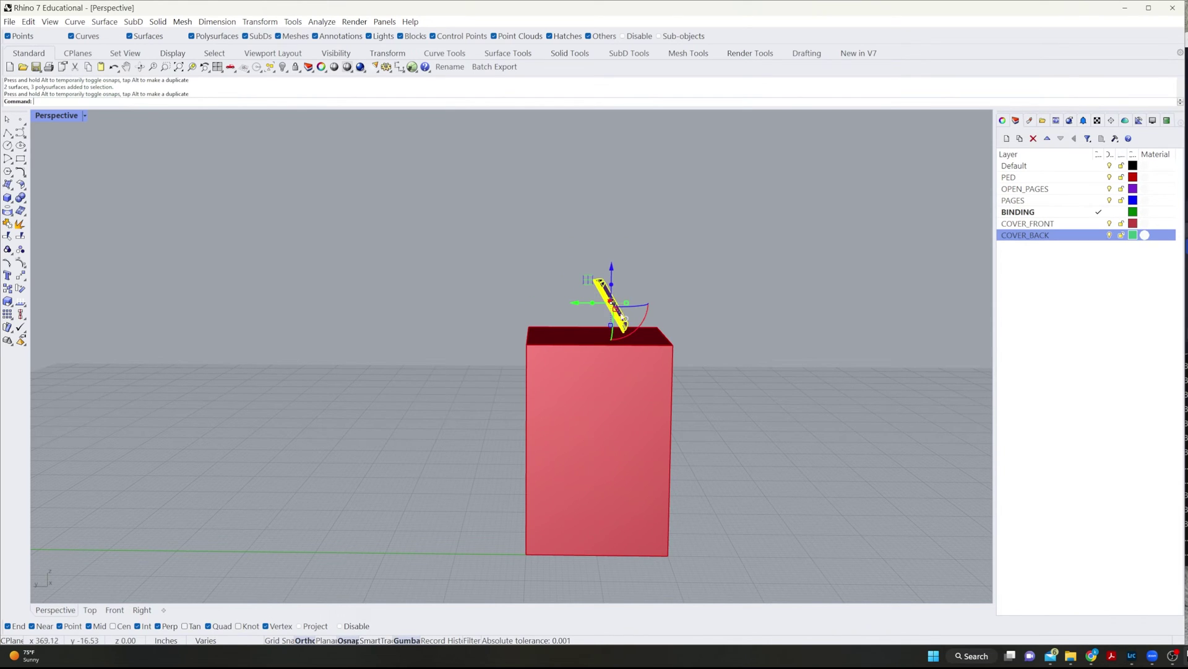
pyautogui.click(937, 345)
# - Orbit and zoom out to a raised three-quarter view of the whole pedestal
pyautogui.moveTo(936, 345); pyautogui.dragTo(722, 387, button='right')
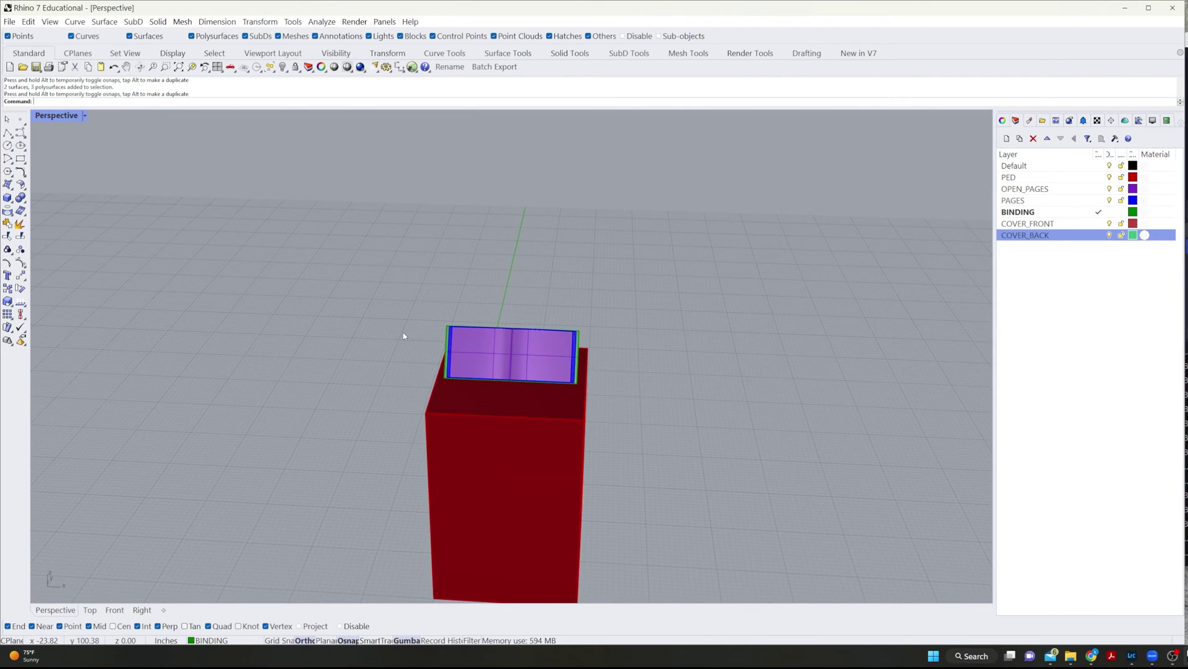
pyautogui.moveTo(402, 335); pyautogui.dragTo(463, 308, button='right')
pyautogui.scroll(4, 630, 379)
pyautogui.moveTo(434, 438); pyautogui.dragTo(588, 413, button='right')
pyautogui.scroll(-7, 665, 362)
pyautogui.moveTo(553, 299); pyautogui.dragTo(558, 239, button='right')
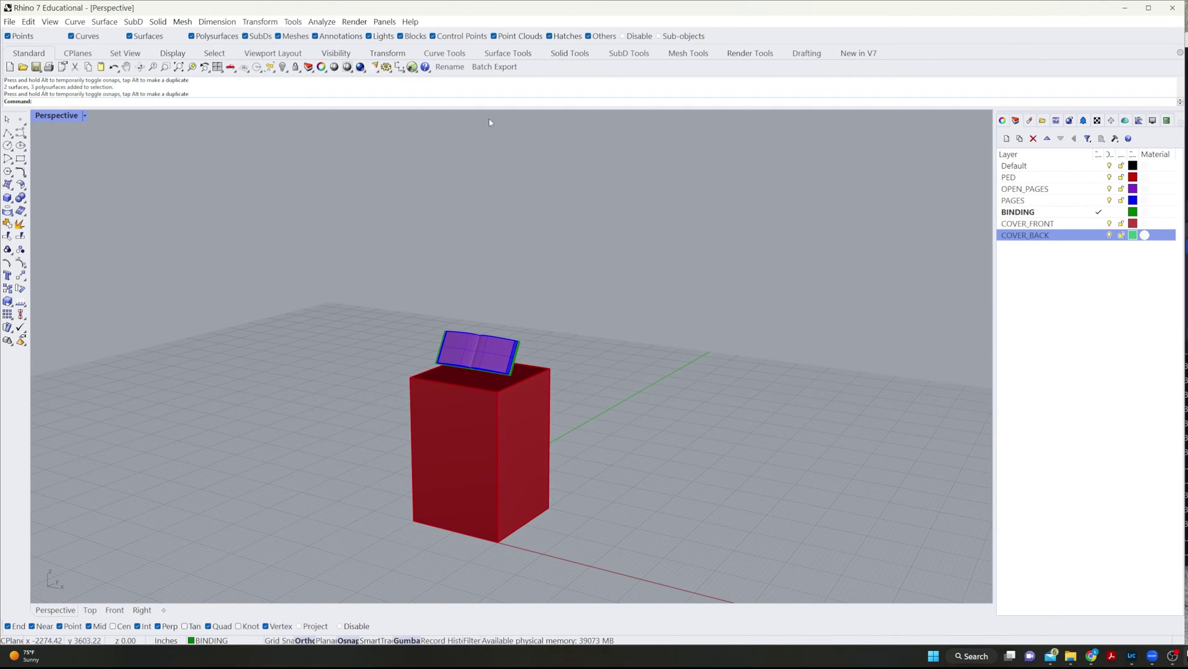
# - Run LayerNameToObject so every object is named after its layer
pyautogui.click(450, 68)
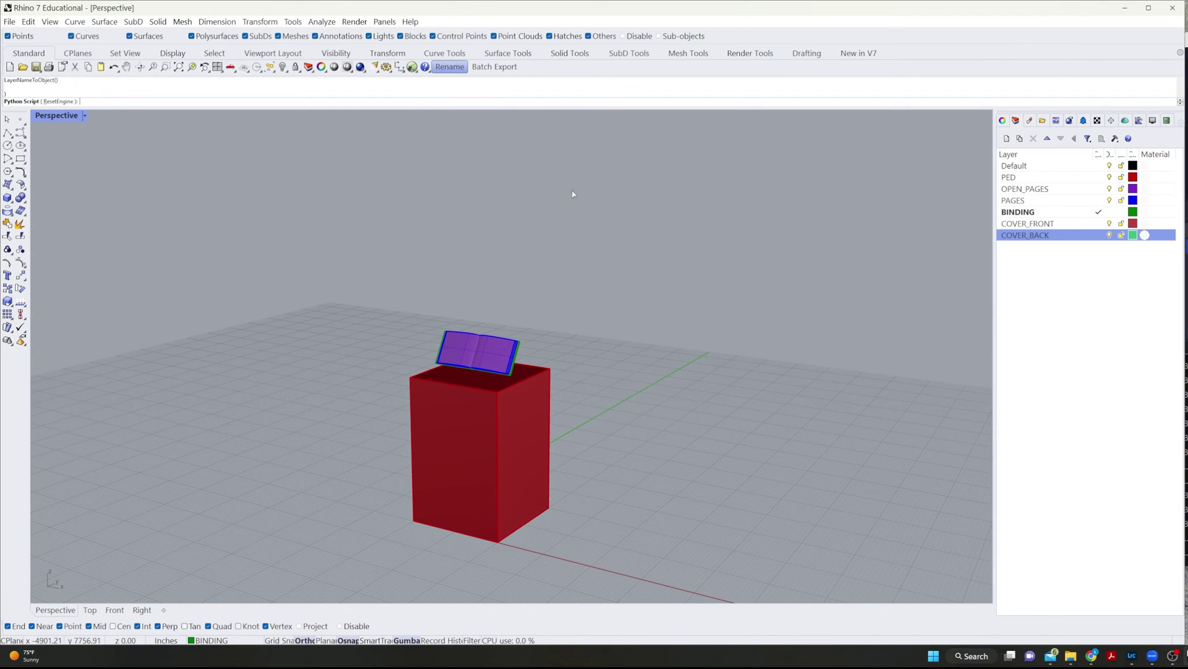
pyautogui.moveTo(508, 291); pyautogui.dragTo(669, 260, button='right')
pyautogui.scroll(7, 544, 343)
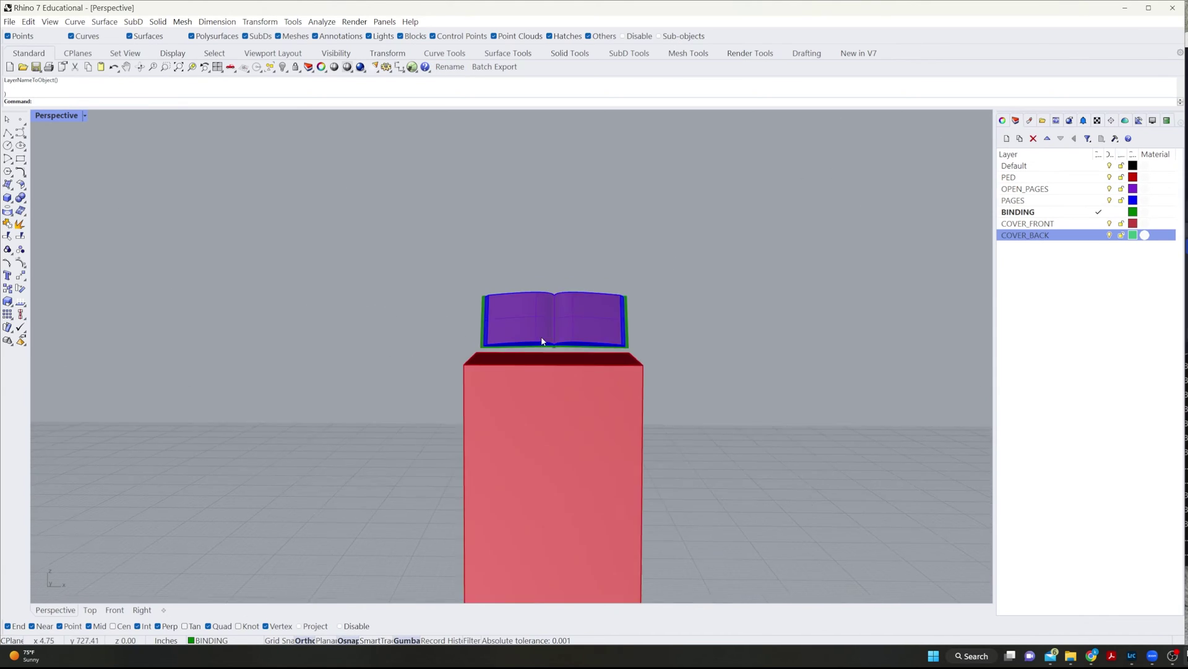
pyautogui.keyDown('shift'); pyautogui.moveTo(730, 319); pyautogui.dragTo(672, 279, button='right'); pyautogui.keyUp('shift')
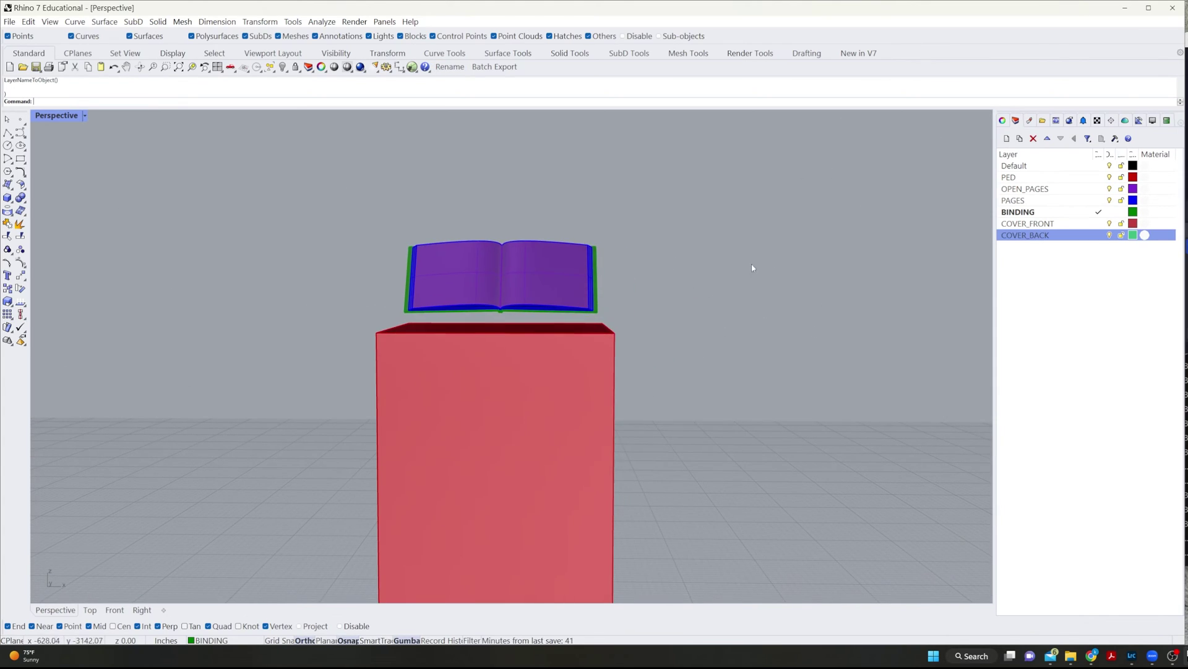
# - Select the open pages in Properties to confirm they are named OPEN_PAGES
pyautogui.click(534, 276)
pyautogui.click(674, 283)
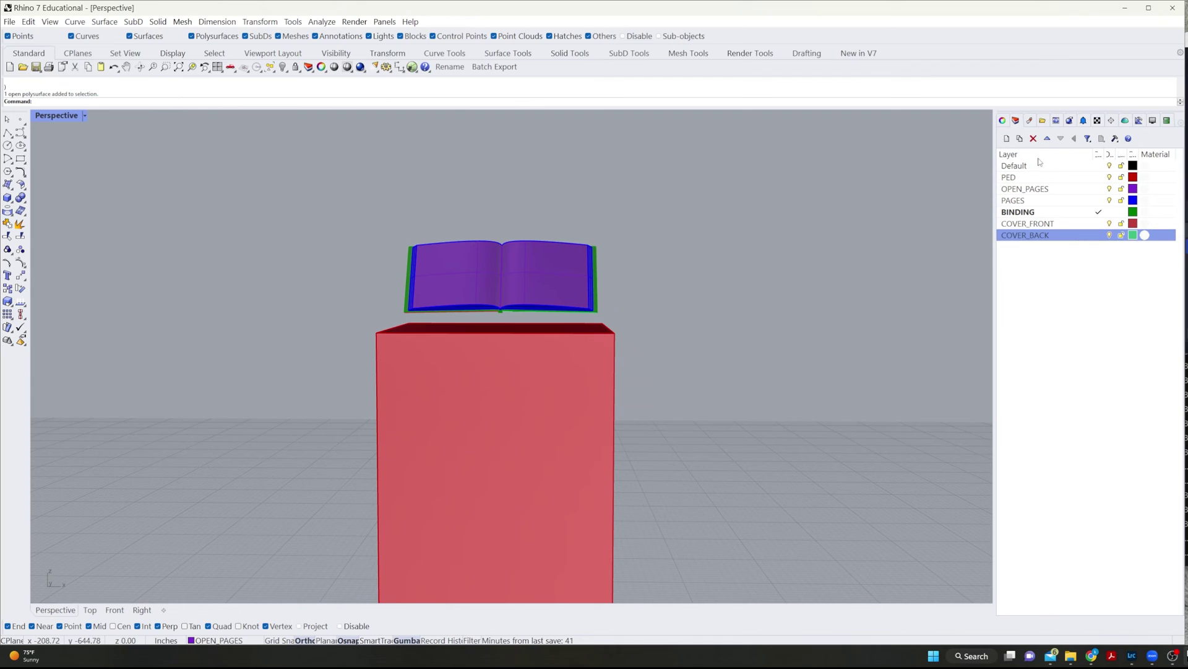
pyautogui.click(1003, 120)
pyautogui.click(564, 260)
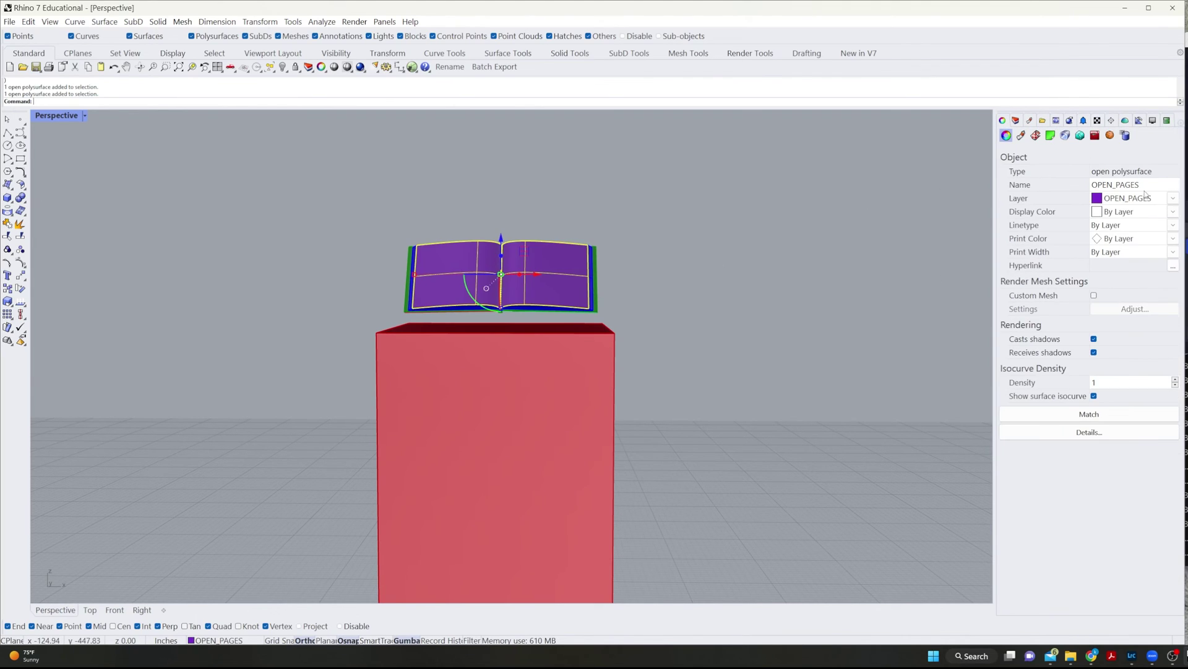
pyautogui.click(745, 267)
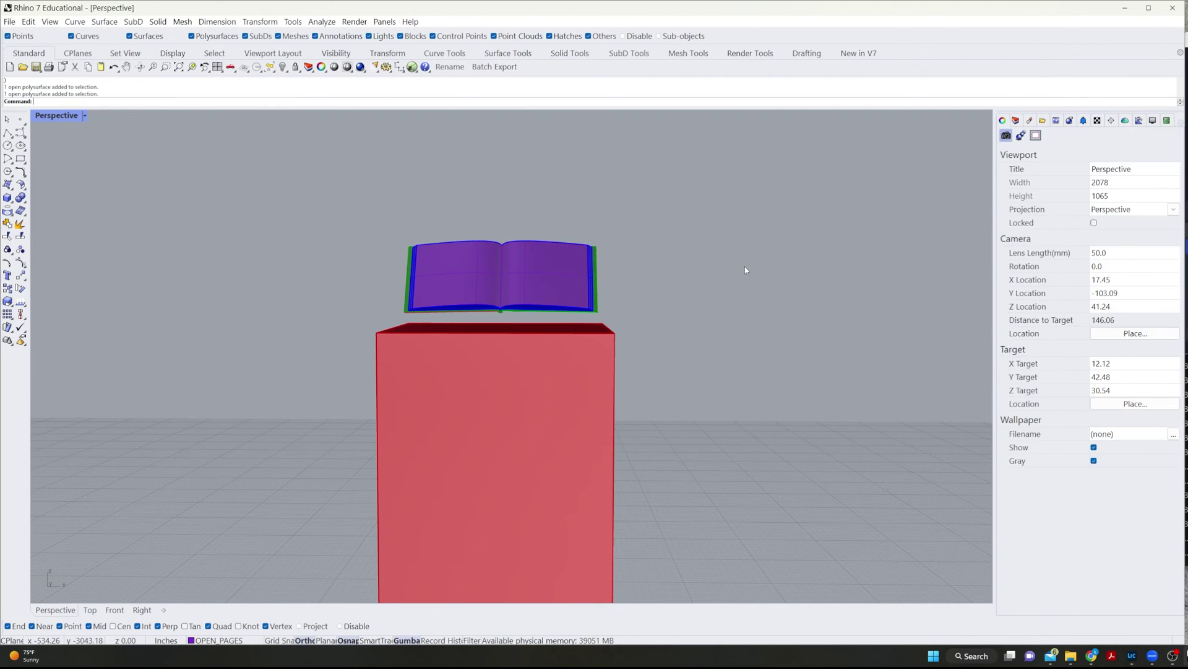
pyautogui.scroll(-8, 665, 219)
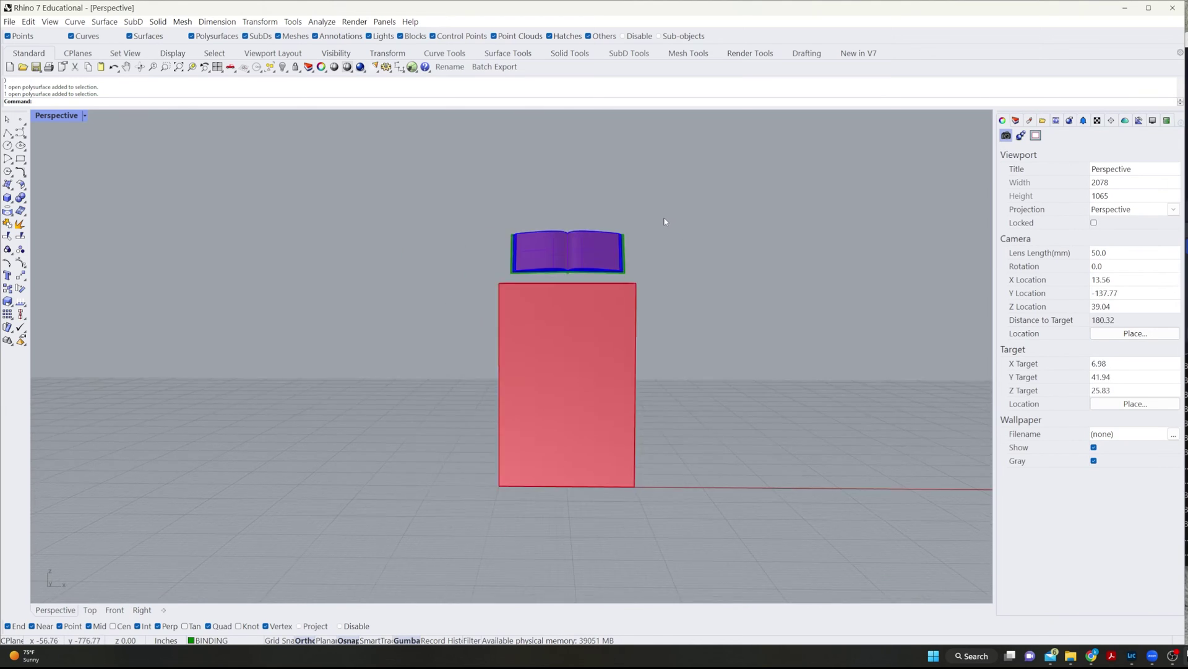
pyautogui.moveTo(686, 224); pyautogui.dragTo(678, 239, button='right')
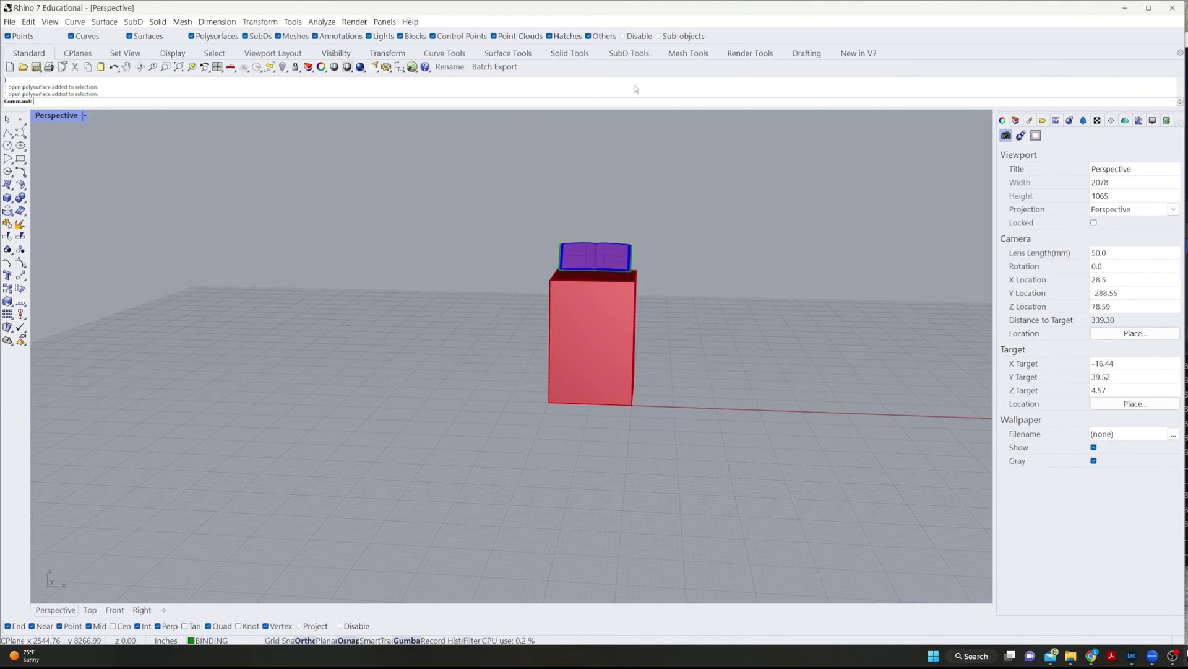
# - From Save As, create a new folder named BOOK_DEMO
pyautogui.click(9, 22)
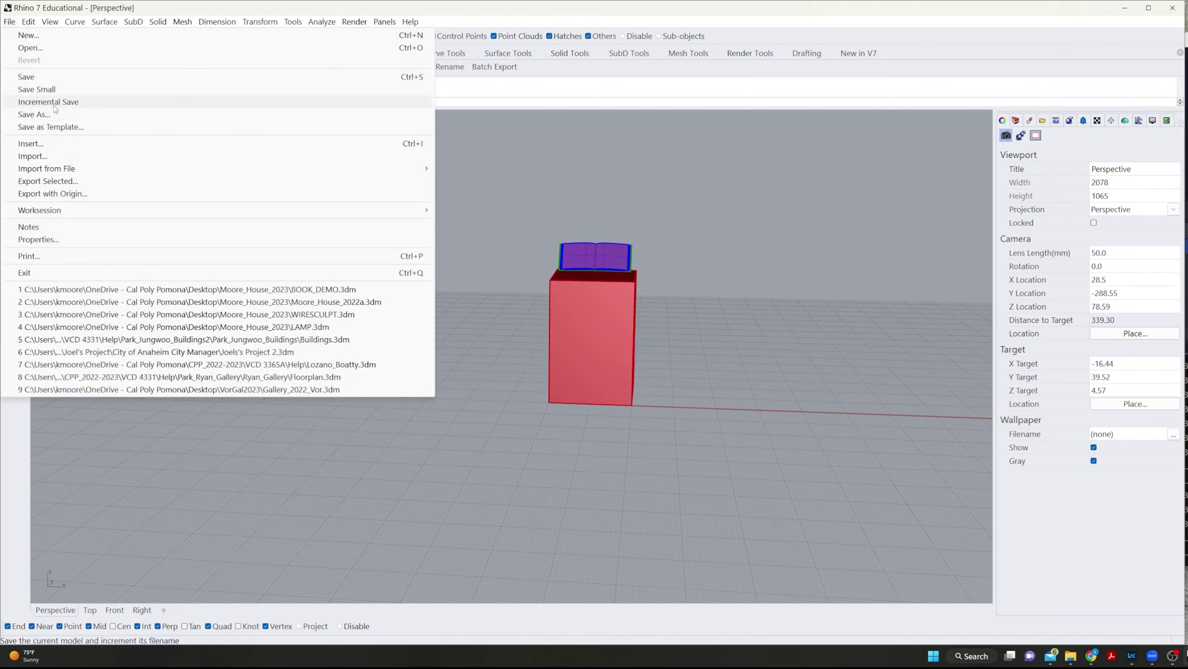
pyautogui.click(25, 114)
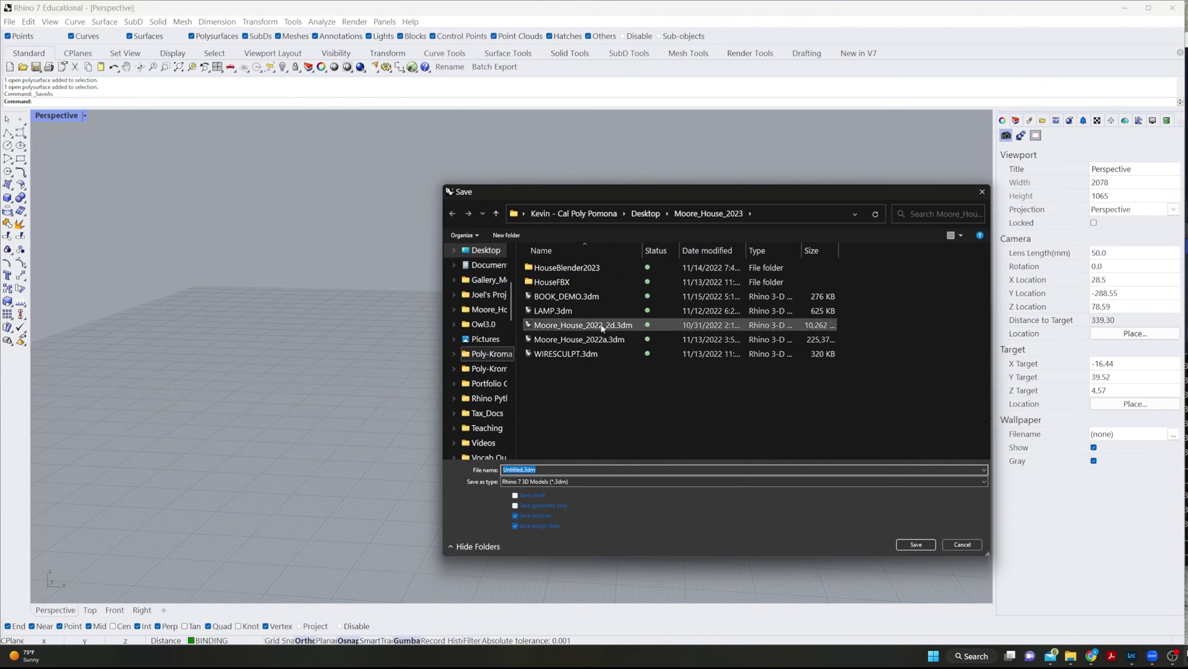
pyautogui.rightClick(539, 404)
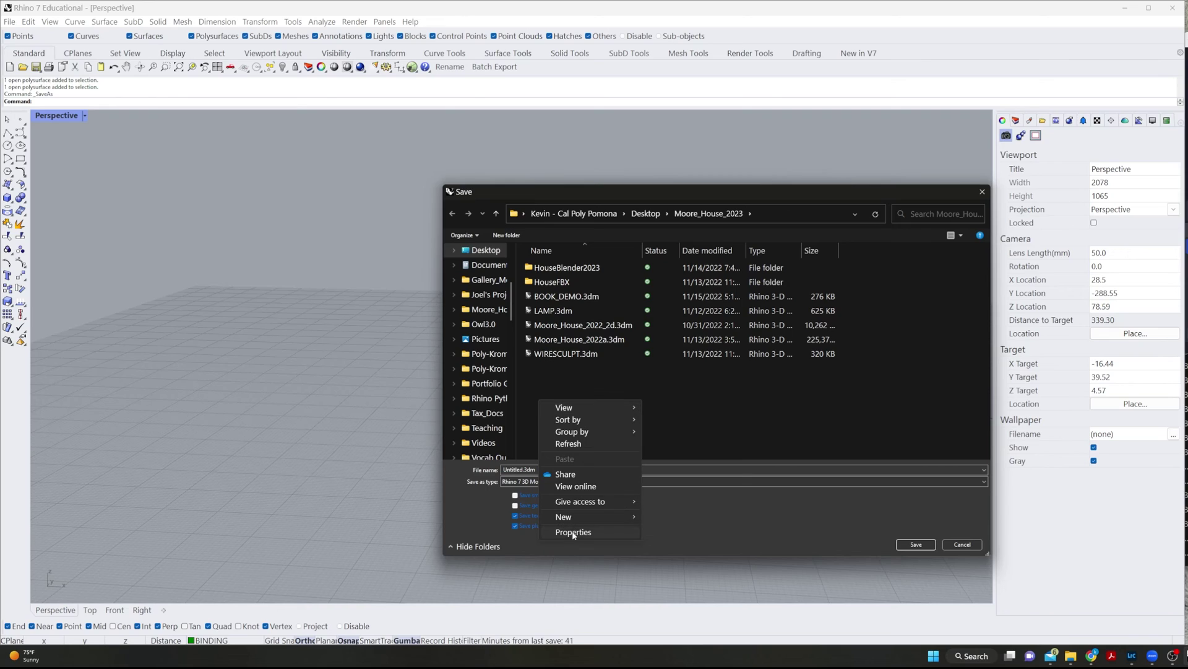
pyautogui.moveTo(581, 515)
pyautogui.click(648, 517)
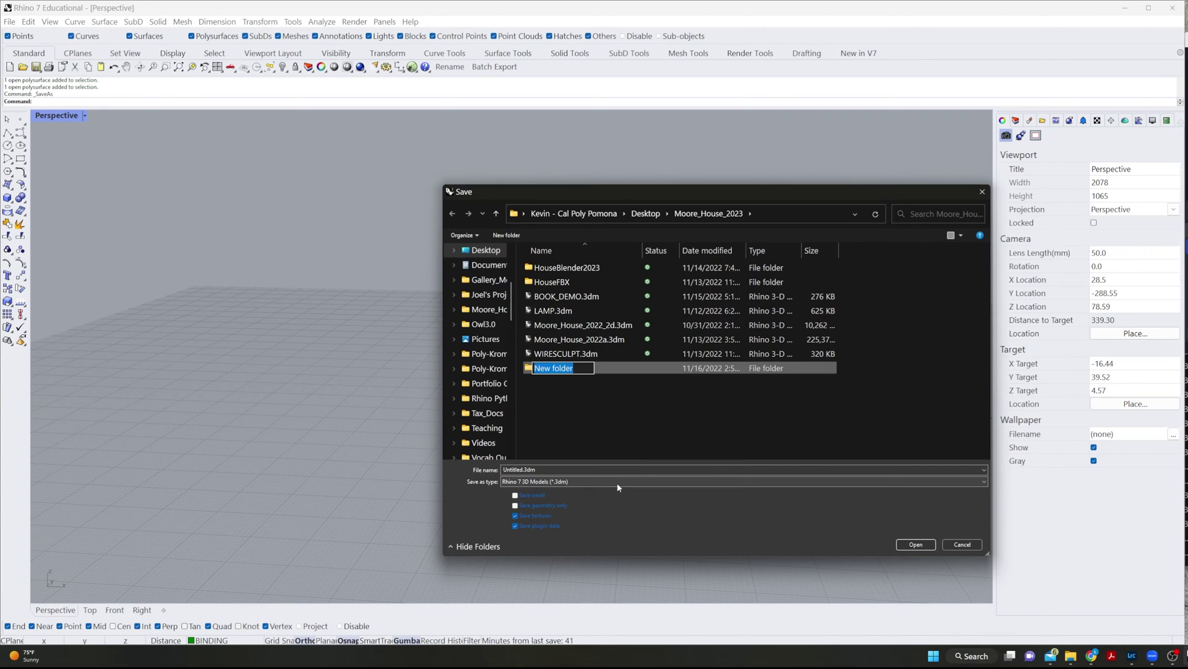
pyautogui.write('BOOD')
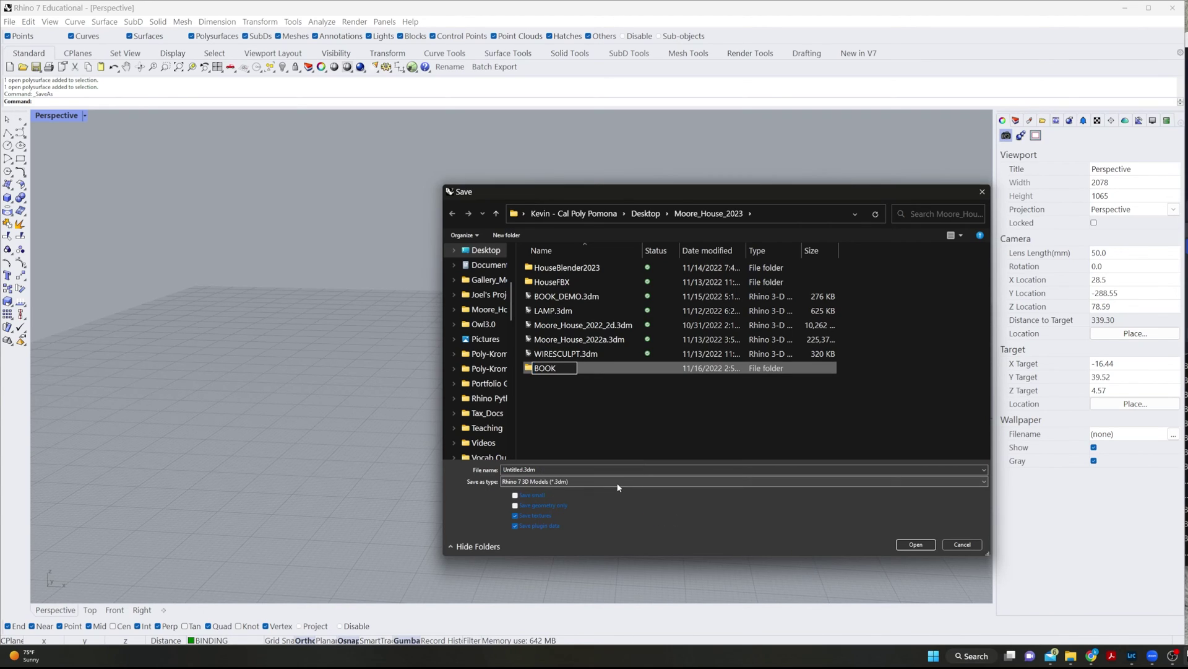
pyautogui.write('_DEMO')
pyautogui.press('Return')
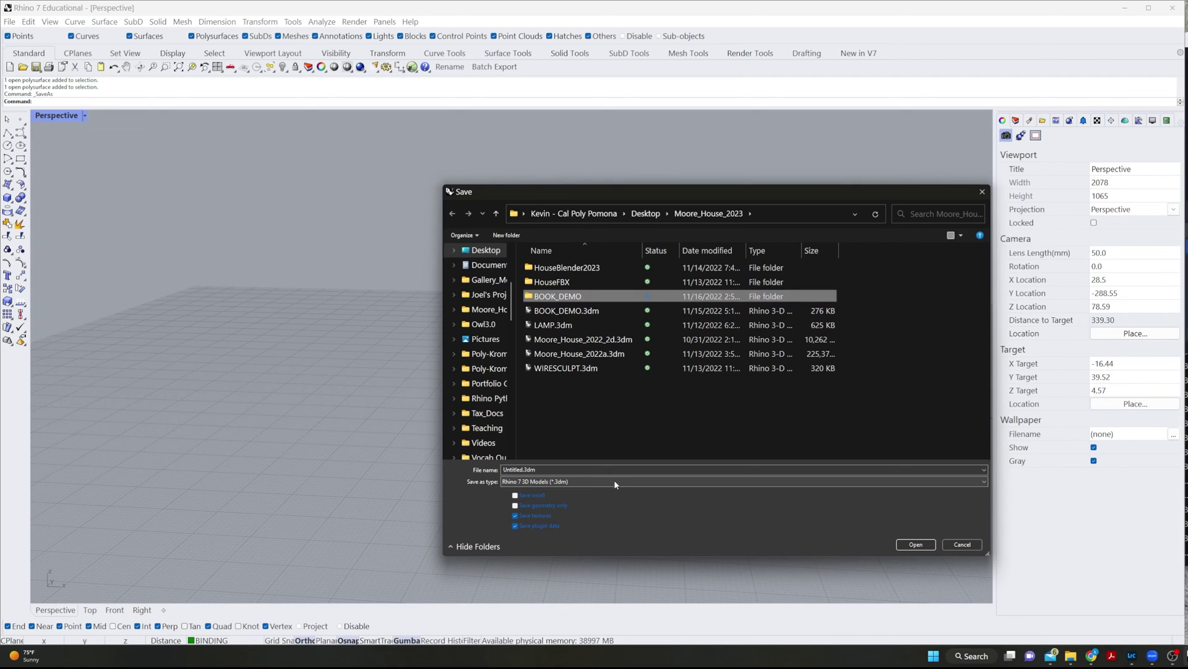
# - Open the BOOK_DEMO folder and save the model as BOOK_DEMO.3dm
pyautogui.click(919, 546)
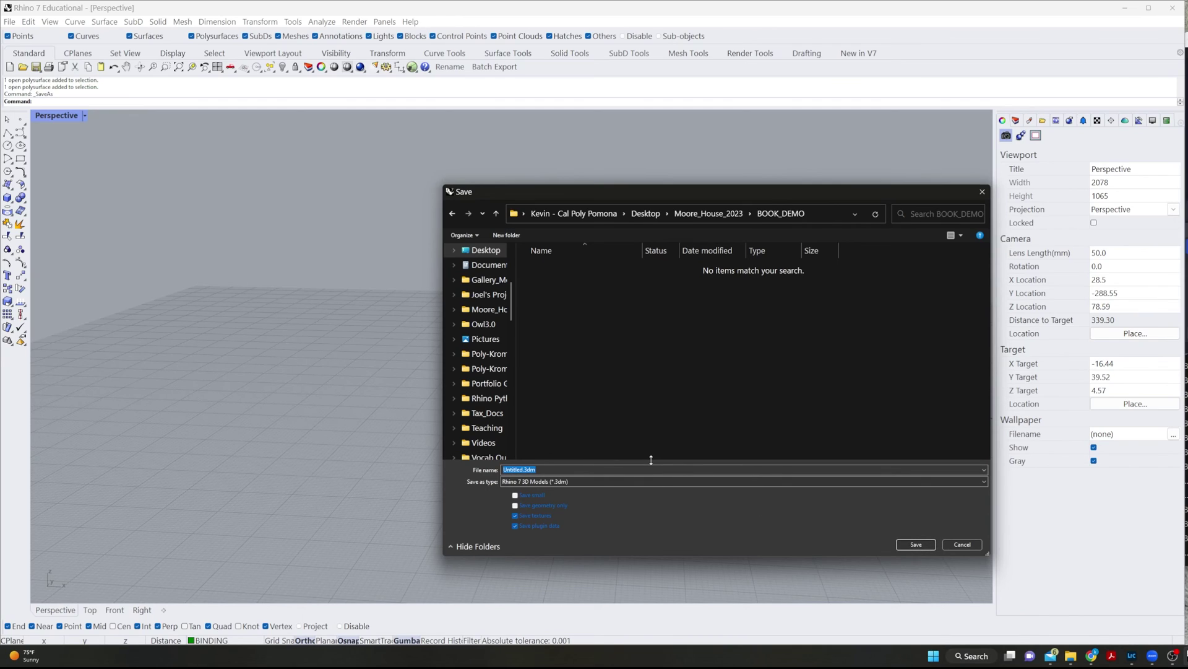
pyautogui.write('BOOK_DEMO')
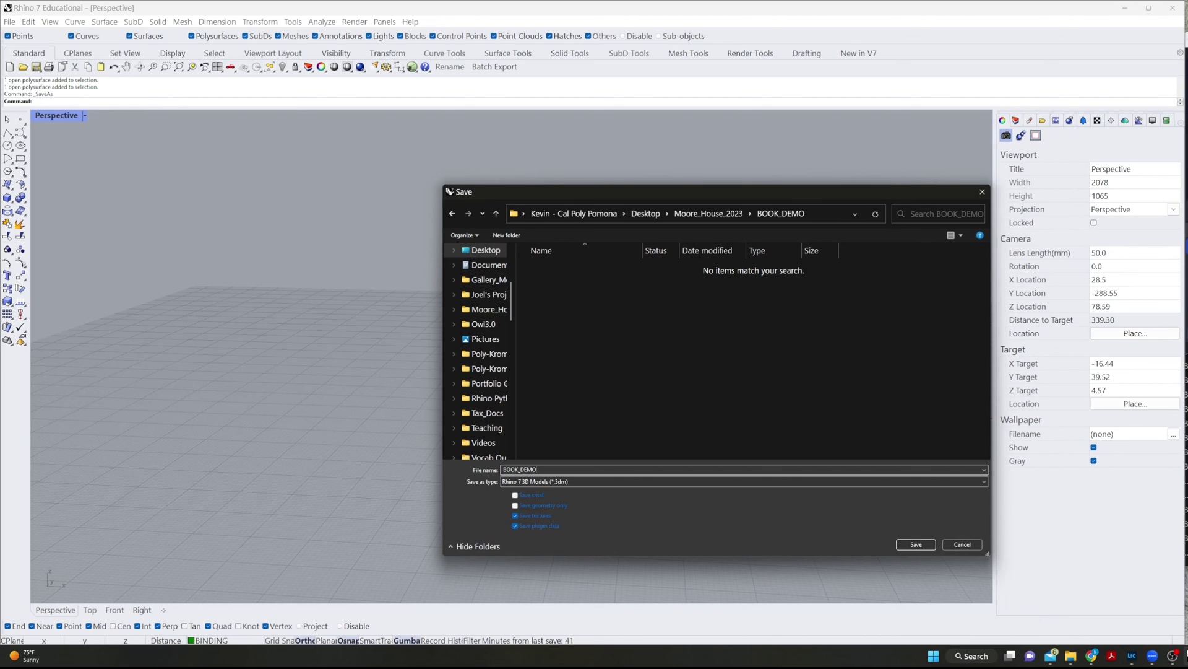
pyautogui.press('Return')
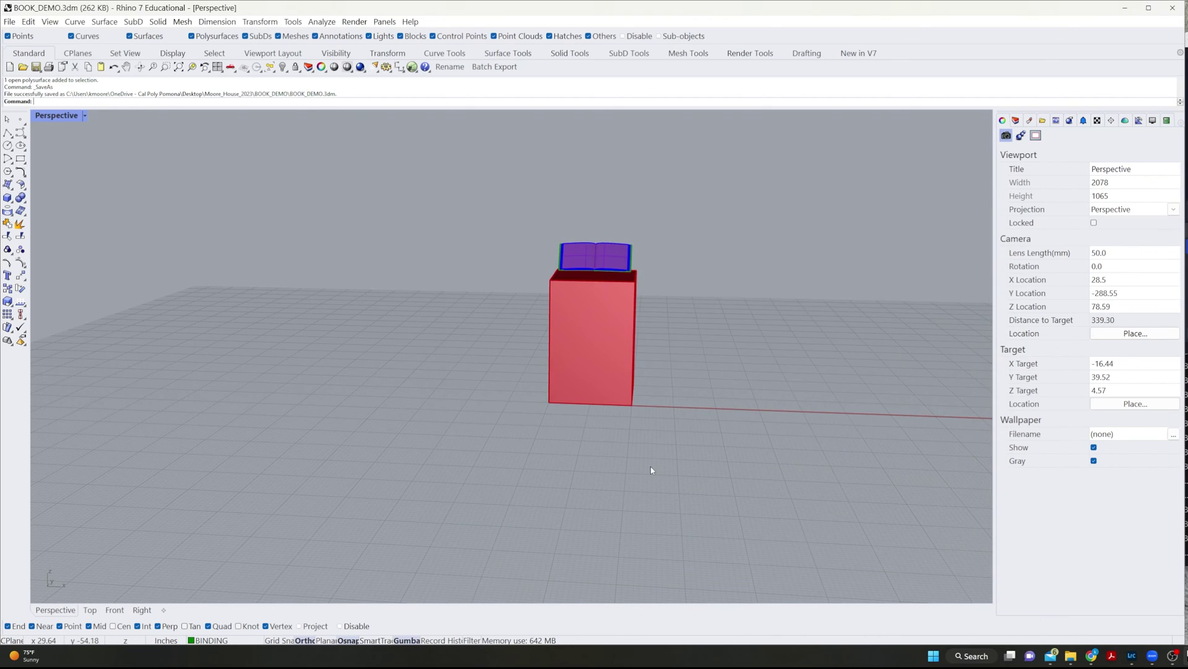
# - Pan the model lower in the view and select the open book pages
pyautogui.keyDown('shift'); pyautogui.moveTo(580, 197); pyautogui.dragTo(557, 302, button='right'); pyautogui.keyUp('shift')
pyautogui.click(7, 22)
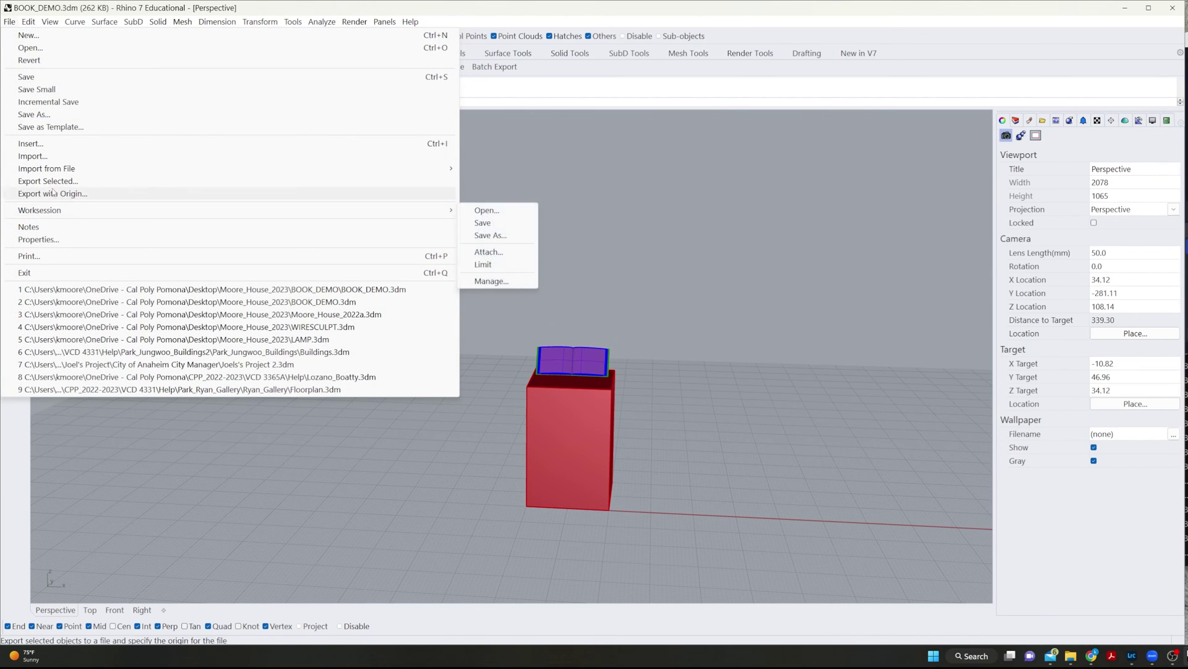
pyautogui.click(538, 336)
pyautogui.click(545, 348)
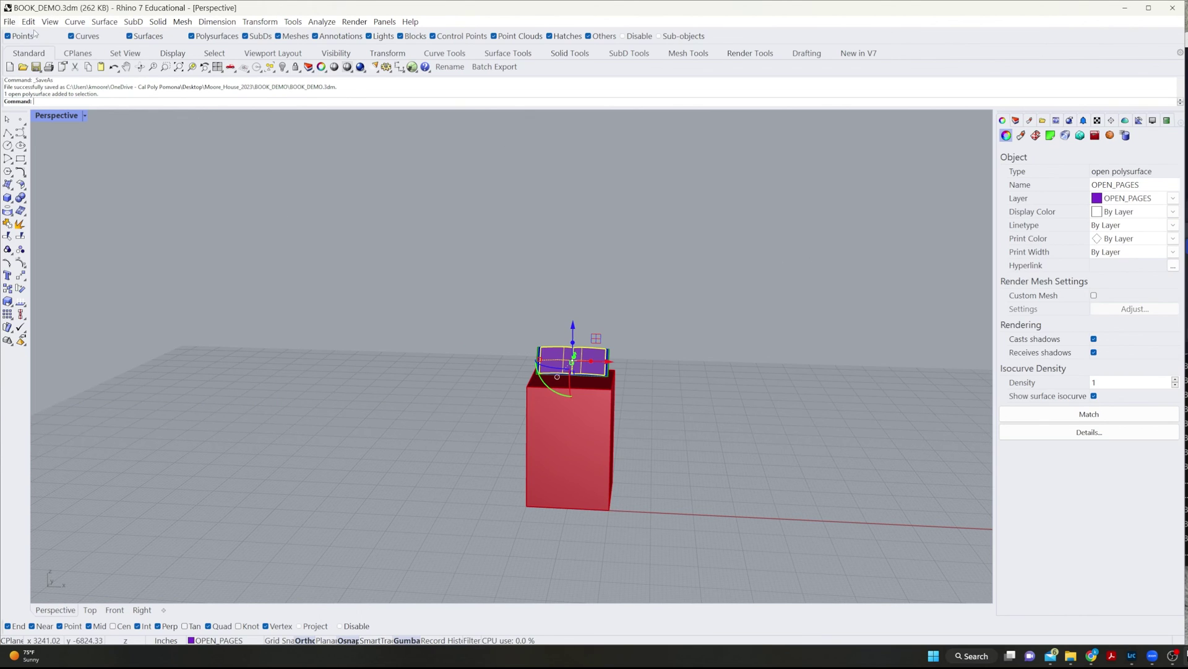
# - Start Export Selected for the pages, review the export format list, then cancel the export
pyautogui.click(11, 22)
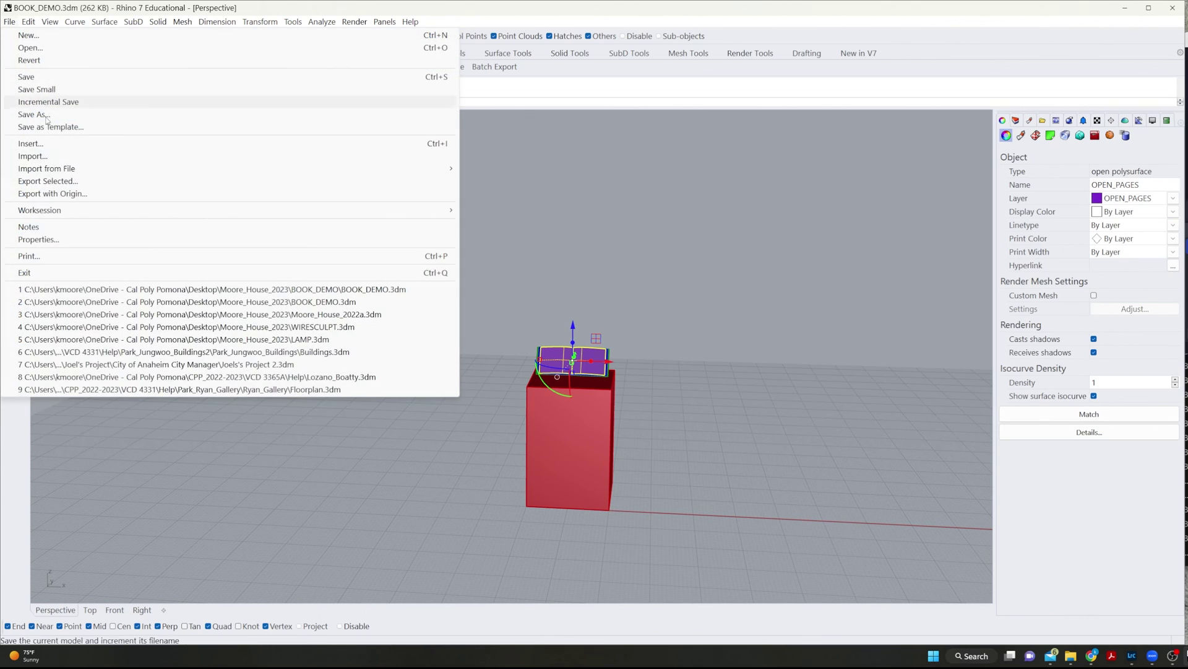
pyautogui.click(56, 178)
pyautogui.click(603, 480)
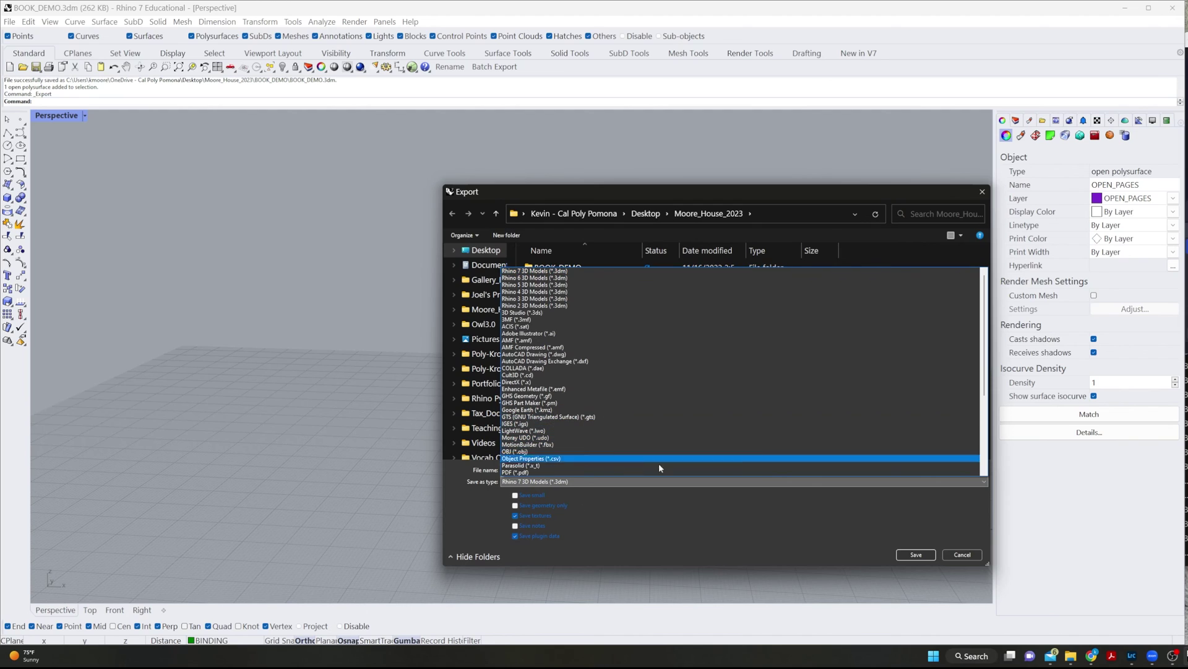
pyautogui.click(958, 560)
pyautogui.click(961, 554)
pyautogui.click(9, 22)
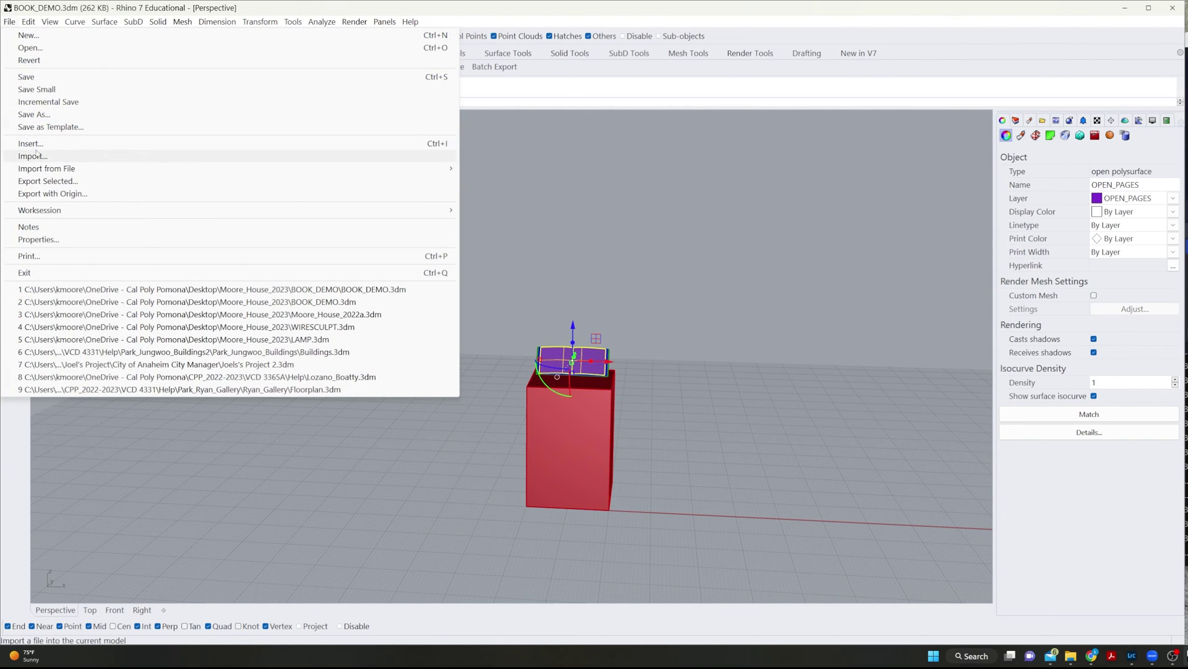
# - Change Document Properties model units from Inches to Feet, scaling the book and pedestal to match
pyautogui.click(37, 239)
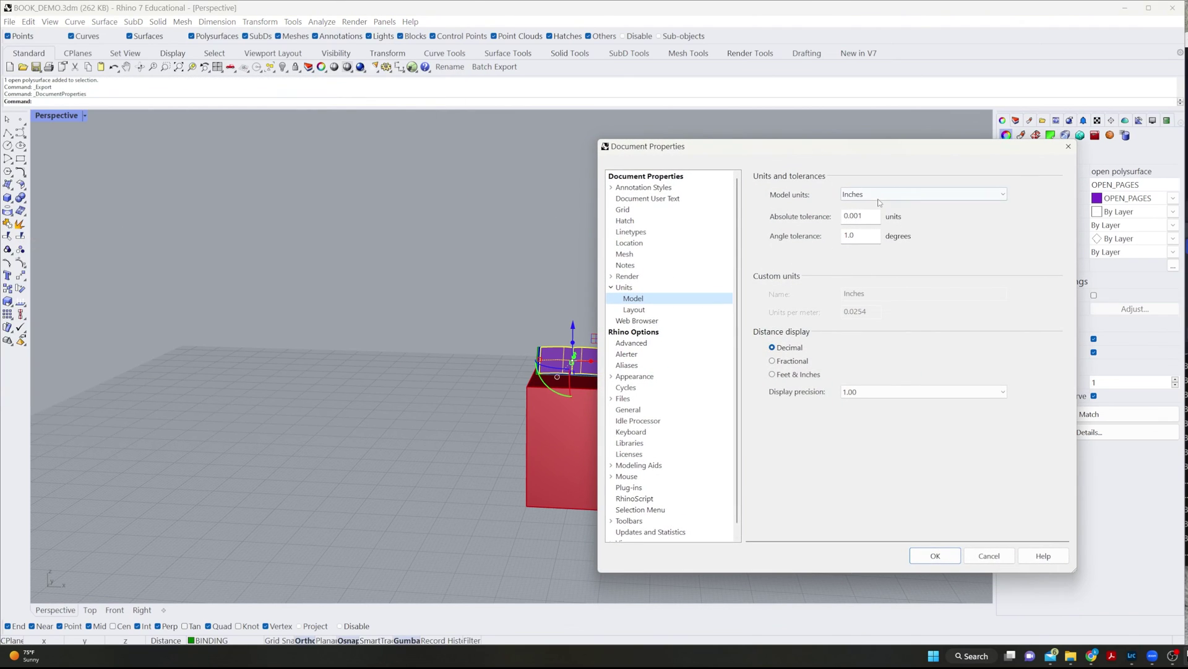
pyautogui.click(631, 299)
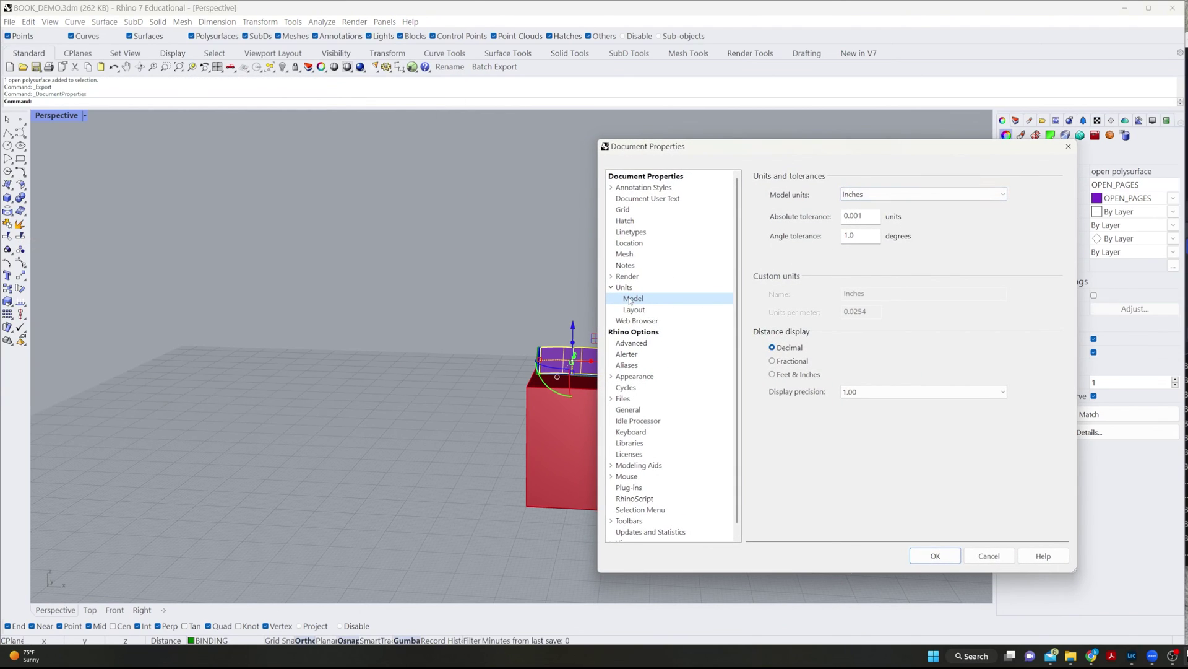
pyautogui.click(904, 200)
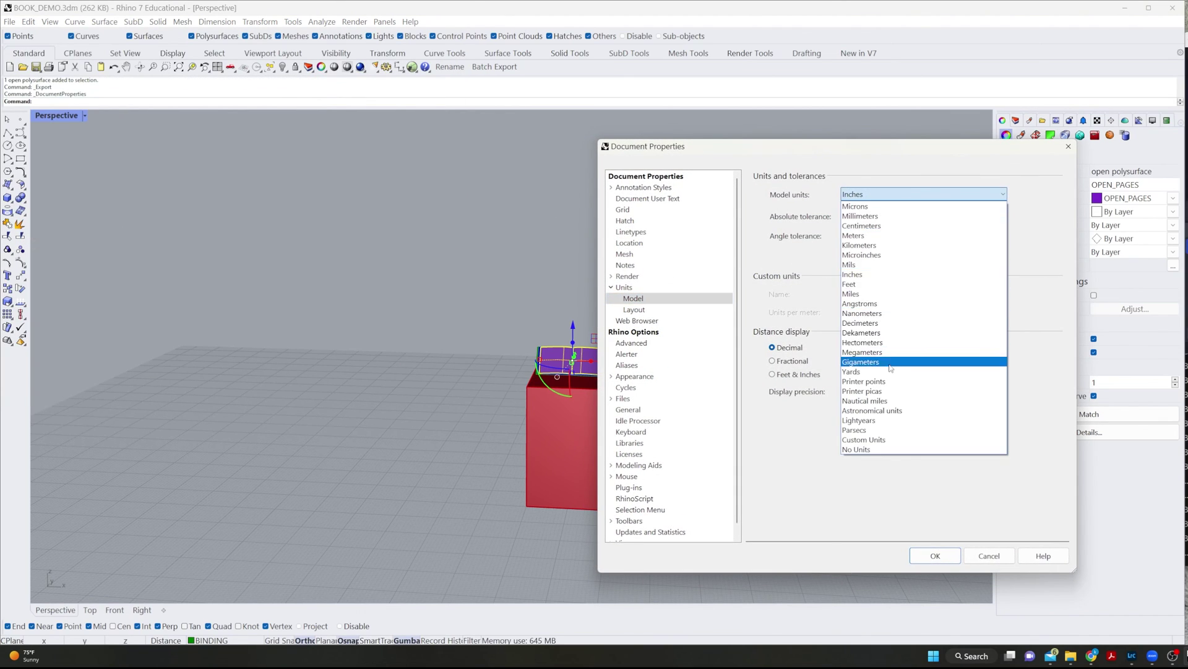
pyautogui.click(875, 283)
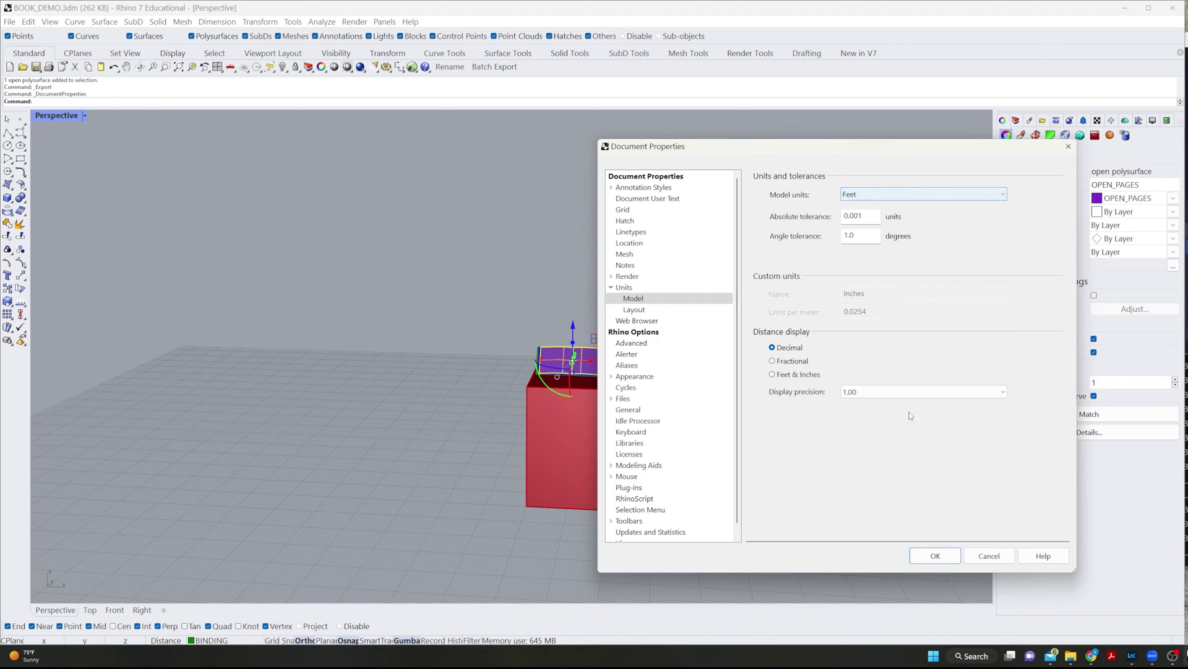
pyautogui.click(936, 556)
pyautogui.click(537, 355)
pyautogui.scroll(20, 562, 496)
pyautogui.keyDown('shift'); pyautogui.moveTo(805, 372); pyautogui.dragTo(622, 392, button='right'); pyautogui.keyUp('shift')
# - Clear the selection and batch-export each layer to its own FBX file, such as BOOK_DEMO_COVER_BACK.fbx
pyautogui.click(10, 22)
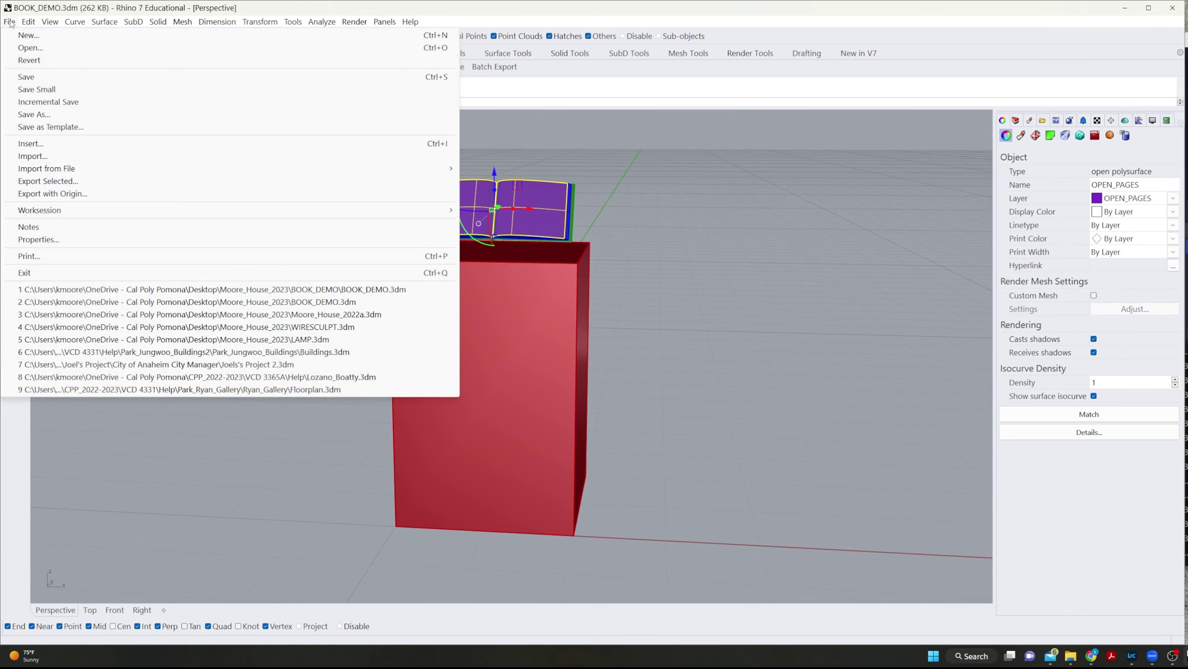
pyautogui.click(688, 177)
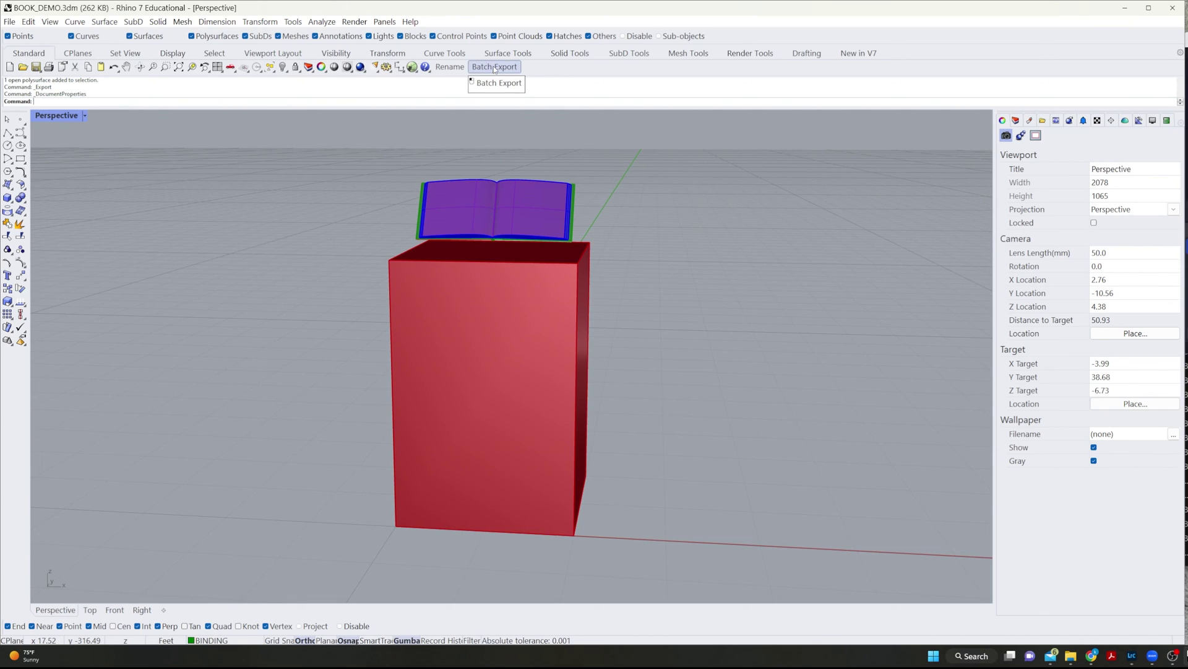
pyautogui.click(494, 67)
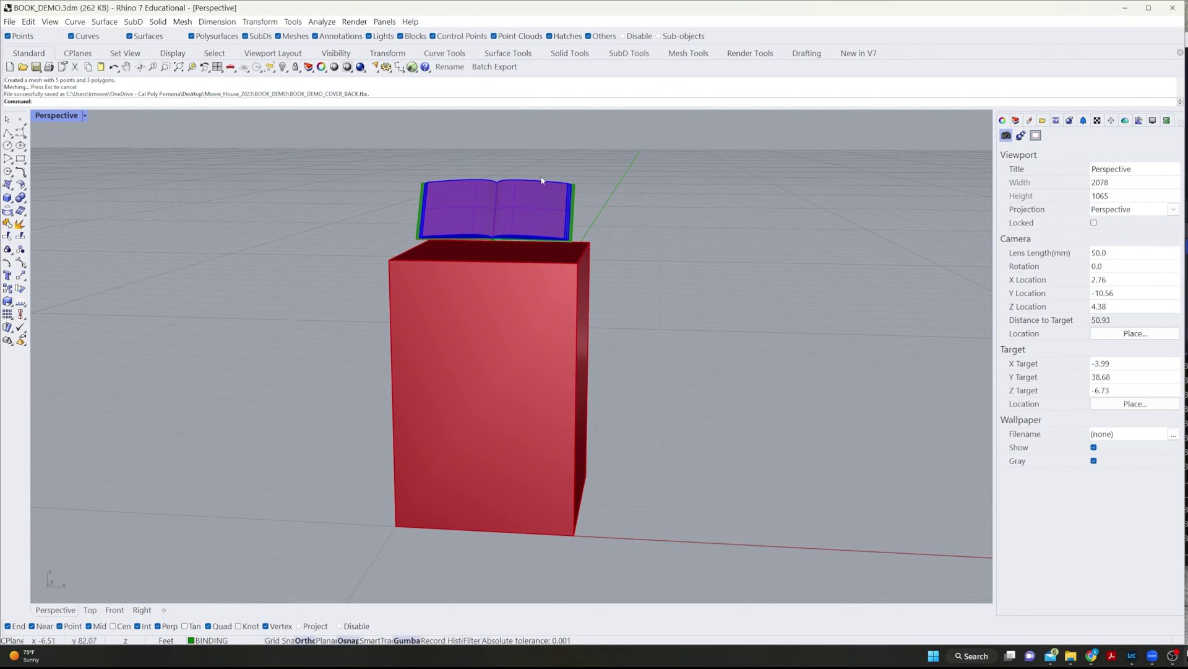
# - Minimize Rhino and open the BOOK_DEMO folder showing BOOK_DEMO.3dm and six per-layer FBX files
pyautogui.click(1125, 12)
pyautogui.doubleClick(588, 283)
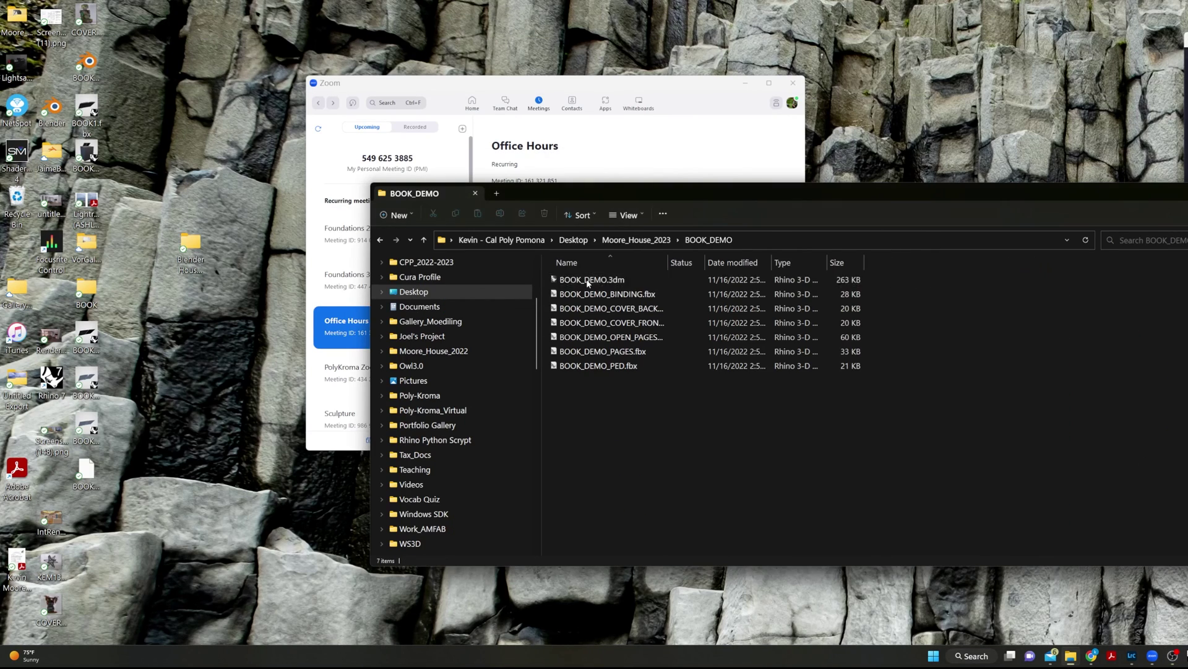
pyautogui.moveTo(817, 196); pyautogui.dragTo(574, 171)
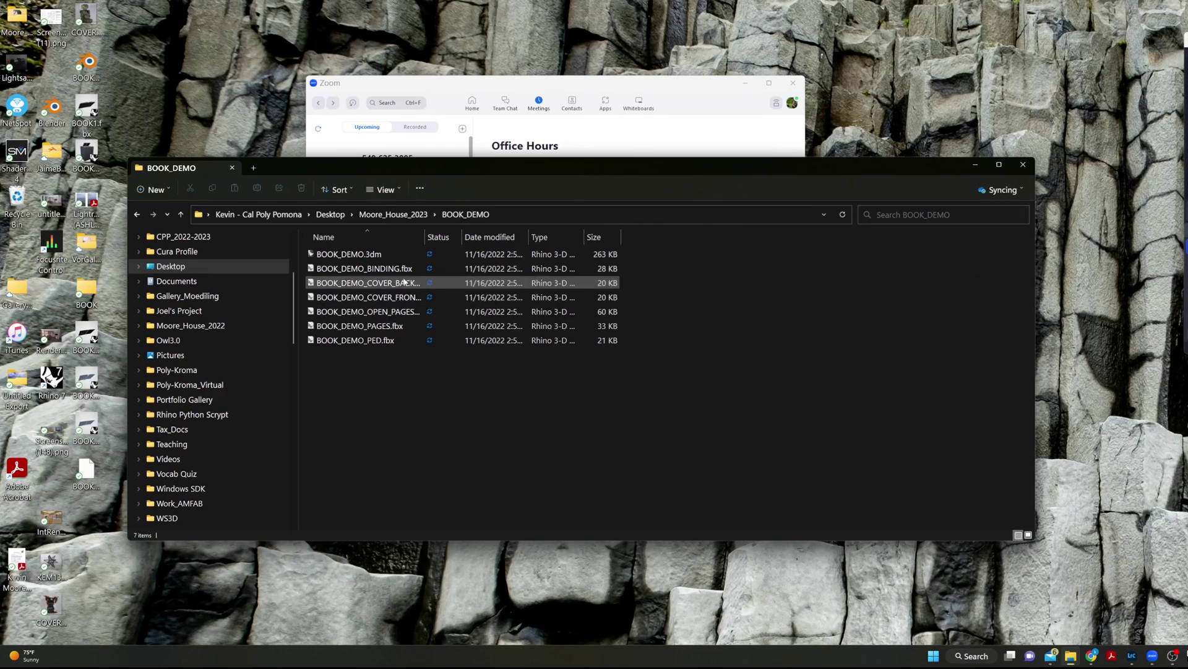